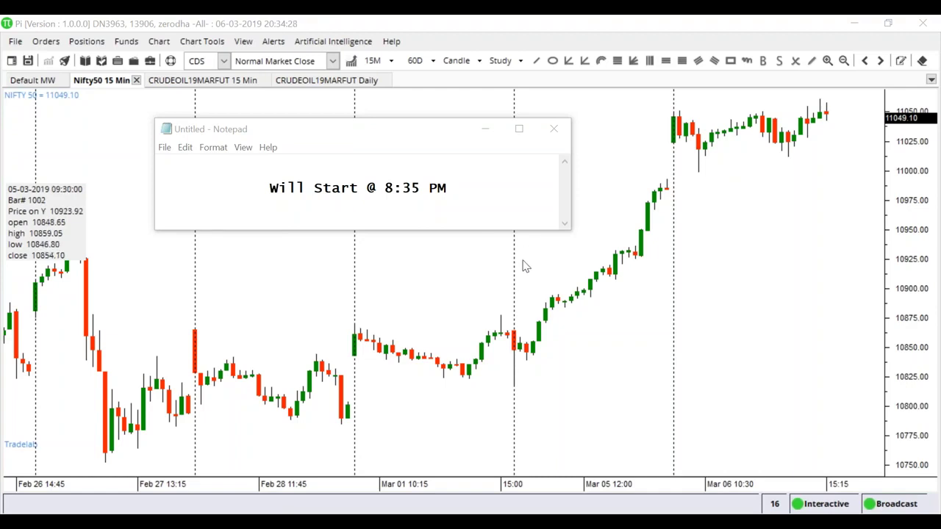
- Close the untitled note without saving and switch to the Performace Sheet v2.xlsx workbook in Excel
click(555, 131)
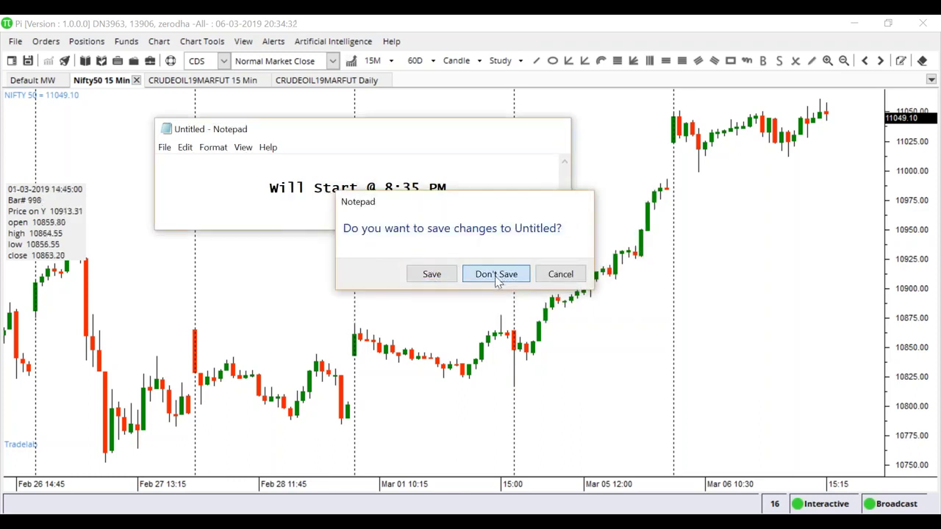
click(497, 277)
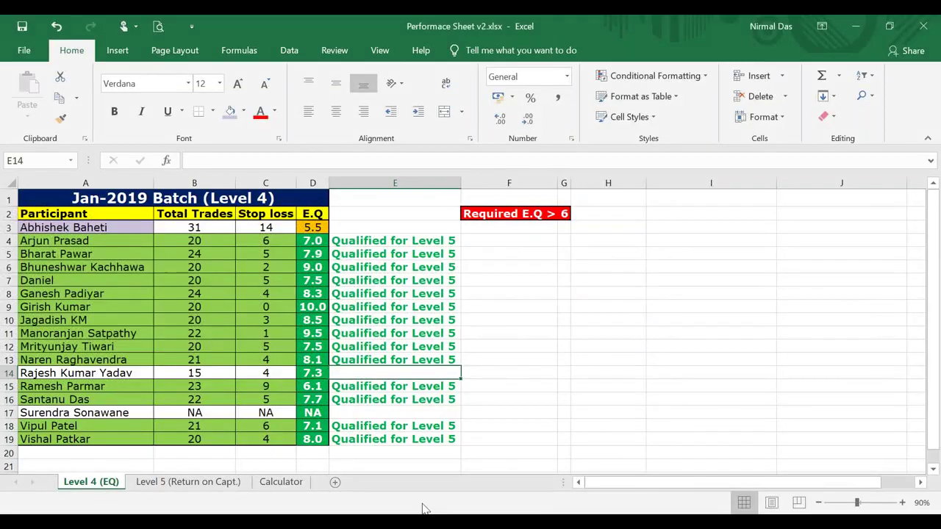
click(210, 332)
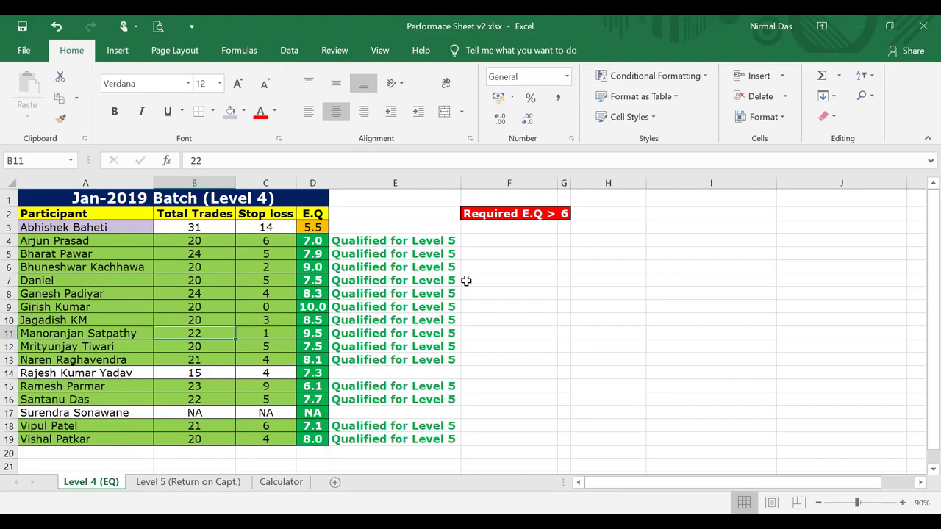
- Open the Level 5 (Return on Capt.) sheet and review the highlighted start dates in rows 7, 15 and 16
click(176, 482)
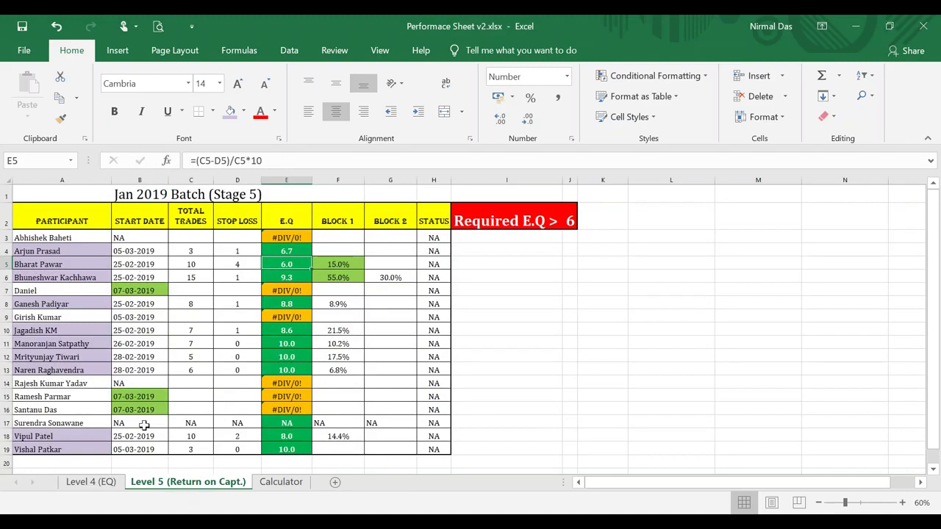
click(63, 290)
click(145, 293)
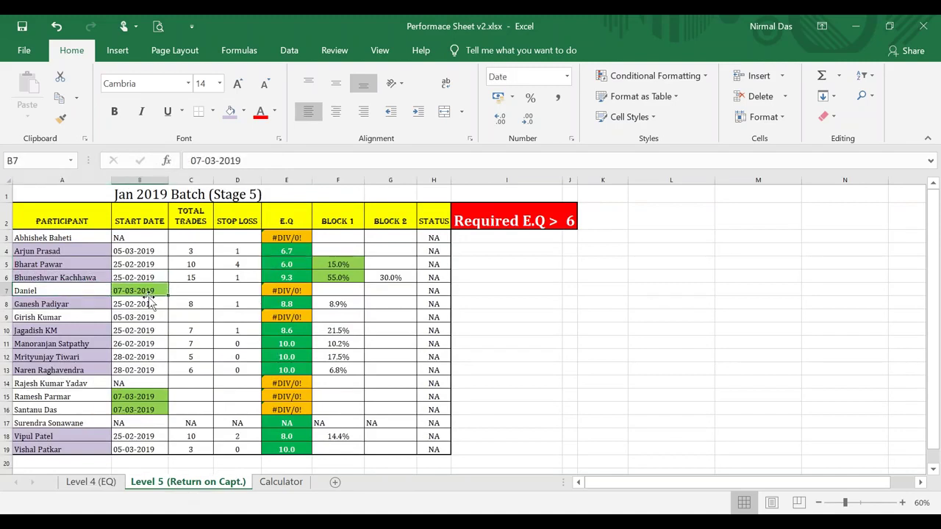
click(76, 400)
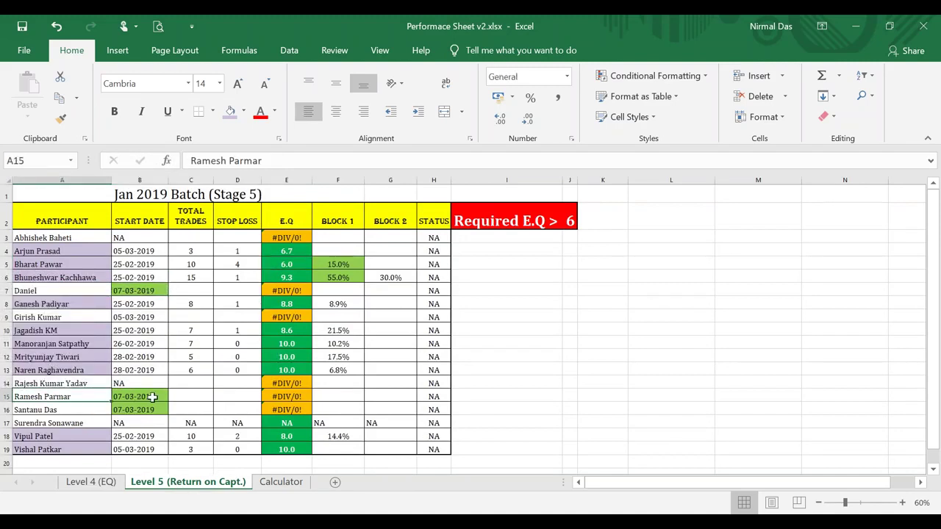
click(151, 396)
click(58, 409)
click(119, 410)
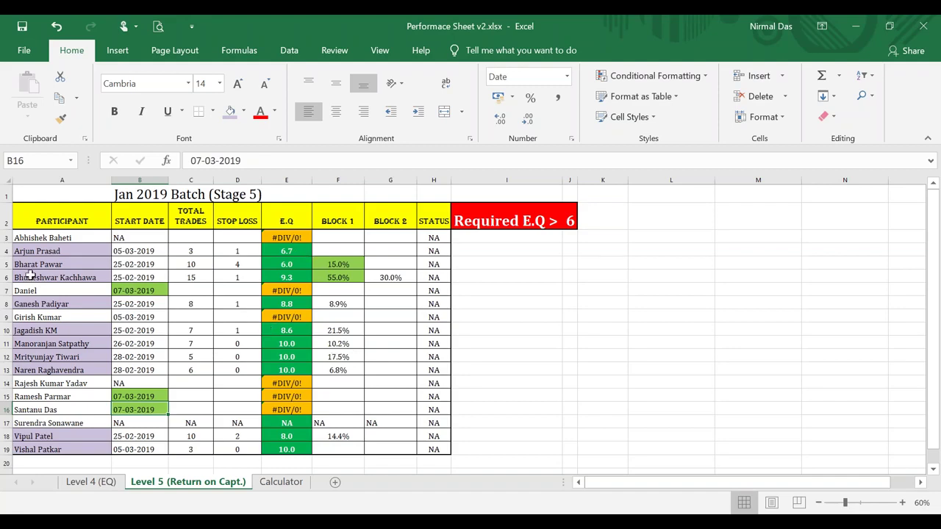
- Review the total trades in row 5 and the Block 1 and Block 2 returns in row 6
click(187, 265)
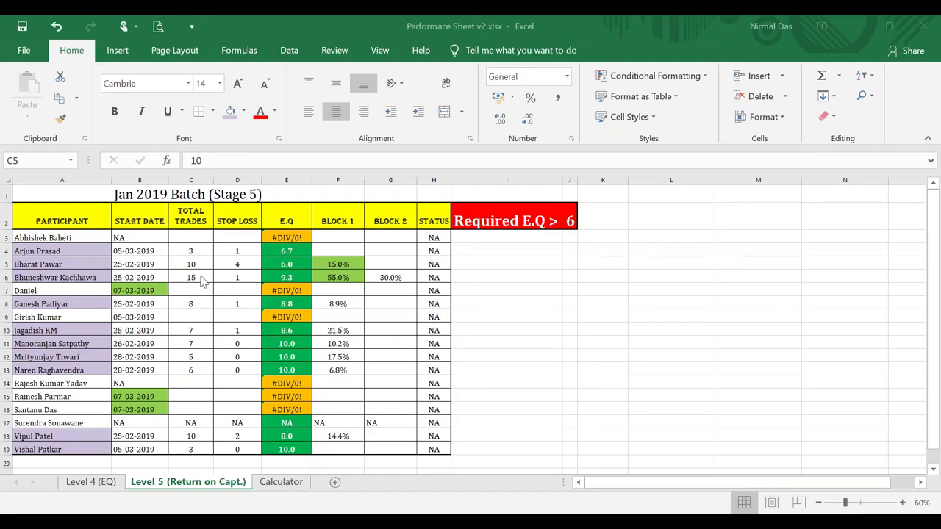
click(334, 277)
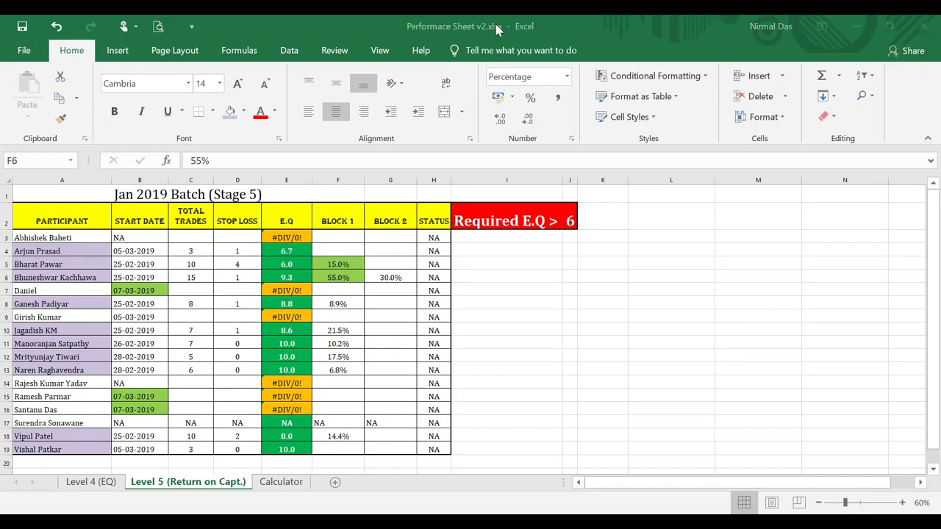
click(390, 278)
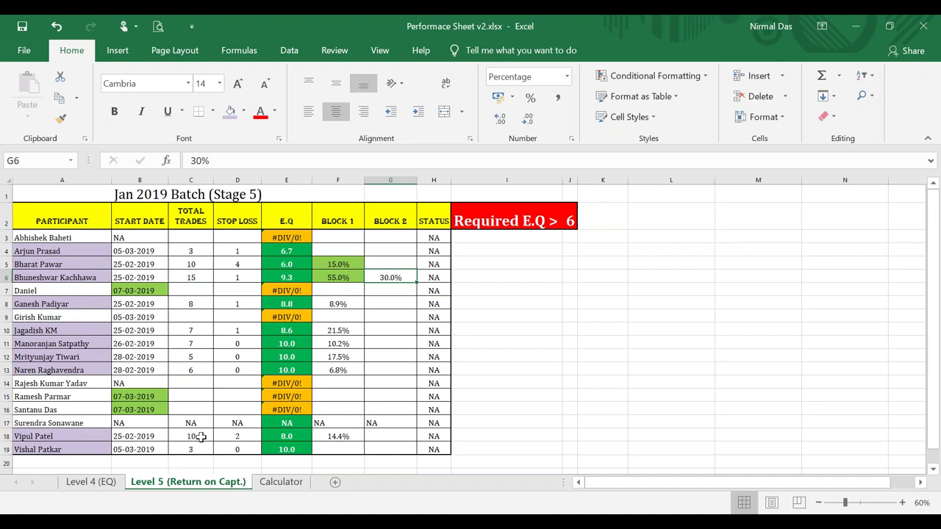
- Set the Block 1 return in cell F18 to 22.86%
click(348, 436)
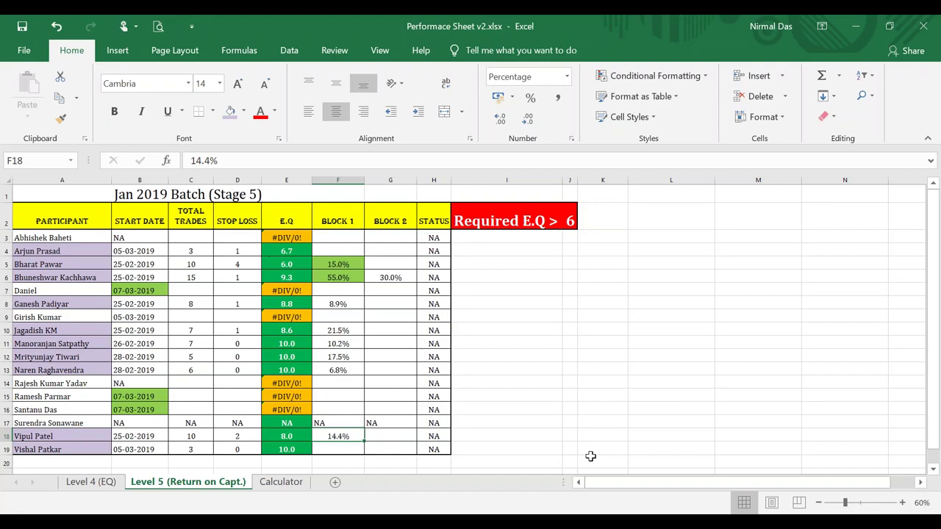
text(22.8)
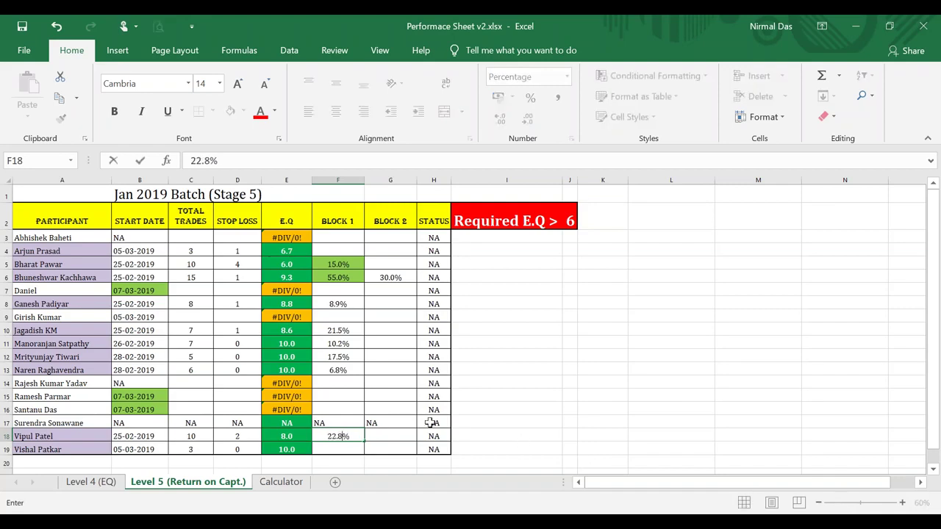
text(6)
key(Return)
click(340, 434)
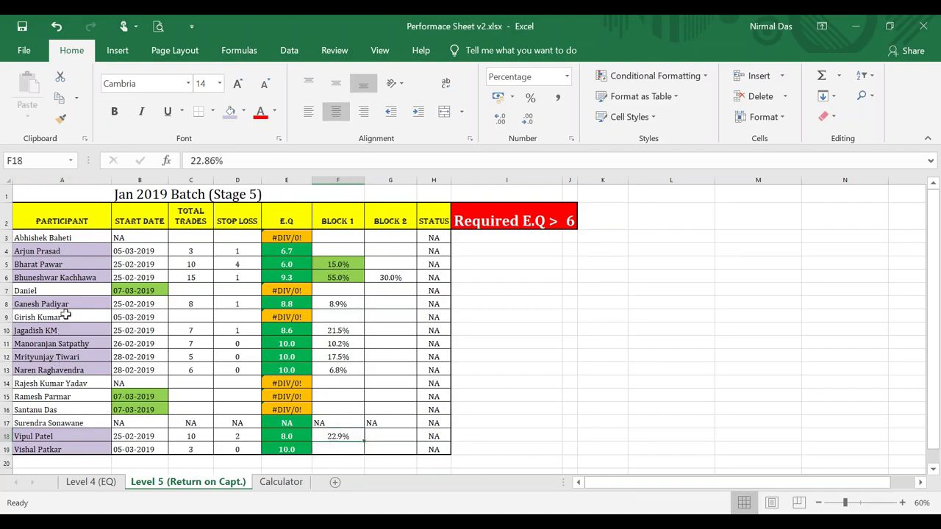
- Set the Block 1 return in cell F8 to 38.9%
click(355, 303)
text(38.9)
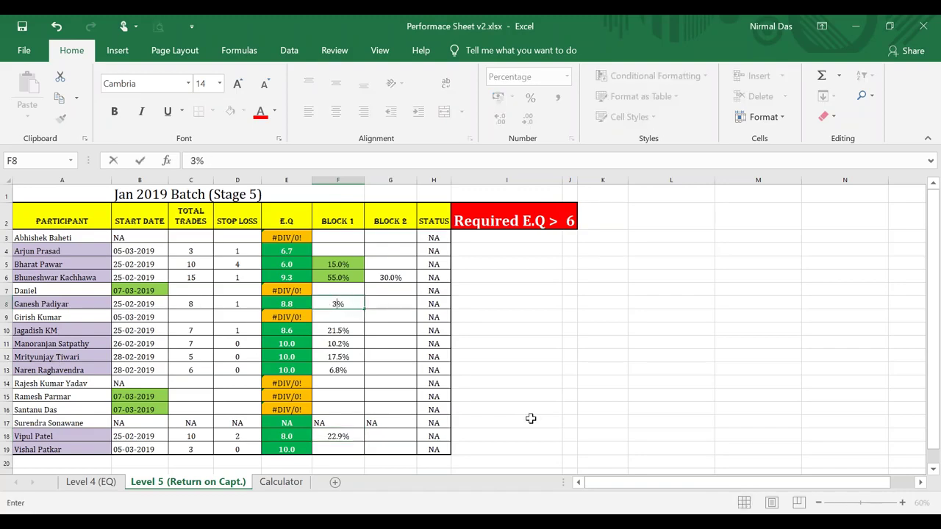
key(Return)
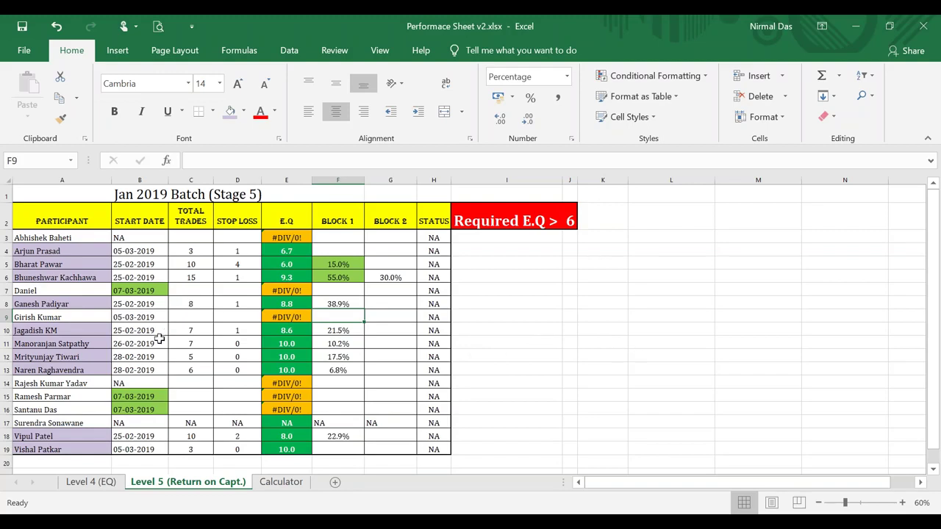
- Fill cell F18 with the same light green as the highlighted Block 1 cells in rows 5 and 6
click(354, 435)
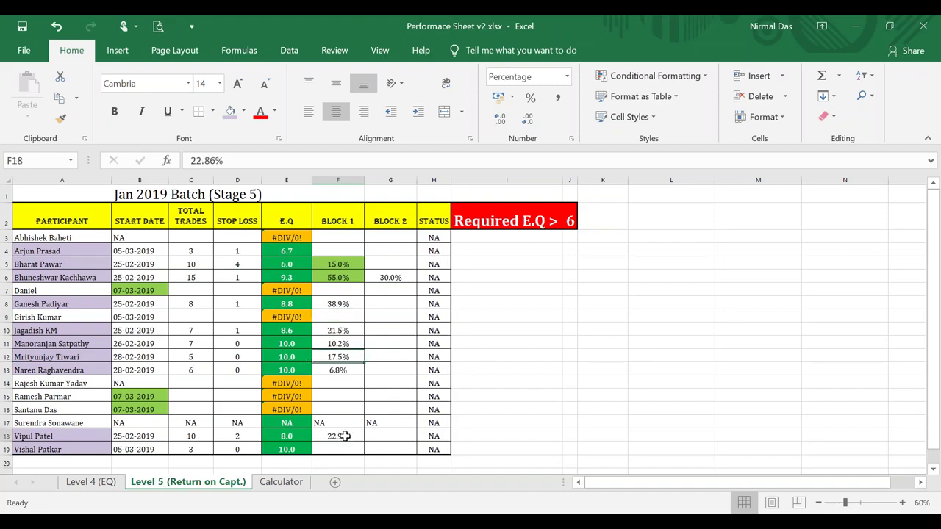
click(245, 111)
click(270, 221)
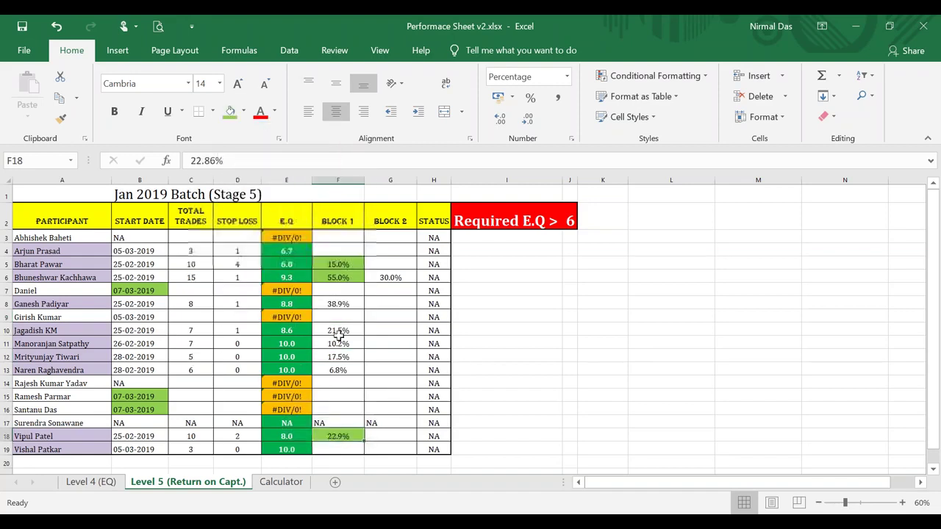
- Compare the three participants with green Block 1 returns in rows 5, 6 and 18
click(339, 264)
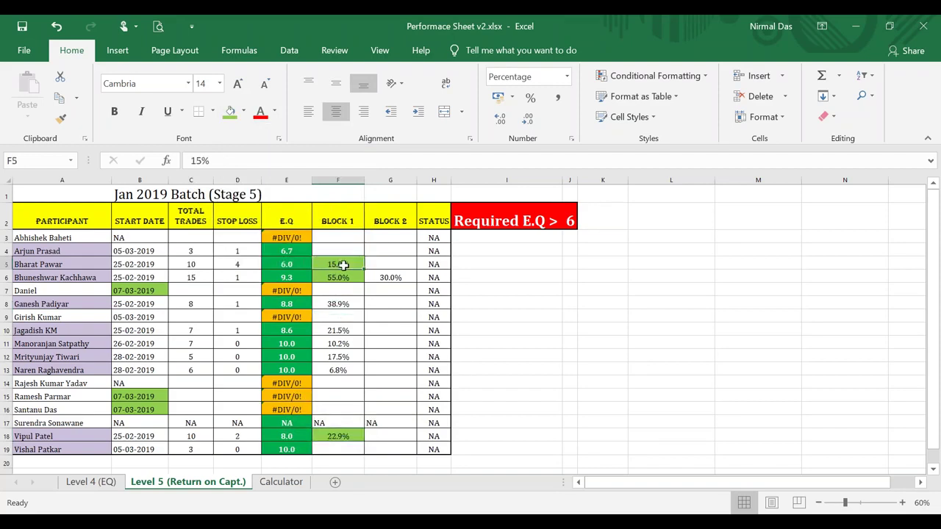
click(66, 266)
click(56, 279)
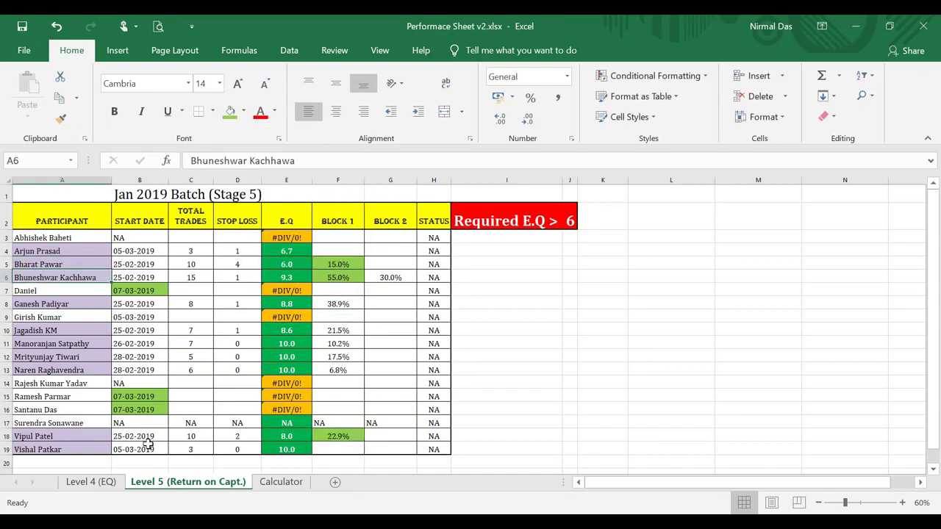
click(67, 437)
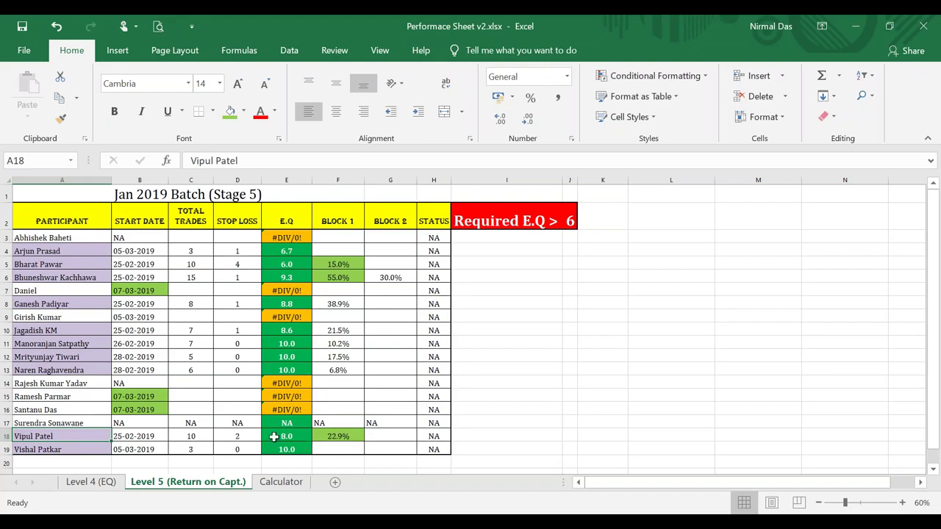
click(350, 436)
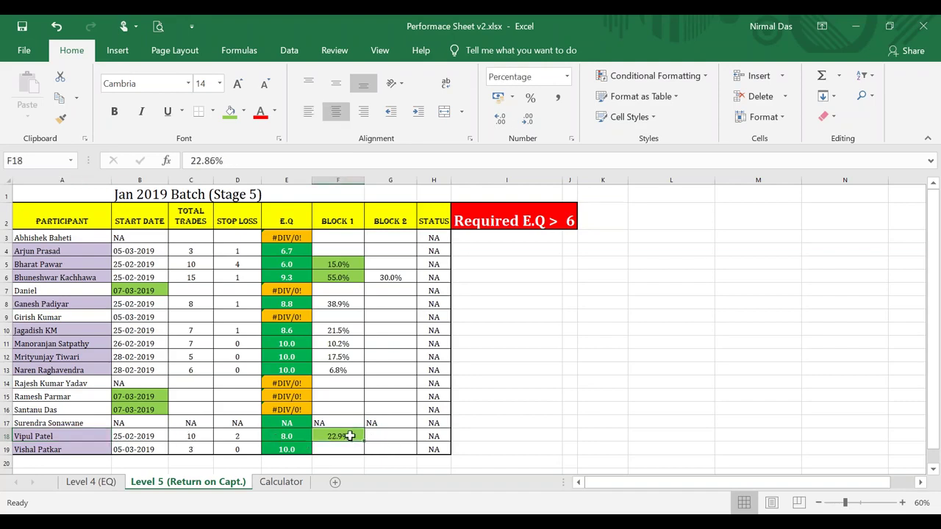
click(342, 278)
click(341, 264)
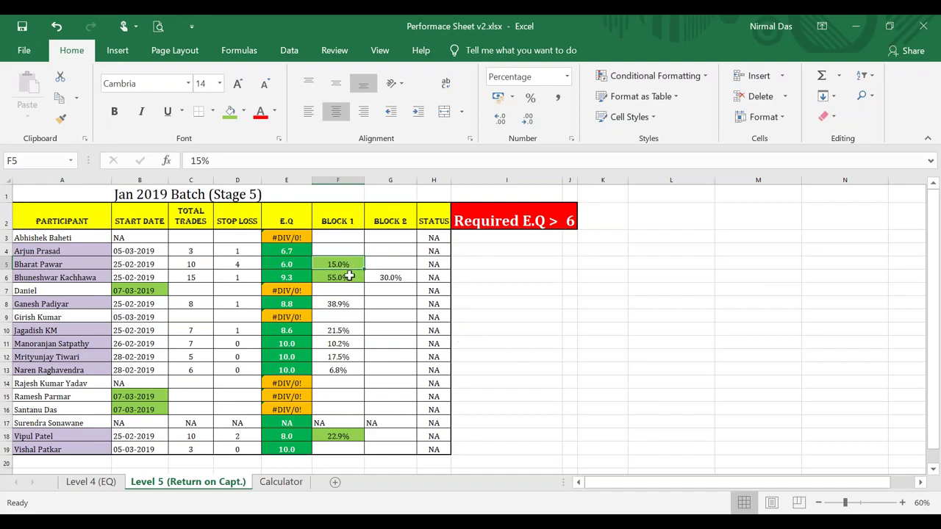
click(350, 438)
click(345, 263)
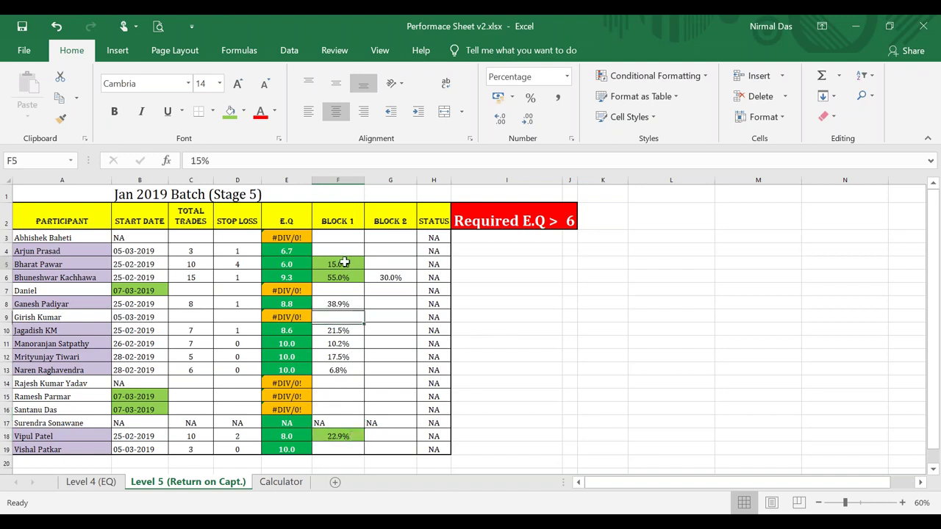
click(341, 278)
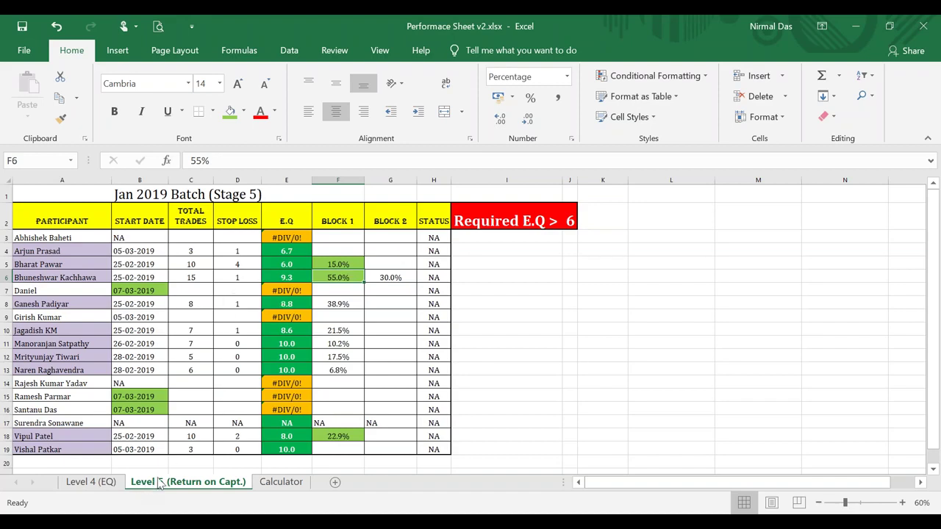
- Return to the Level 5 (Return on Capt.) sheet, select cell G18, and save the workbook
click(90, 483)
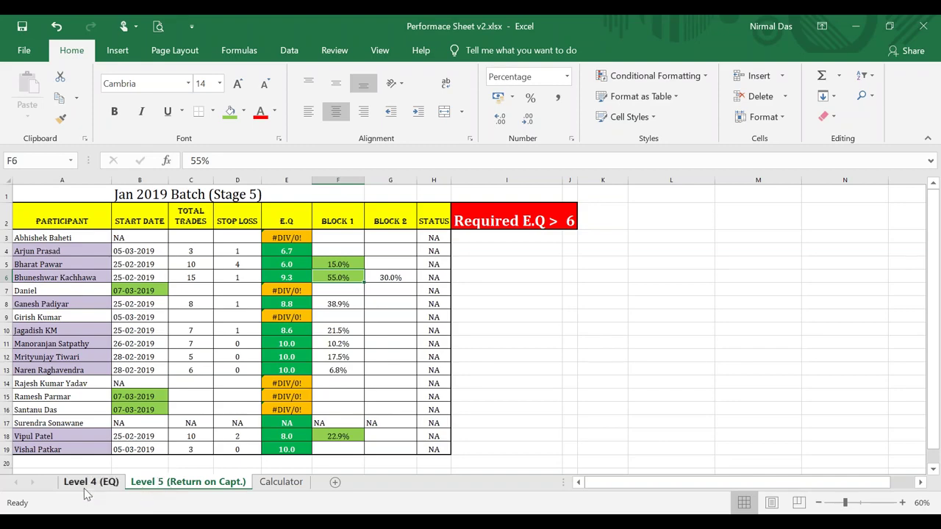
click(184, 485)
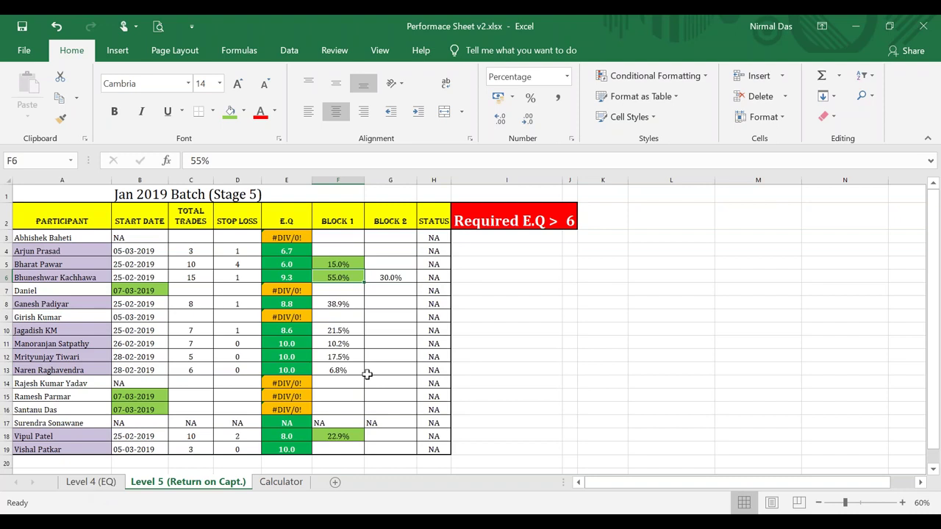
click(389, 438)
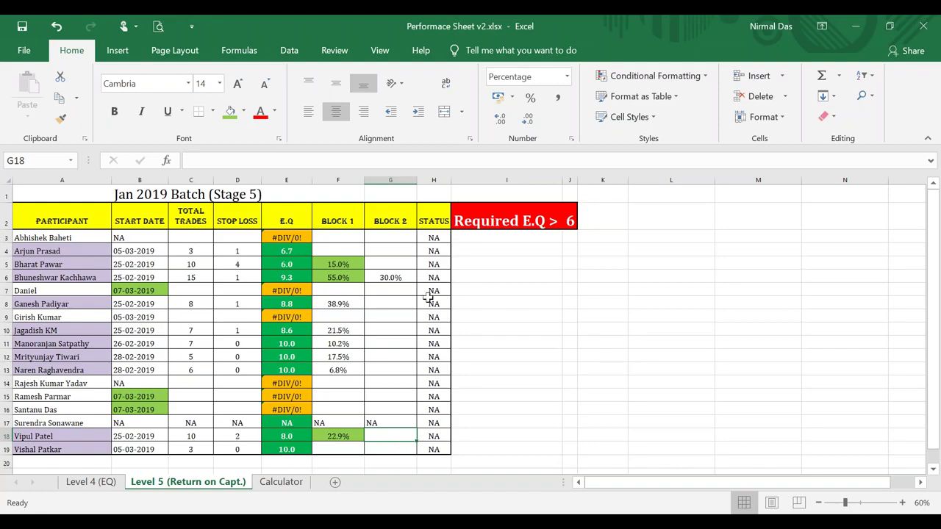
click(23, 27)
- Examine the total trades, stop loss, Block 1 and Block 2 values of the participant in row 6
click(201, 277)
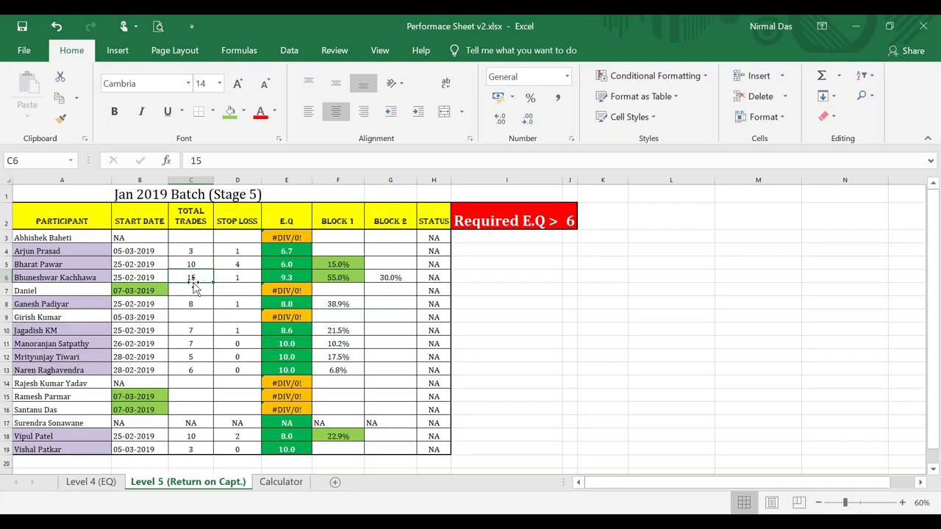
click(337, 277)
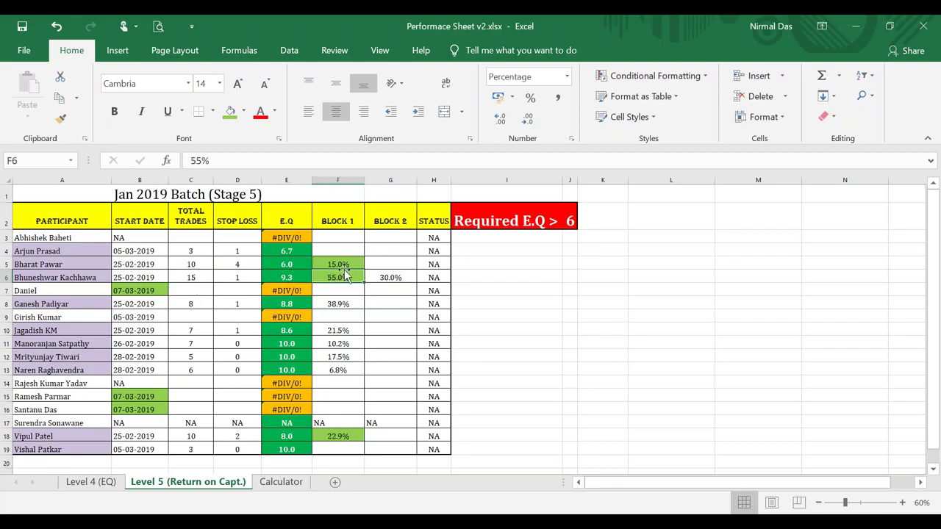
click(196, 280)
click(241, 281)
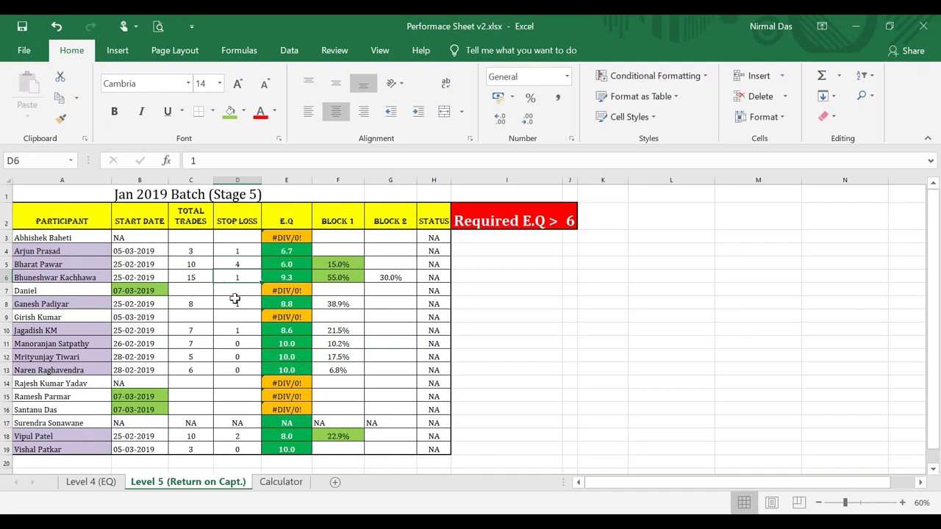
click(198, 277)
click(241, 275)
click(195, 276)
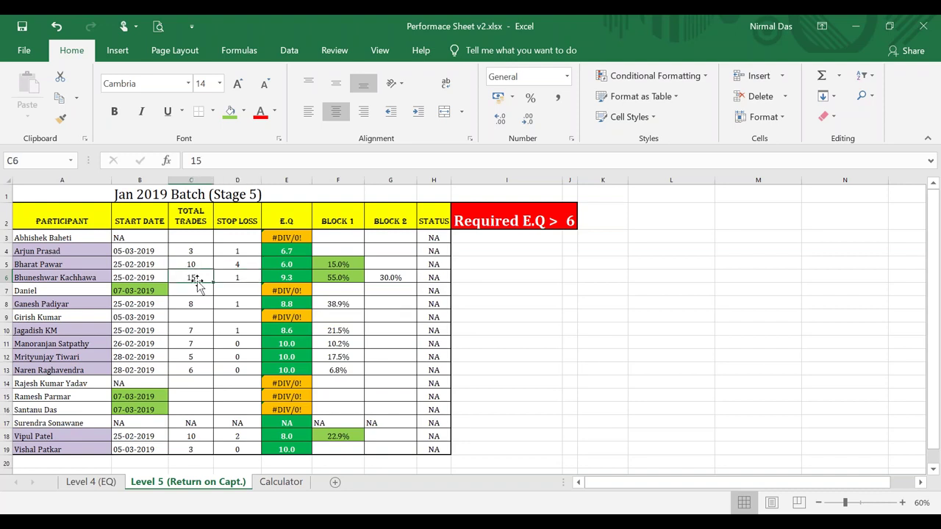
click(396, 278)
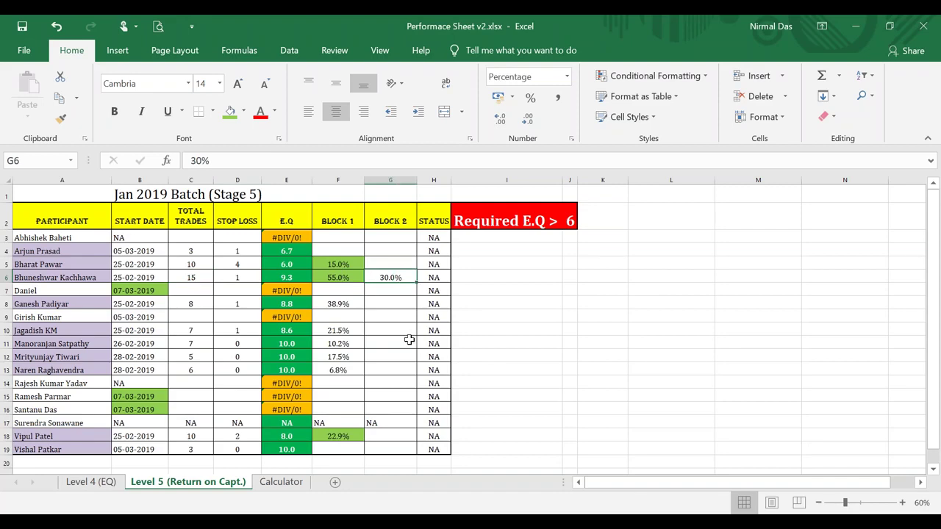
- Save the workbook and close it after a last look at the Level 4 (EQ) and Level 5 (Return on Capt.) sheets
click(22, 26)
click(96, 483)
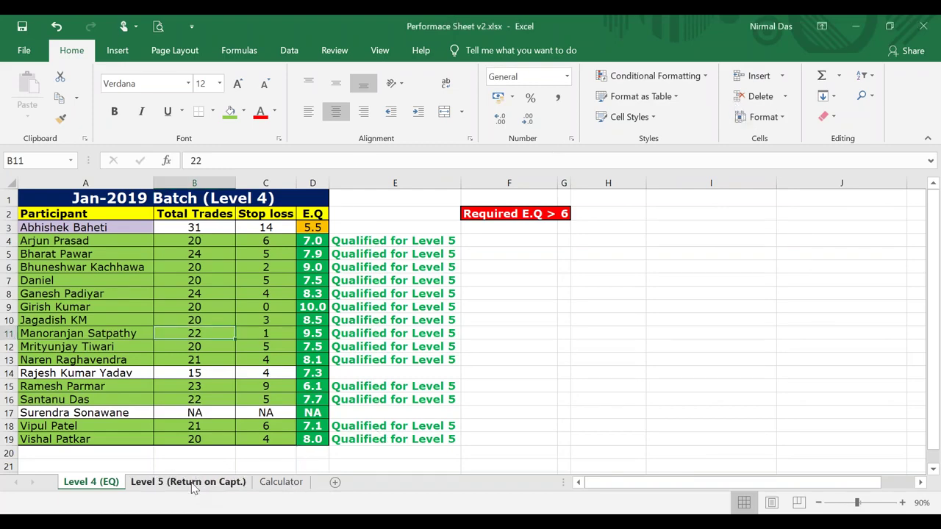
click(161, 485)
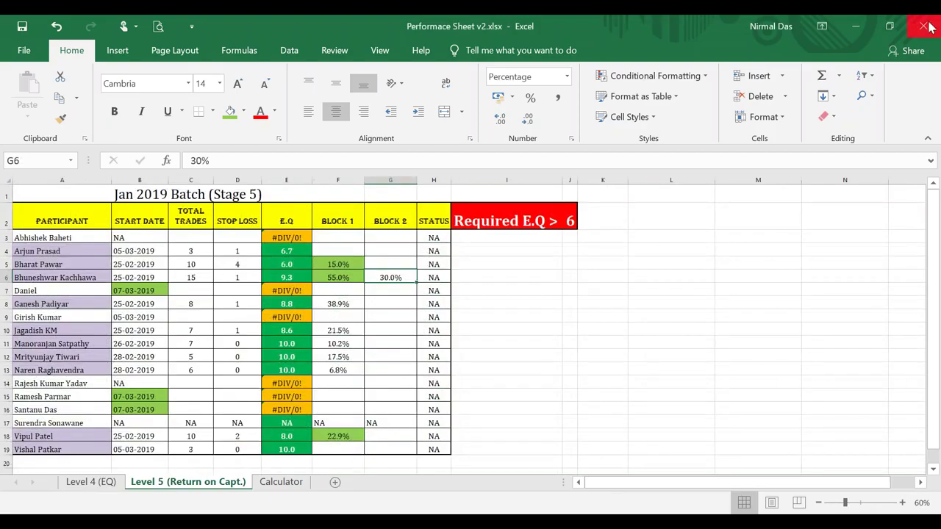
click(928, 28)
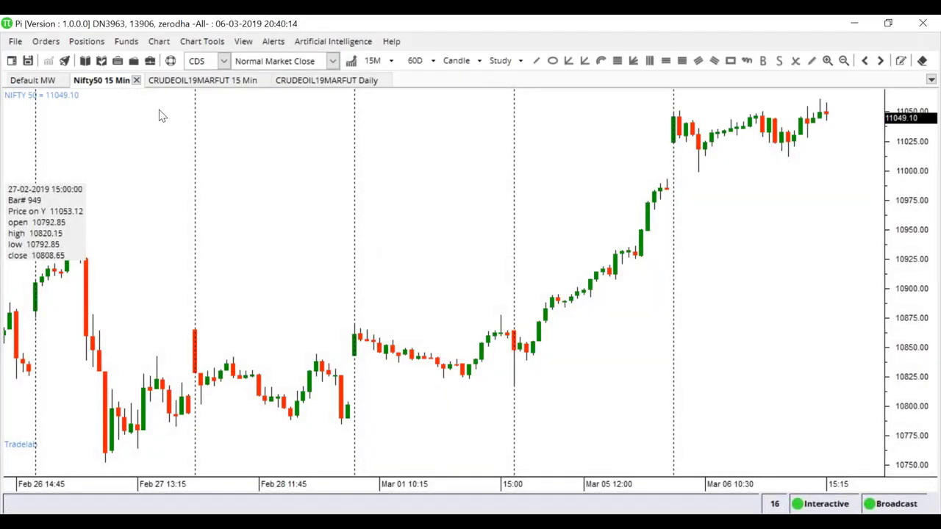
- Add the NSE equity JSWSTEEL-EQ to the Default MW market watch
click(32, 80)
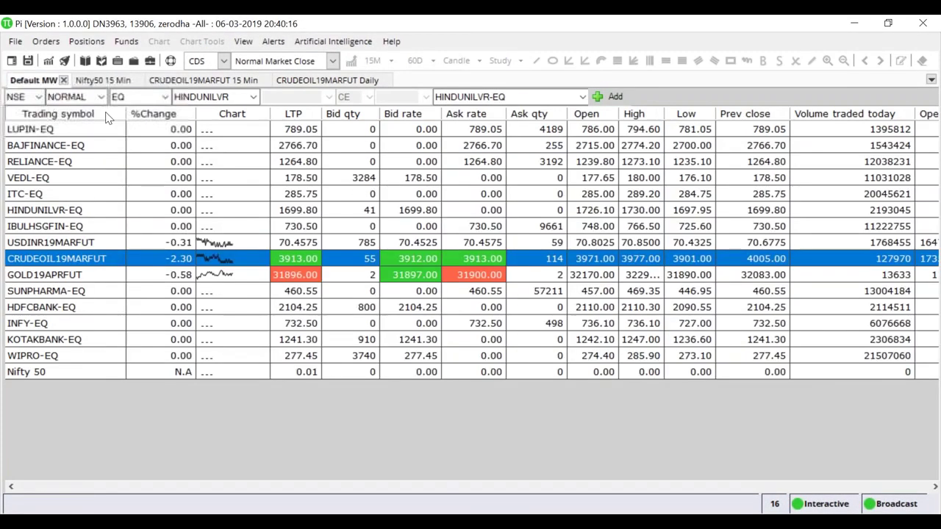
click(215, 98)
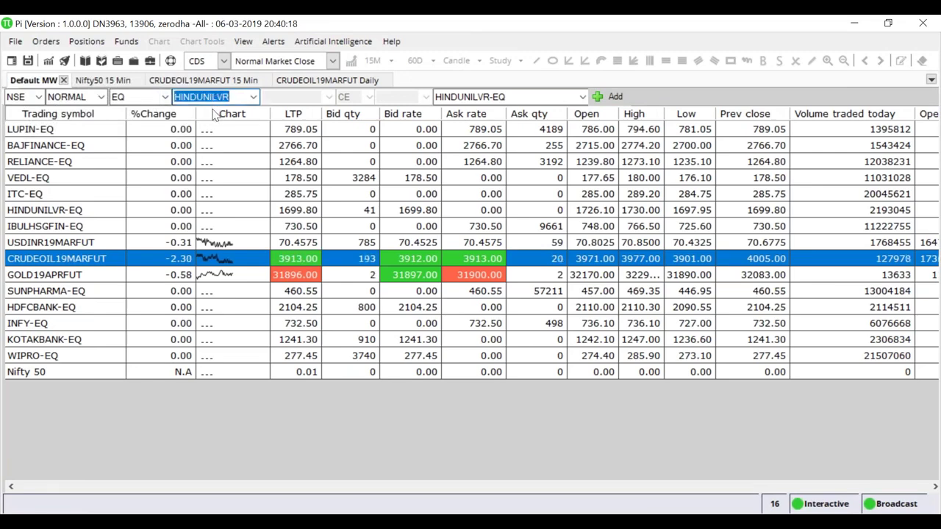
text(JSW)
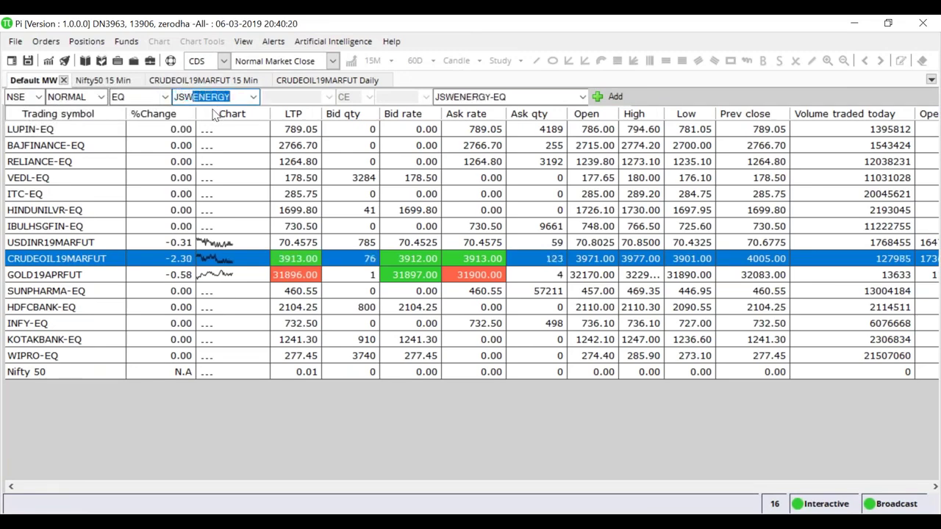
text(STEEL)
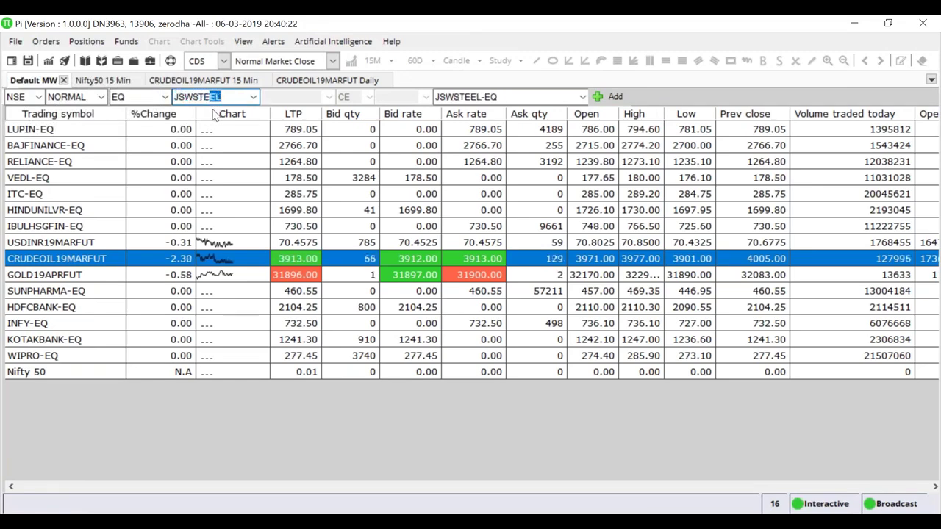
key(Return)
- Open a daily chart of JSWSTEEL-EQ covering 12 months
click(82, 259)
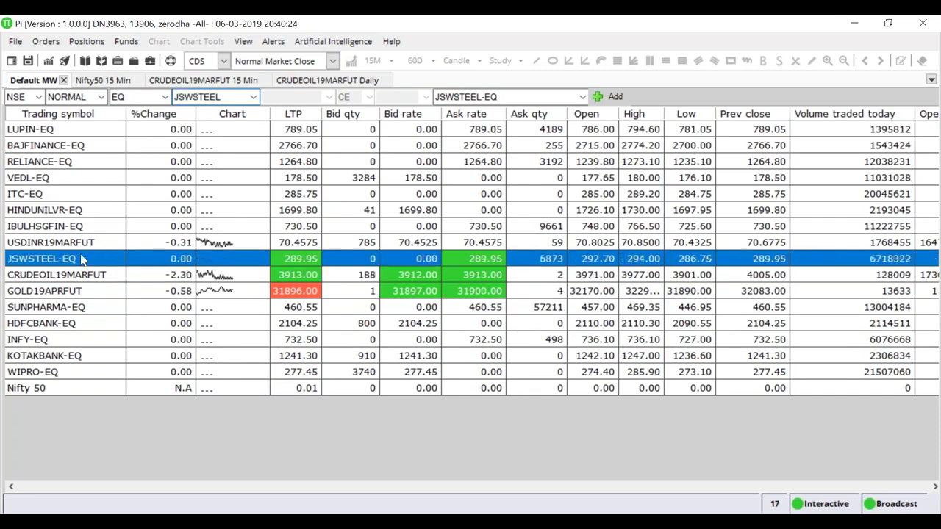
click(48, 60)
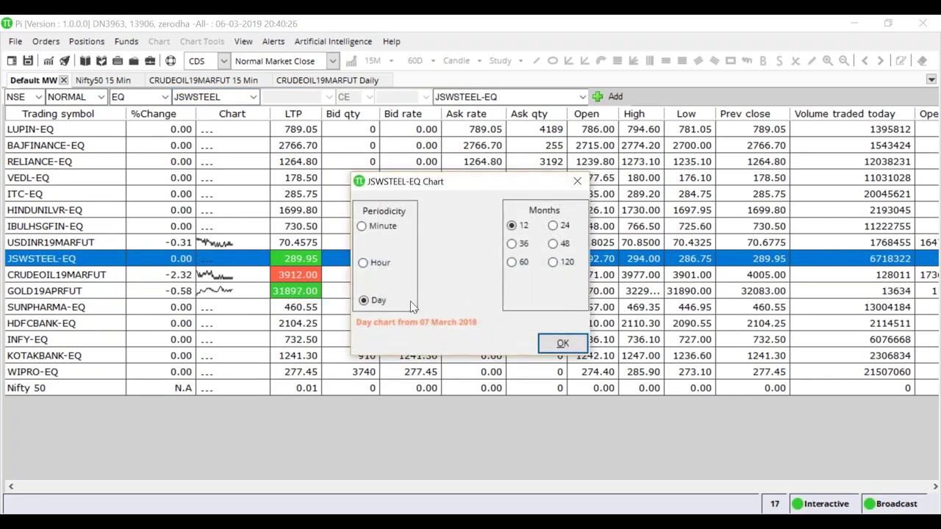
click(563, 343)
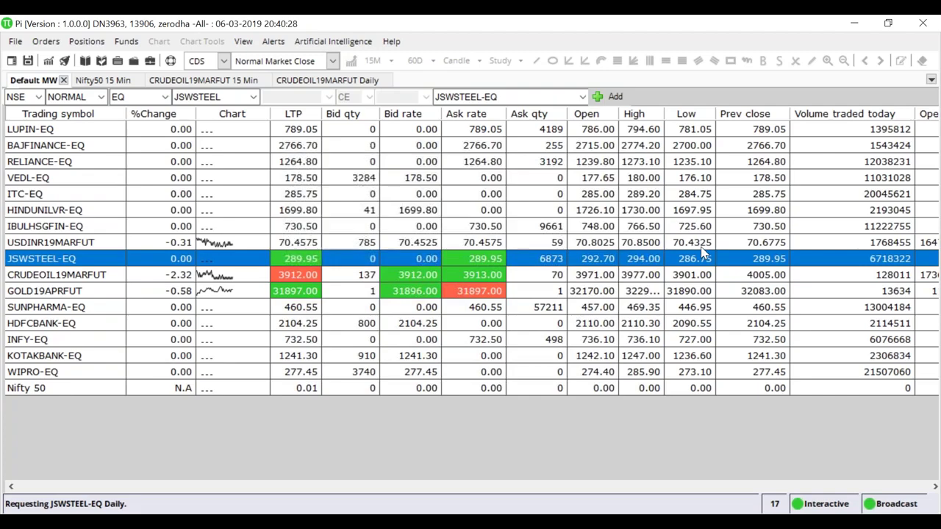
- Trace the daily price swings with four connected trend lines through the Feb 11 low, Feb 14 high, Feb 18 low, Feb 25 high and Feb 26 low
scroll(728, 248, up, 3)
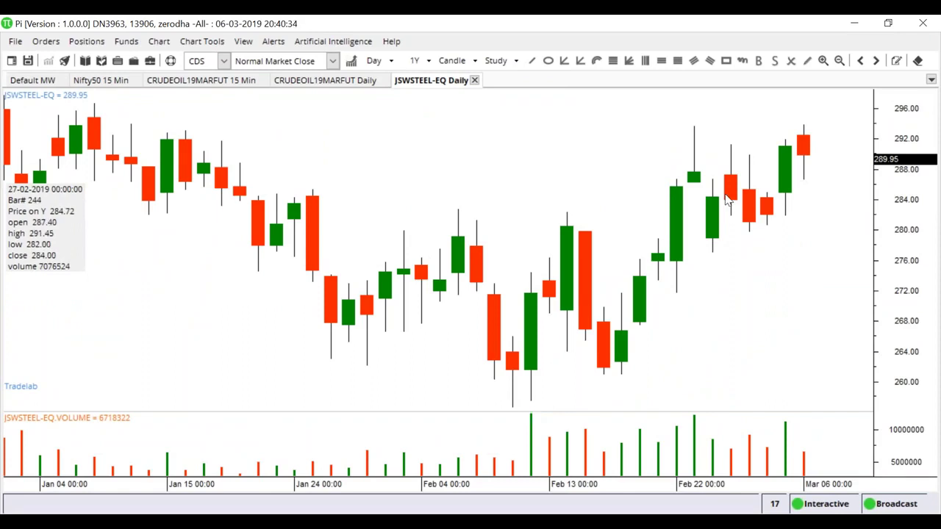
scroll(728, 198, up, 1)
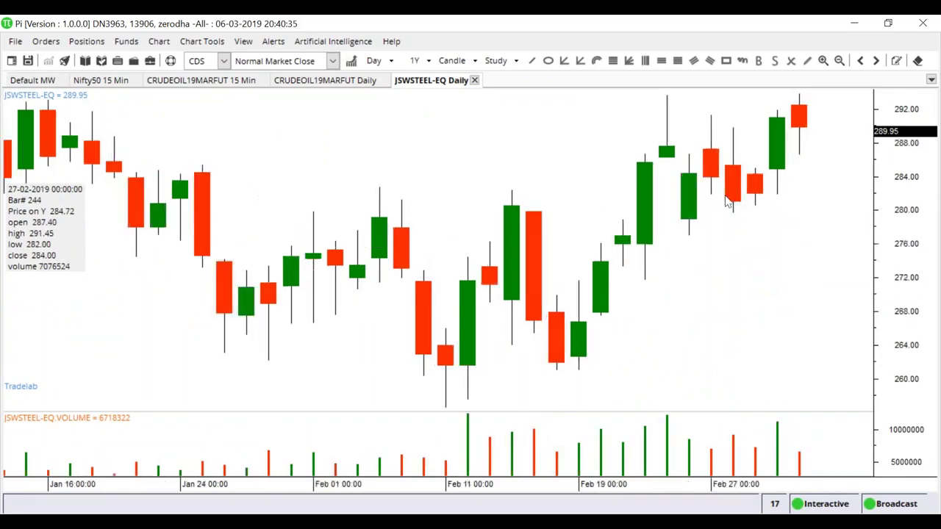
click(532, 61)
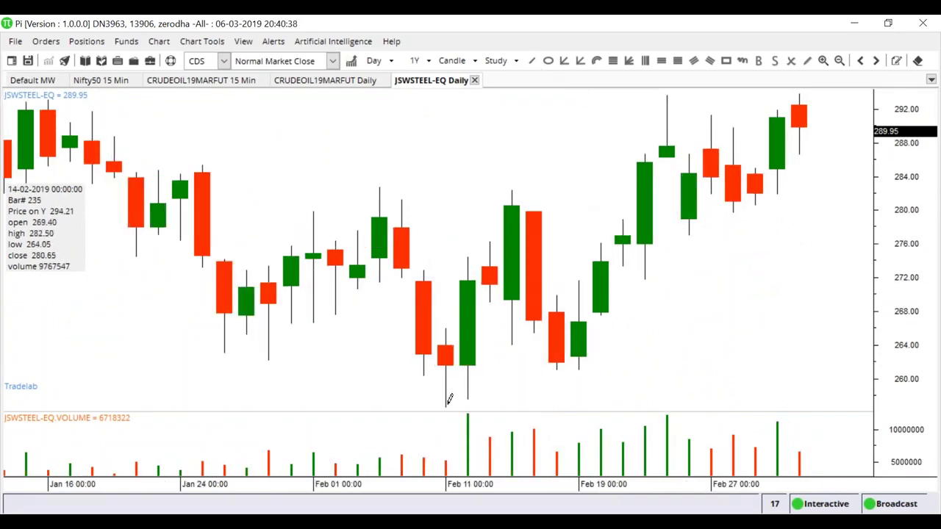
drag(446, 406, 511, 191)
click(533, 61)
drag(512, 192, 557, 370)
click(532, 61)
mouse_move(556, 368)
mouse_down()
mouse_move(578, 338)
mouse_move(667, 95)
mouse_up()
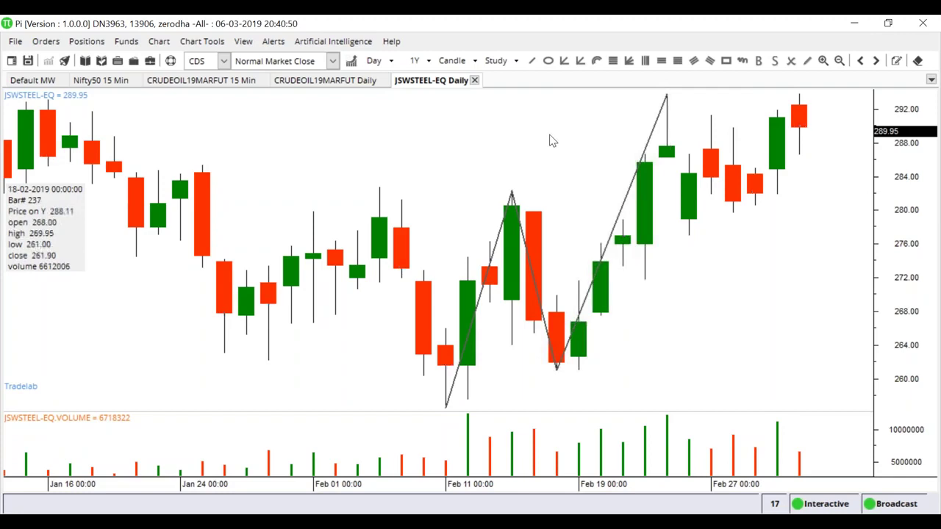
click(534, 61)
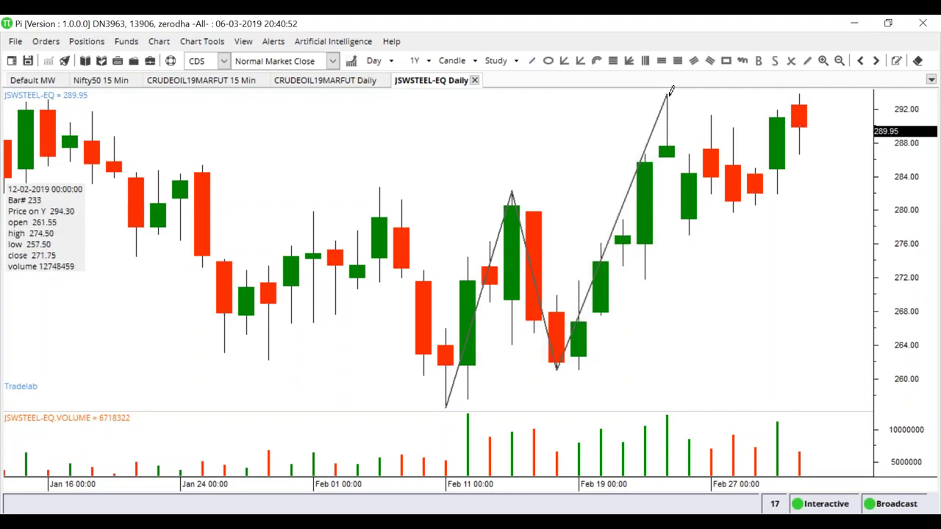
drag(669, 90, 691, 232)
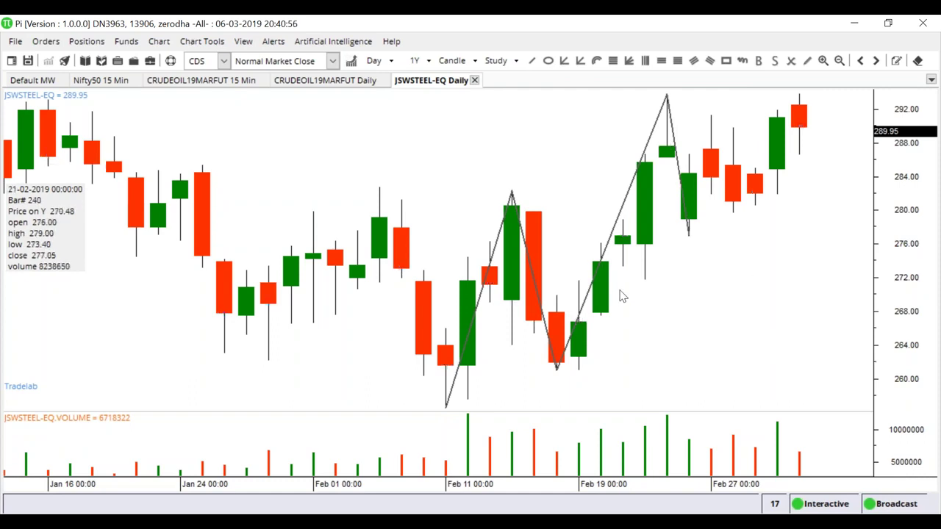
- Insert horizontal lines at the Feb 27 candle's low, about 281.91, and across the volume panel at the top of the Feb 28 bar
scroll(875, 330, up, 1)
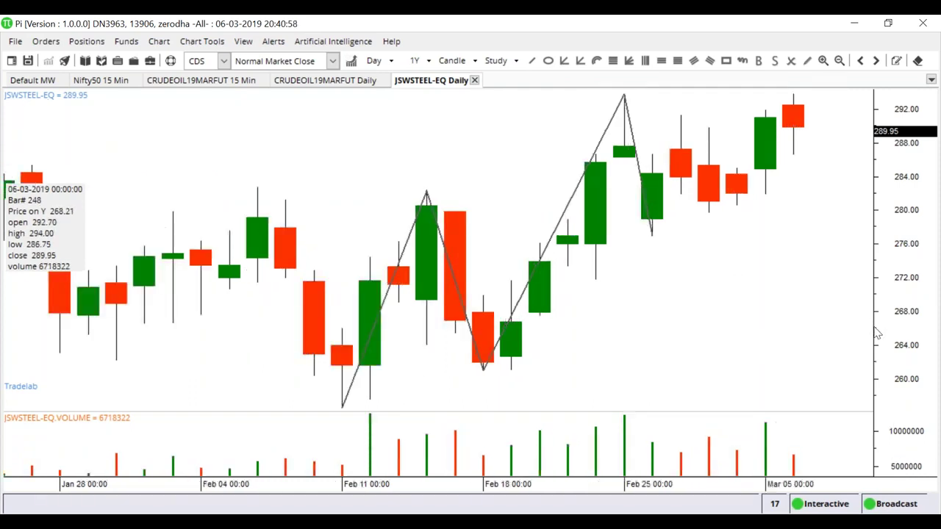
scroll(883, 335, up, 1)
scroll(892, 341, down, 1)
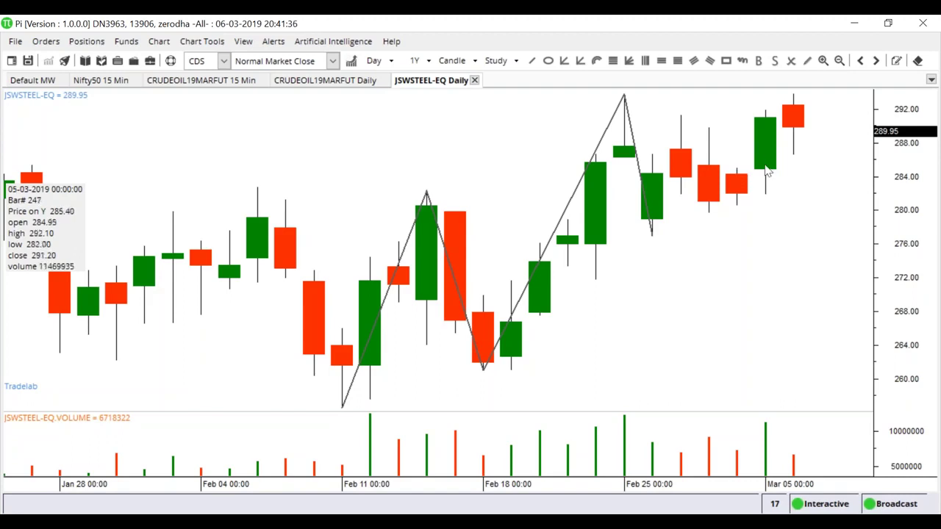
scroll(757, 193, up, 1)
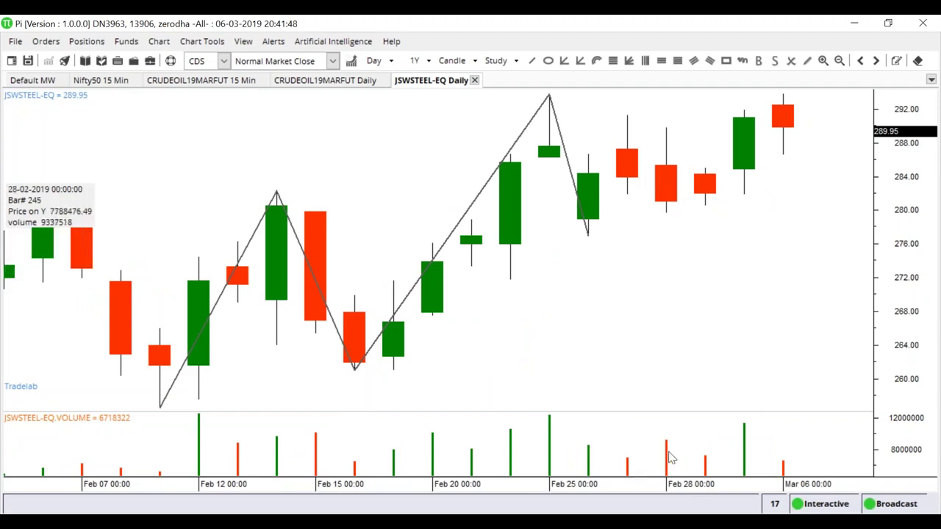
right_click(628, 199)
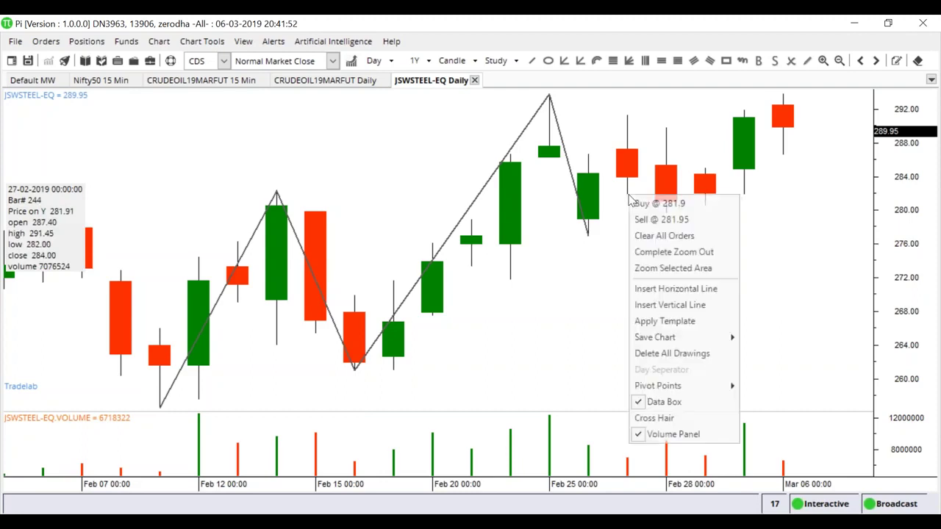
click(693, 290)
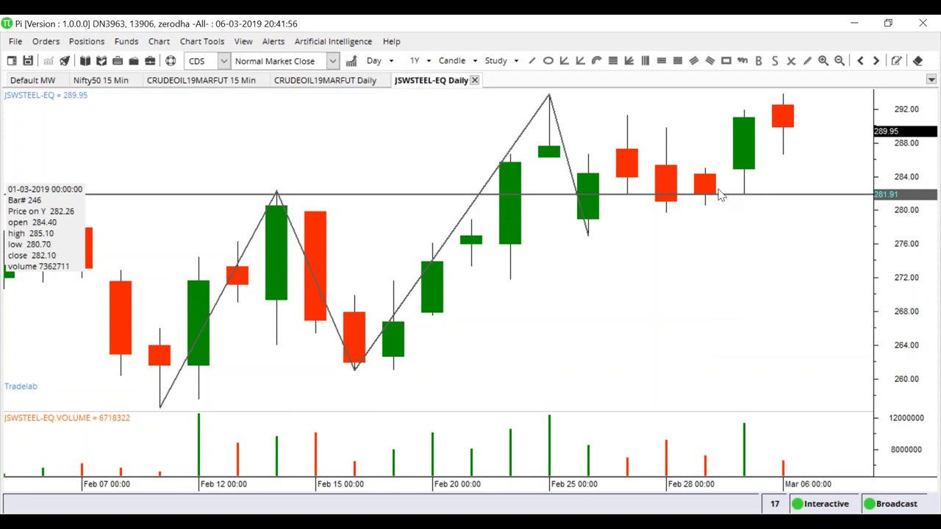
right_click(666, 440)
click(714, 281)
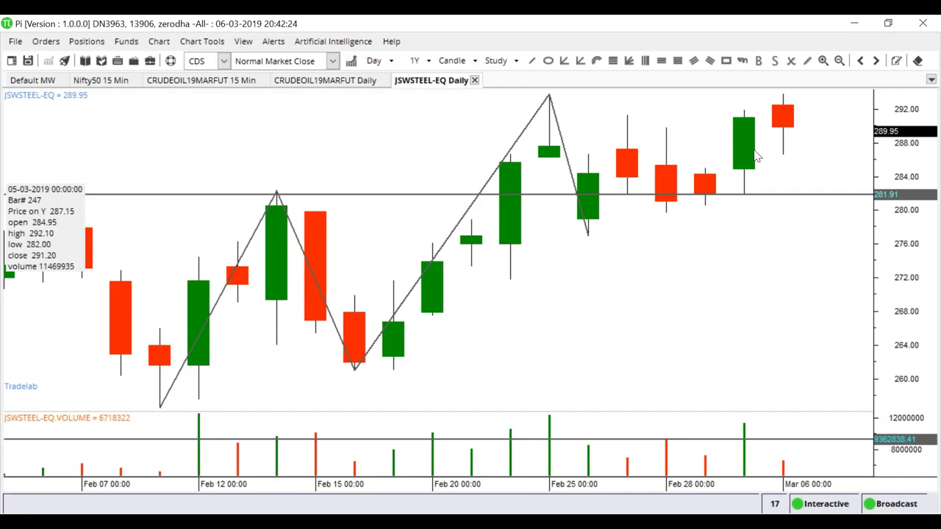
- Insert horizontal lines at the Feb 27 candle's close, open and high, at about 283.88, 287.28 and 291.45
scroll(752, 231, up, 2)
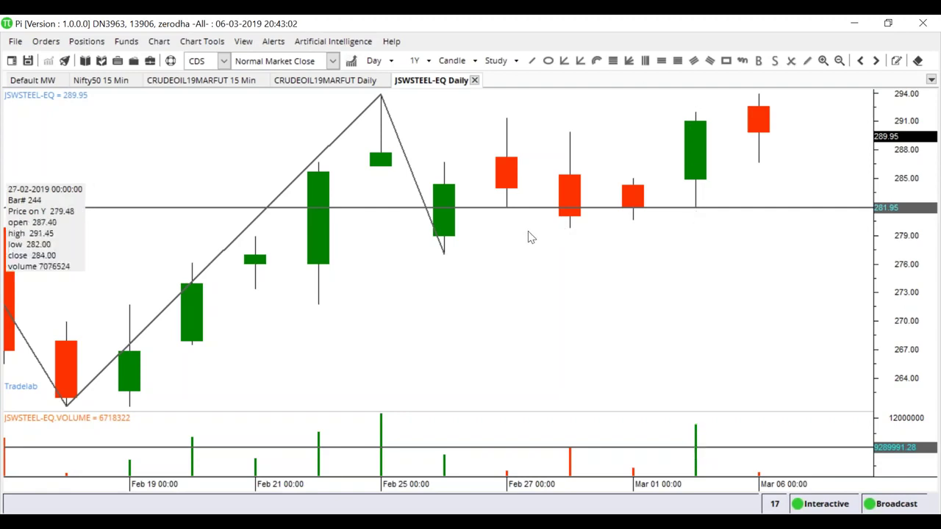
right_click(513, 195)
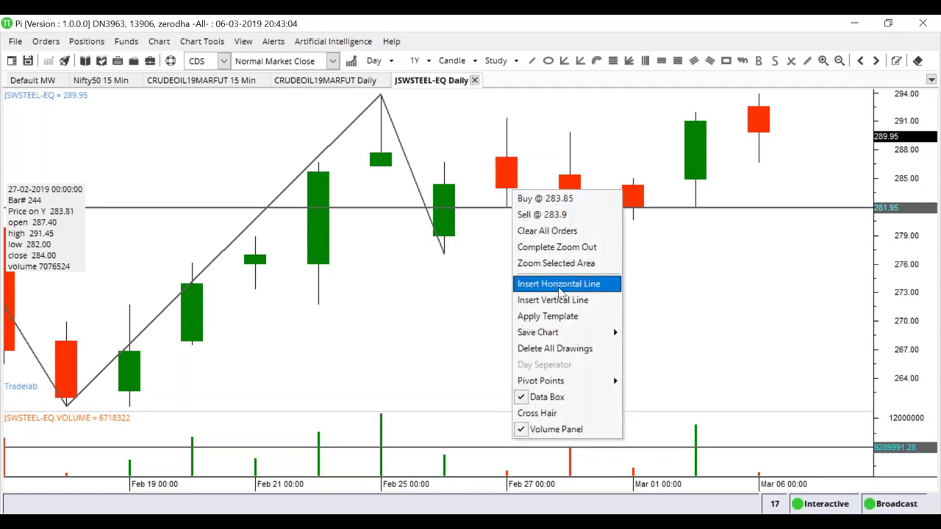
click(559, 283)
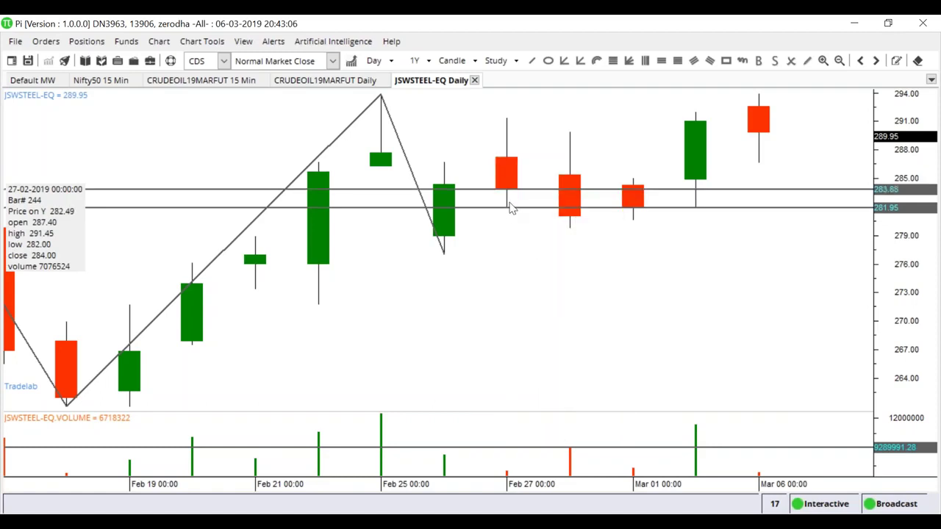
right_click(513, 163)
click(557, 251)
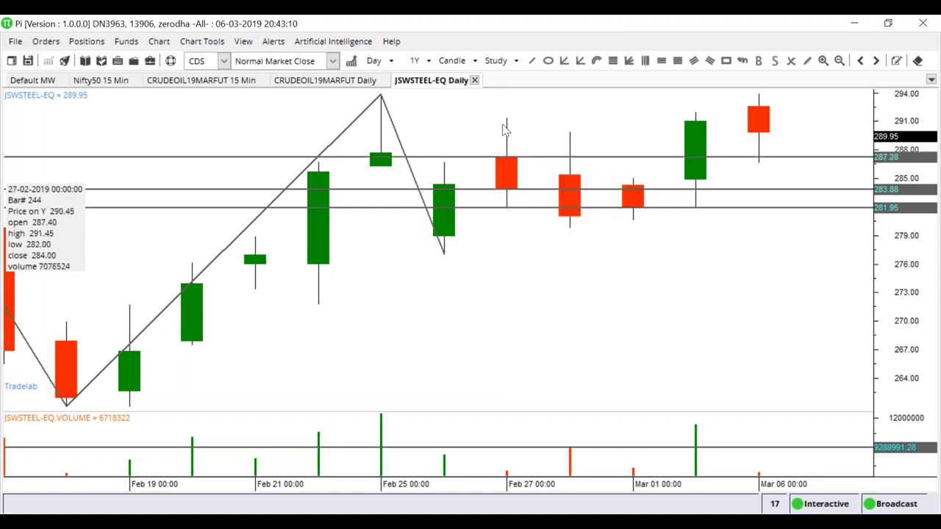
right_click(507, 119)
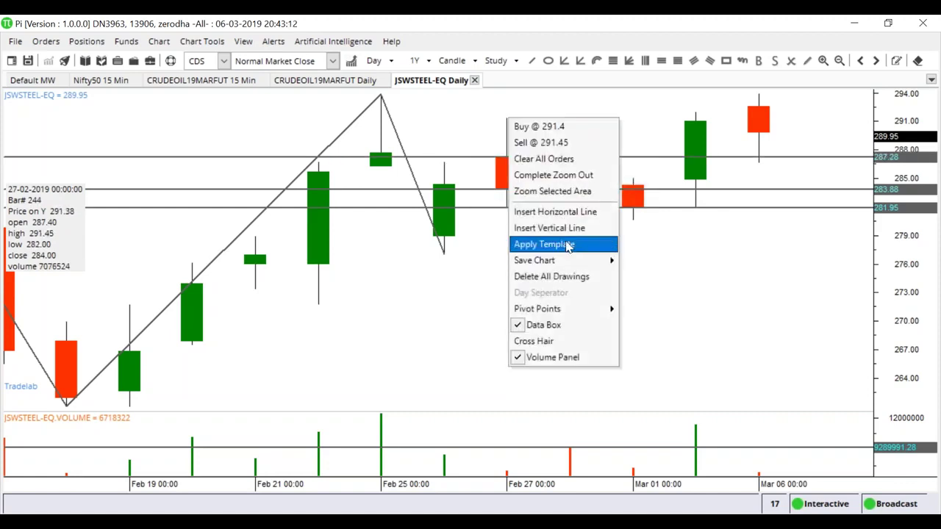
click(563, 213)
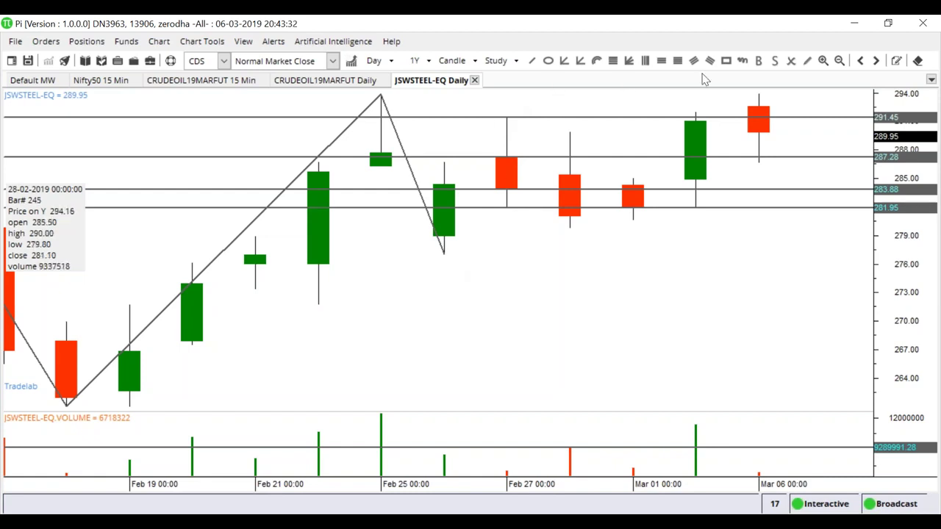
- Sketch a freehand curve ending in a downward arrow below the Feb 27 candle and another ending in an upward arrow beside it
click(742, 61)
mouse_move(467, 269)
mouse_down()
mouse_move(468, 235)
mouse_move(494, 223)
mouse_move(521, 338)
mouse_move(517, 290)
mouse_up()
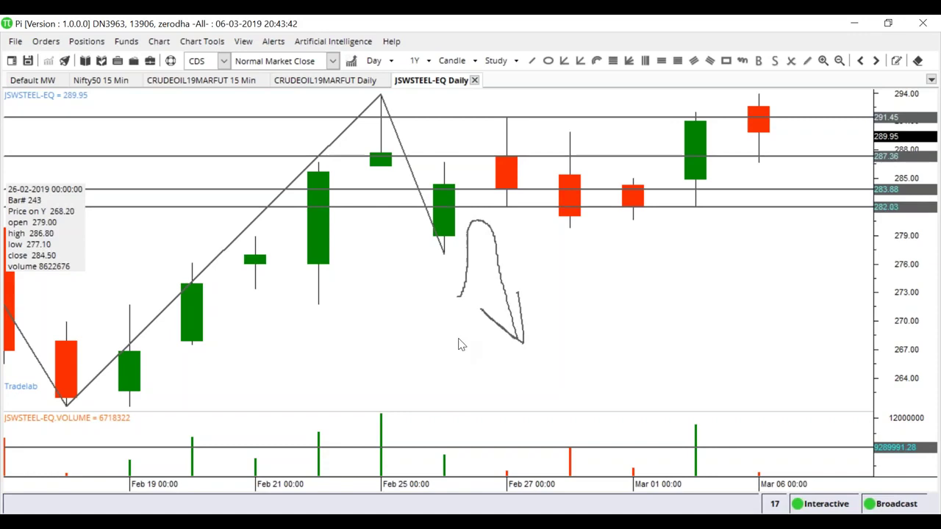
click(742, 61)
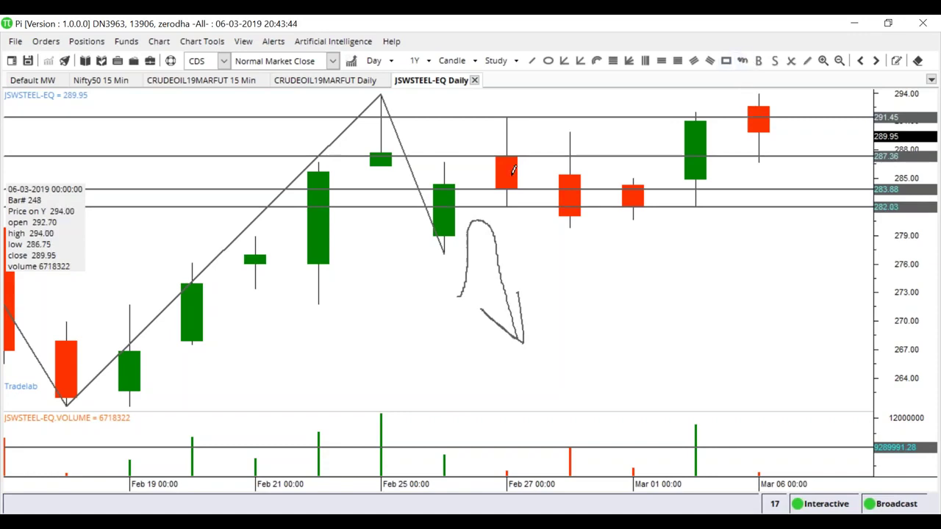
mouse_move(450, 120)
mouse_down()
mouse_move(463, 193)
mouse_move(481, 175)
mouse_move(489, 97)
mouse_move(508, 113)
mouse_up()
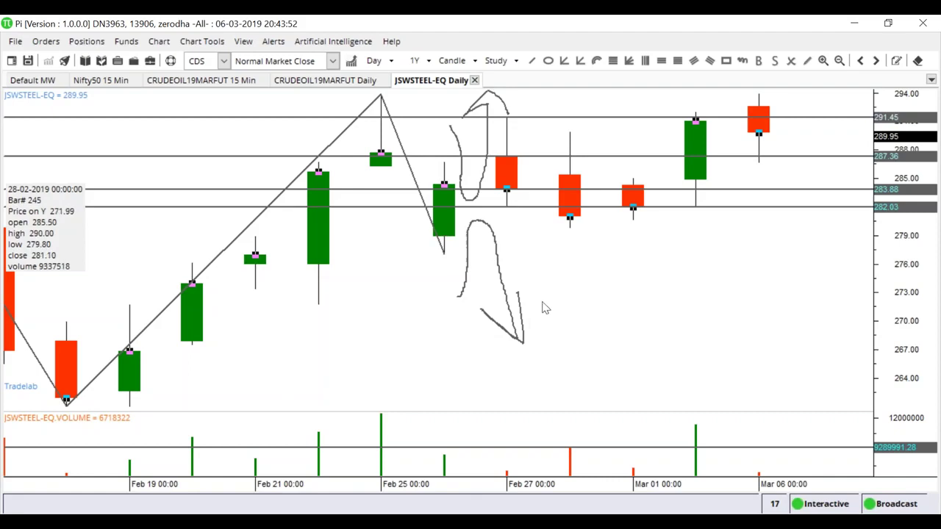
- Delete both freehand arrow drawings around the Feb 27 candle
double_click(522, 343)
click(412, 289)
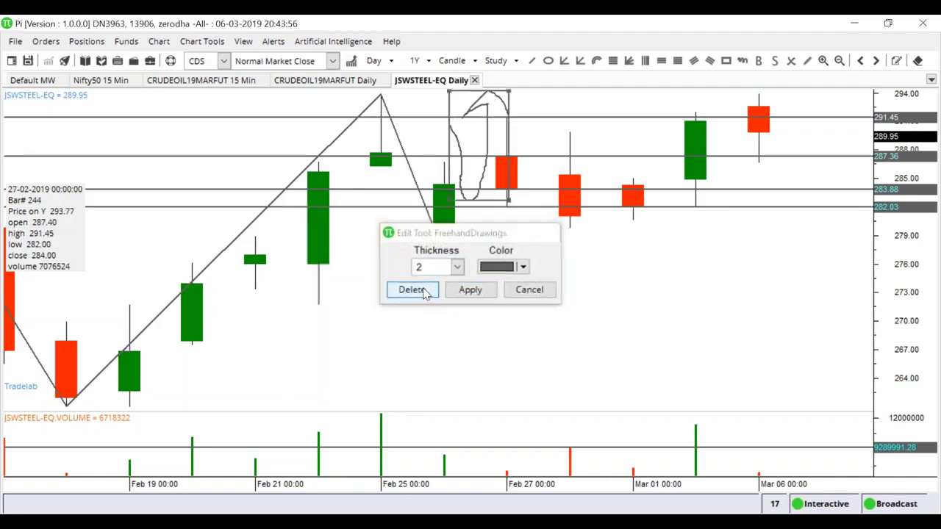
click(420, 289)
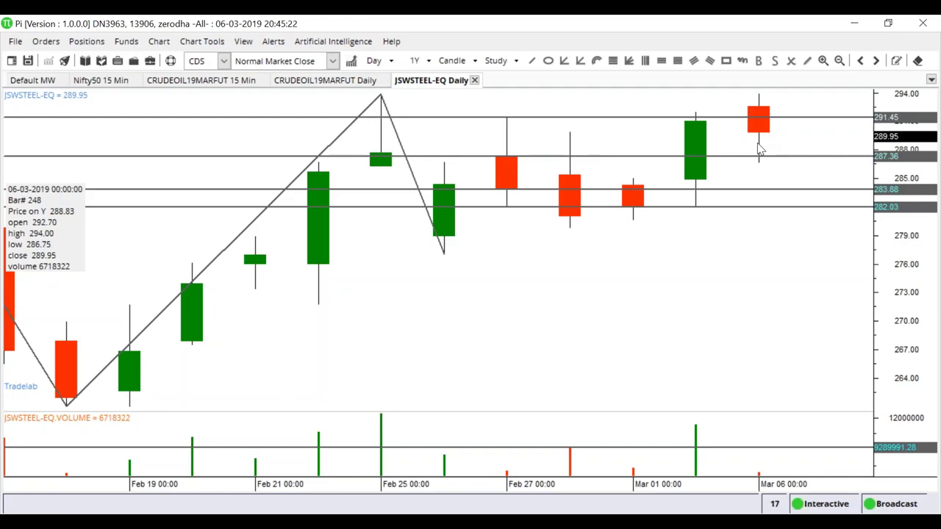
- Open a 5-minute chart of JSWSTEEL-EQ covering 30 days and focus on the sessions from Feb 22 to Mar 6
click(25, 81)
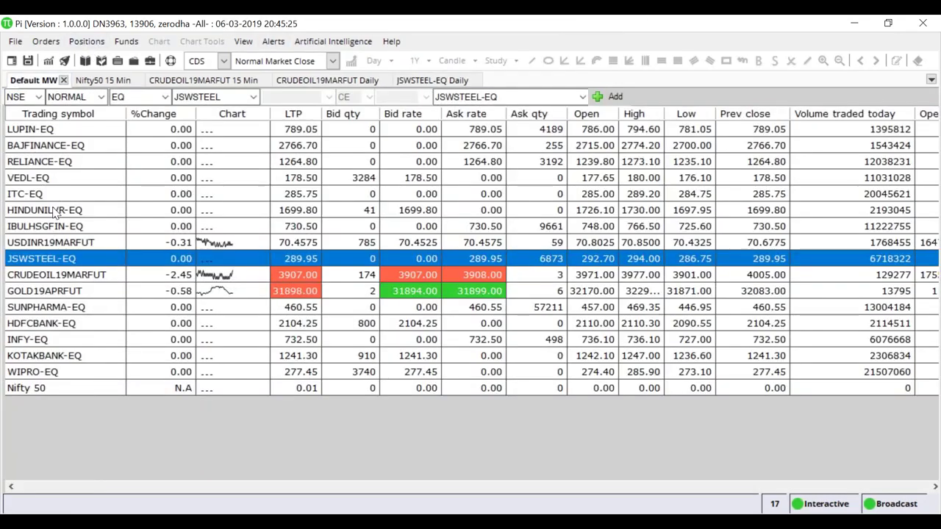
click(48, 60)
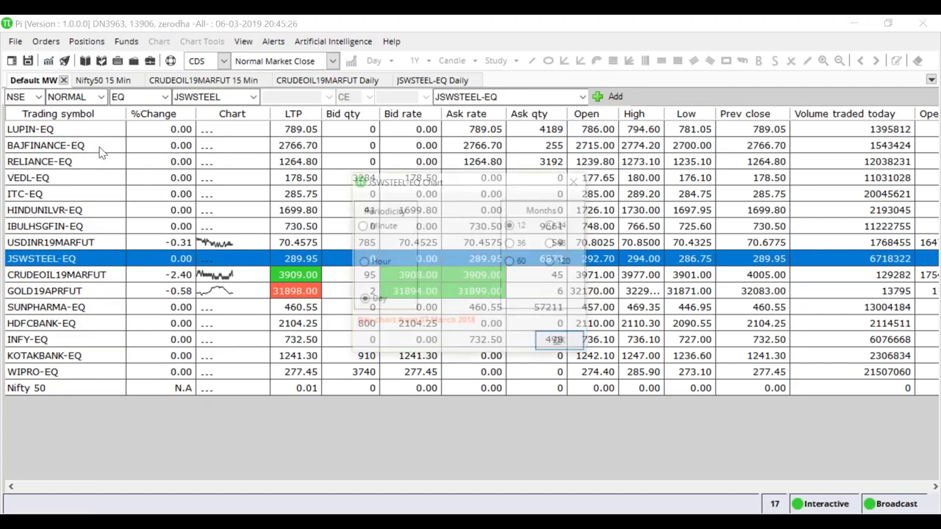
click(363, 226)
click(432, 263)
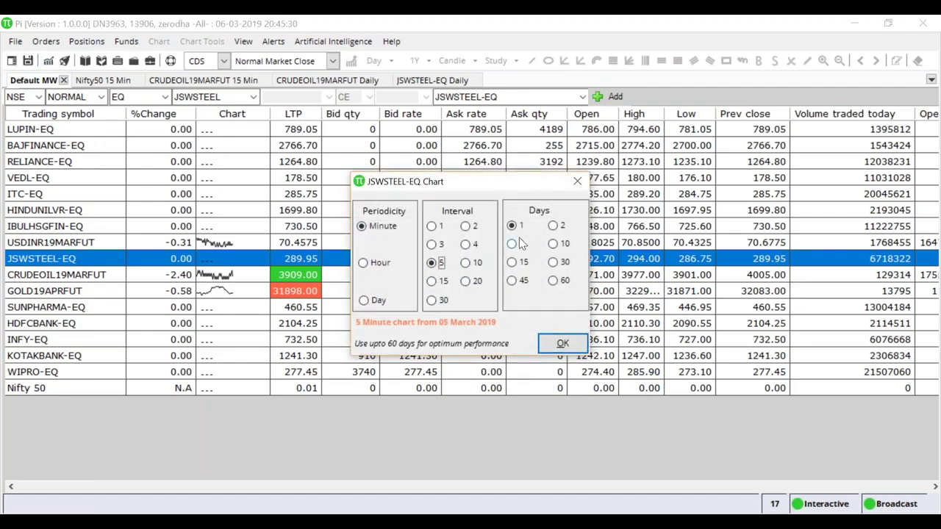
click(553, 262)
click(562, 344)
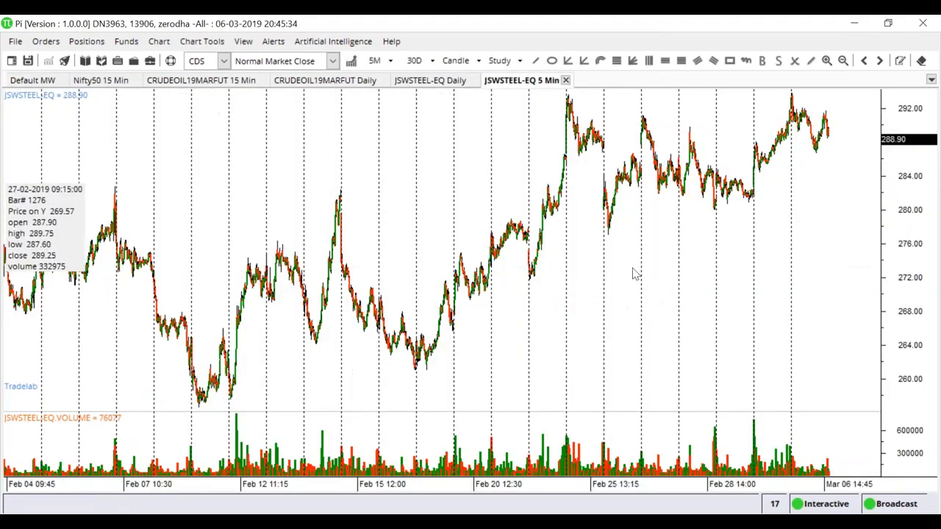
scroll(732, 191, up, 6)
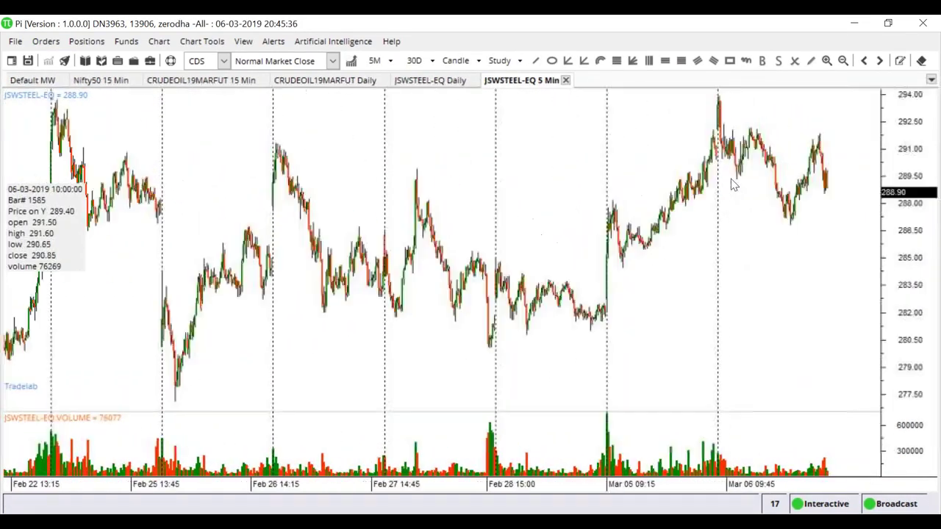
- Insert a horizontal line on the JSWSTEEL-EQ 5-minute chart and set its value to 291.46, the Feb 27 daily high
scroll(732, 188, up, 4)
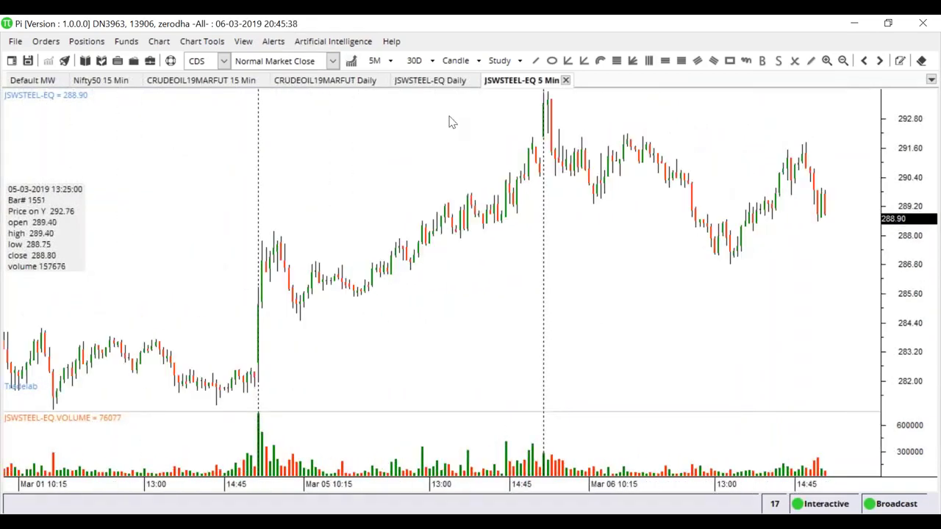
key(ctrl+Tab)
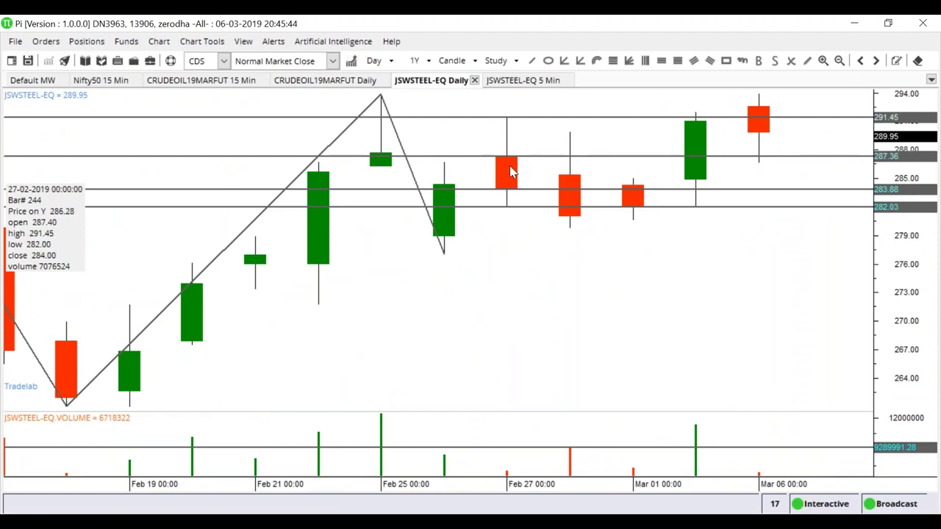
click(517, 82)
right_click(403, 176)
click(454, 212)
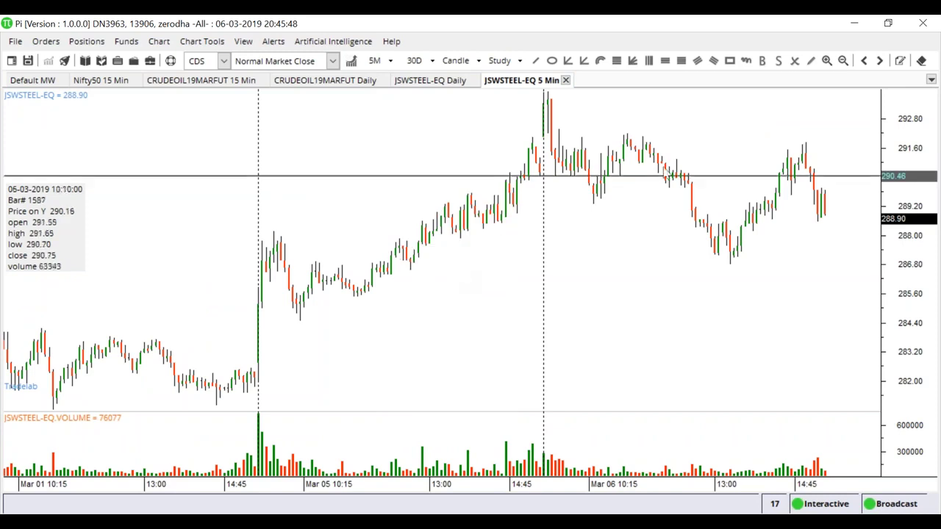
double_click(844, 176)
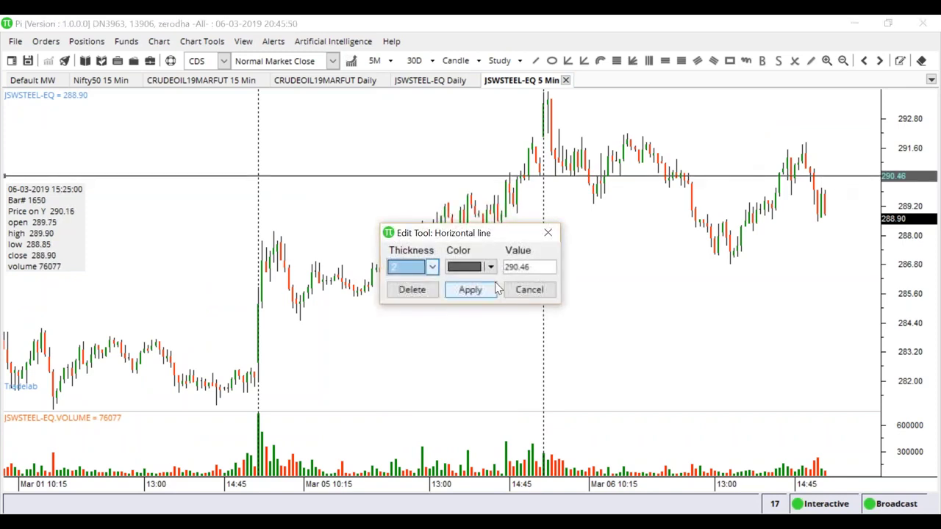
drag(514, 267, 549, 272)
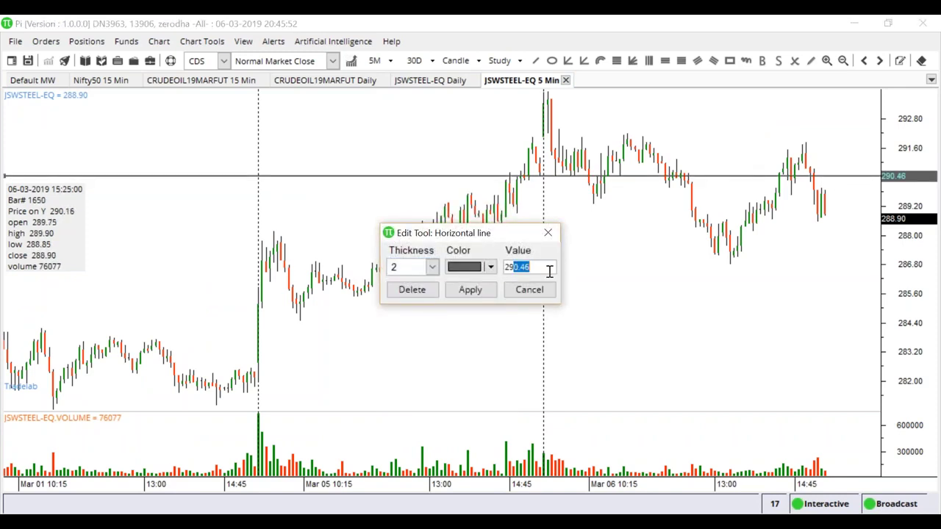
text(1.46)
key(Return)
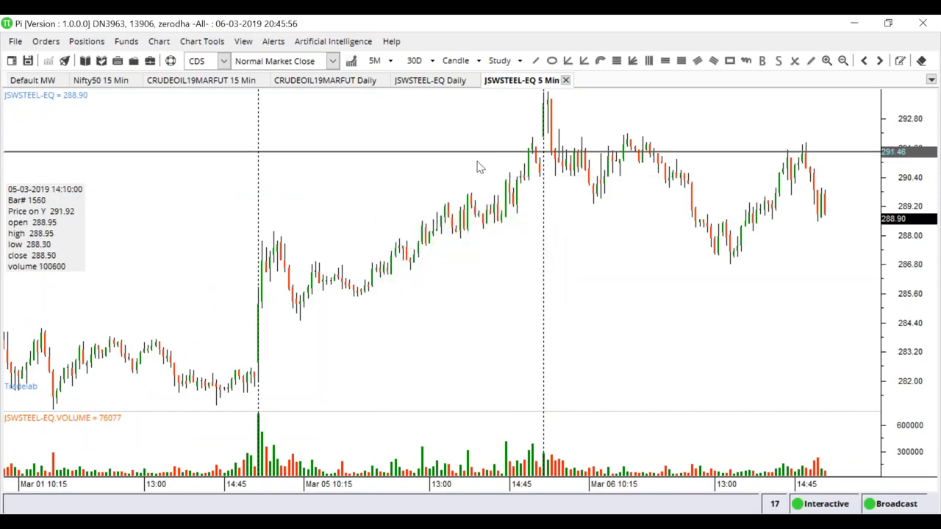
- Insert a second horizontal line on the 5-minute chart and set its value to 287.42, near the Feb 27 daily open
scroll(493, 170, up, 3)
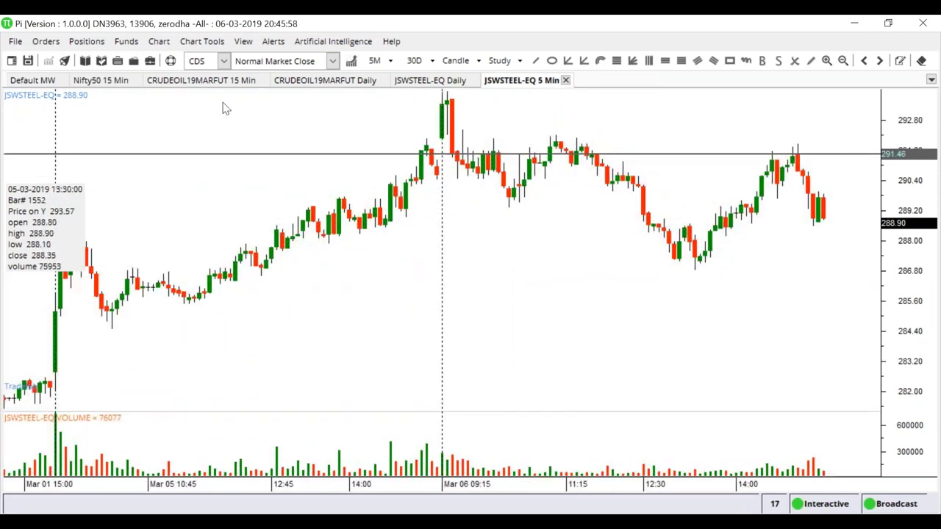
click(441, 83)
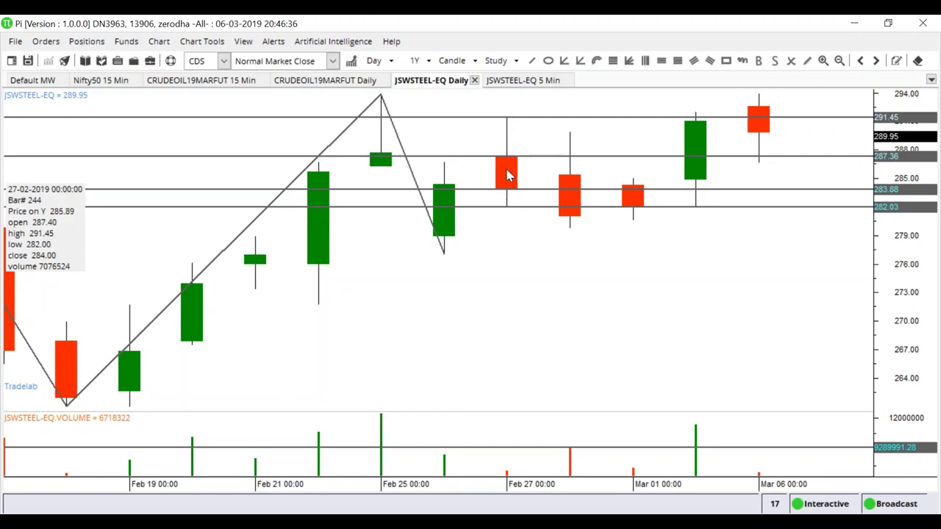
click(526, 82)
right_click(518, 271)
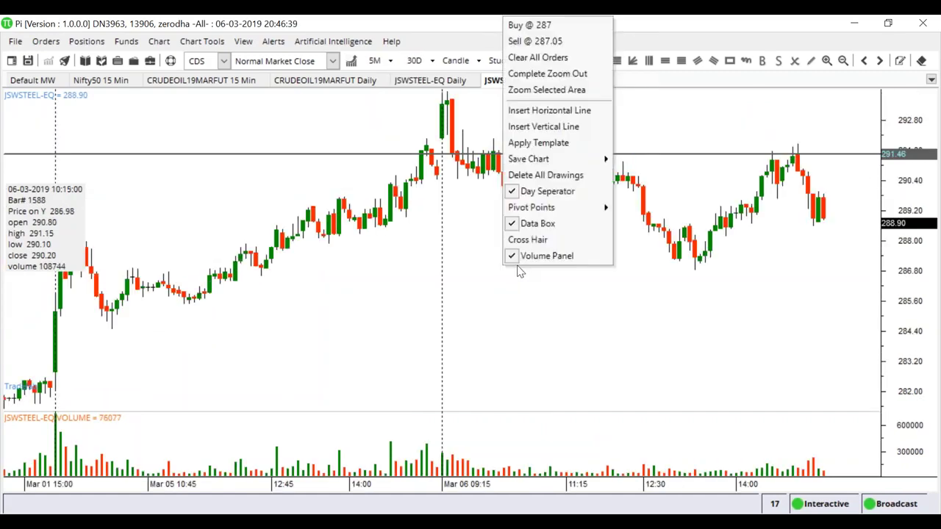
click(556, 110)
double_click(598, 266)
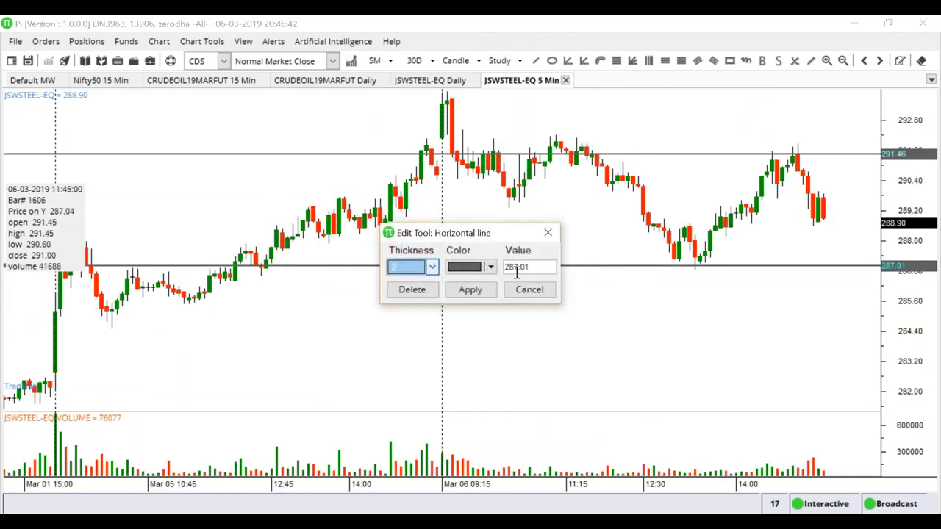
drag(522, 268, 538, 268)
text(42)
key(Return)
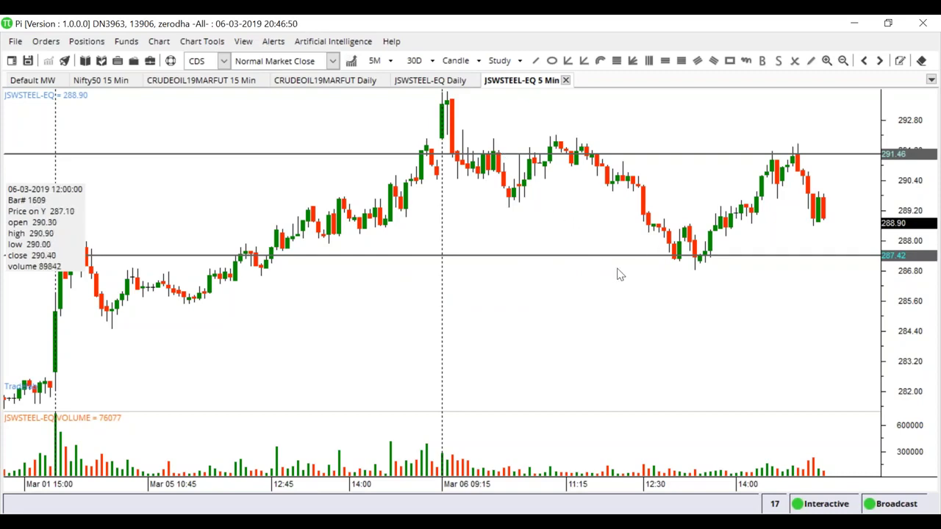
- Review the Mar 6 candles between the two levels, and insert a horizontal line at the Mar 5 09:20 candle's high, at about 287.78
scroll(614, 271, up, 2)
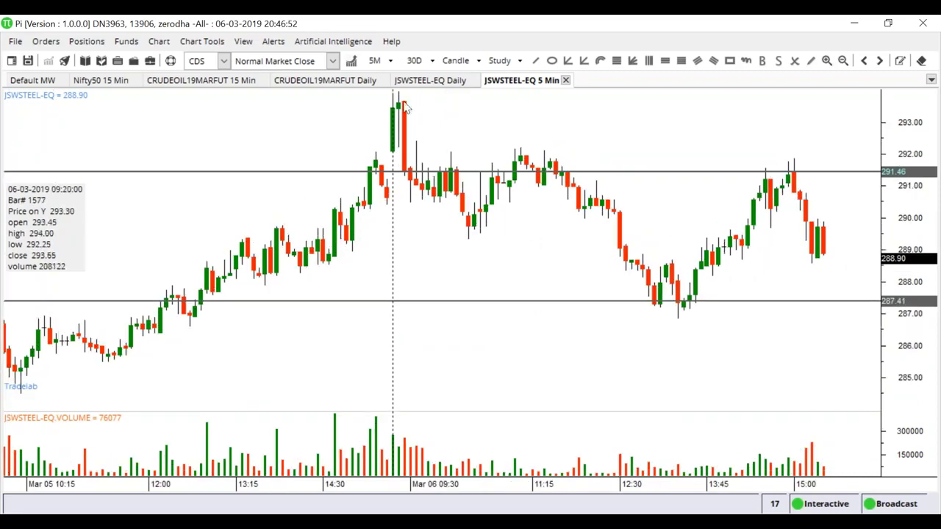
scroll(508, 160, up, 2)
scroll(510, 168, down, 1)
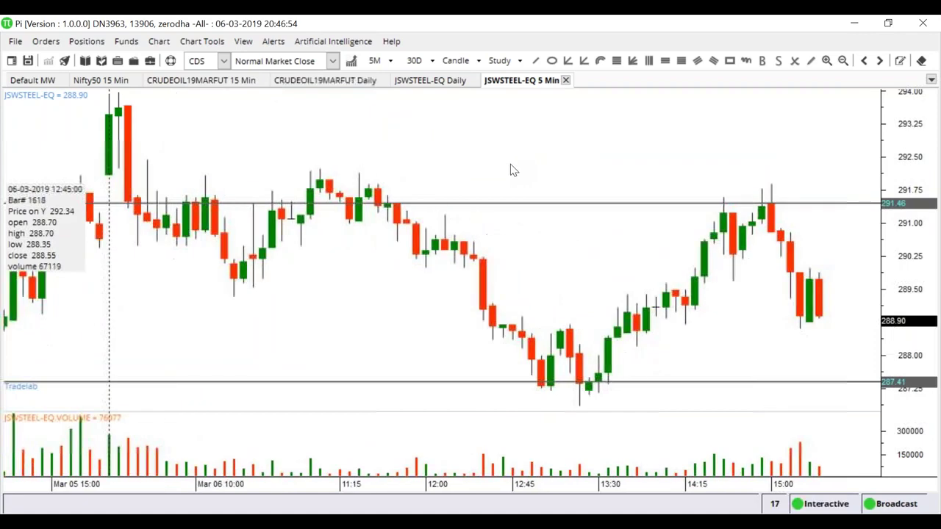
drag(296, 143, 467, 141)
drag(547, 147, 433, 147)
scroll(470, 190, down, 1)
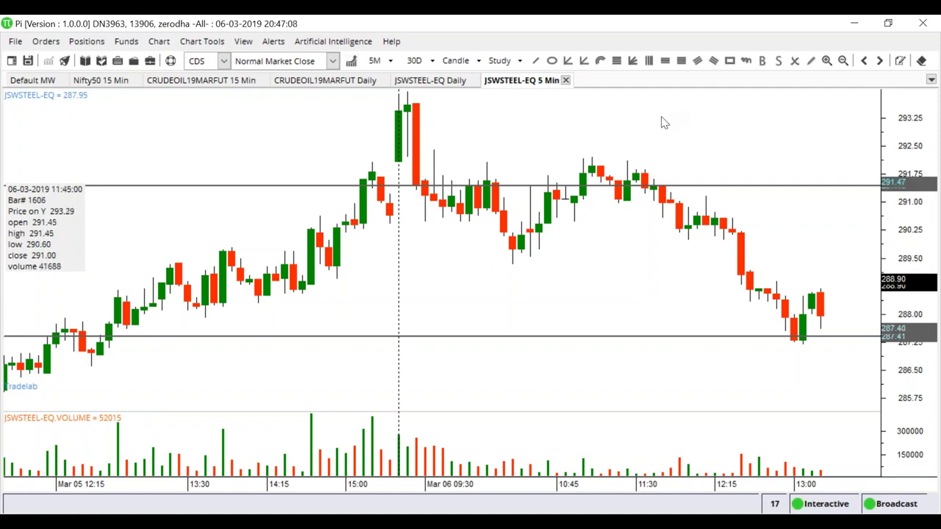
scroll(659, 121, up, 6)
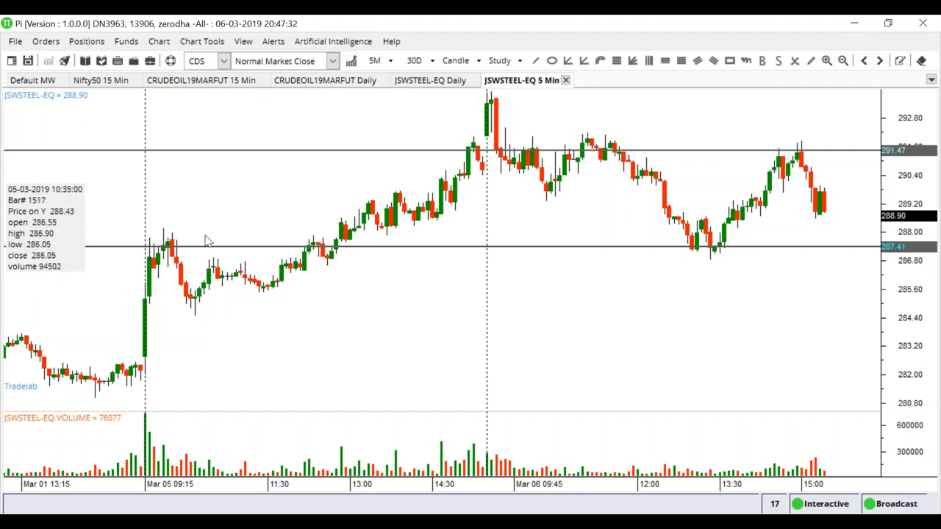
right_click(151, 243)
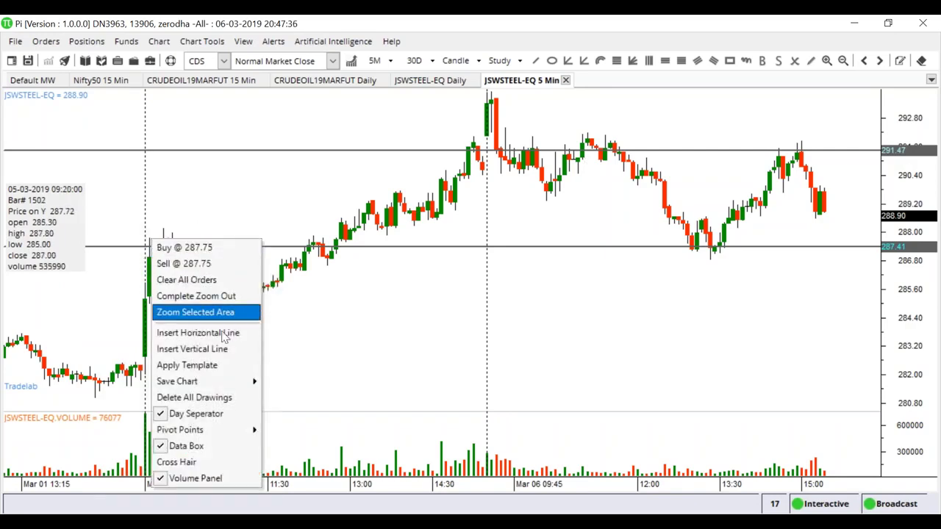
click(197, 332)
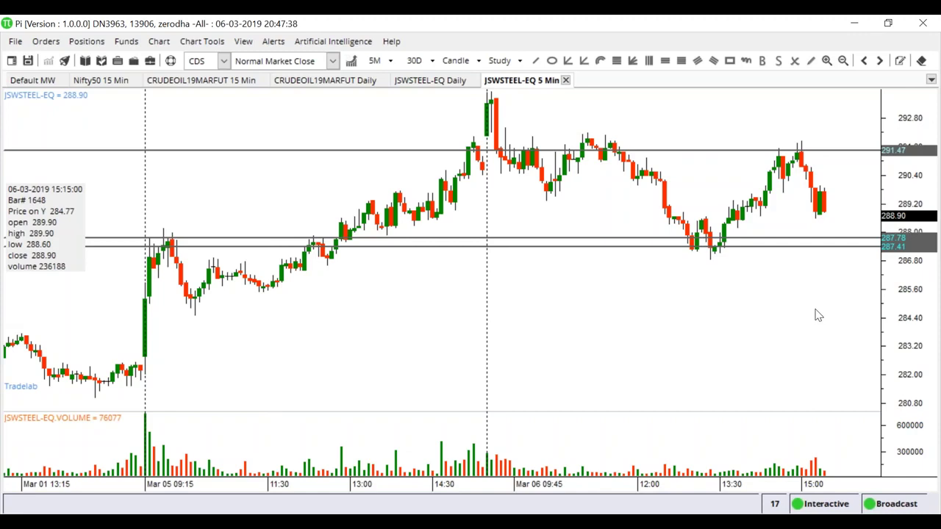
- Insert a horizontal line in the volume panel at the level of the Mar 6 13:00 bar's volume
scroll(809, 313, up, 4)
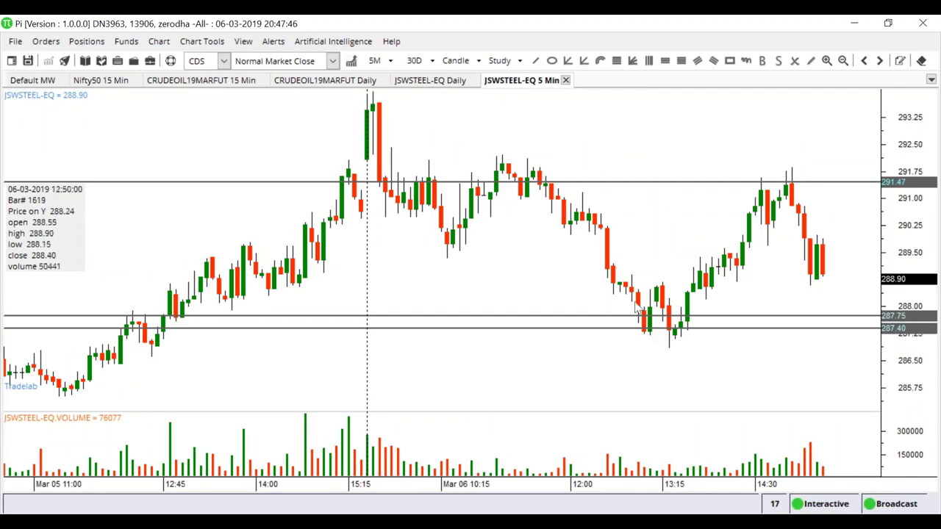
scroll(651, 352, up, 2)
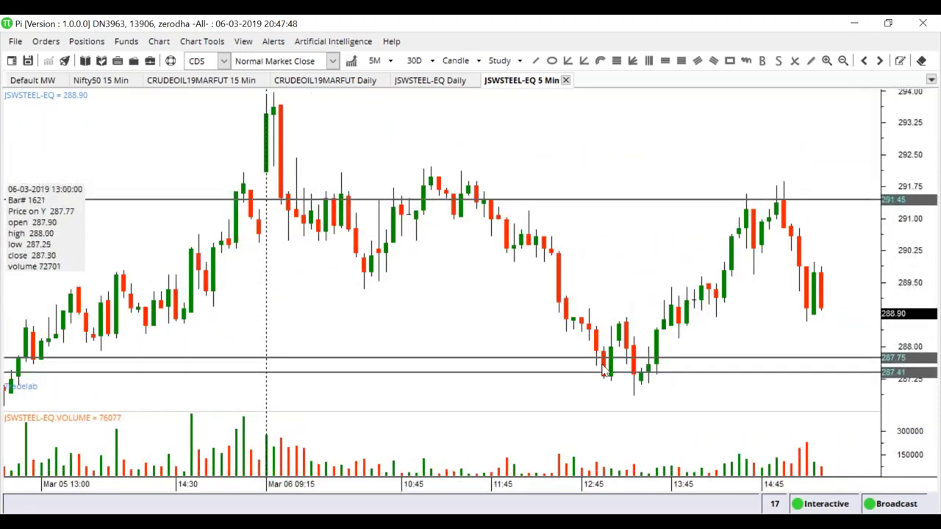
scroll(684, 393, up, 4)
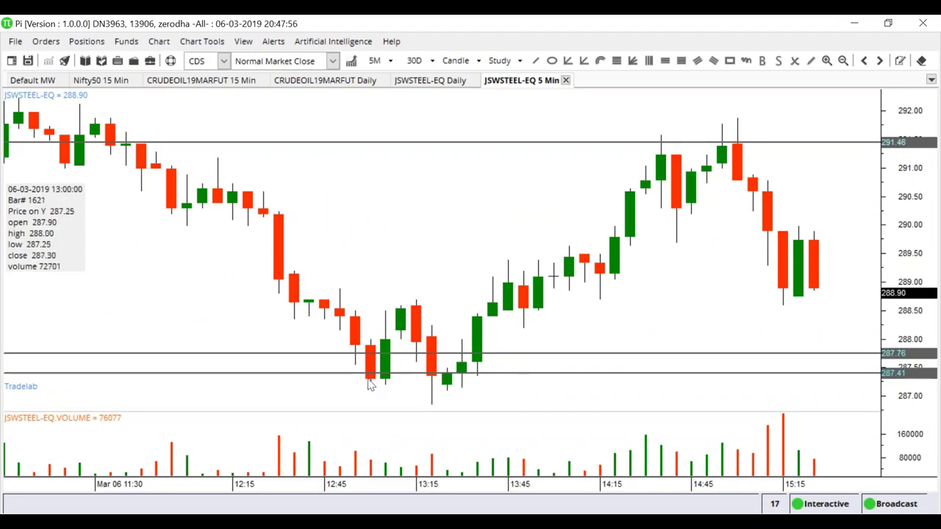
right_click(374, 467)
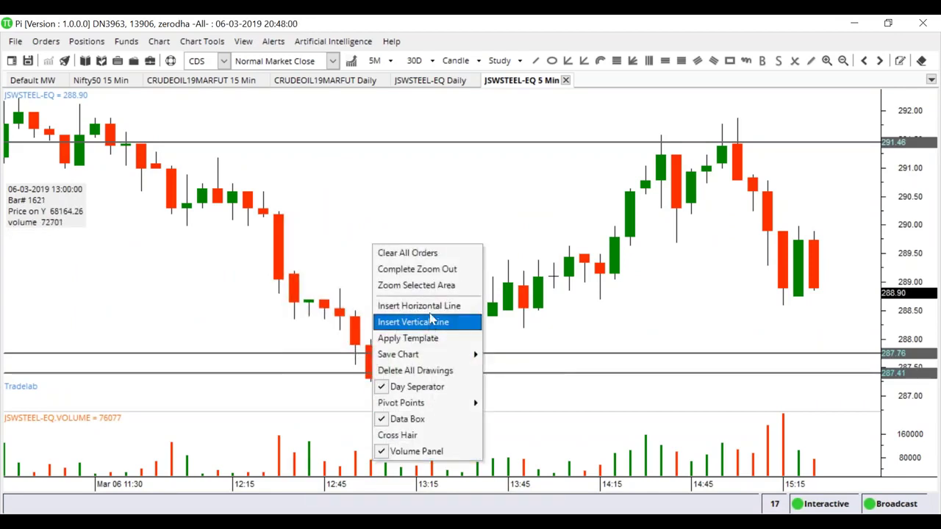
click(431, 304)
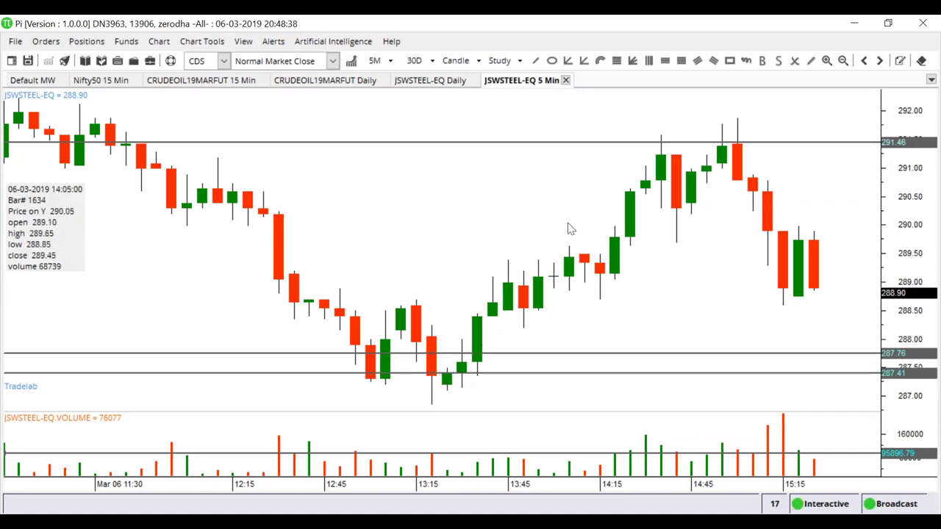
- Insert a horizontal line at the low of the Mar 6 12:50 candle, at about 288.13, and delete it
scroll(572, 226, up, 2)
drag(267, 245, 413, 366)
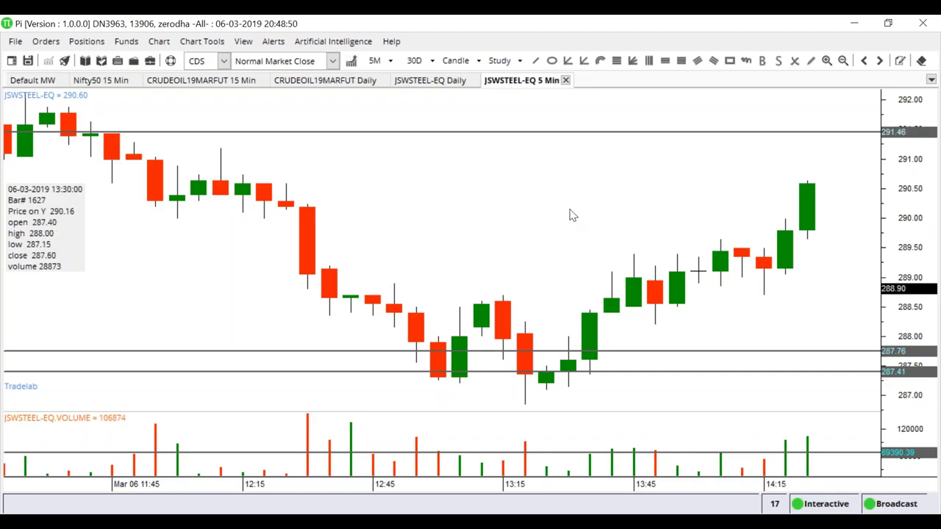
right_click(395, 335)
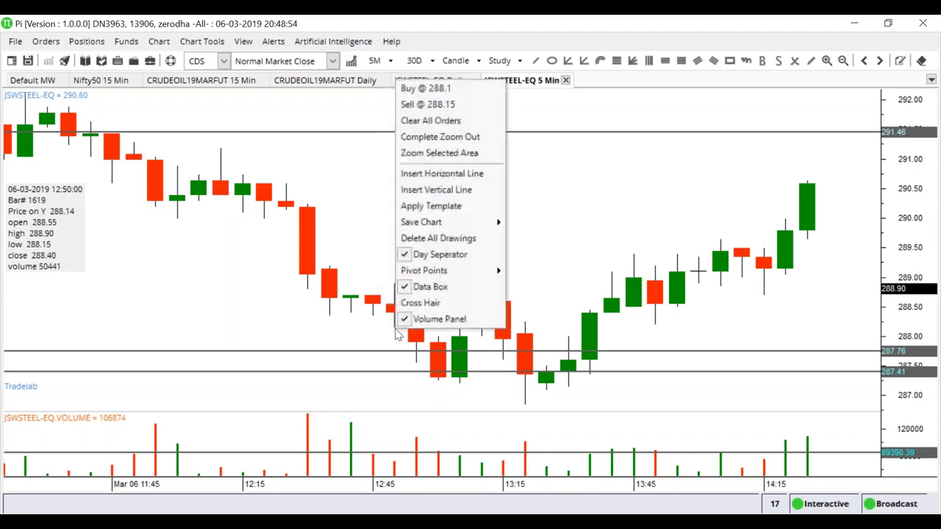
click(451, 173)
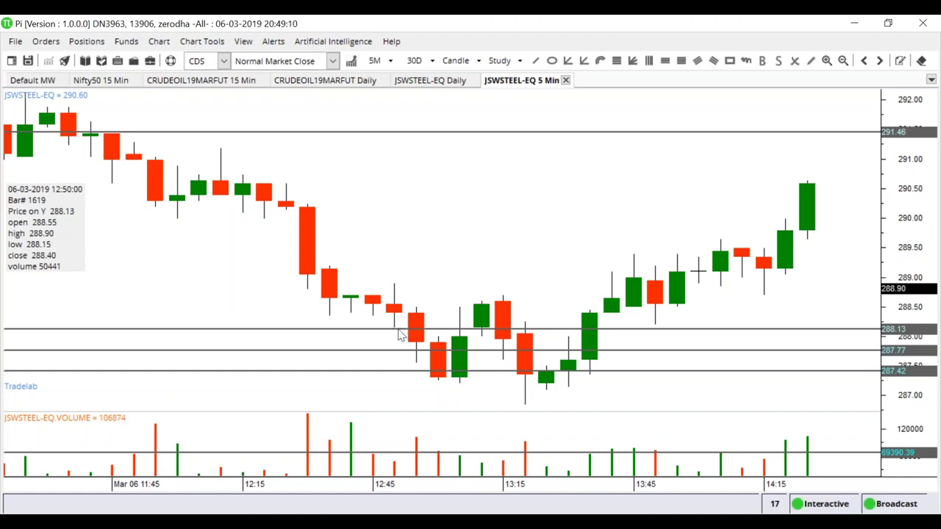
double_click(702, 330)
click(408, 289)
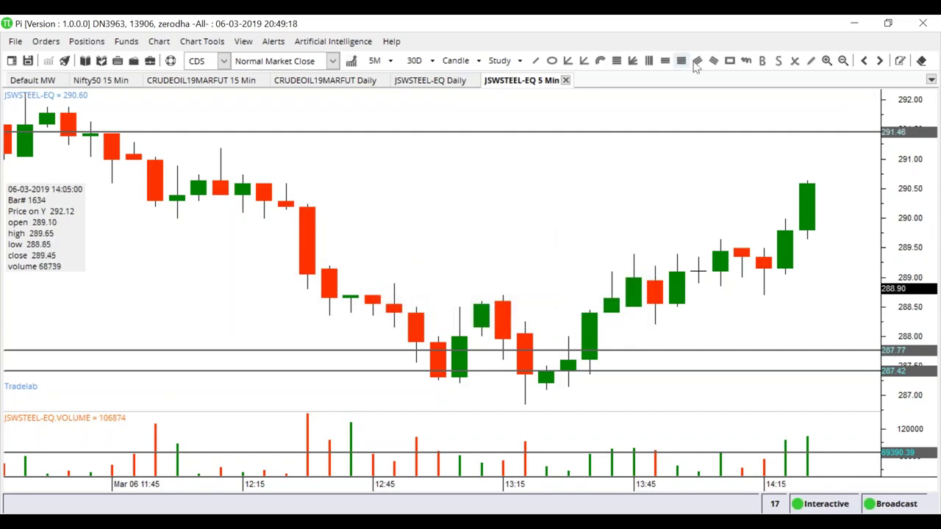
- Draw a rectangle between the high and open of the Mar 6 12:50 candle, extended past the latest candles, and delete it
click(729, 63)
mouse_move(395, 282)
mouse_down()
mouse_move(890, 291)
mouse_move(904, 295)
mouse_move(899, 303)
mouse_up()
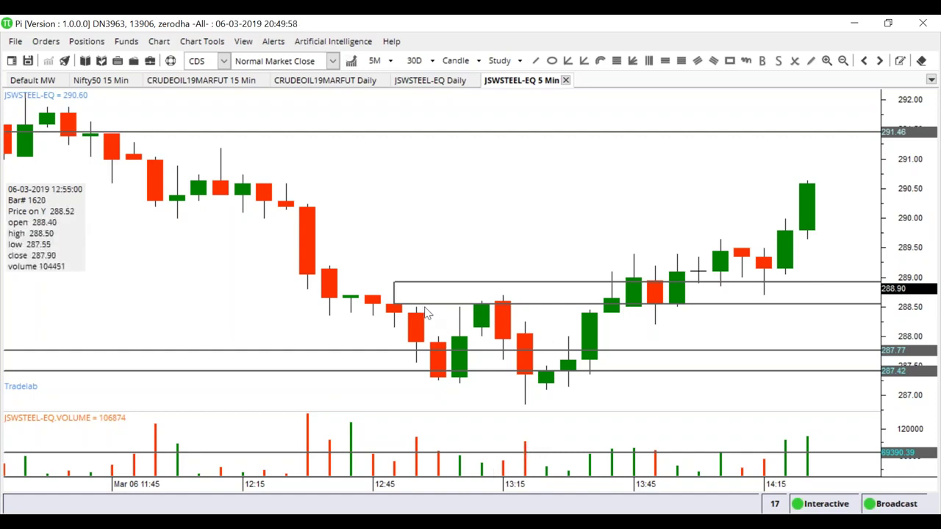
click(394, 303)
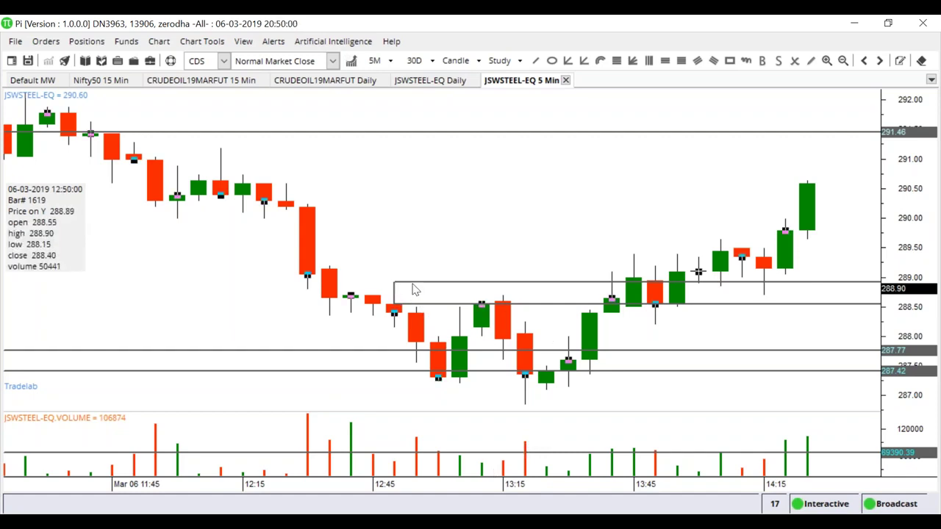
double_click(414, 289)
click(412, 288)
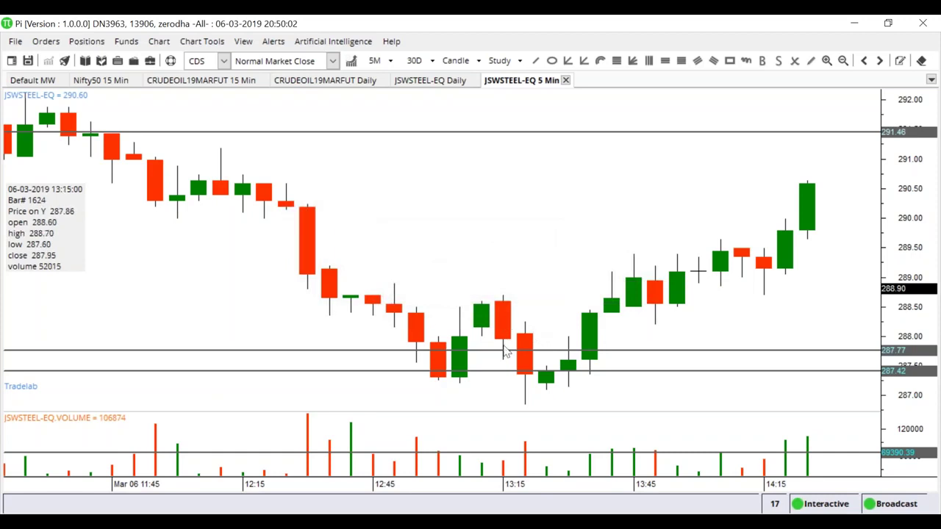
- Draw a rectangle from the Mar 6 13:15 candle's high to its open and insert a volume line at that bar, at about 51,584
click(730, 63)
mouse_move(507, 296)
mouse_down()
mouse_move(862, 284)
mouse_move(873, 302)
mouse_up()
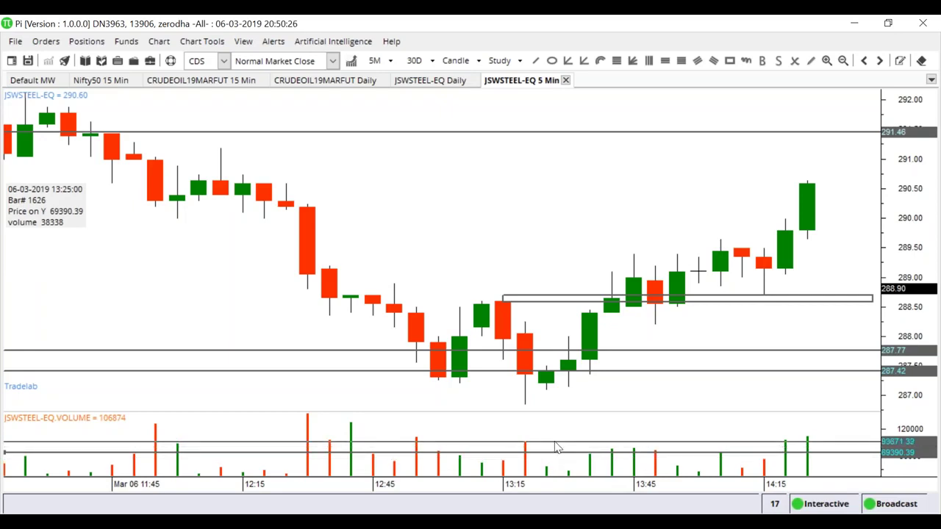
right_click(506, 466)
click(569, 303)
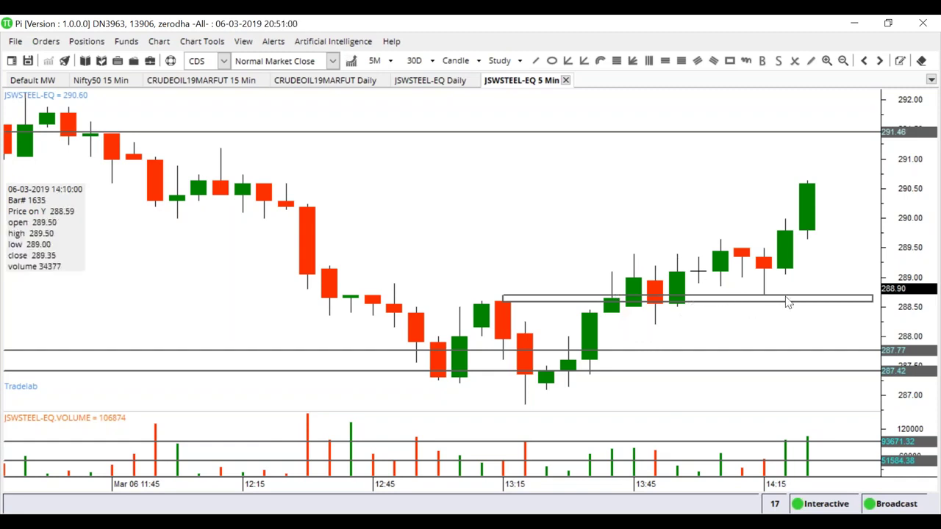
- Extend the rectangle from the 13:15 candle past the session's last candles to the edge of the chart
scroll(784, 309, down, 1)
scroll(786, 307, down, 1)
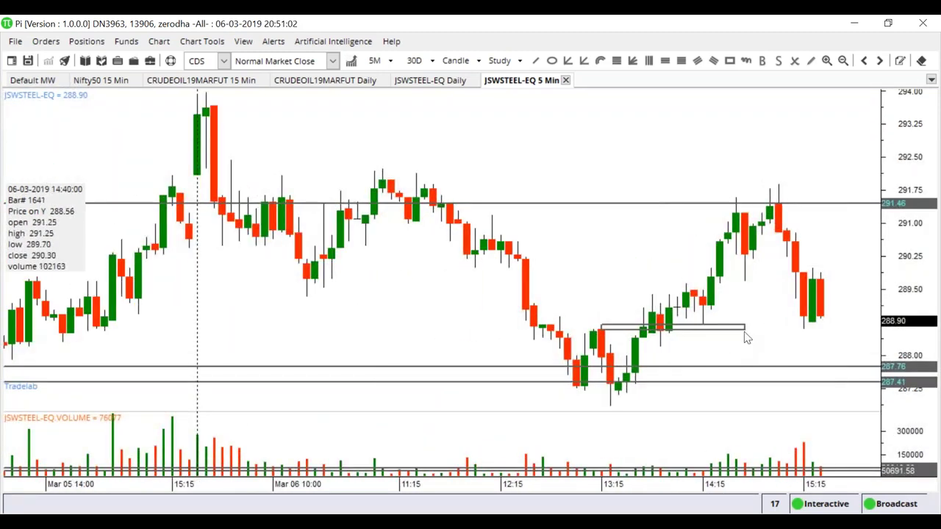
drag(745, 328, 885, 344)
click(890, 336)
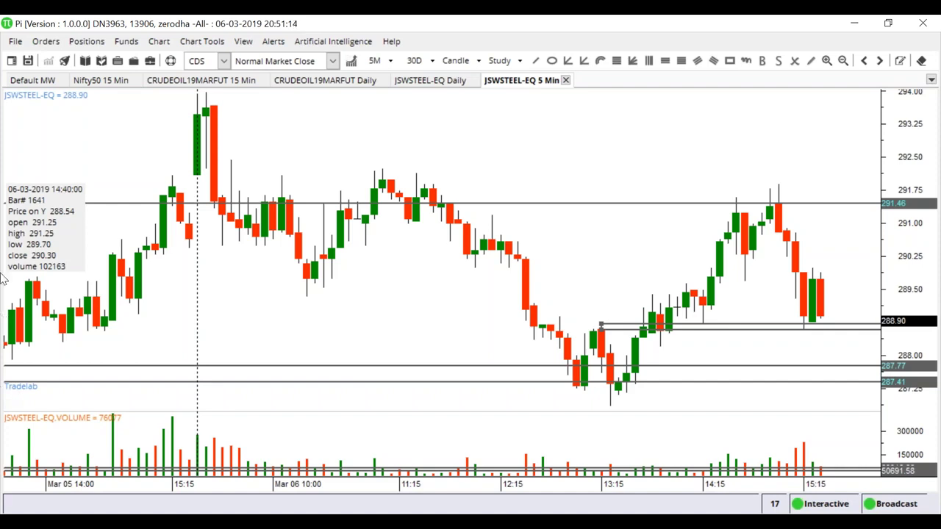
- Compare the Mar 6 candle on the JSWSTEEL-EQ daily chart with the same session on the 5-minute chart
click(434, 84)
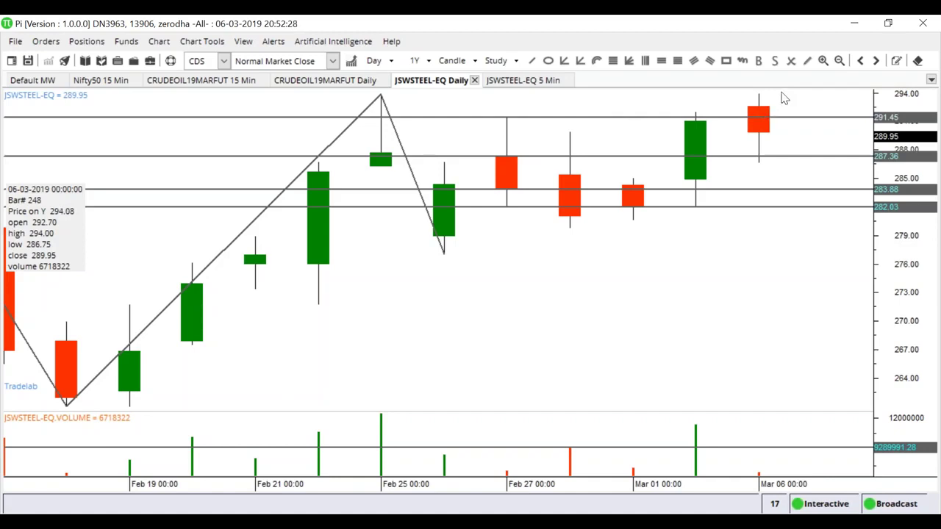
click(510, 81)
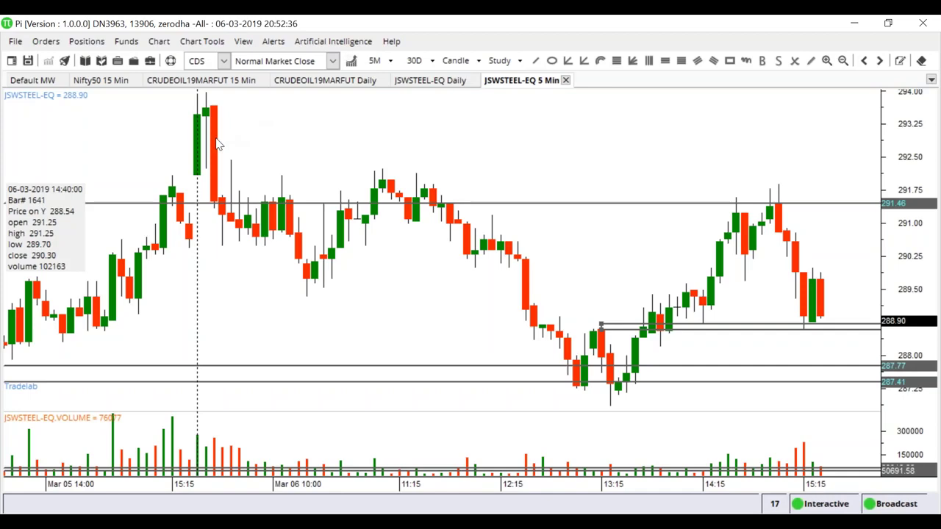
- Delete the horizontal line at 291.45 from the 5-minute chart
scroll(584, 134, up, 4)
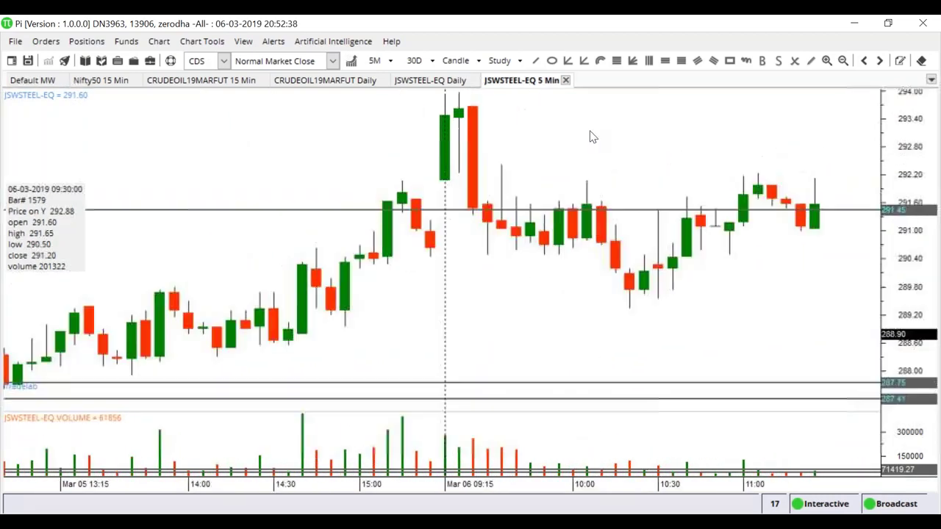
scroll(592, 137, down, 3)
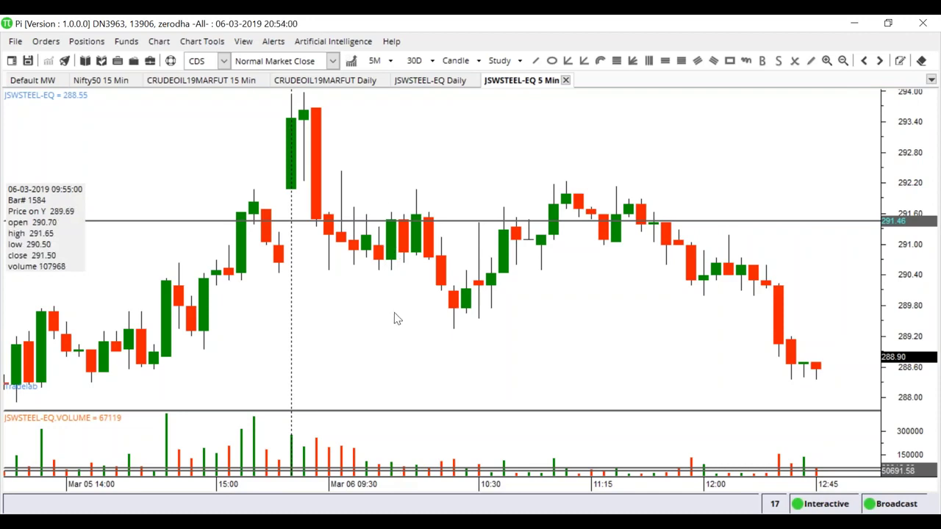
scroll(395, 319, up, 1)
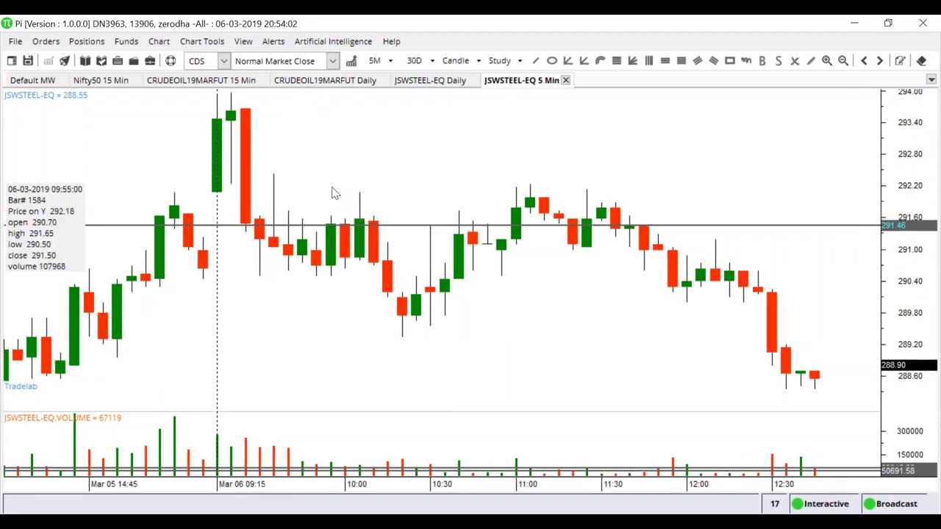
double_click(405, 230)
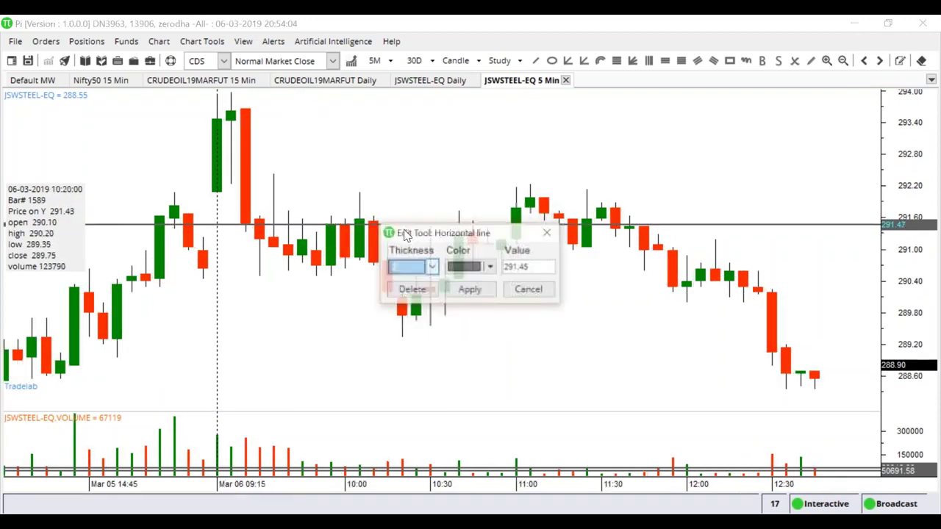
click(417, 287)
- Draw a rectangle between the high (291.65) and low (290.50) of the Mar 6 09:55 candle, extended past the 12:45 candle
scroll(272, 321, up, 1)
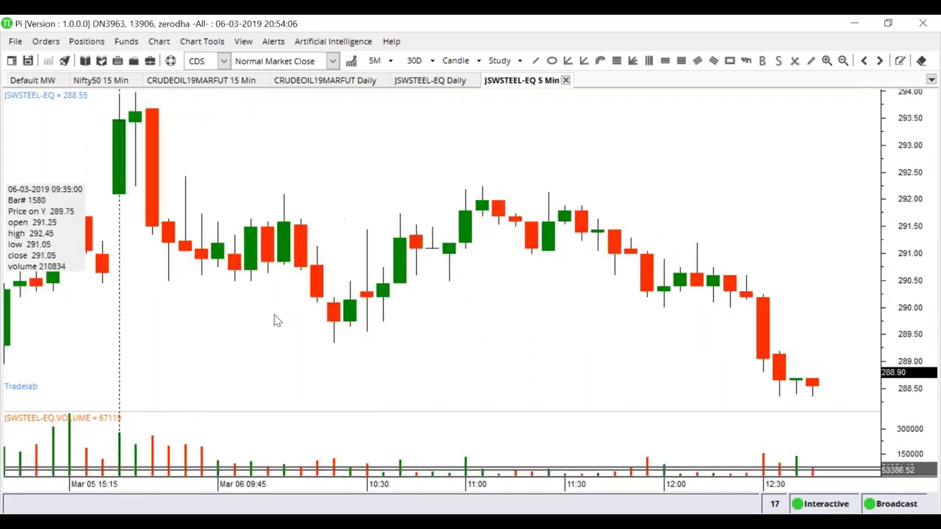
click(730, 62)
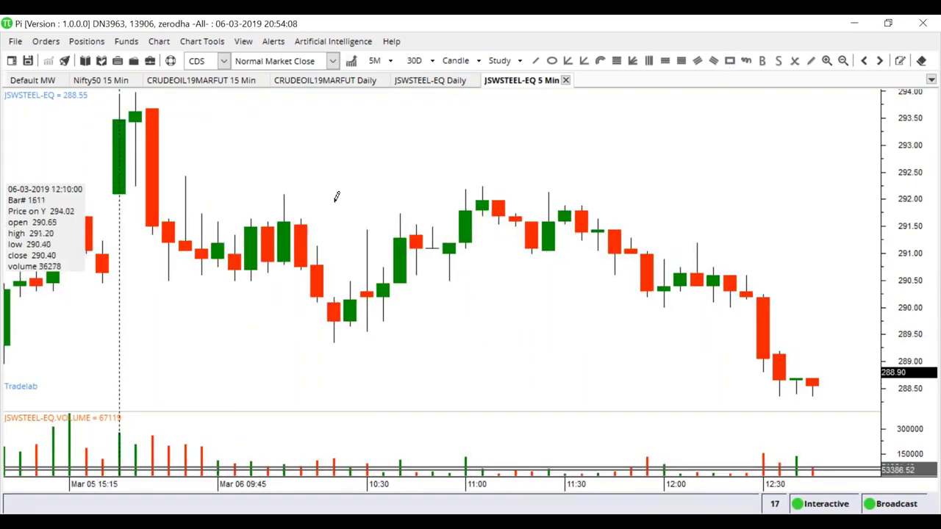
mouse_move(252, 219)
mouse_down()
mouse_move(437, 219)
mouse_move(844, 254)
mouse_move(882, 282)
mouse_up()
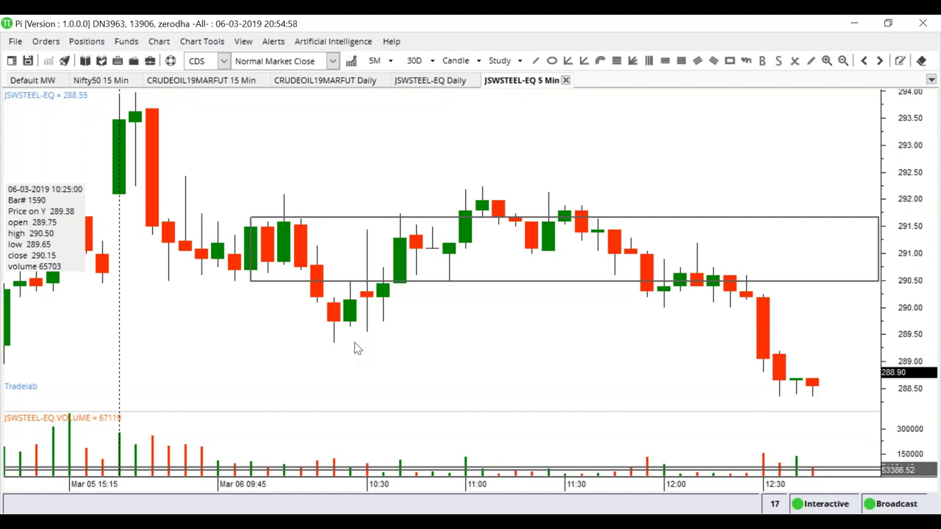
- Replace the horizontal line at 287.41 with one at about 286.91, level with the Mar 5 09:20 candle
scroll(301, 328, down, 3)
scroll(301, 328, down, 4)
scroll(301, 328, up, 1)
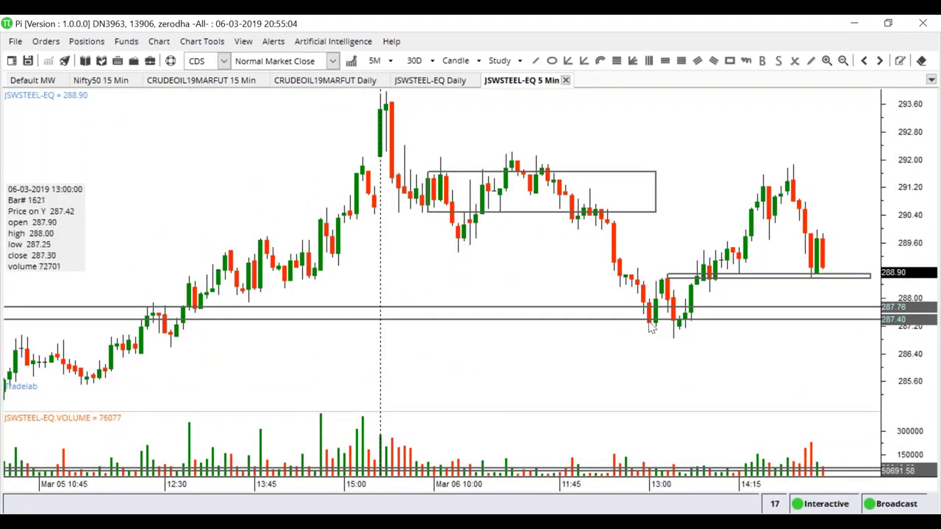
scroll(257, 303, down, 2)
scroll(258, 303, down, 1)
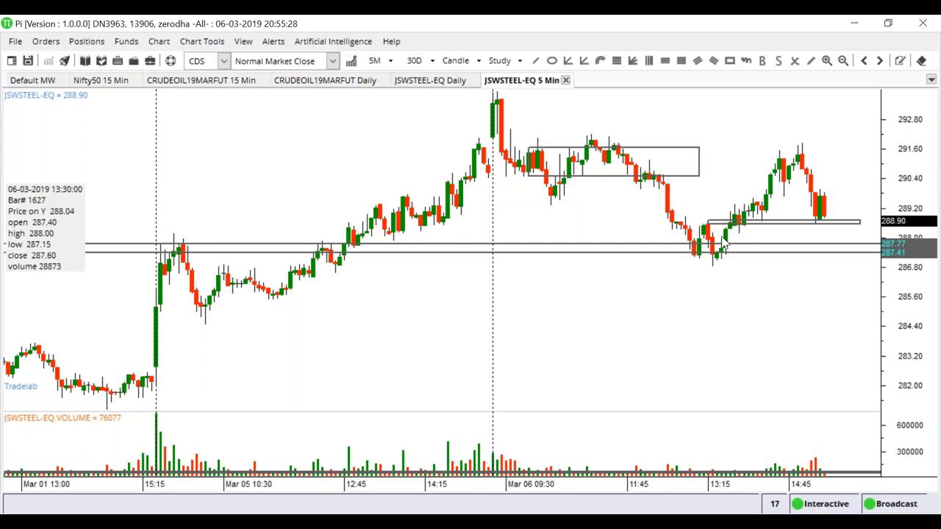
scroll(724, 242, up, 3)
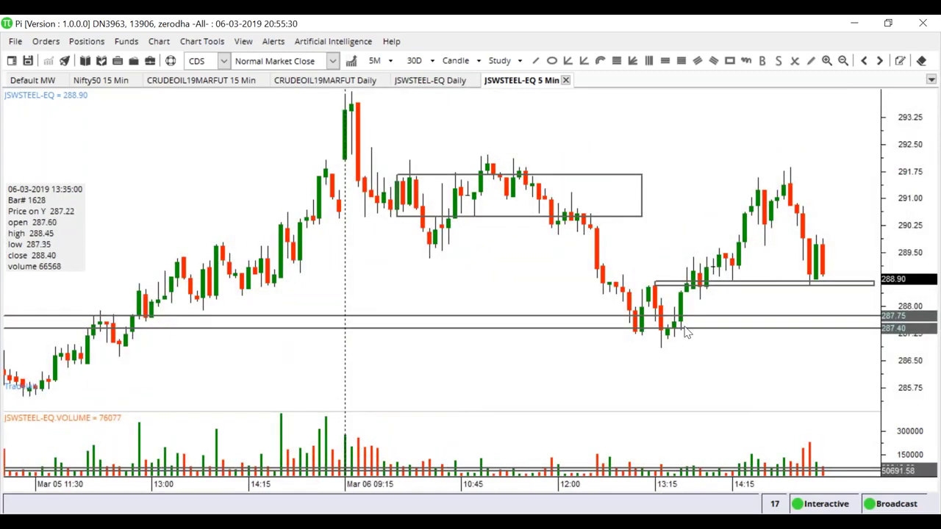
scroll(340, 327, down, 1)
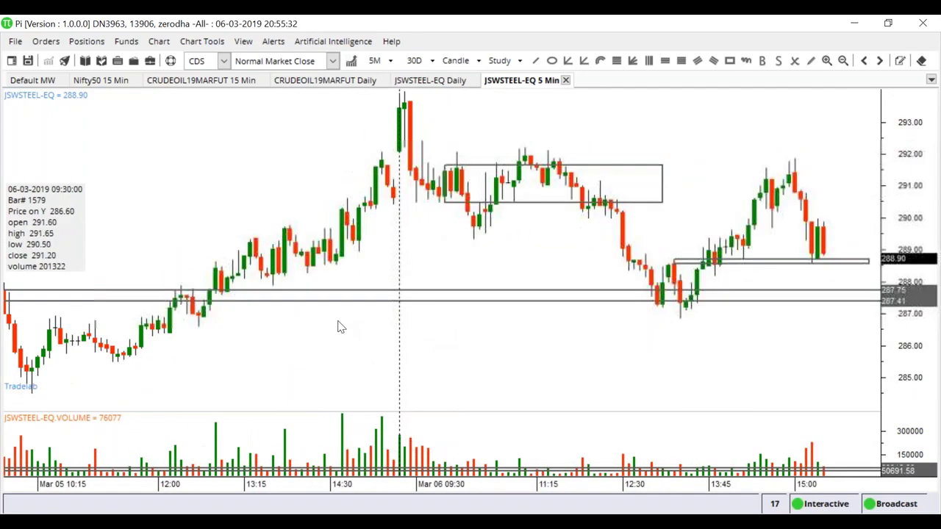
scroll(339, 327, down, 1)
scroll(381, 297, down, 1)
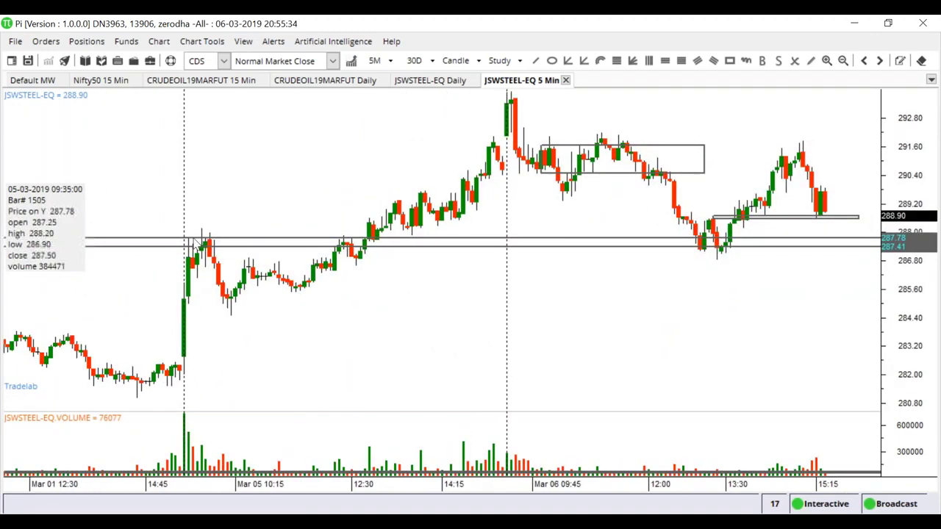
double_click(627, 246)
click(412, 288)
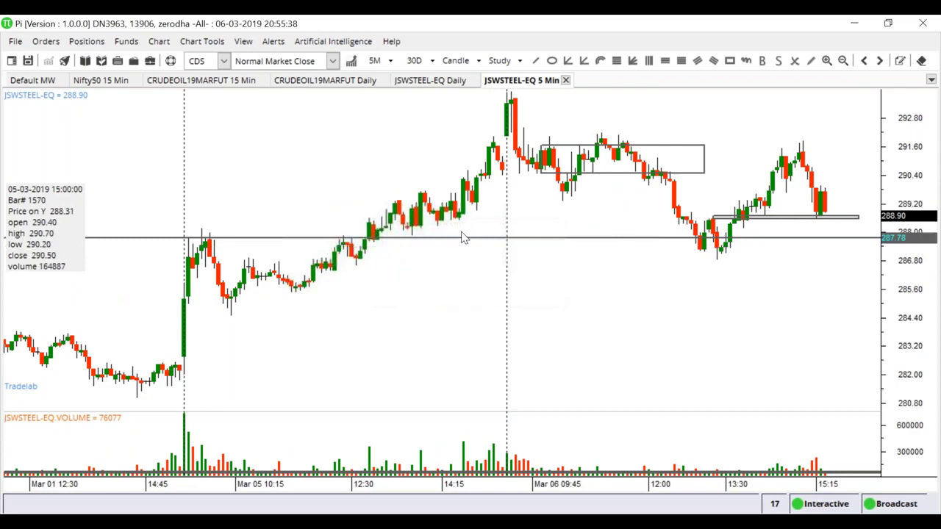
right_click(187, 259)
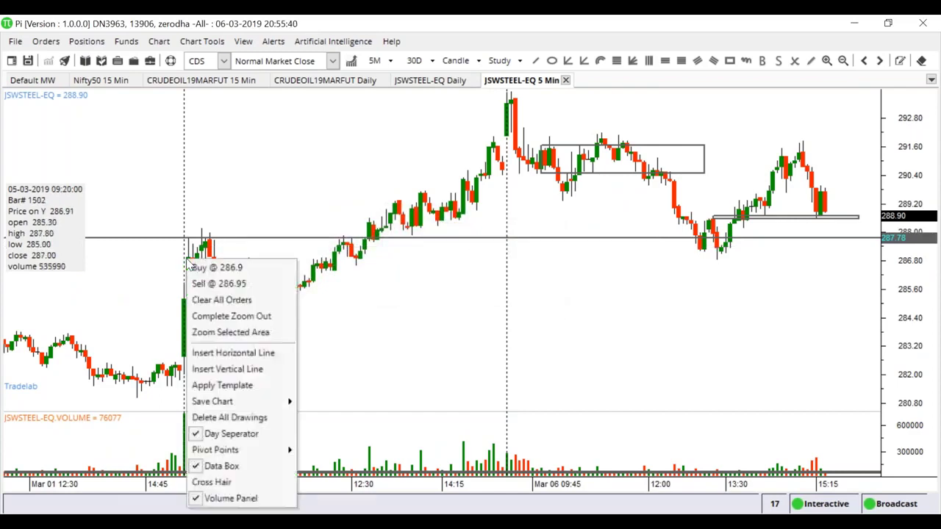
click(242, 353)
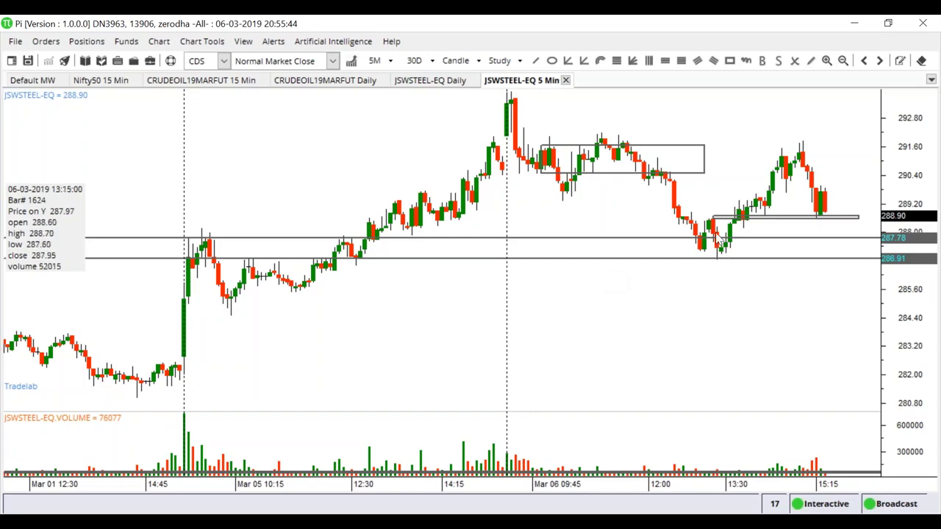
- Delete the narrow rectangle that starts at the Mar 6 13:15 candle
scroll(718, 294, up, 3)
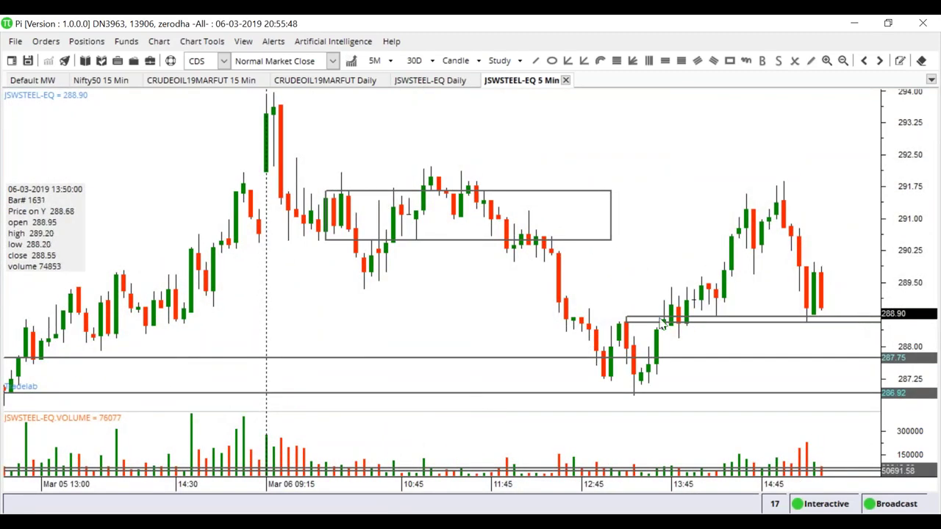
double_click(632, 321)
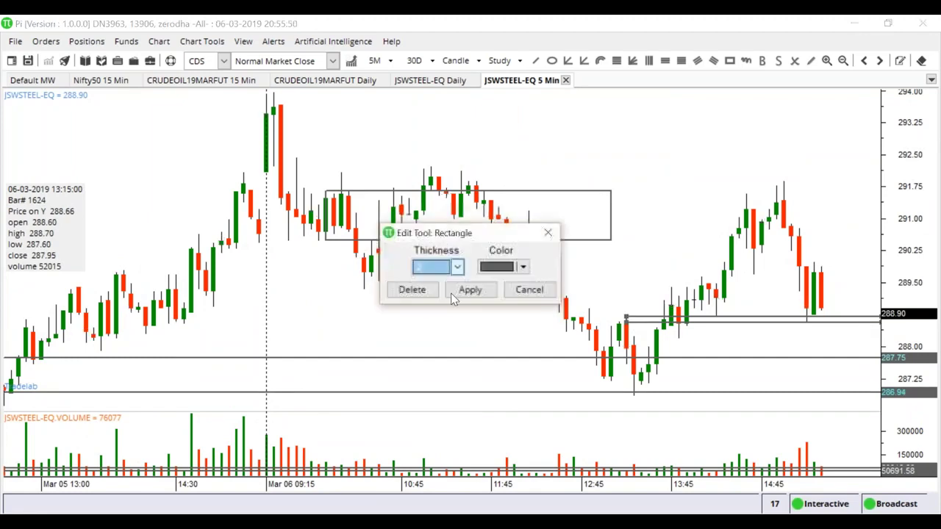
click(411, 288)
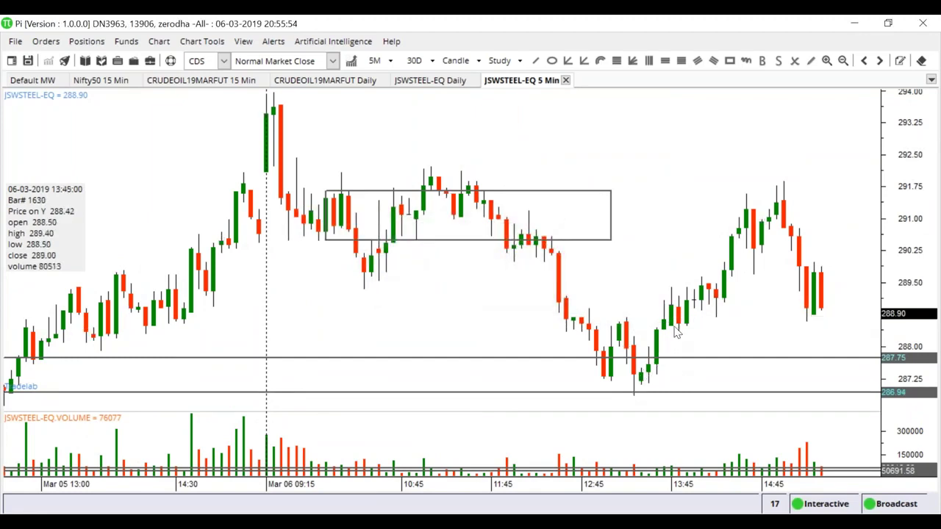
- Delete both horizontal lines from the volume panel
scroll(699, 339, up, 2)
scroll(699, 341, up, 1)
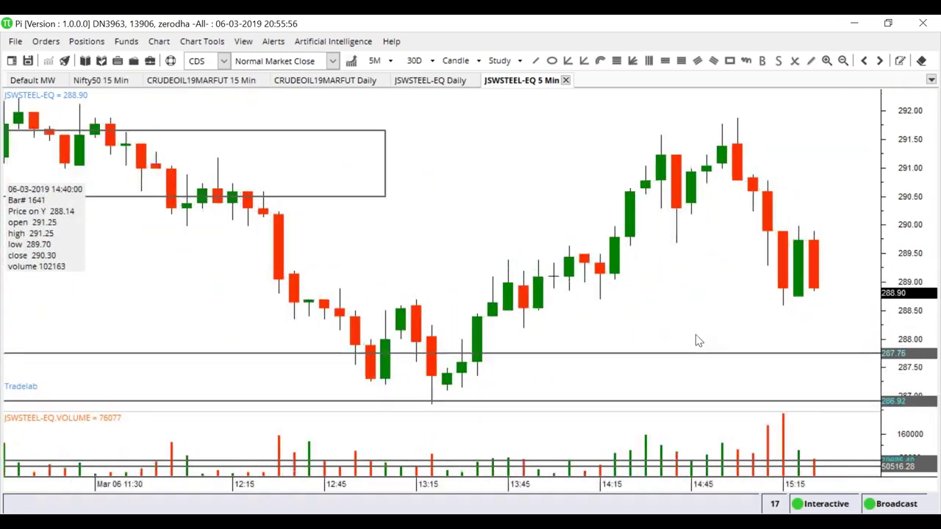
double_click(600, 462)
click(429, 294)
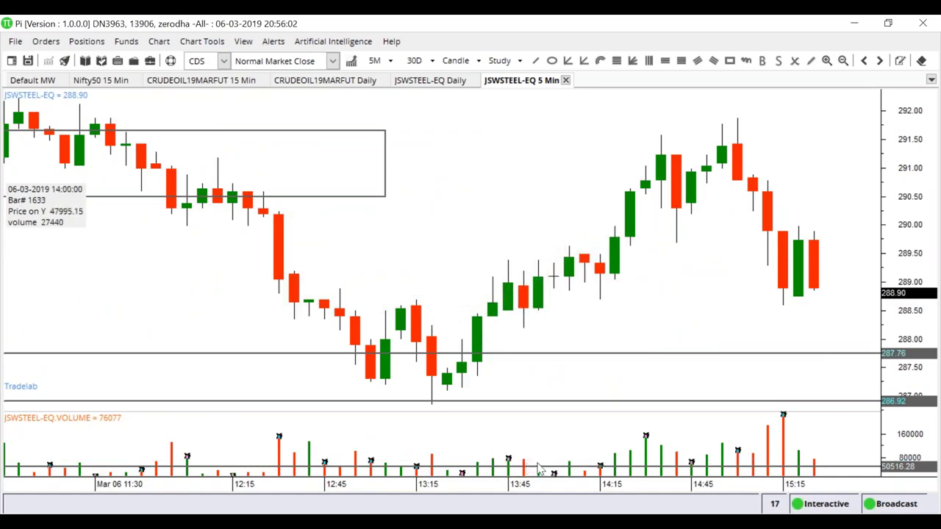
double_click(542, 467)
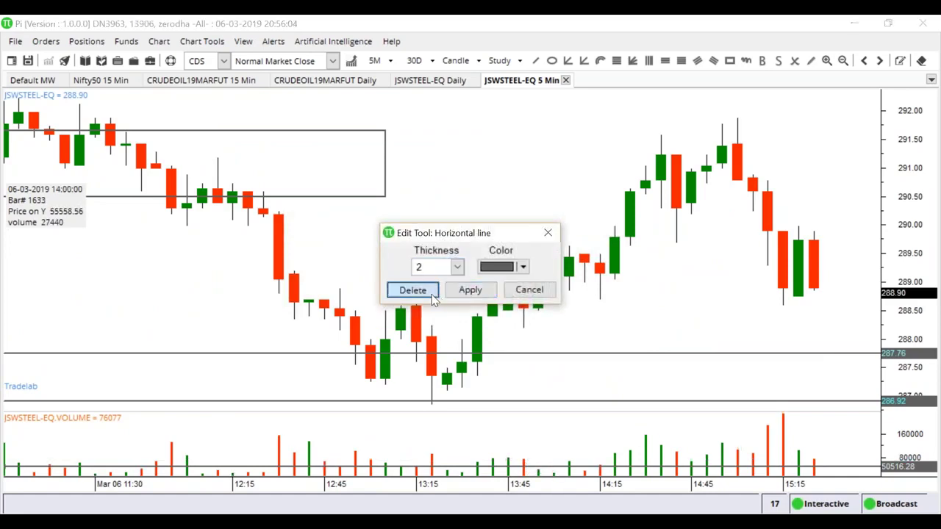
click(433, 296)
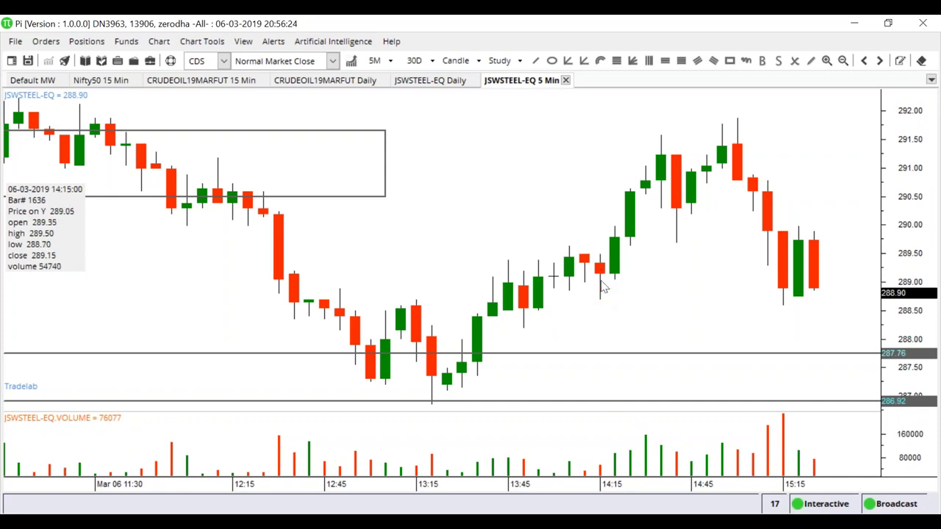
- Draw a rectangle between the high (289.50) and low (288.70) of the Mar 6 14:15 candle, extended past the latest candles
click(730, 63)
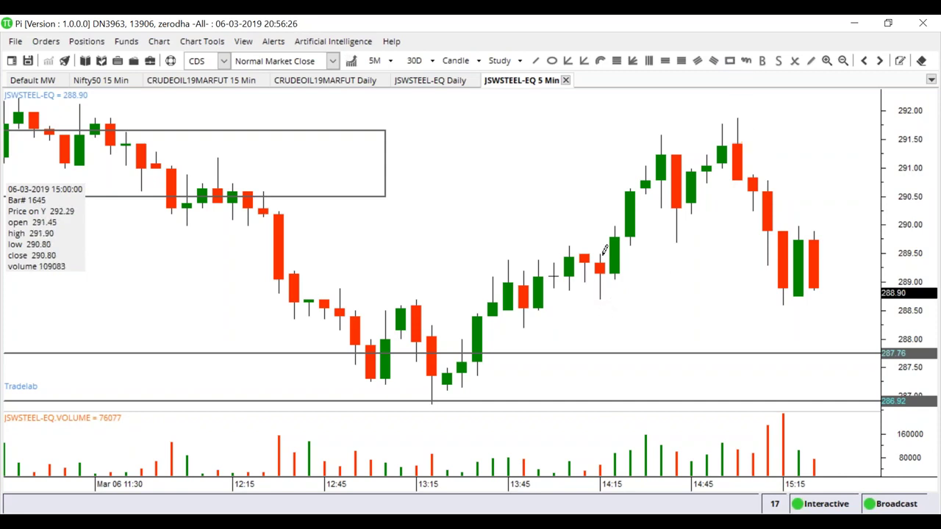
drag(601, 253, 858, 299)
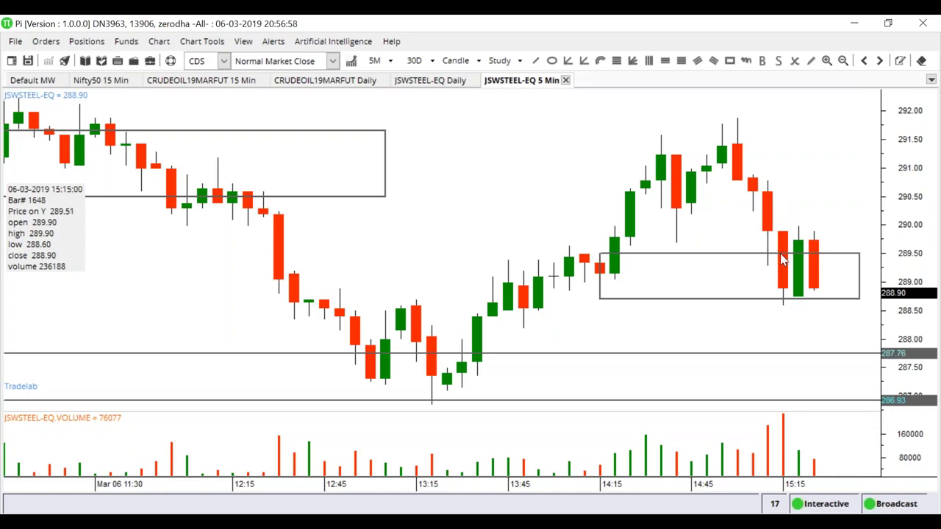
scroll(783, 280, down, 2)
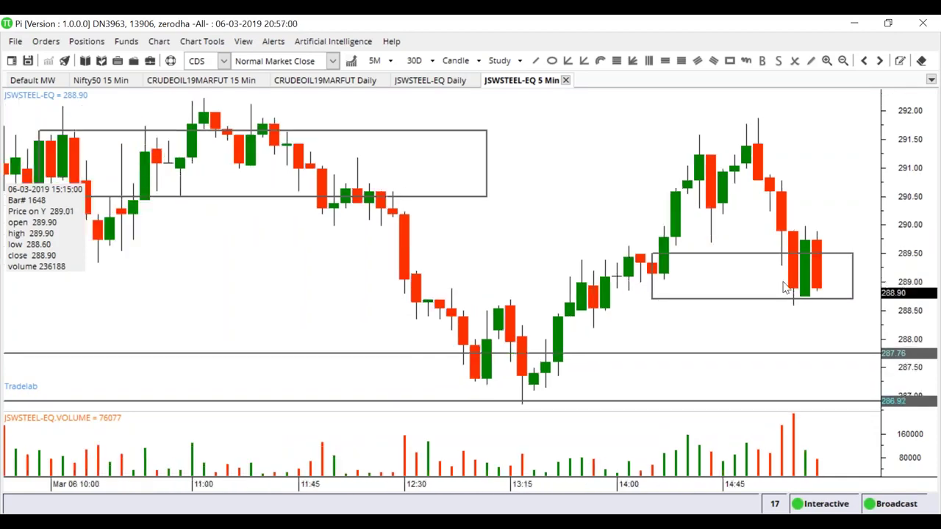
- Examine the preceding sessions on the 5-minute chart and the Feb 27 levels against the recent candles on the JSWSTEEL-EQ daily chart
scroll(784, 287, down, 3)
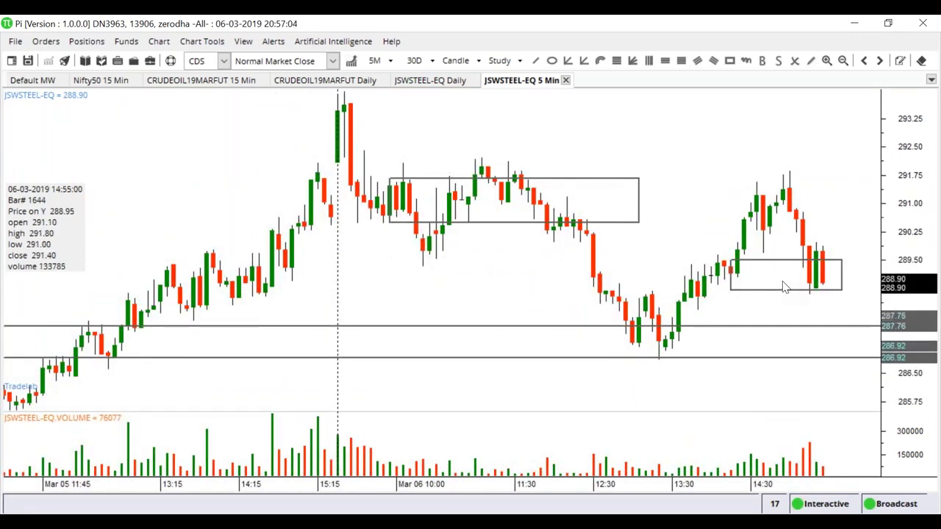
scroll(783, 287, down, 1)
scroll(784, 287, down, 4)
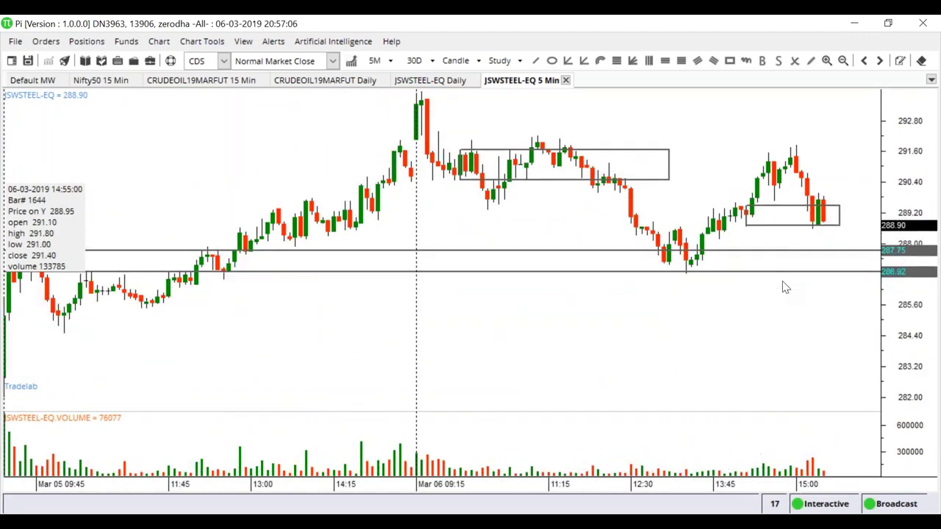
scroll(783, 287, down, 2)
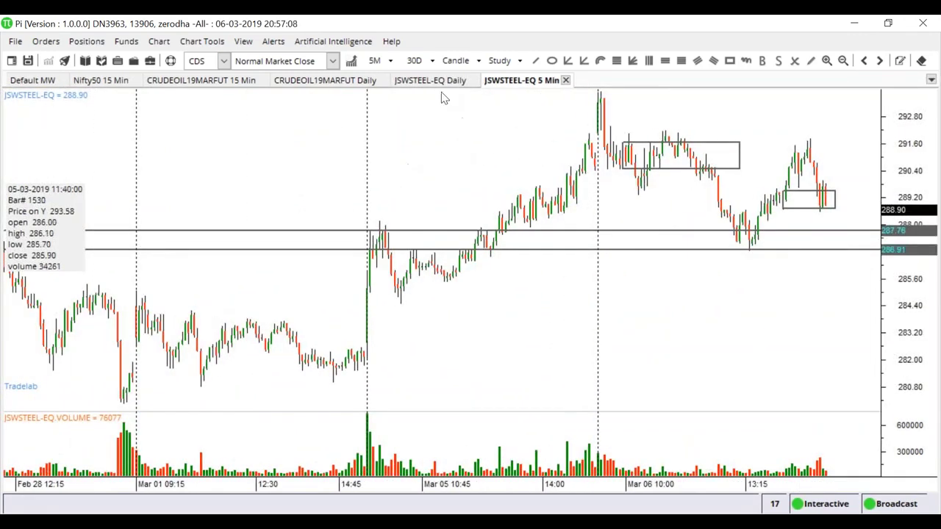
click(439, 88)
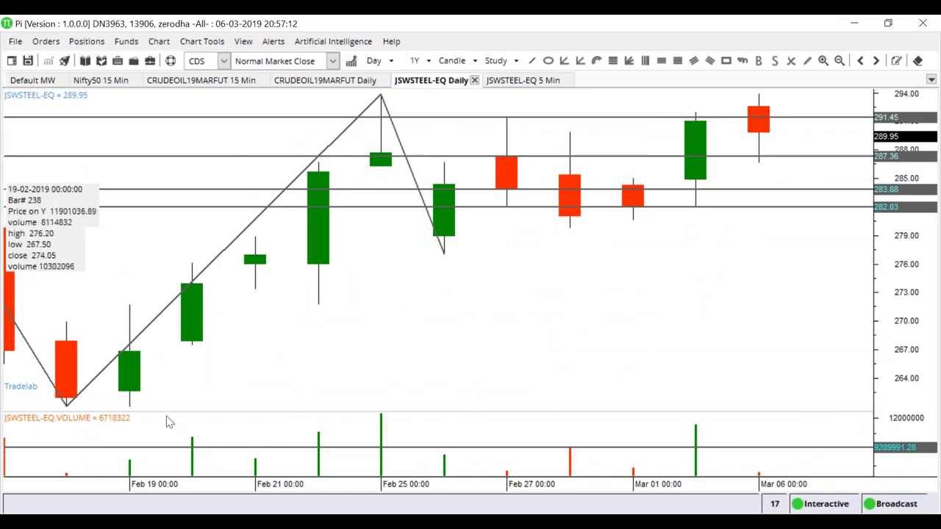
scroll(287, 353, down, 3)
scroll(287, 354, up, 4)
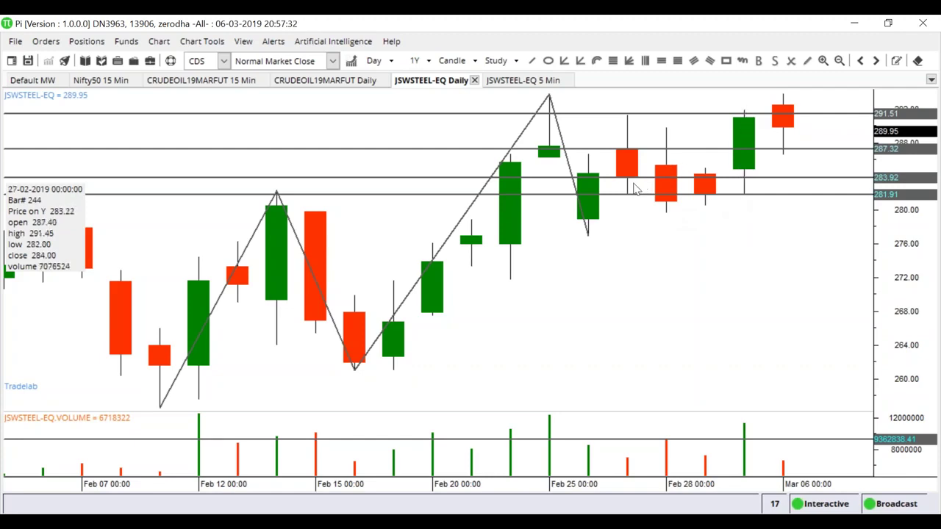
- Return to the JSWSTEEL-EQ 5-minute chart and delete the rectangle that starts at the Mar 6 09:55 candle
click(513, 81)
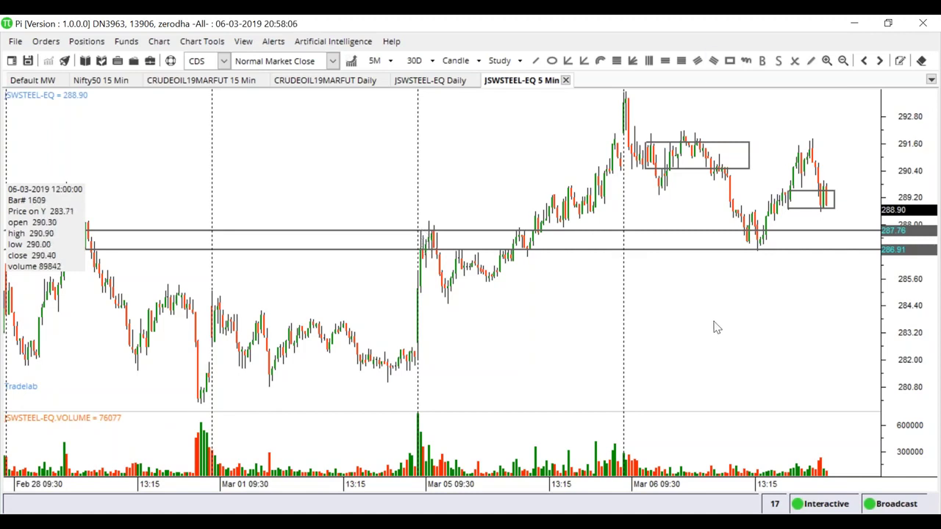
scroll(717, 328, up, 2)
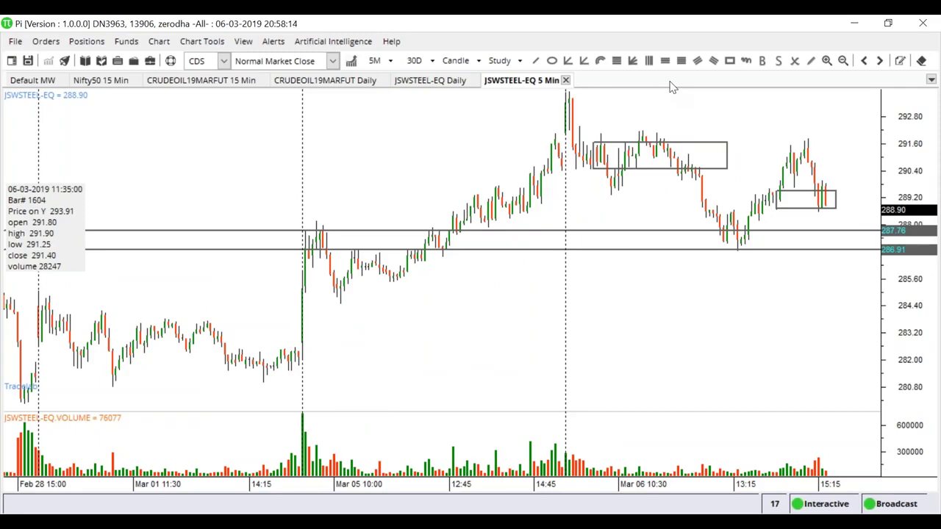
scroll(668, 191, up, 5)
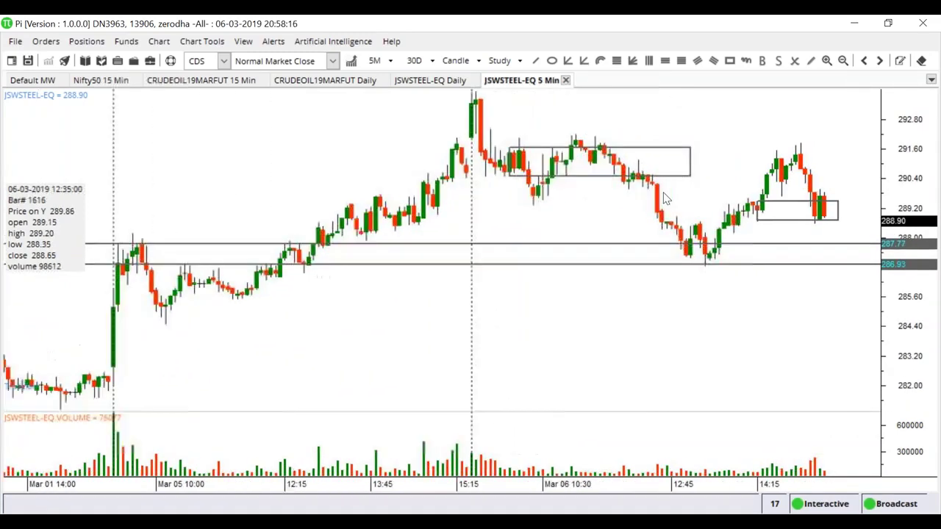
double_click(612, 193)
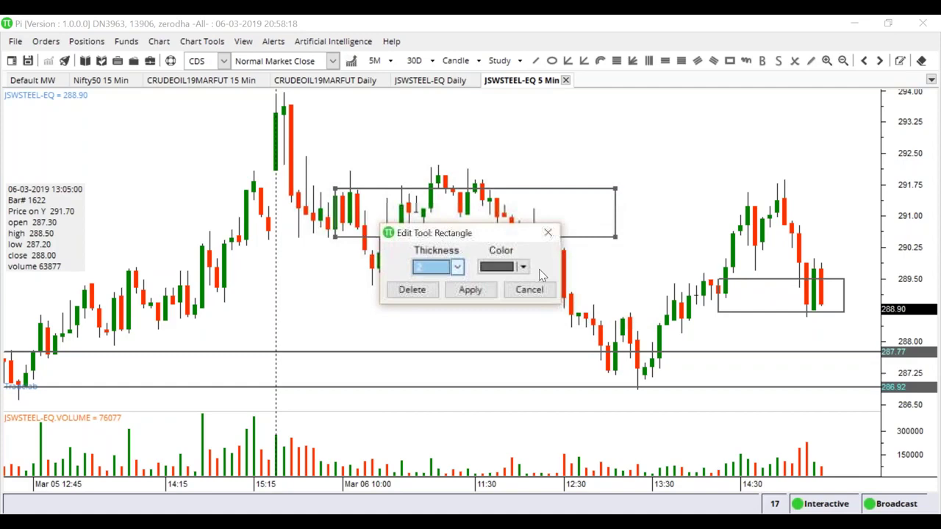
click(412, 290)
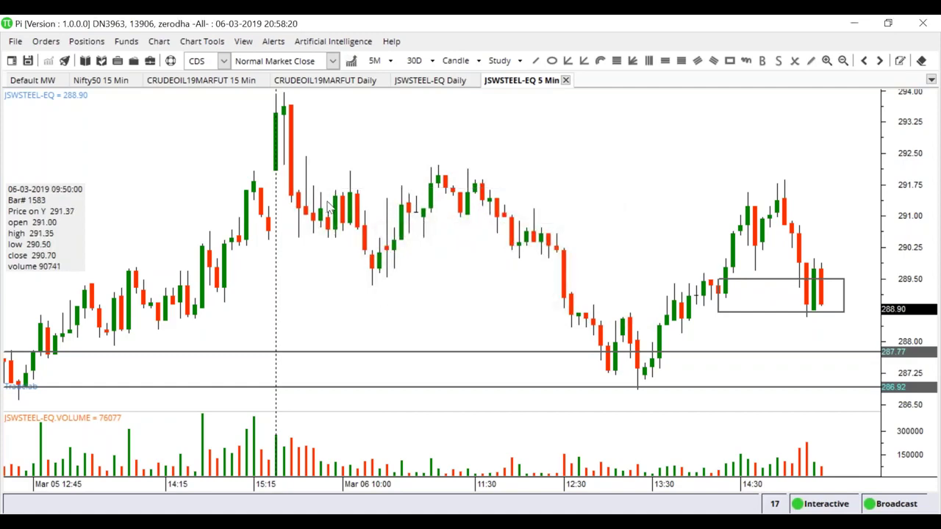
- Insert a horizontal line at the high of the Mar 6 09:20 candle, at about 294.00
scroll(316, 217, up, 2)
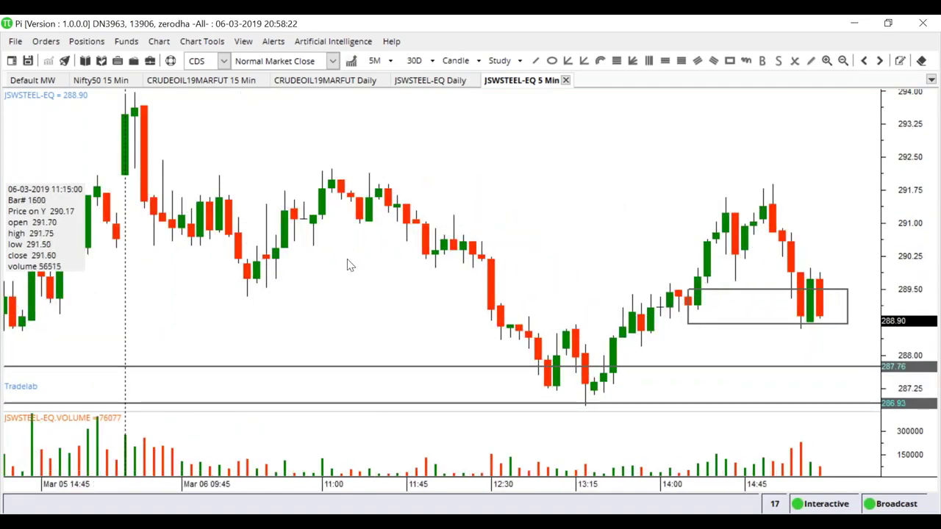
scroll(348, 265, up, 2)
scroll(380, 326, up, 3)
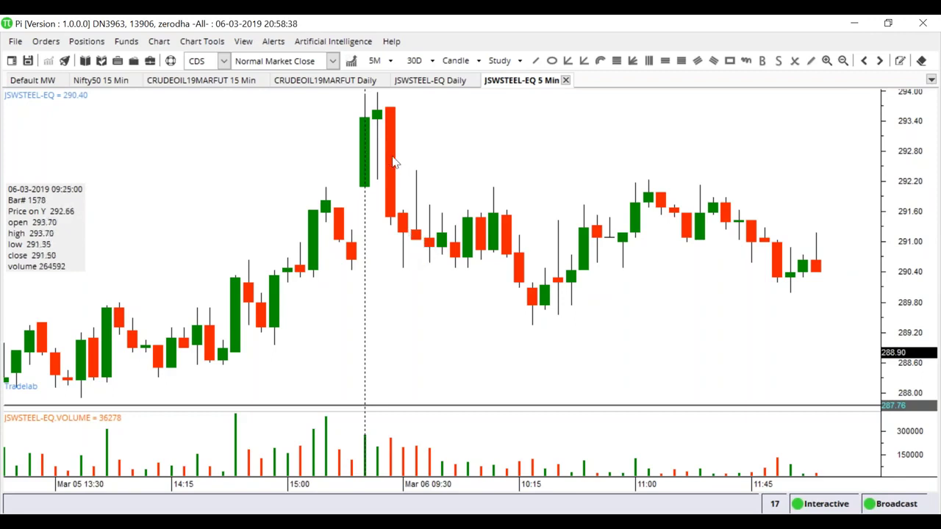
right_click(378, 98)
click(419, 184)
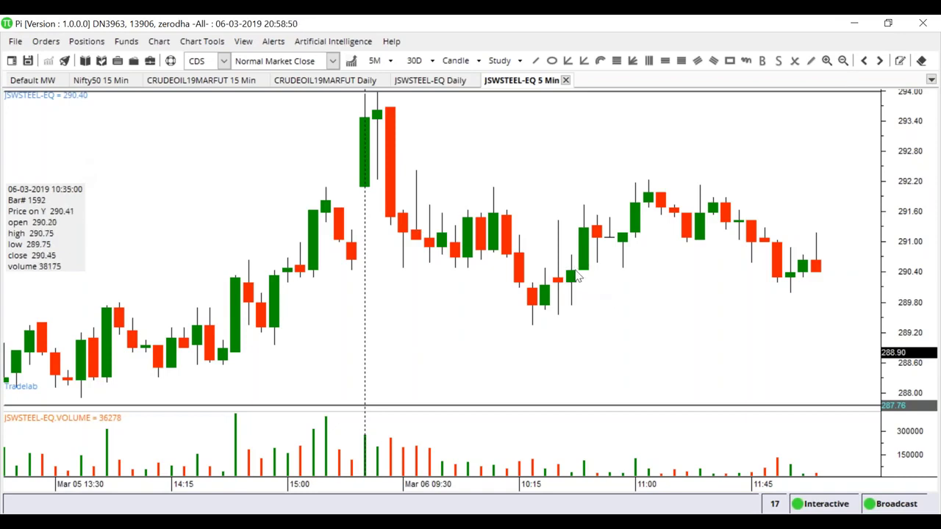
- Insert a horizontal line at the low of the Mar 6 09:30 candle, at about 290.49
scroll(579, 275, up, 2)
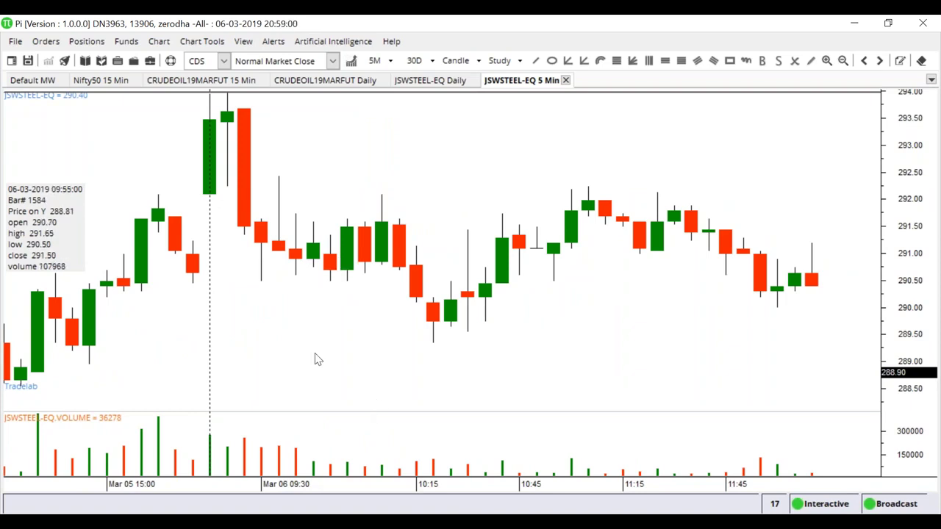
right_click(261, 287)
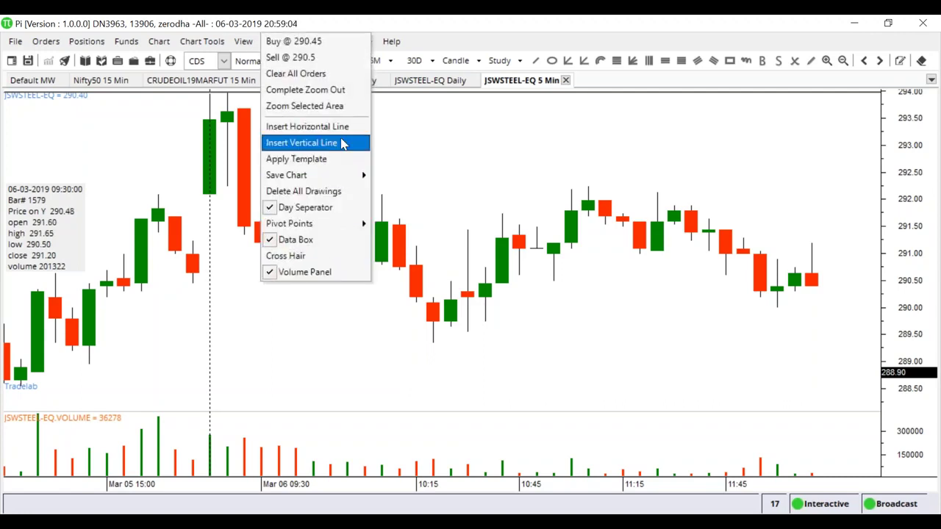
click(316, 124)
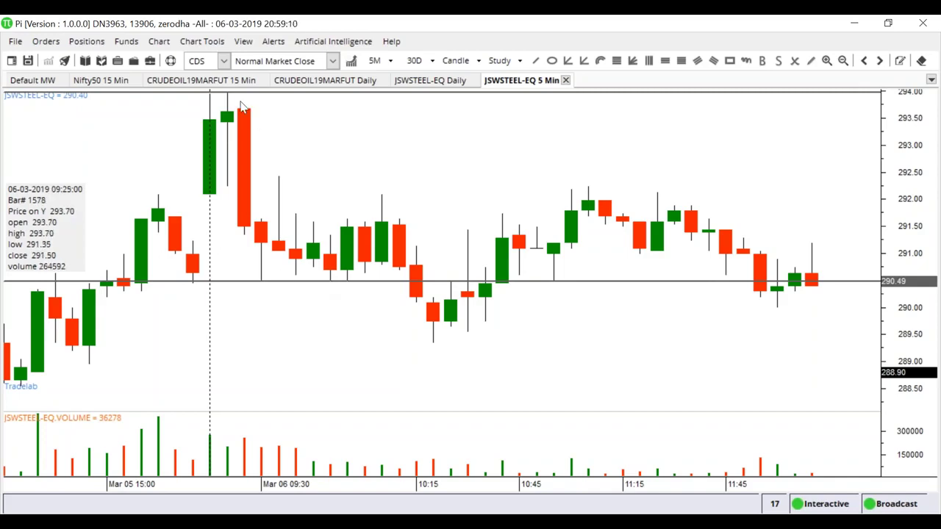
- Insert a horizontal line in the volume panel at the top of the Mar 6 10:20 candle's volume bar
scroll(416, 338, up, 1)
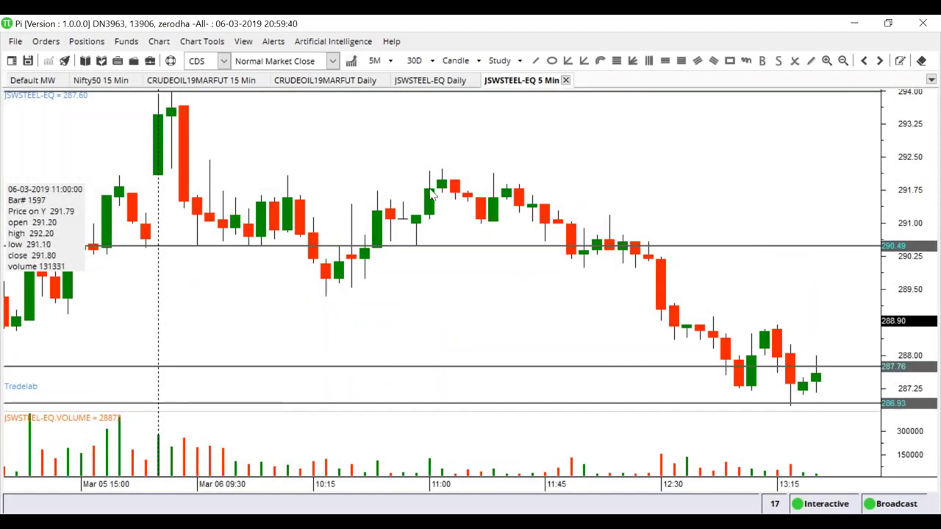
scroll(346, 209, up, 1)
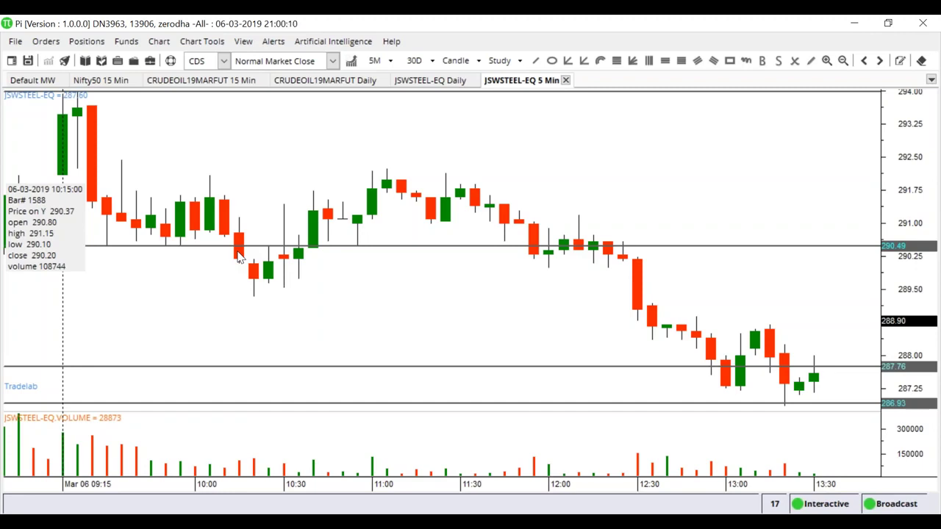
scroll(243, 254, down, 2)
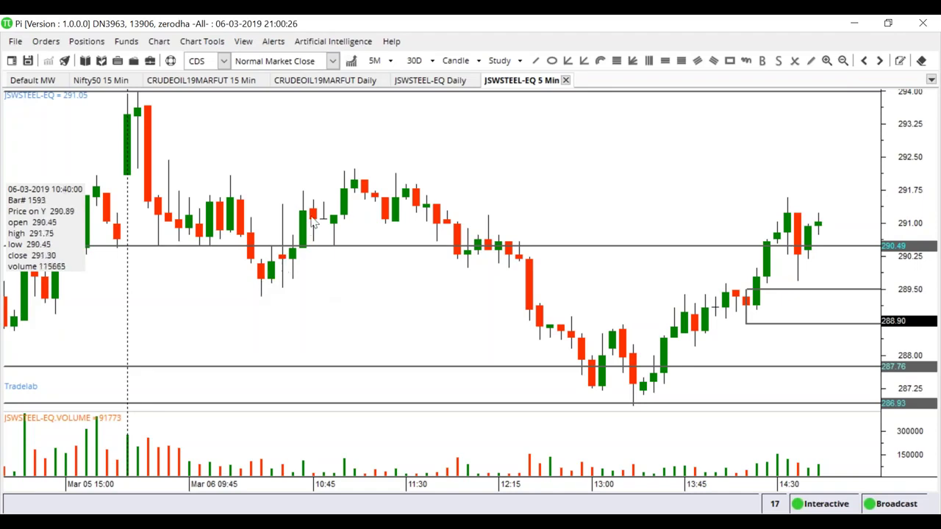
scroll(307, 253, up, 1)
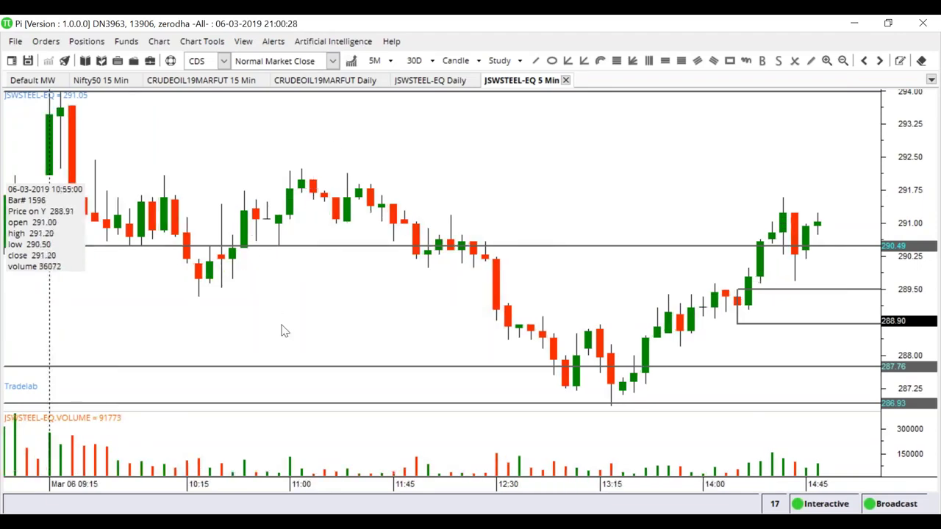
scroll(333, 321, up, 2)
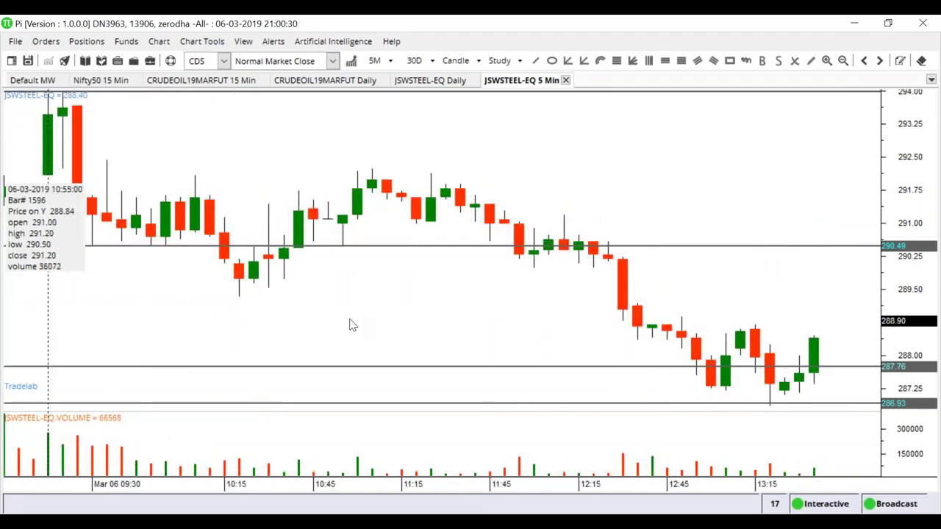
drag(348, 311, 374, 317)
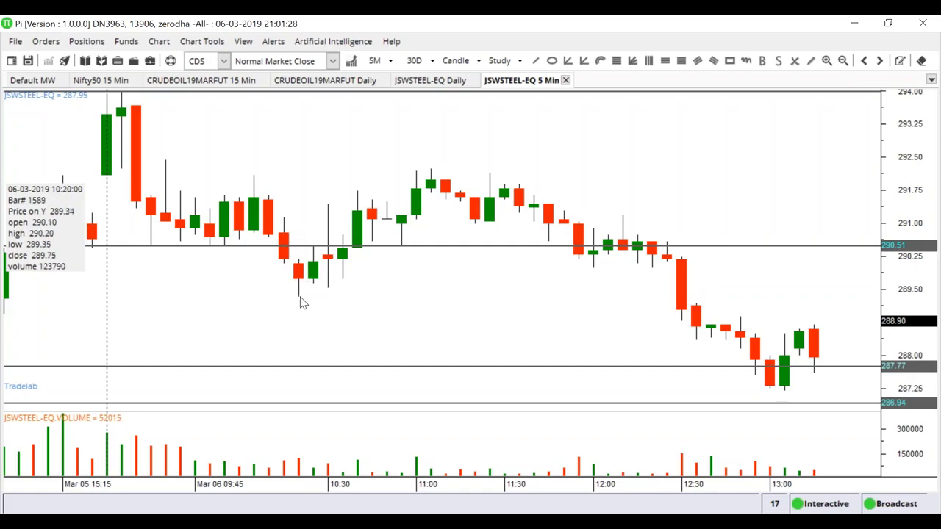
right_click(301, 465)
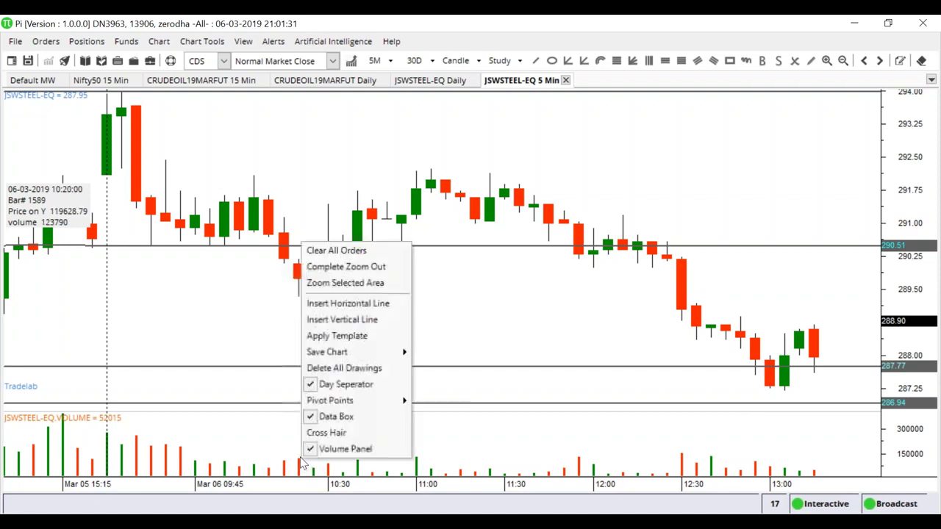
click(360, 302)
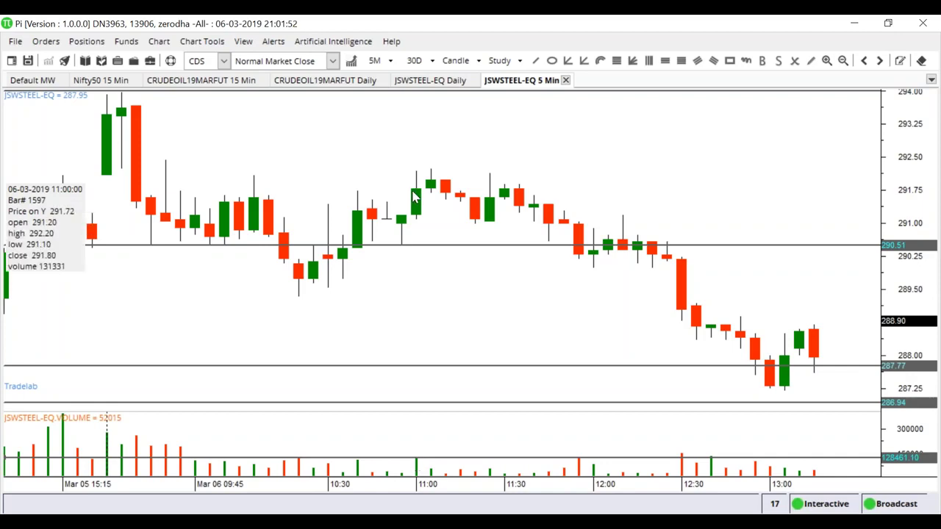
- Try to mark the Mar 6 11:00 candle's high-to-low range with a rectangle extended past the latest candles
click(729, 60)
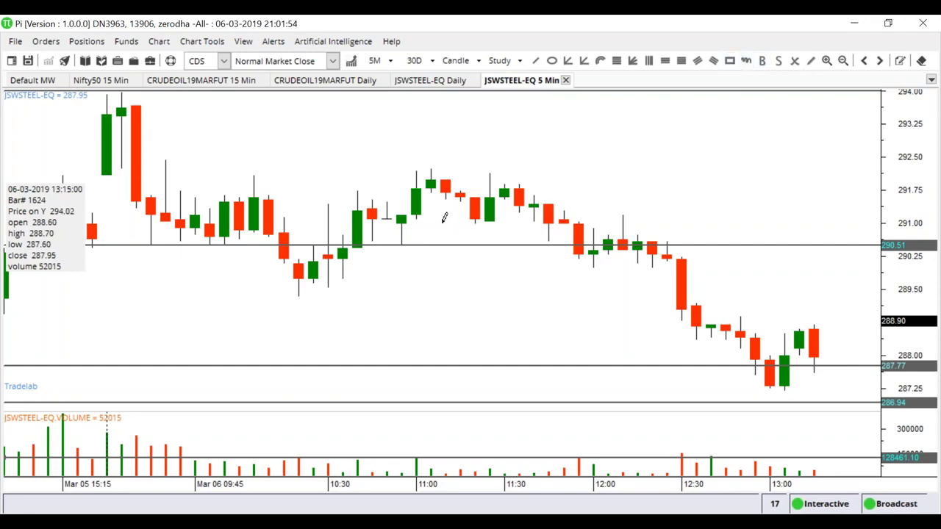
drag(417, 171, 911, 213)
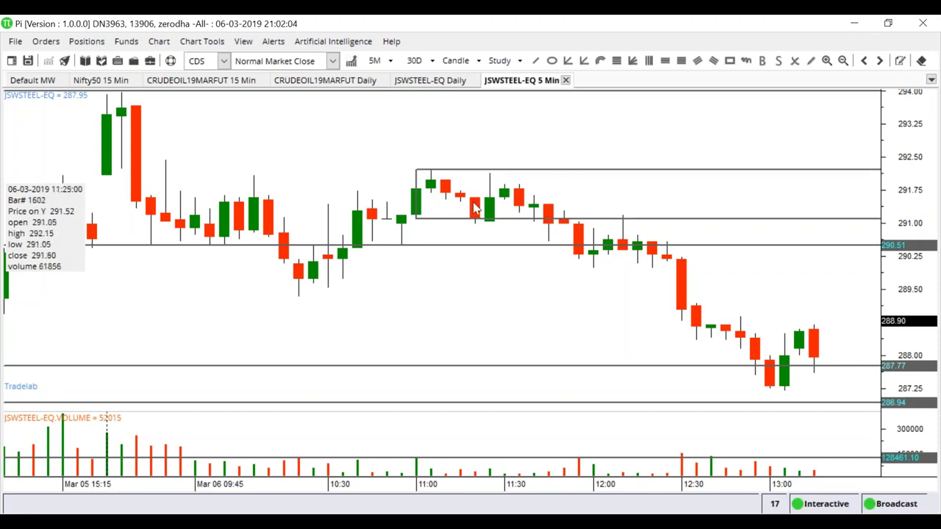
double_click(450, 175)
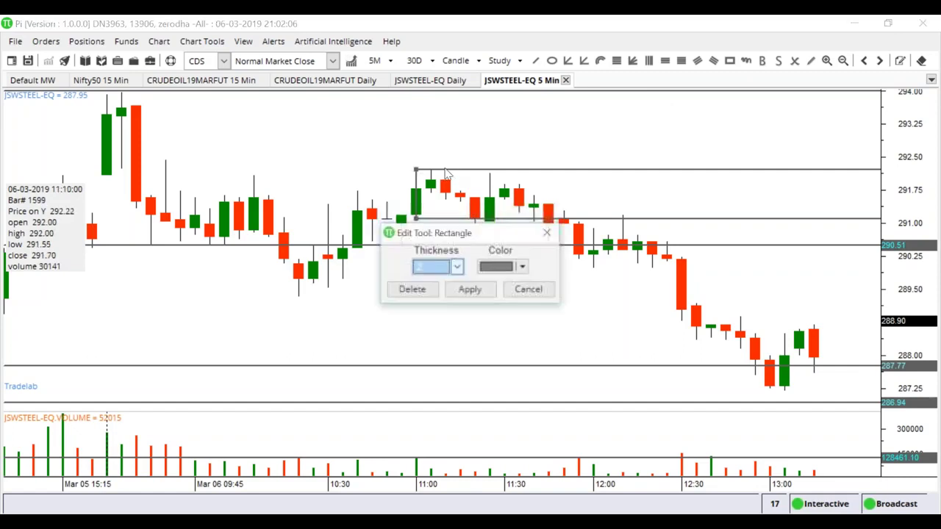
click(411, 288)
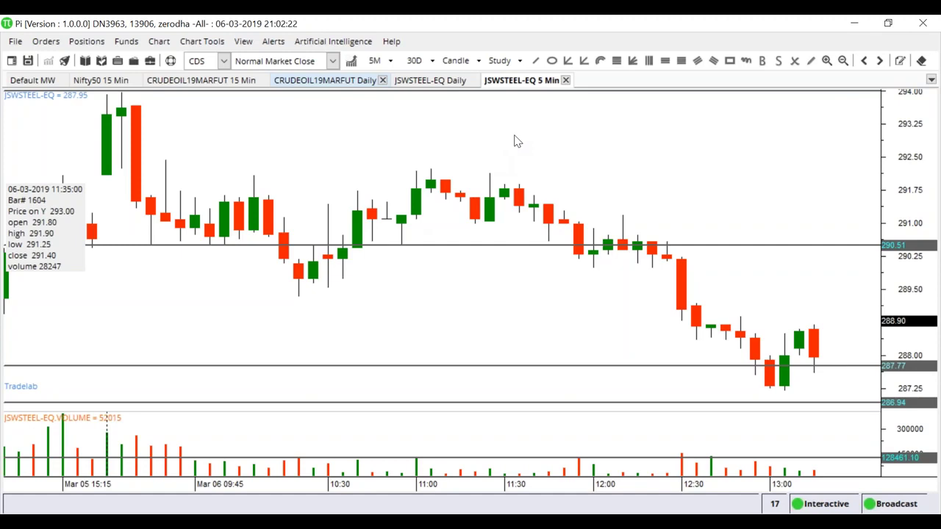
- Draw a rectangle between the high (291.75) and low (291.50) of the Mar 6 11:15 candle, extended past the latest candles
scroll(505, 144, up, 1)
scroll(505, 144, up, 1)
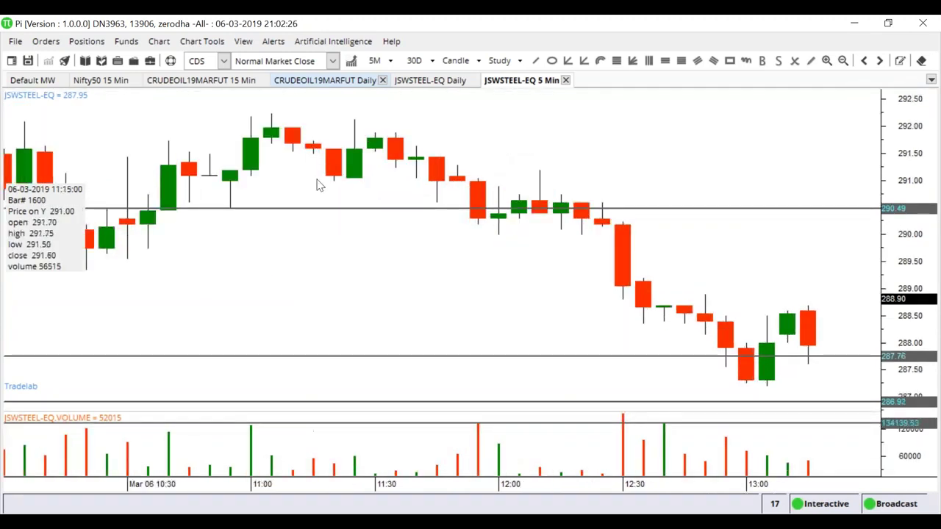
drag(319, 187, 395, 191)
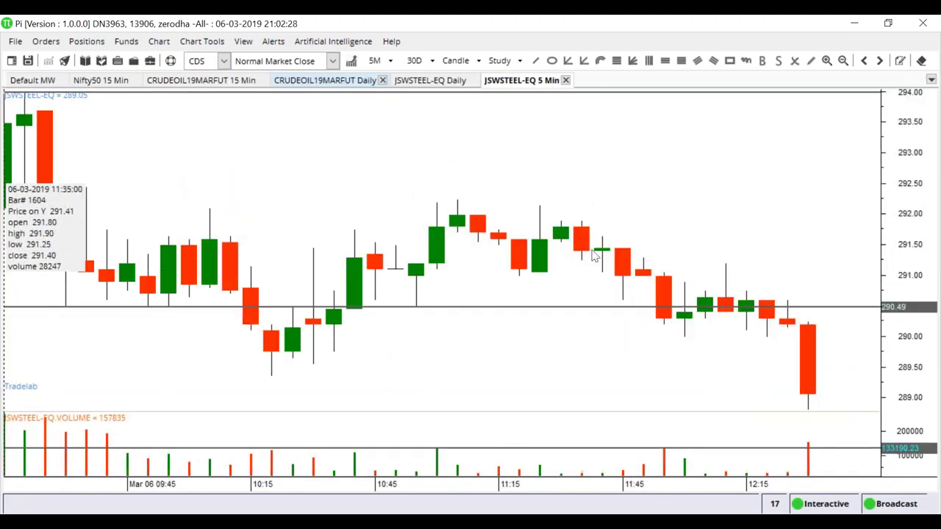
scroll(557, 205, up, 1)
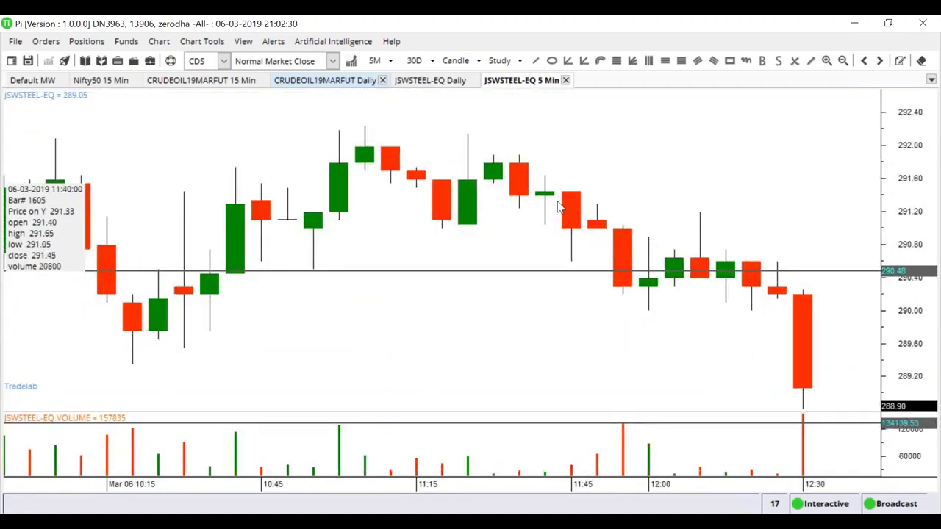
click(731, 62)
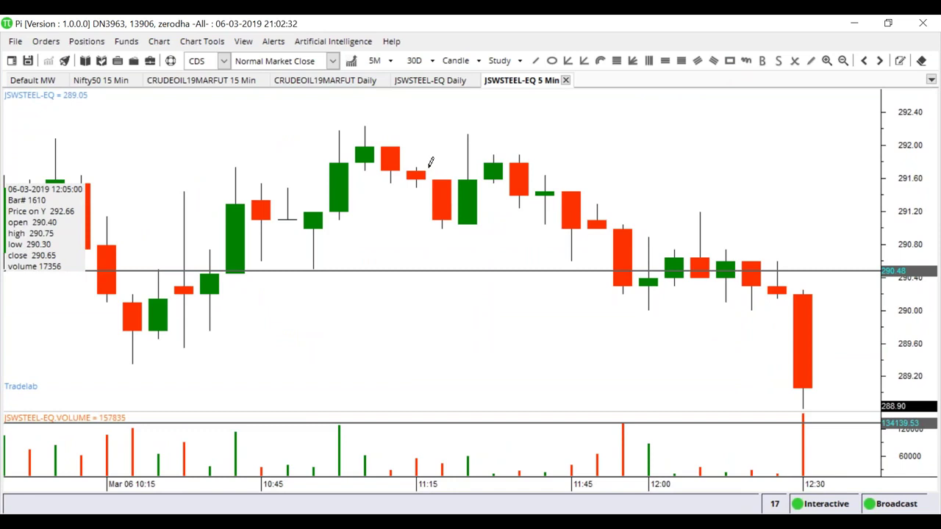
mouse_move(415, 166)
mouse_down()
mouse_move(926, 178)
mouse_move(931, 189)
mouse_up()
scroll(397, 202, down, 3)
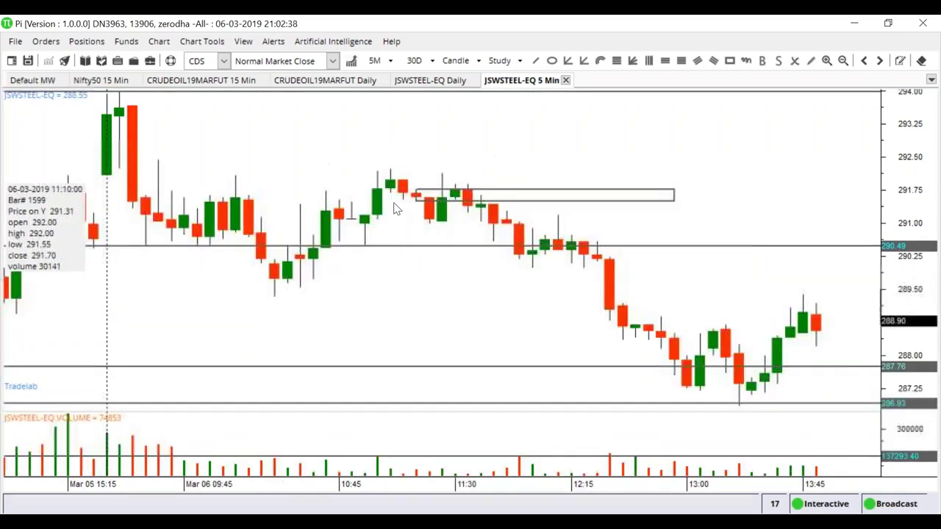
drag(590, 198, 910, 194)
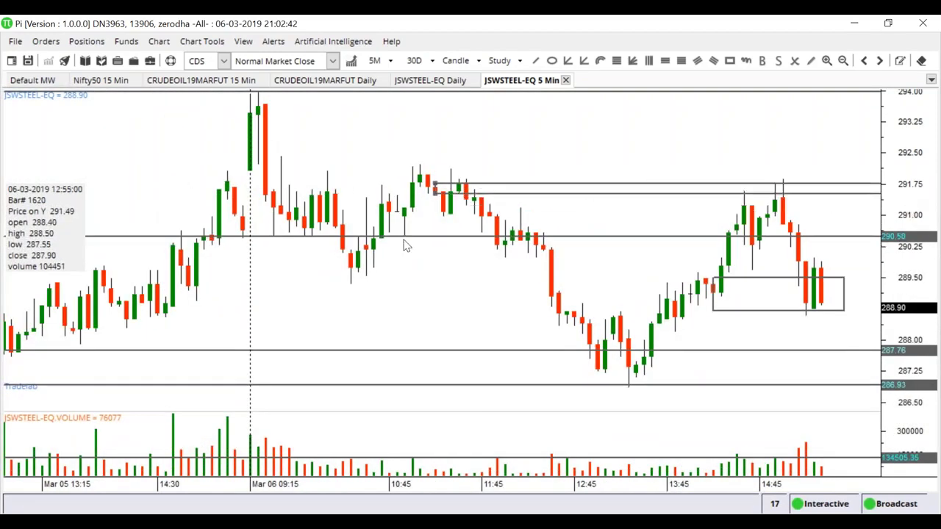
mouse_move(439, 194)
mouse_down()
mouse_move(426, 216)
mouse_move(441, 197)
mouse_up()
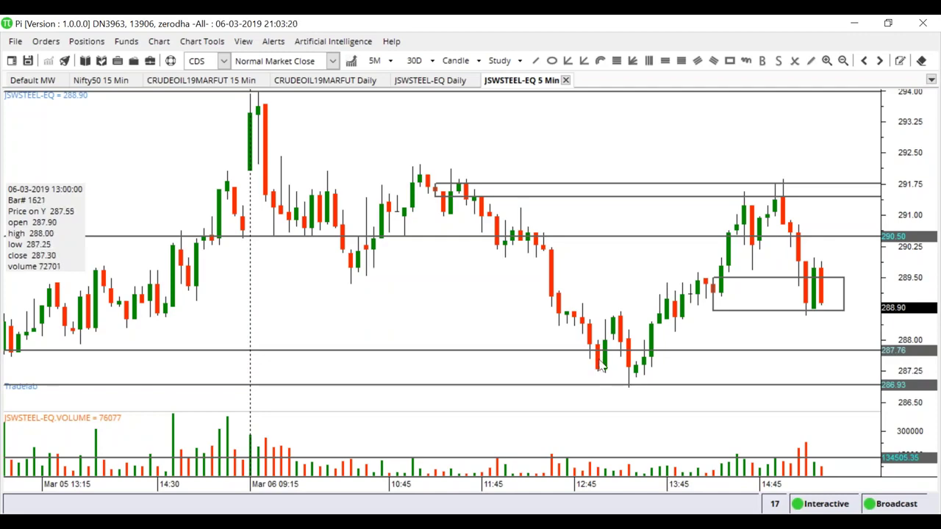
- Examine the February and early March sessions against the marked levels, and the Mar 6 candles around both zone rectangles
scroll(525, 345, up, 3)
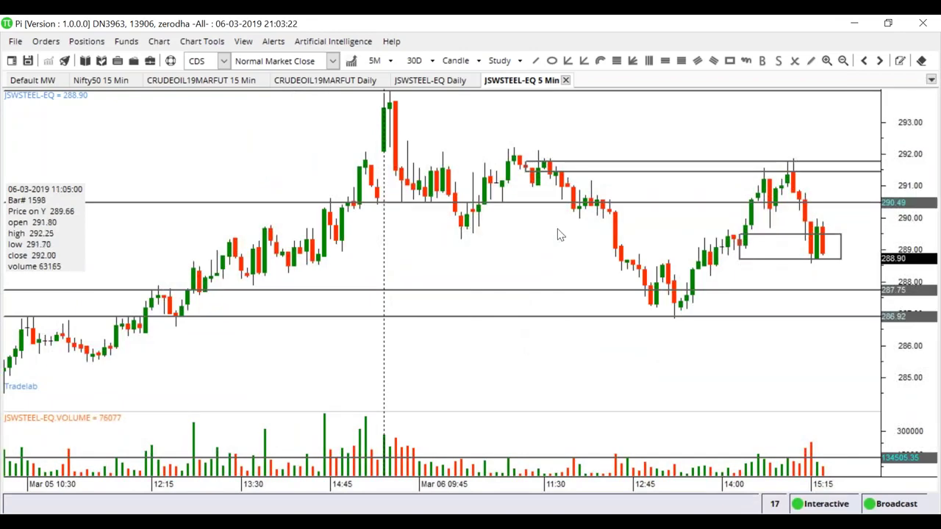
scroll(580, 270, up, 3)
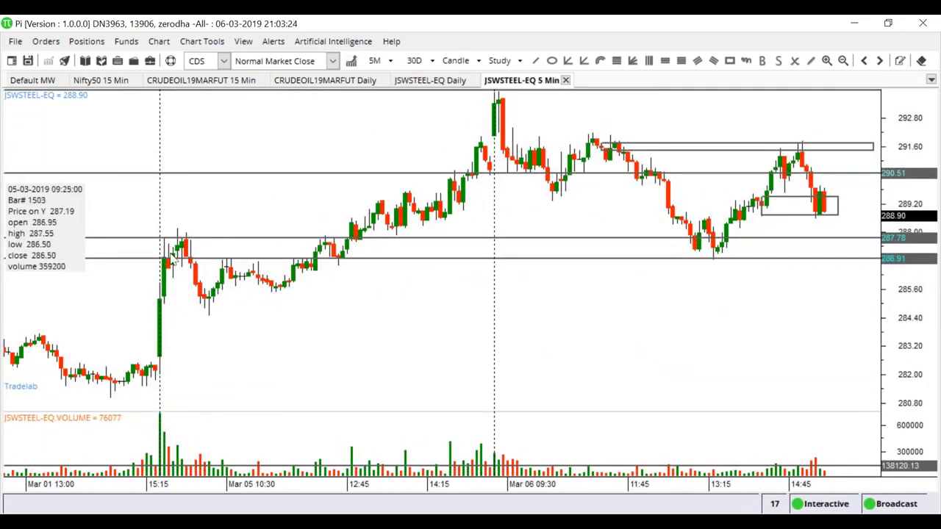
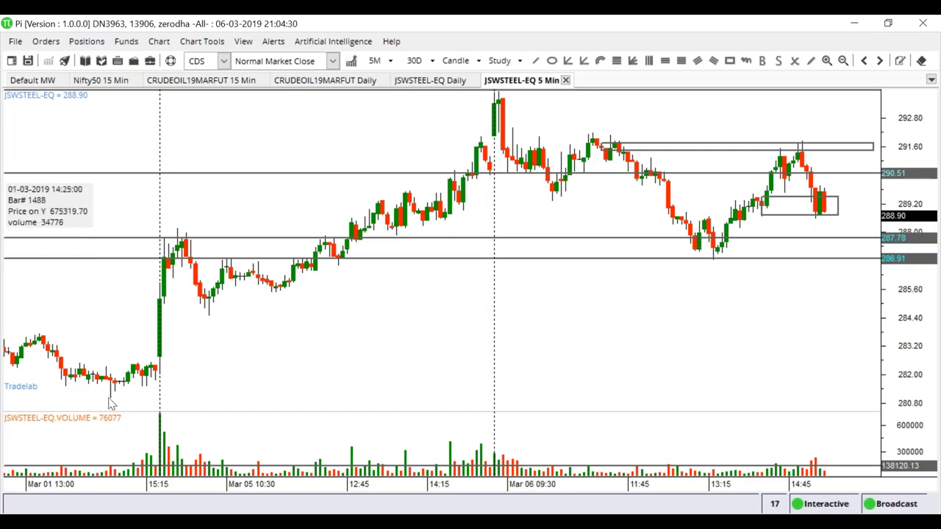
scroll(364, 336, down, 10)
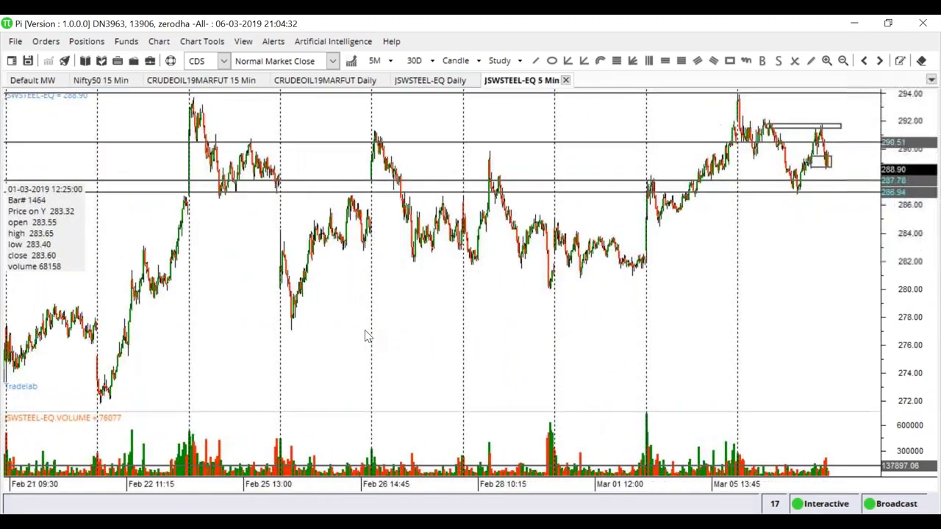
scroll(364, 336, down, 10)
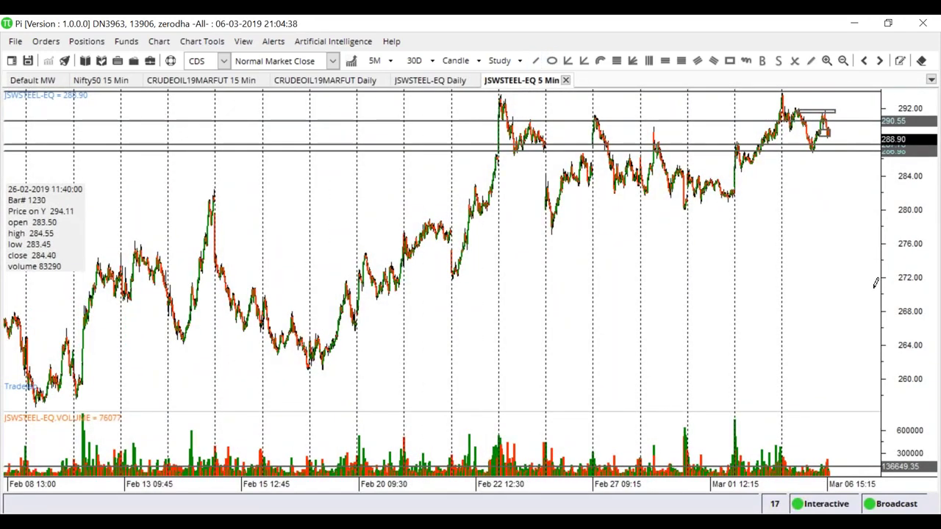
scroll(794, 269, up, 3)
scroll(805, 276, up, 8)
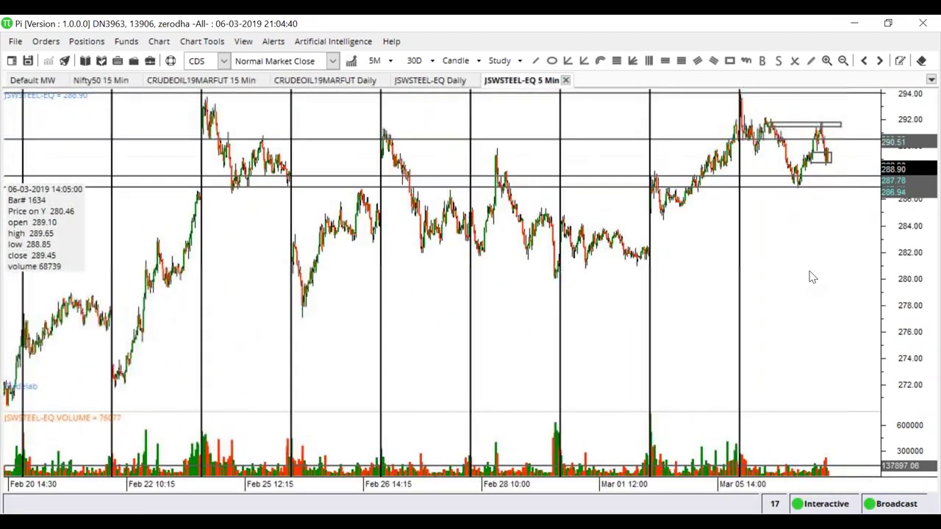
scroll(809, 274, up, 8)
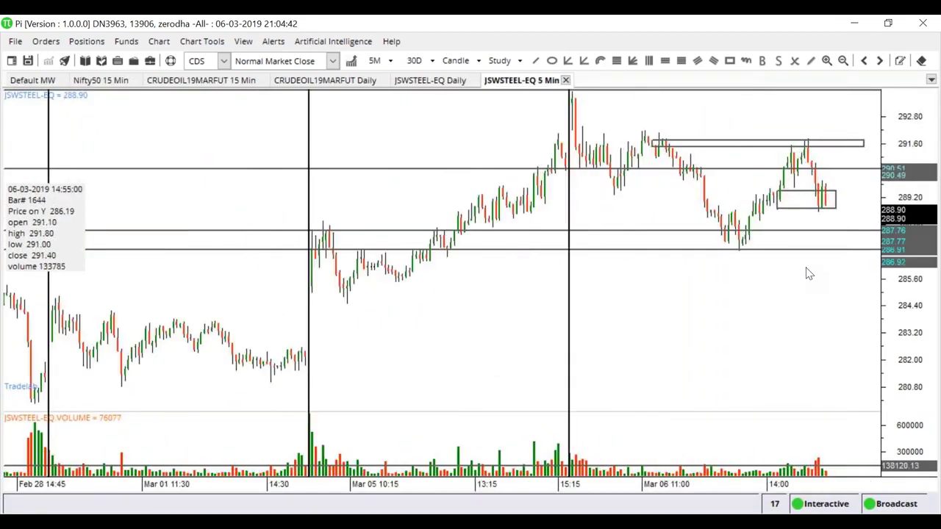
scroll(807, 272, up, 1)
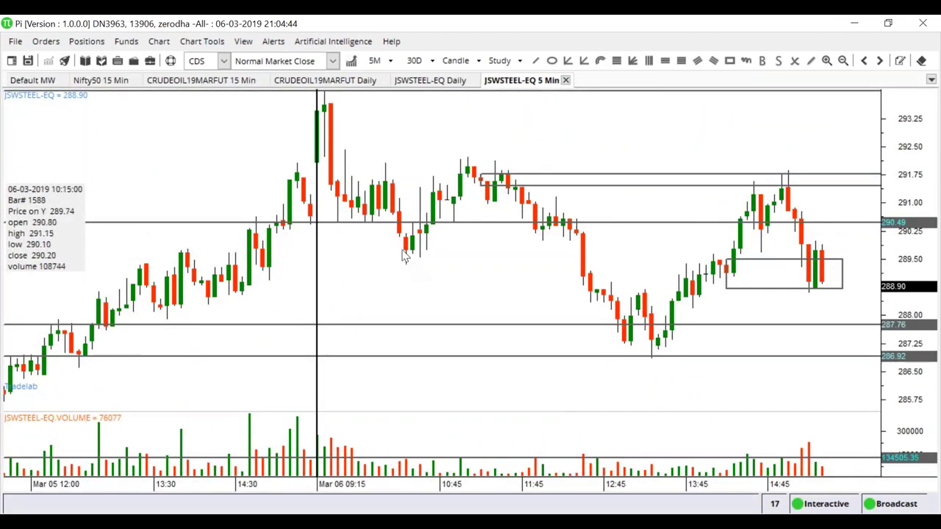
scroll(448, 191, up, 1)
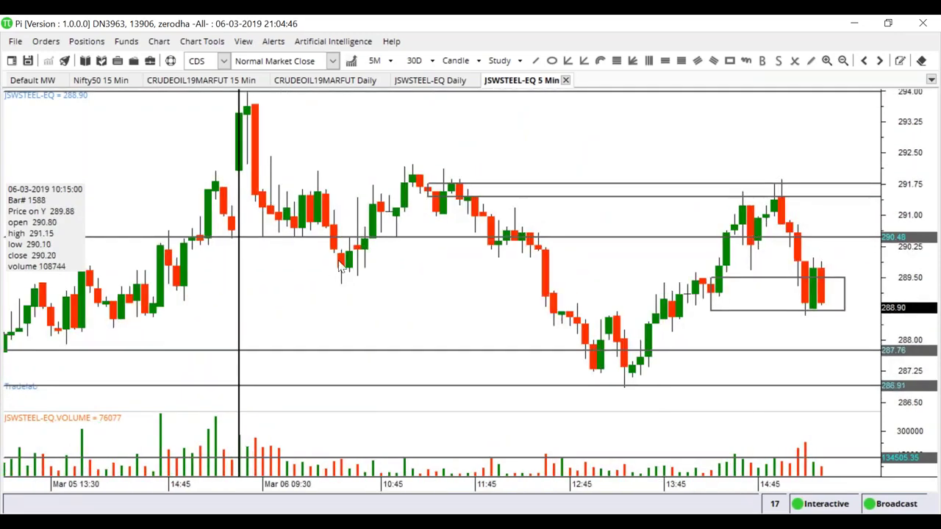
scroll(412, 185, up, 1)
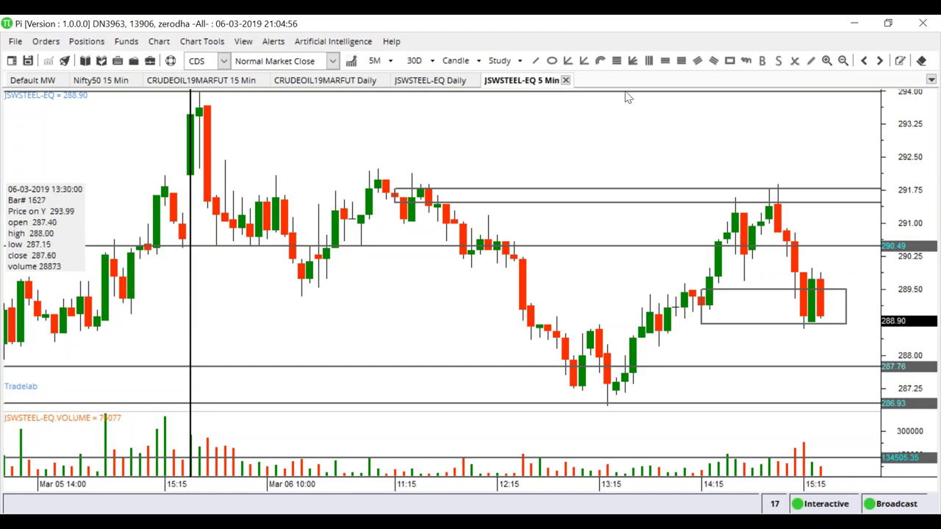
- Replace the rectangle starting at the Mar 6 11:15 candle with one from the 10:40 candle's high (291.75) to its close (291.30), extended past the latest candles
double_click(623, 196)
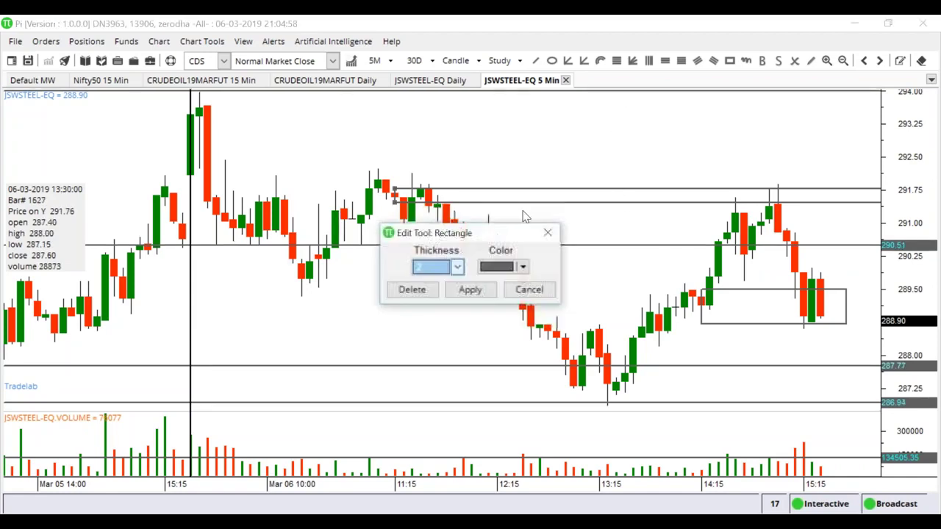
click(409, 290)
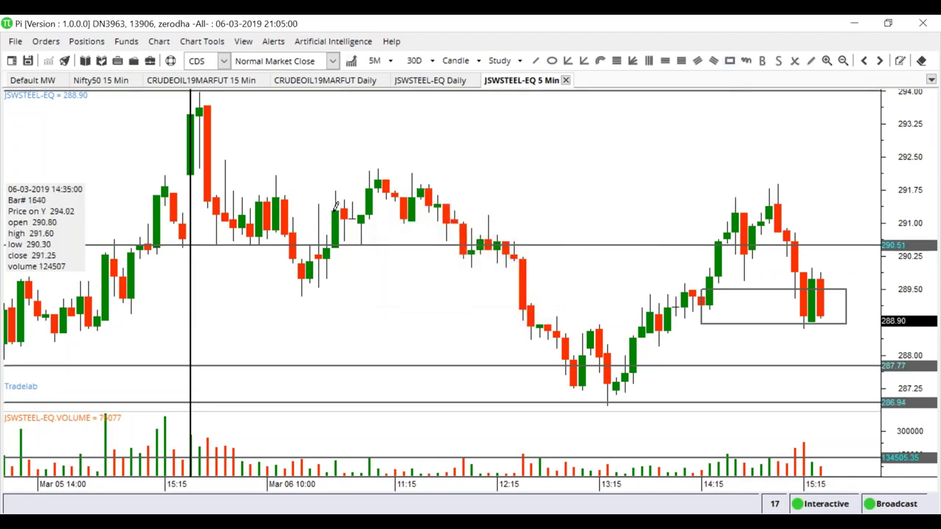
mouse_move(340, 211)
mouse_down()
mouse_move(842, 210)
mouse_move(919, 196)
mouse_move(925, 187)
mouse_up()
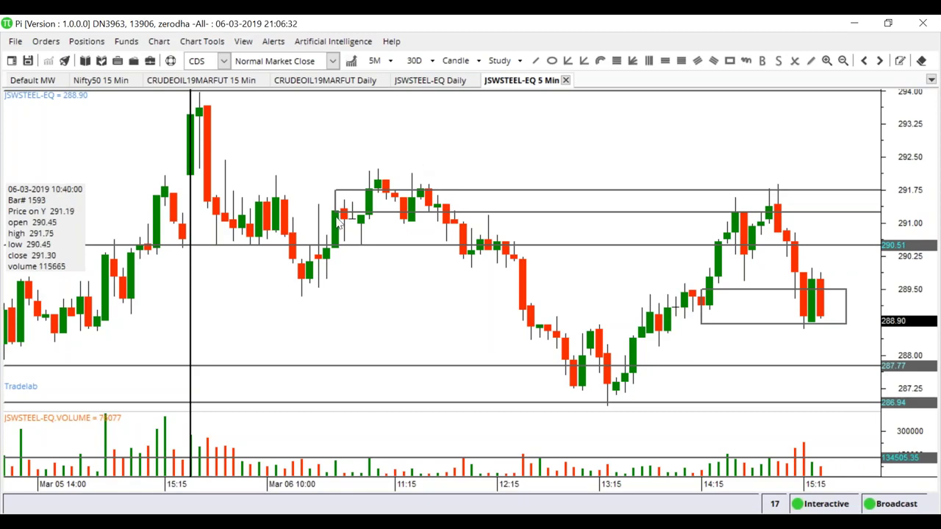
scroll(392, 232, down, 5)
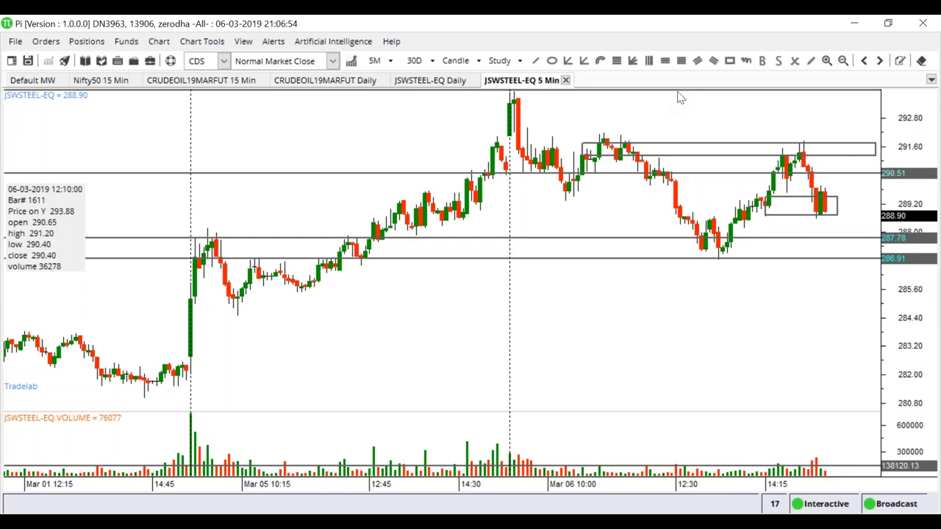
- Select VEDL-EQ in the market watch and open its 5-minute chart covering 30 days
click(30, 80)
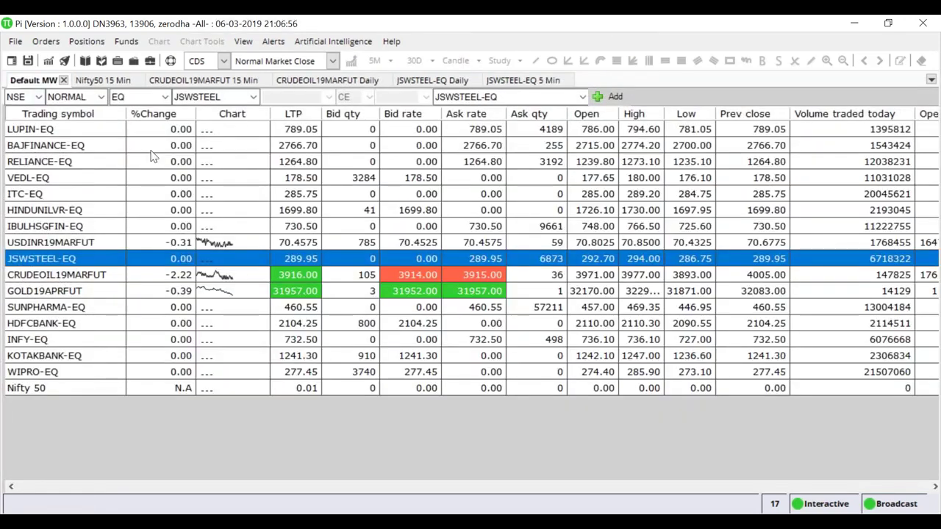
text(VEDL)
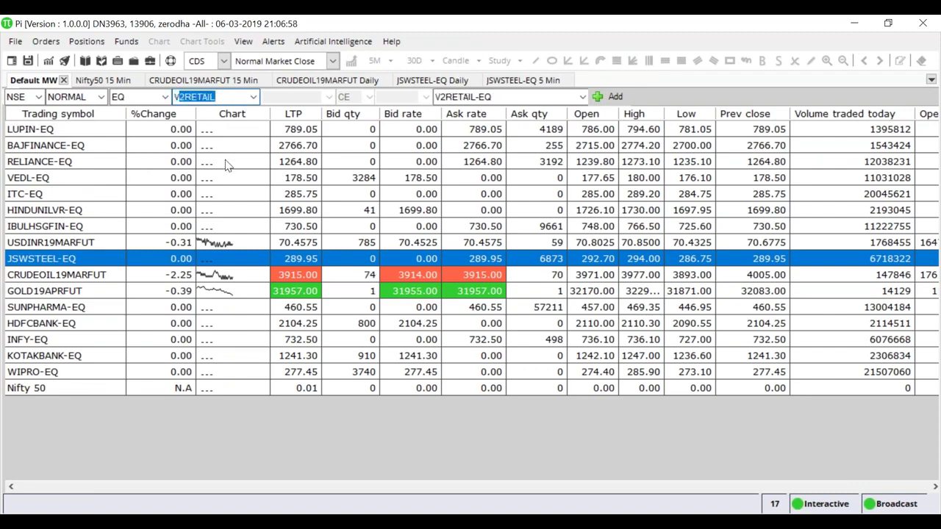
key(Return)
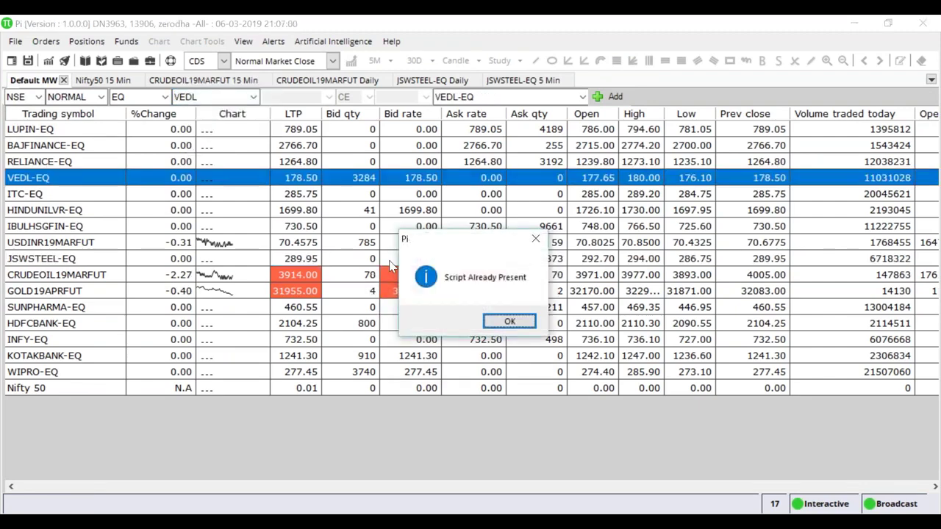
click(515, 321)
click(48, 60)
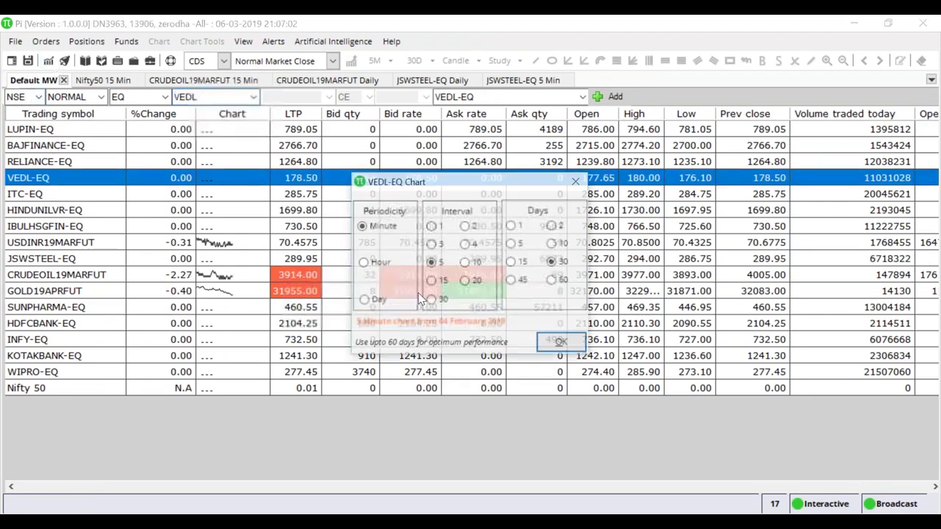
click(564, 344)
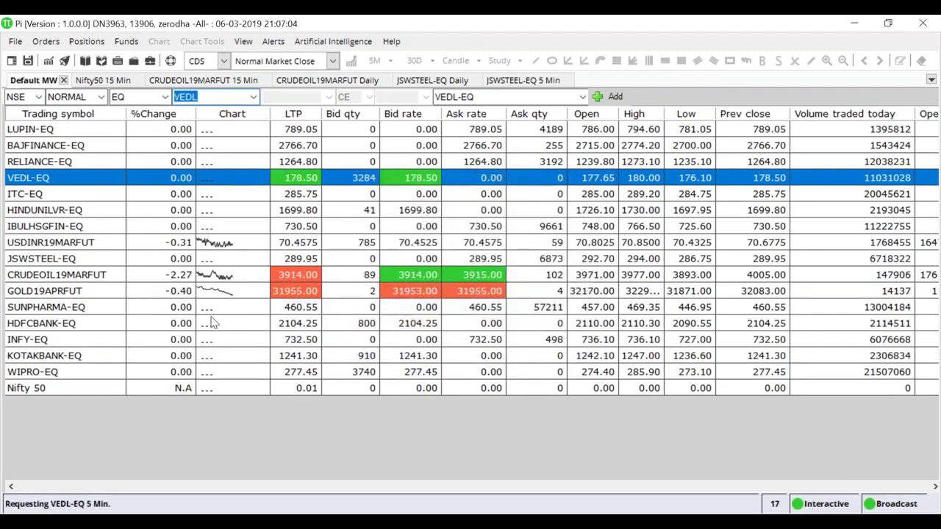
- Insert horizontal lines on the VEDL-EQ chart at the Mar 6 09:15 candle's high (178.72) and the 10:00 candle's low (176.35)
scroll(735, 350, up, 5)
scroll(753, 342, up, 5)
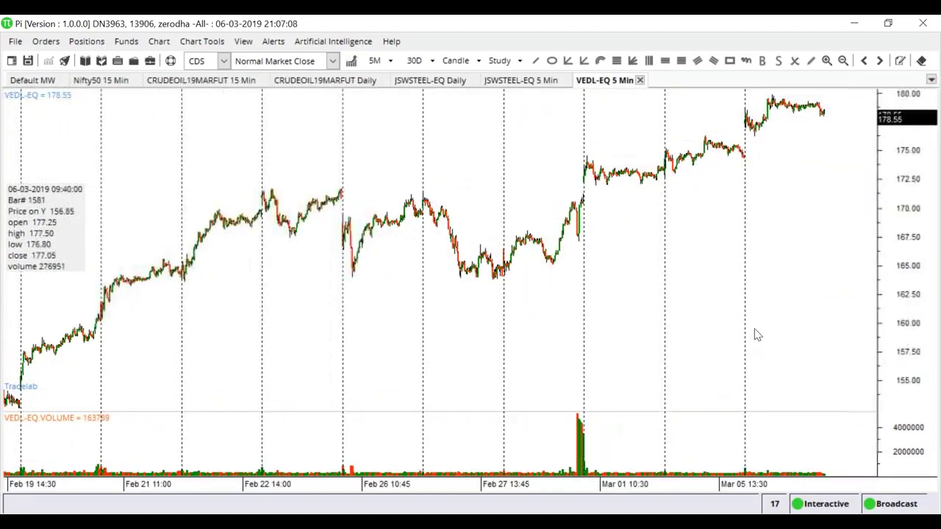
scroll(757, 330, up, 5)
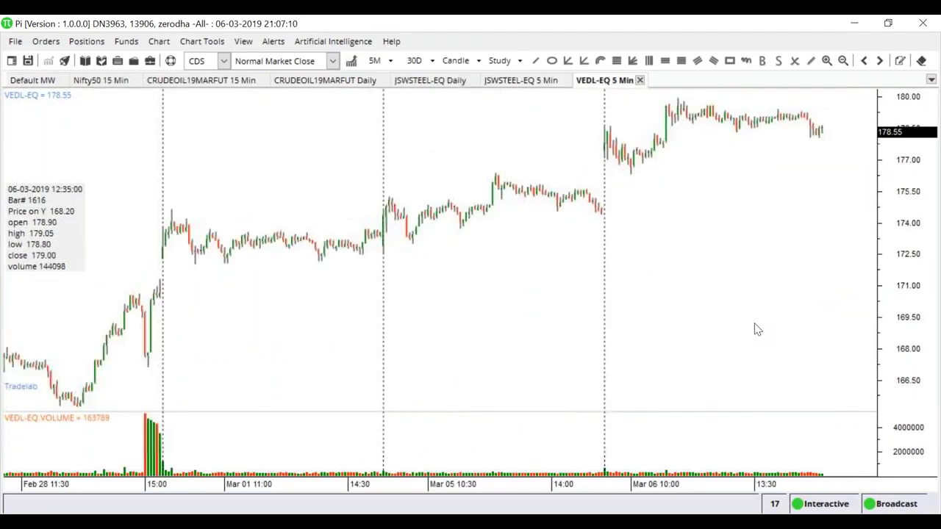
scroll(757, 330, up, 4)
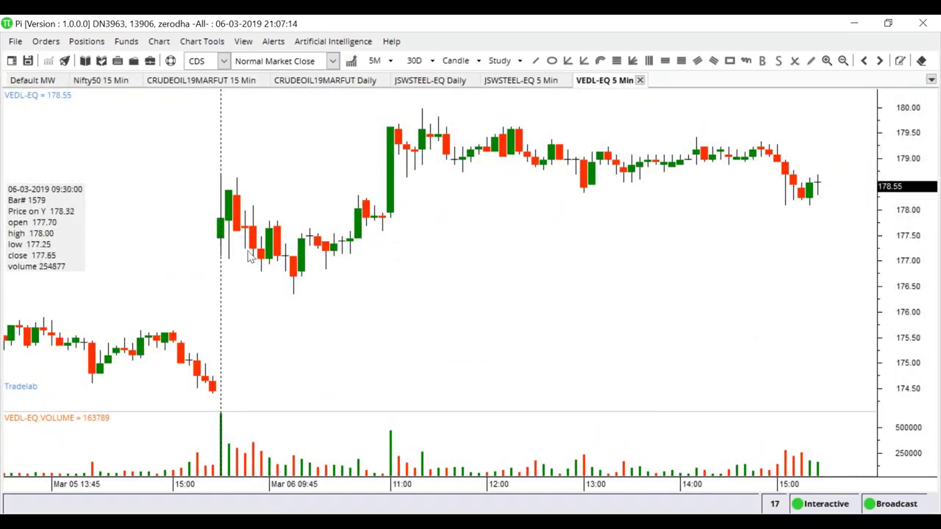
scroll(375, 326, up, 2)
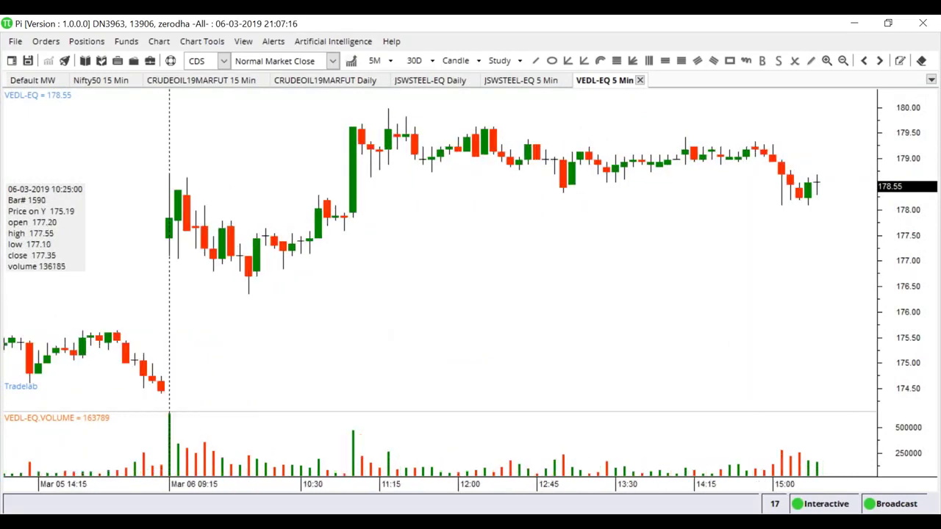
scroll(441, 353, up, 3)
drag(250, 325, 395, 359)
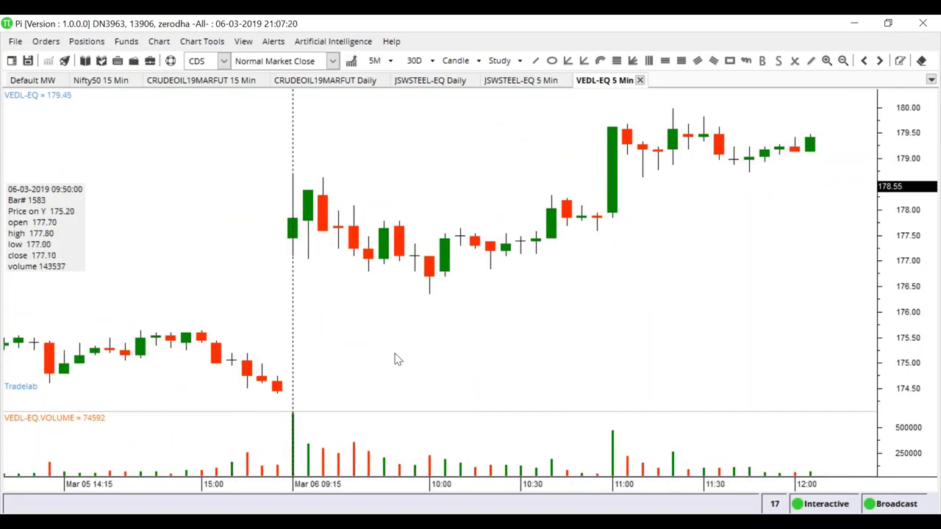
drag(403, 342, 370, 351)
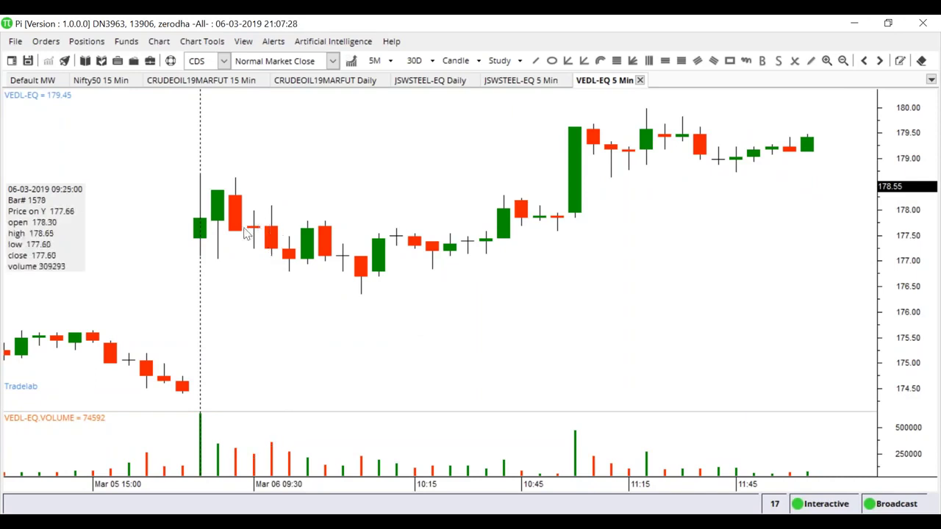
right_click(200, 174)
click(248, 267)
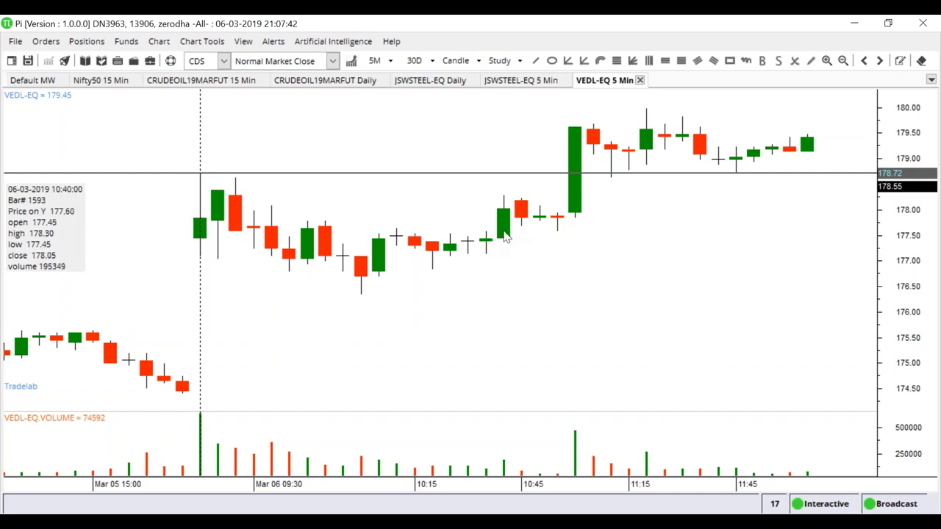
right_click(364, 300)
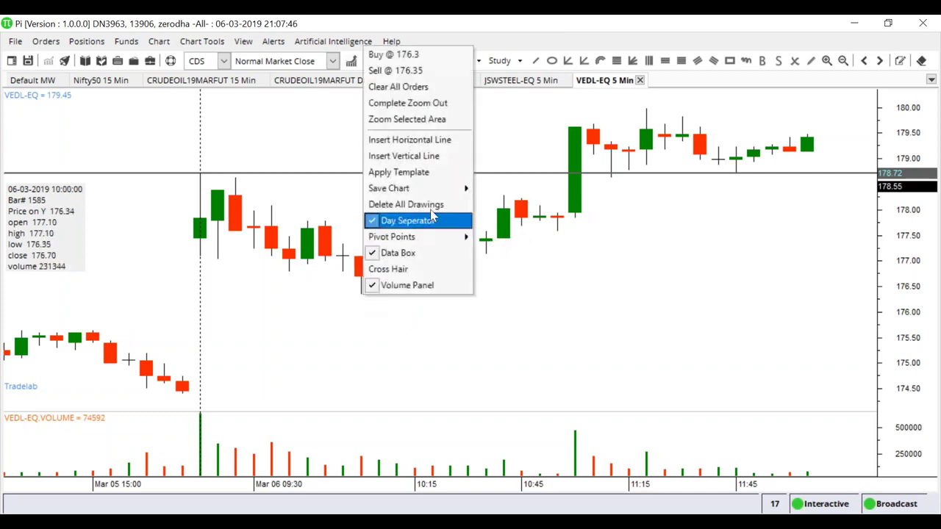
click(397, 141)
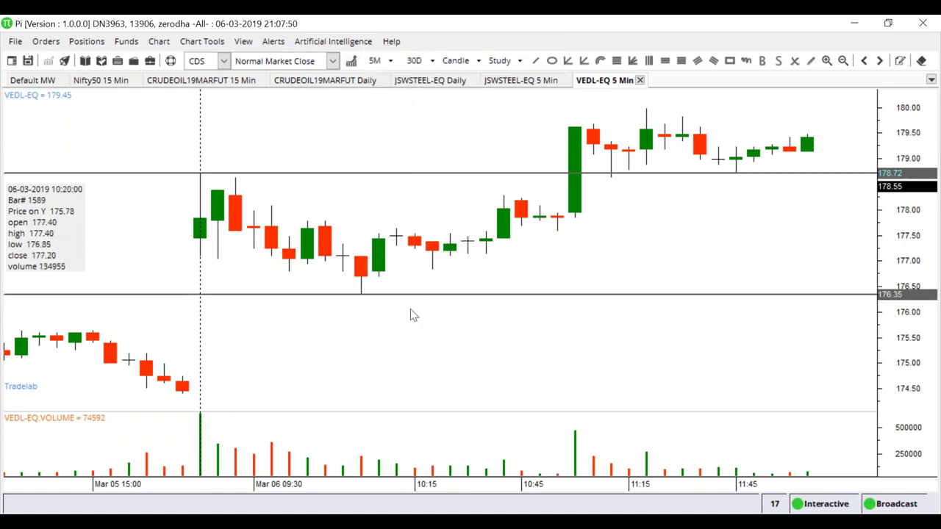
- Compare the Mar 5 and Mar 6 sessions of VEDL-EQ with the JSWSTEEL-EQ 5-minute candles around their marked levels
scroll(485, 353, down, 2)
scroll(485, 353, down, 2)
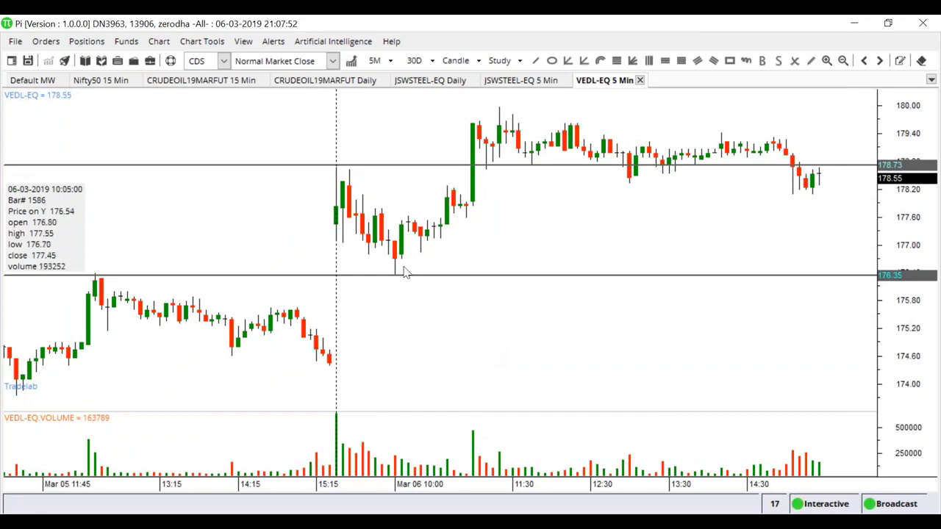
scroll(469, 356, down, 1)
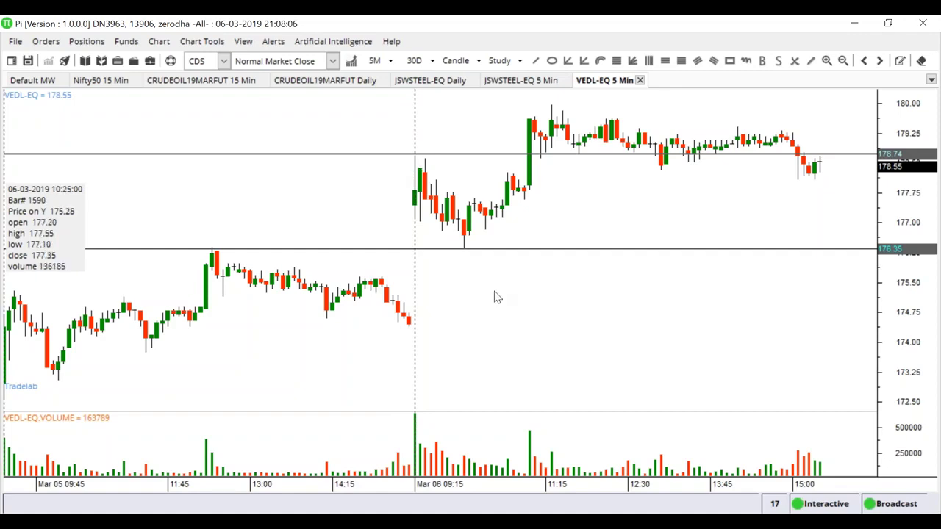
click(530, 83)
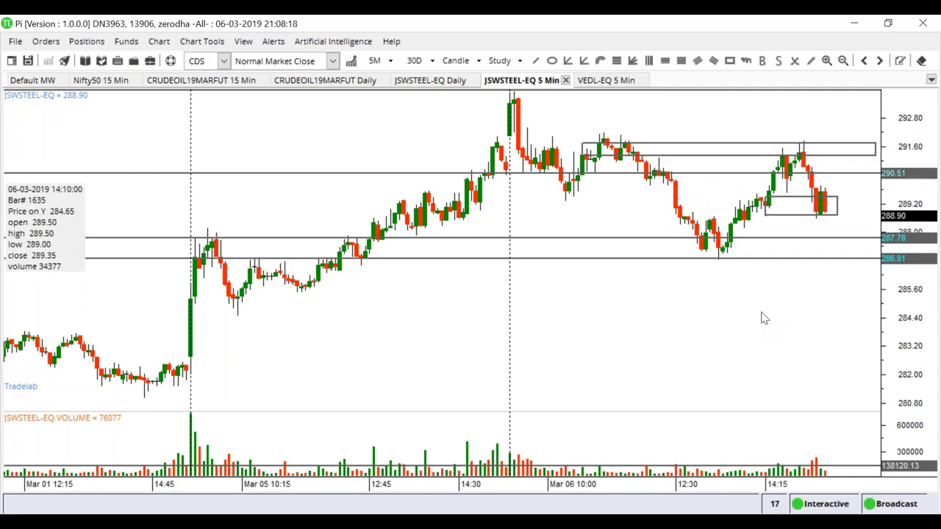
scroll(763, 319, down, 2)
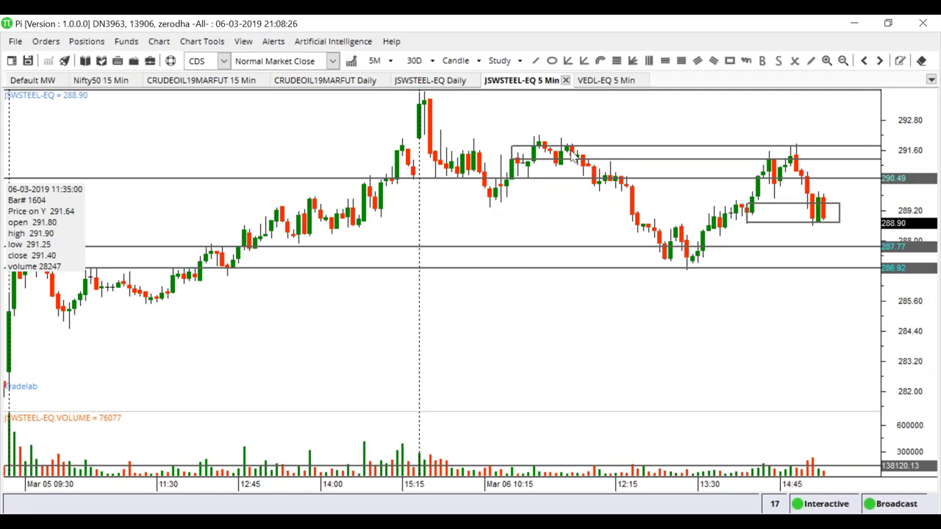
- Examine VEDL-EQ's Mar 6 candles against its two horizontal lines, and the preceding sessions back to Feb 27
click(604, 81)
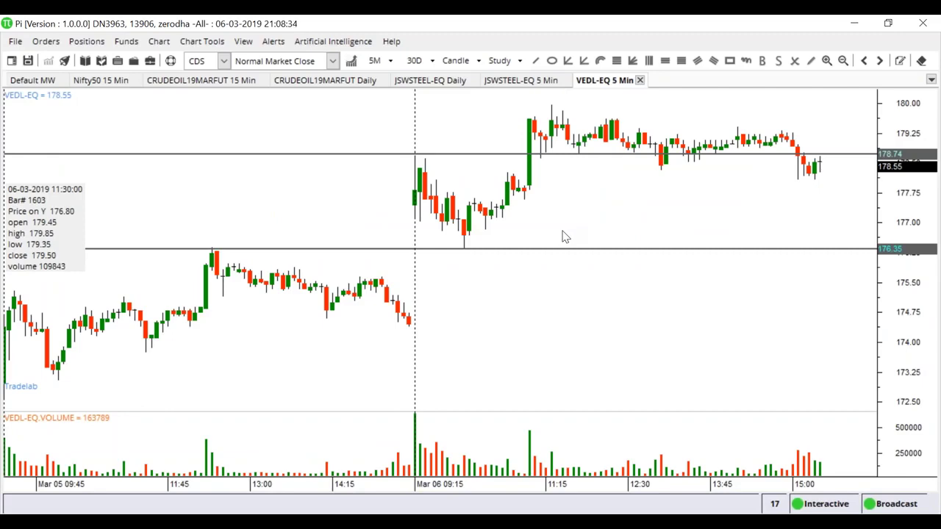
scroll(563, 237, up, 3)
scroll(470, 267, up, 3)
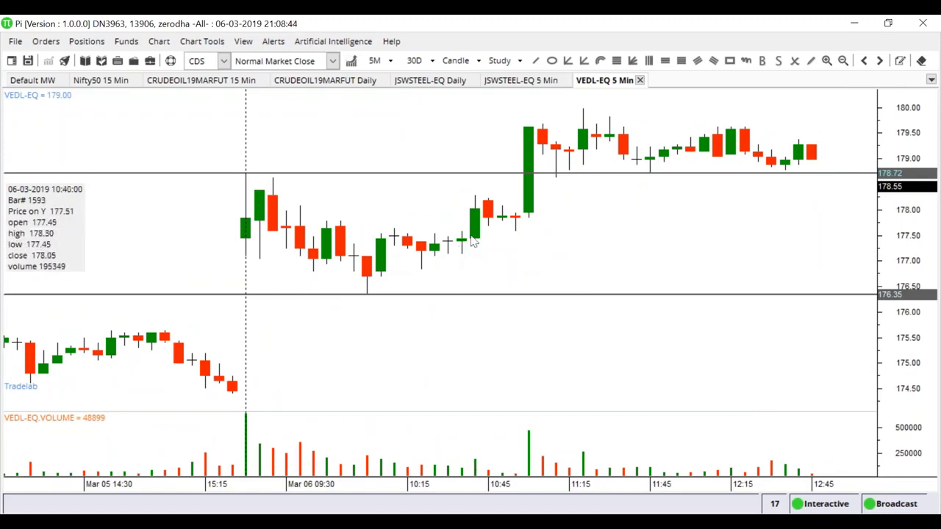
scroll(552, 267, down, 5)
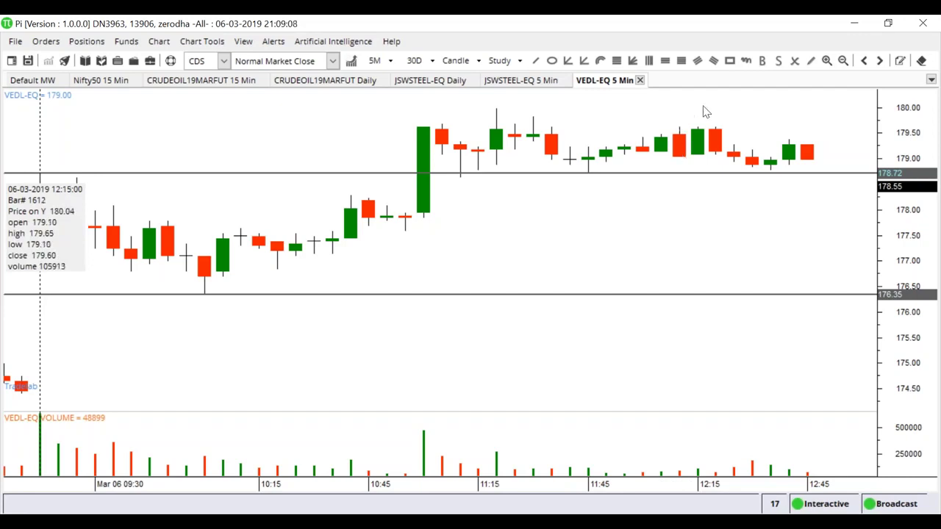
scroll(669, 143, down, 2)
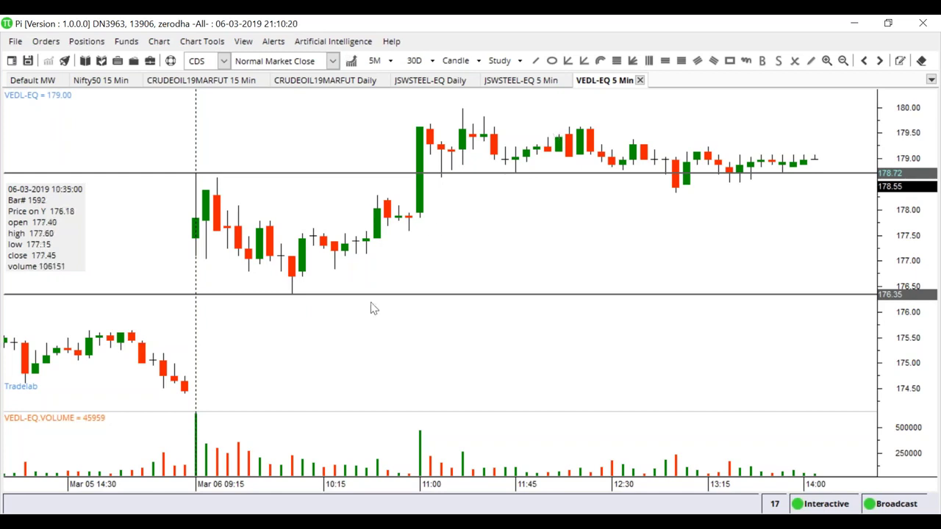
scroll(375, 323, down, 3)
scroll(392, 337, down, 5)
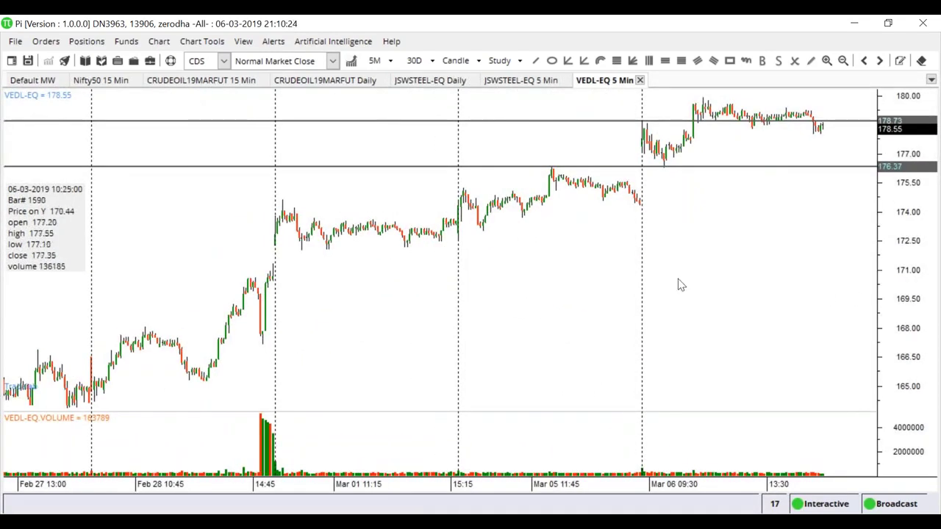
- Insert a horizontal line at 281.94 on the JSWSTEEL-EQ 5-minute chart, at the low of the Mar 5 09:15 candle
click(530, 80)
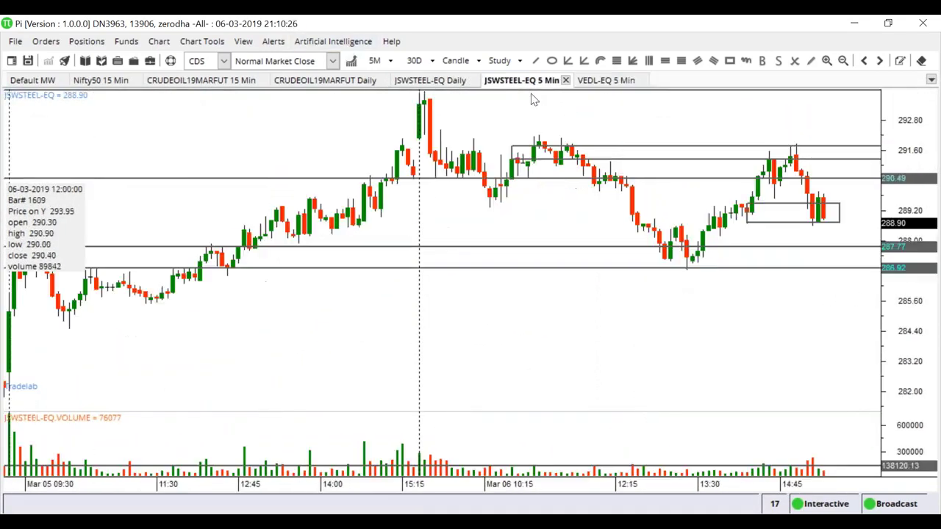
scroll(682, 207, down, 2)
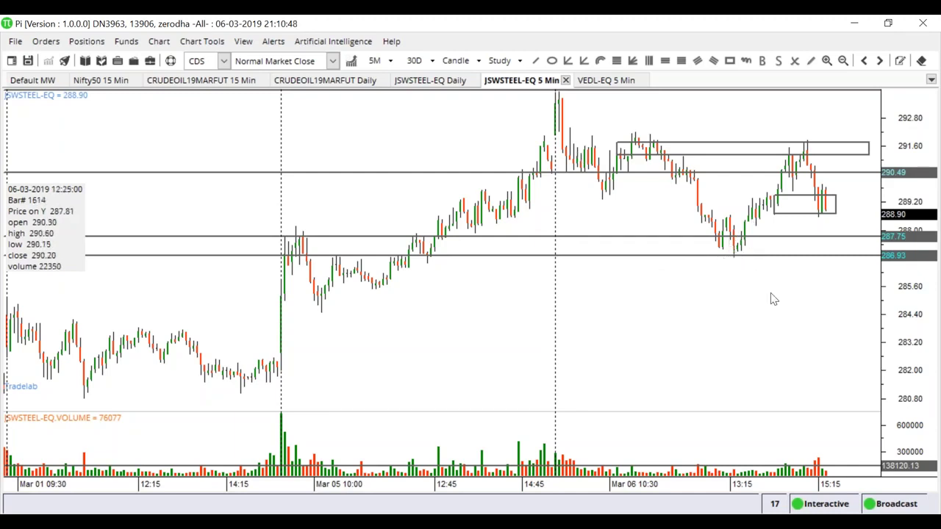
scroll(773, 302, down, 3)
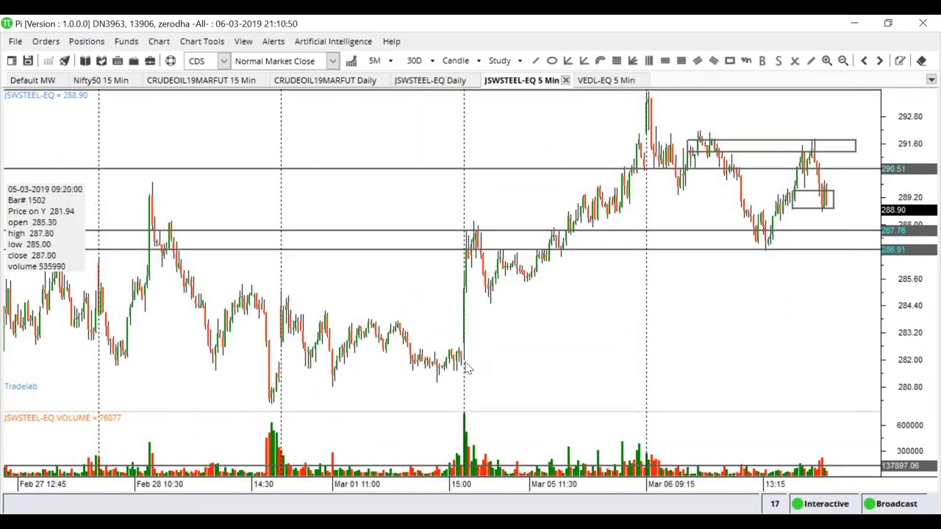
right_click(468, 367)
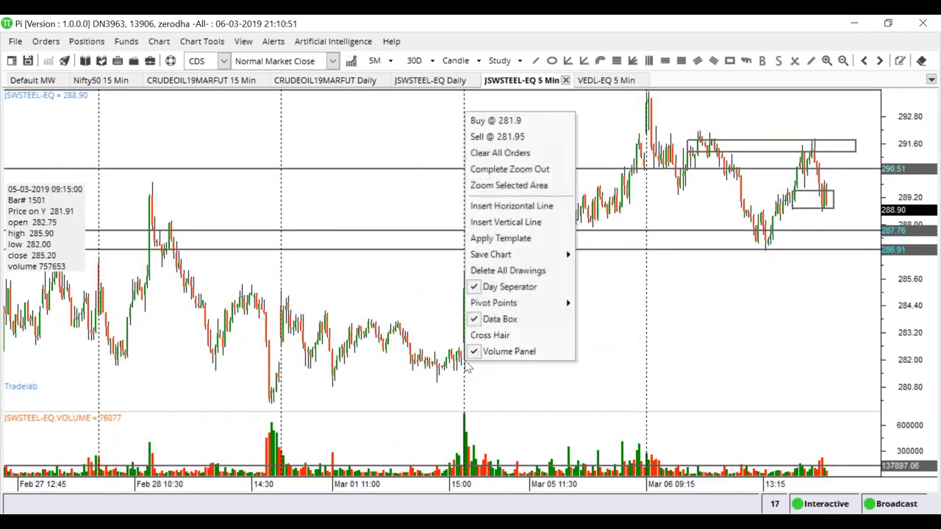
click(534, 207)
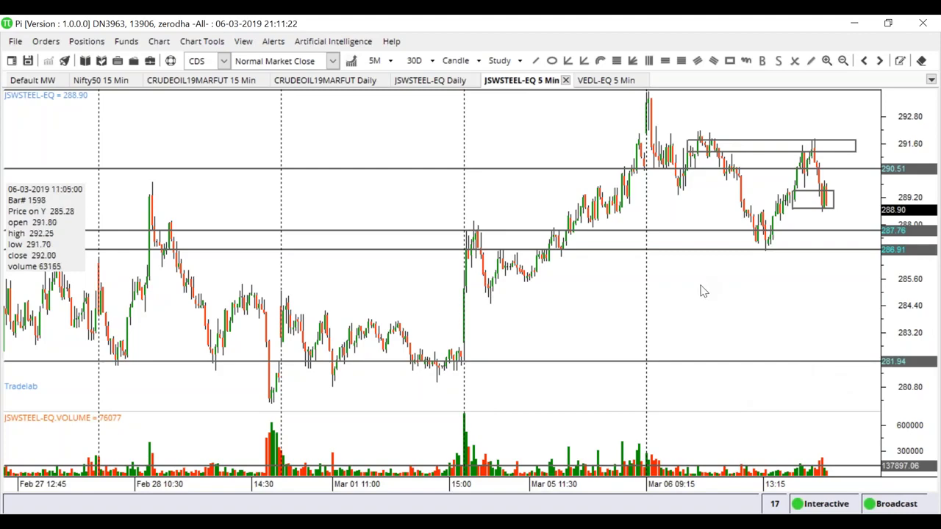
- Close the VEDL-EQ 5-minute chart and return to the Mar 6 session of JSWSTEEL-EQ
click(601, 81)
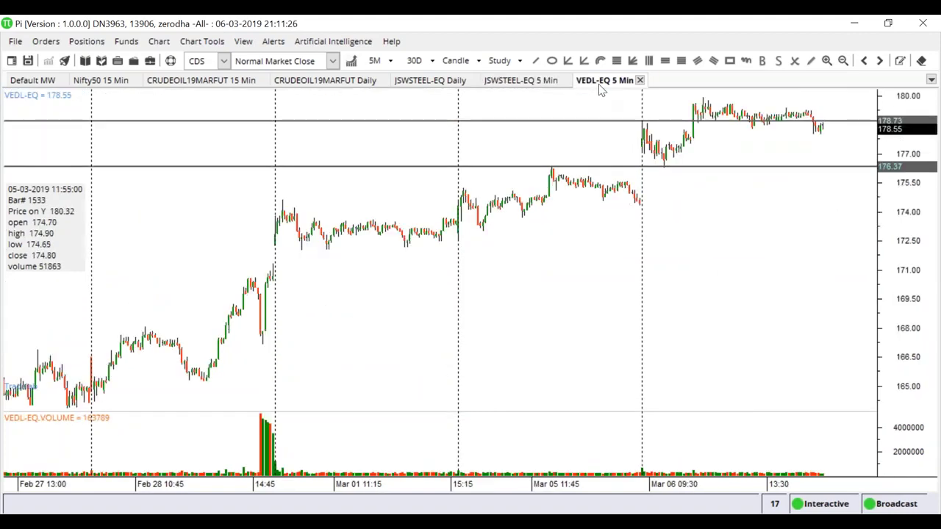
click(640, 80)
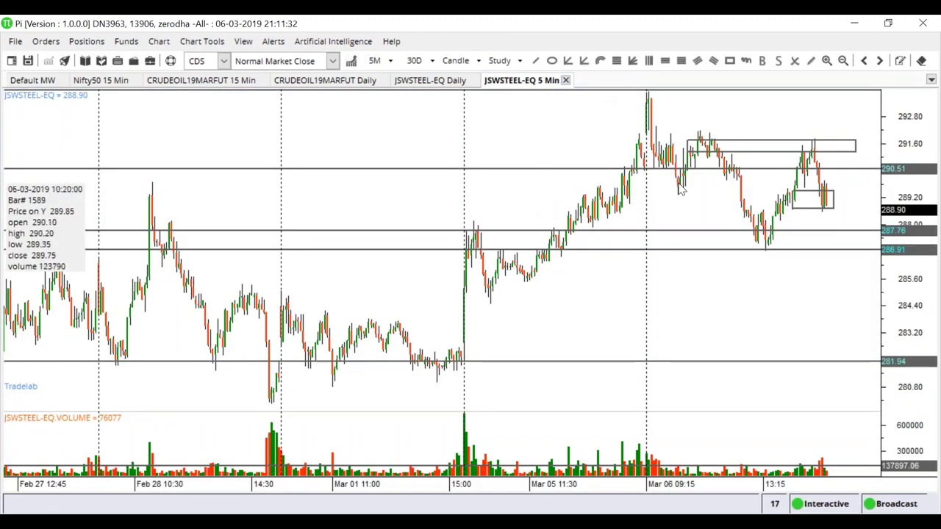
scroll(724, 196, up, 5)
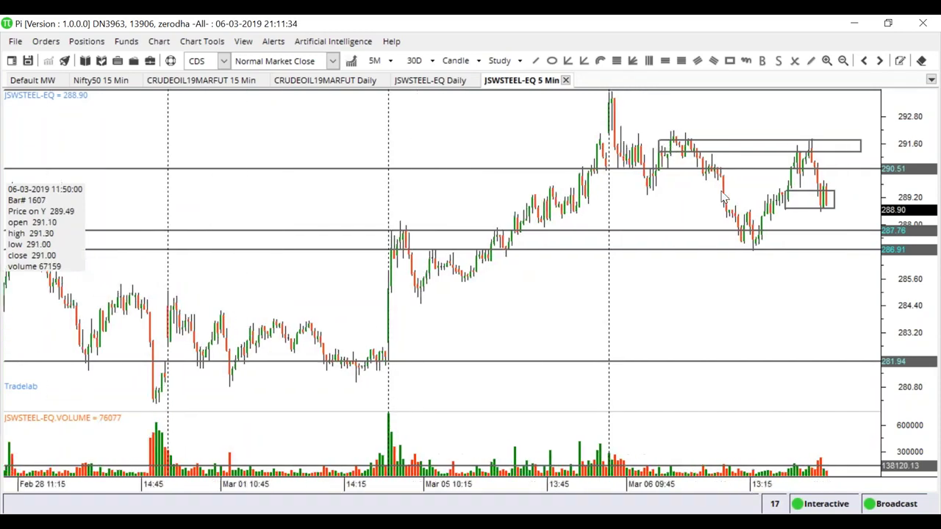
- Review the Mar 6 candles against the marked levels and zones, and delete all drawings from the JSWSTEEL-EQ 5-minute chart
scroll(724, 196, up, 4)
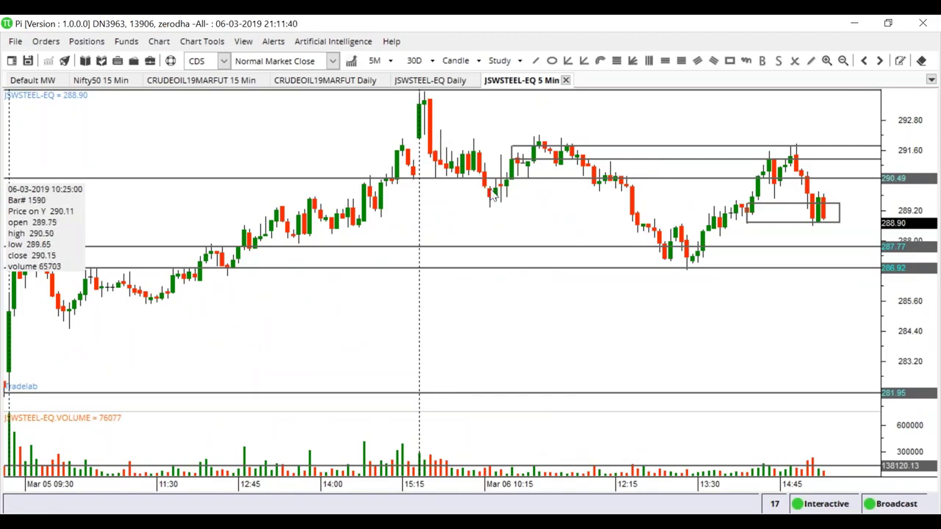
scroll(512, 202, up, 2)
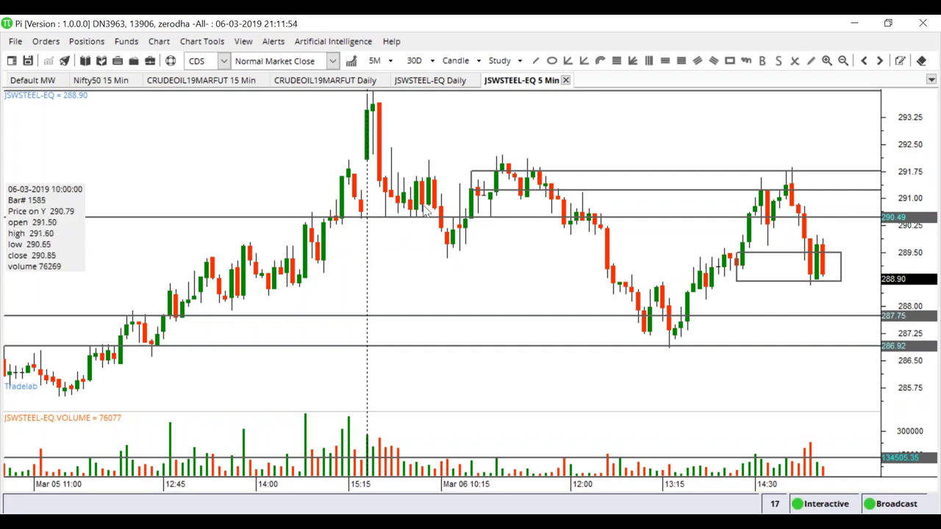
scroll(474, 264, up, 10)
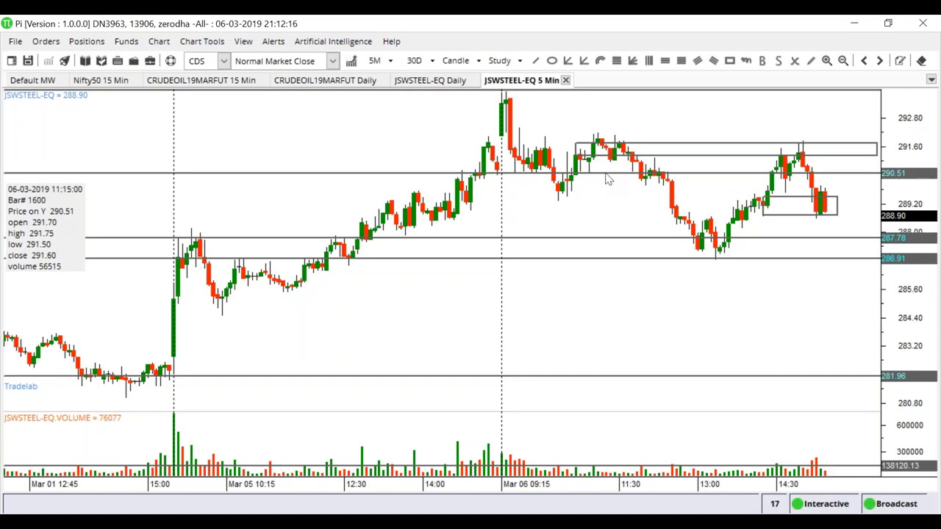
scroll(607, 179, up, 5)
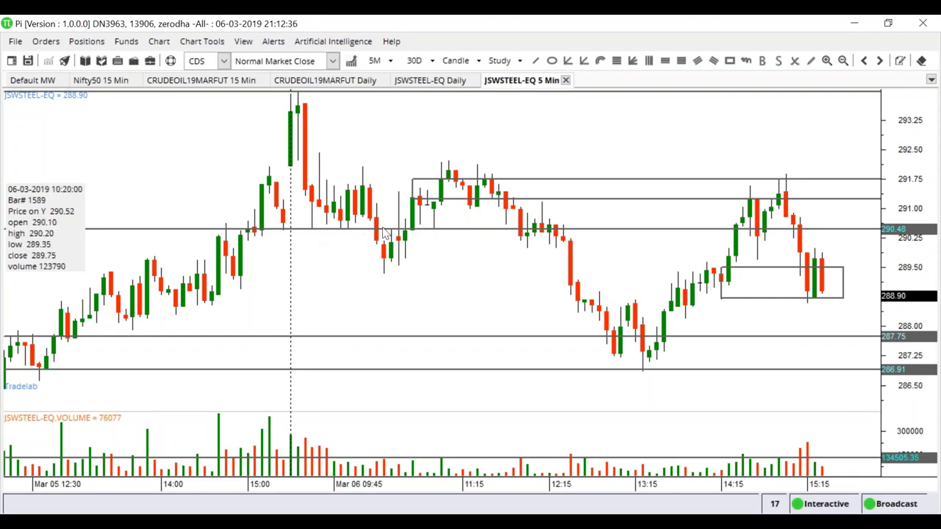
scroll(383, 233, down, 2)
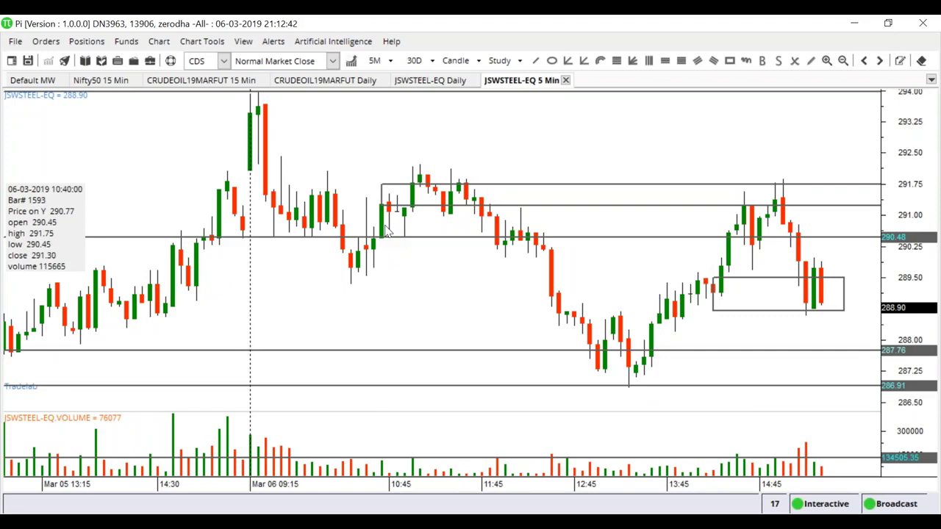
right_click(367, 156)
click(409, 308)
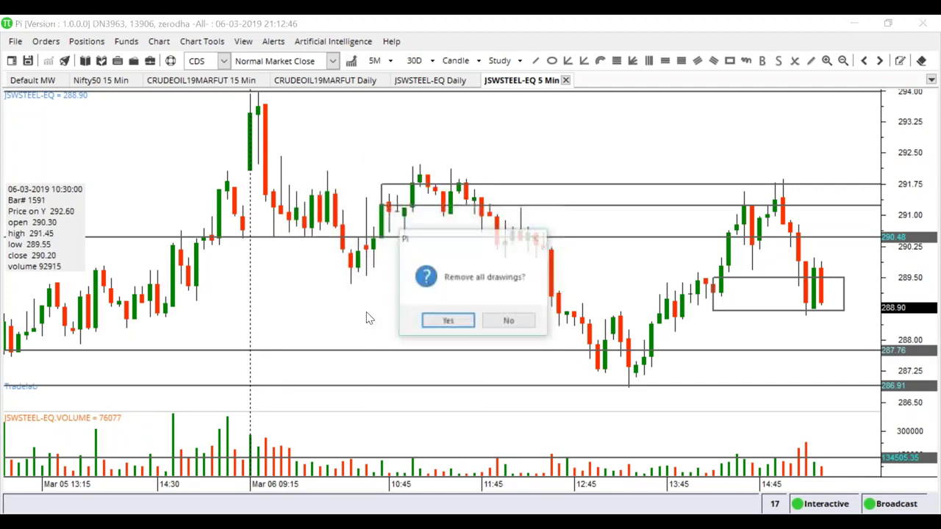
click(438, 321)
- Insert a horizontal line at about 292.25, aligned with the low of the Mar 6 09:20 candle
scroll(482, 303, up, 5)
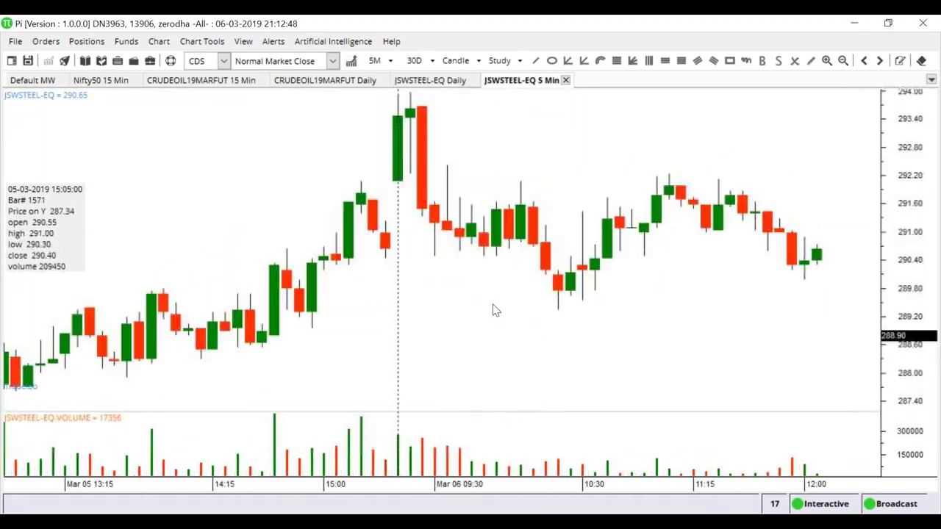
scroll(348, 167, up, 3)
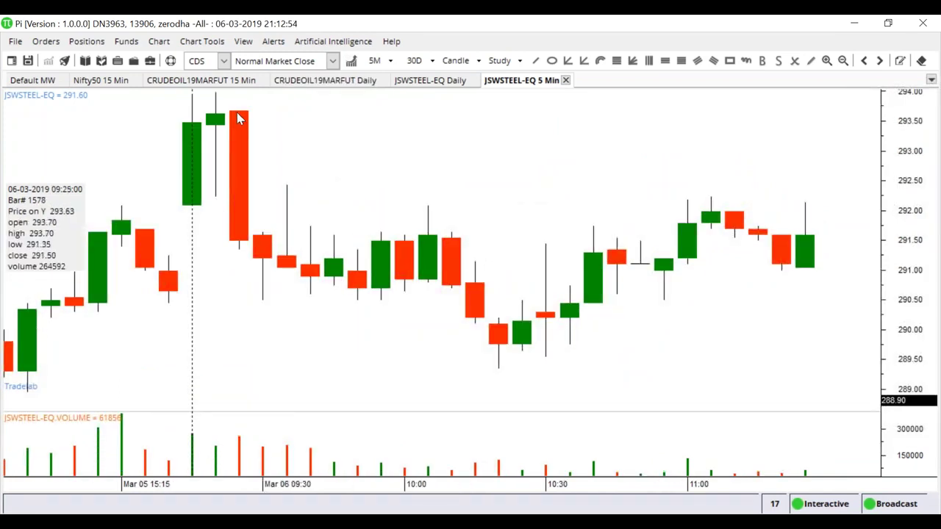
right_click(218, 200)
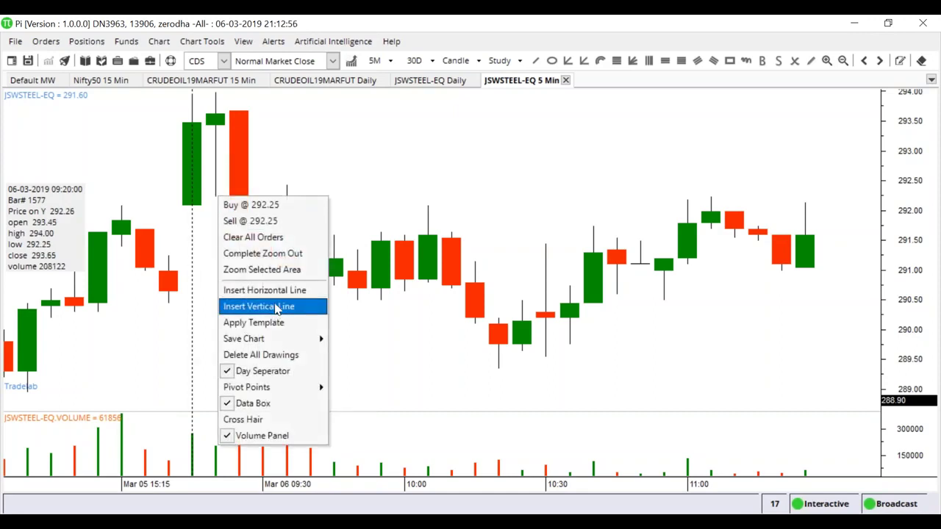
click(275, 289)
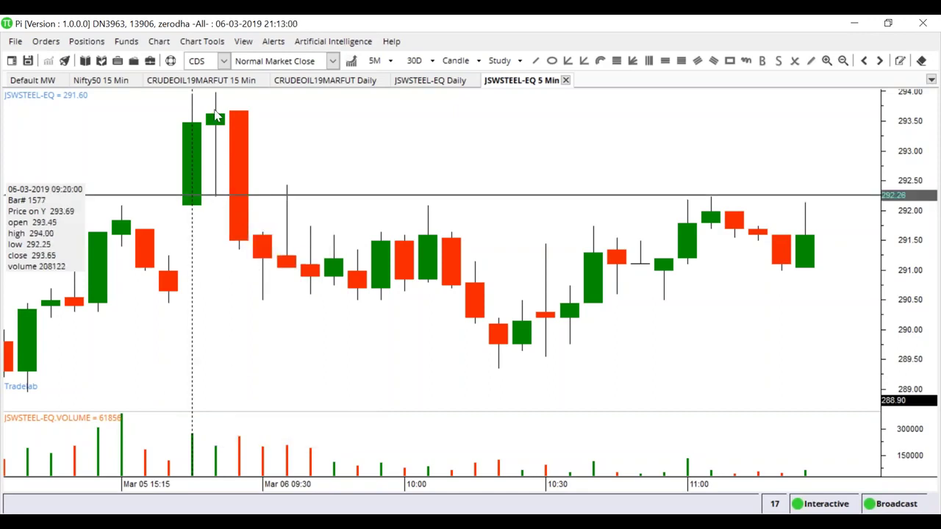
click(226, 198)
drag(225, 199, 220, 202)
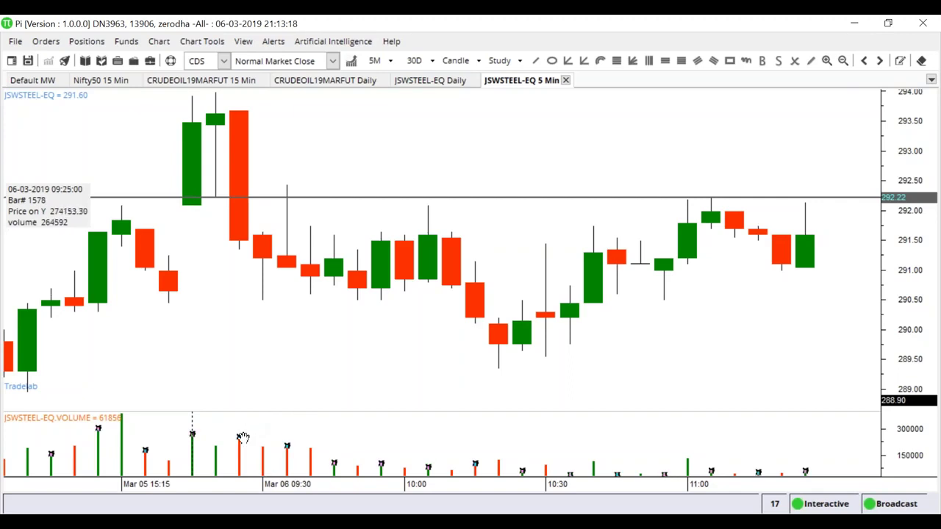
- Insert a horizontal line at 260226.00 in the volume pane, near the top of the Mar 6 09:25 volume bar
scroll(234, 436, down, 2)
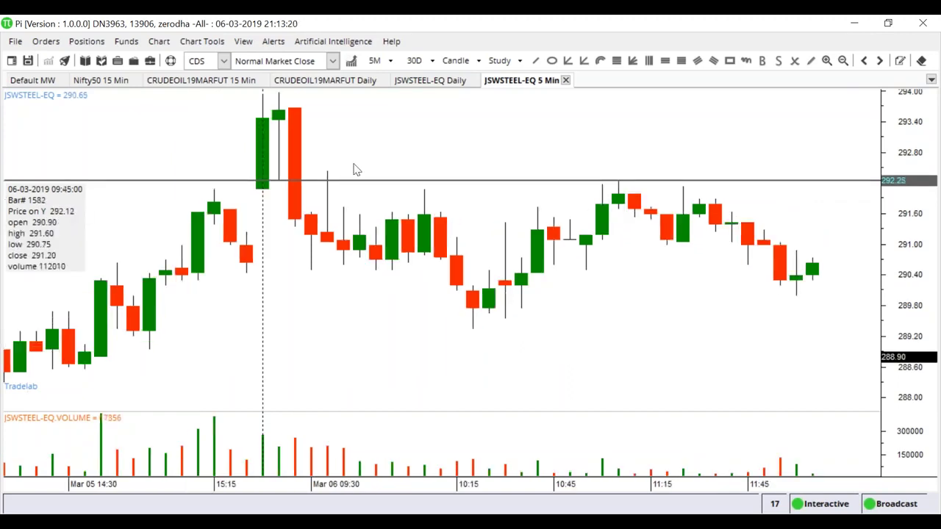
right_click(297, 444)
click(349, 282)
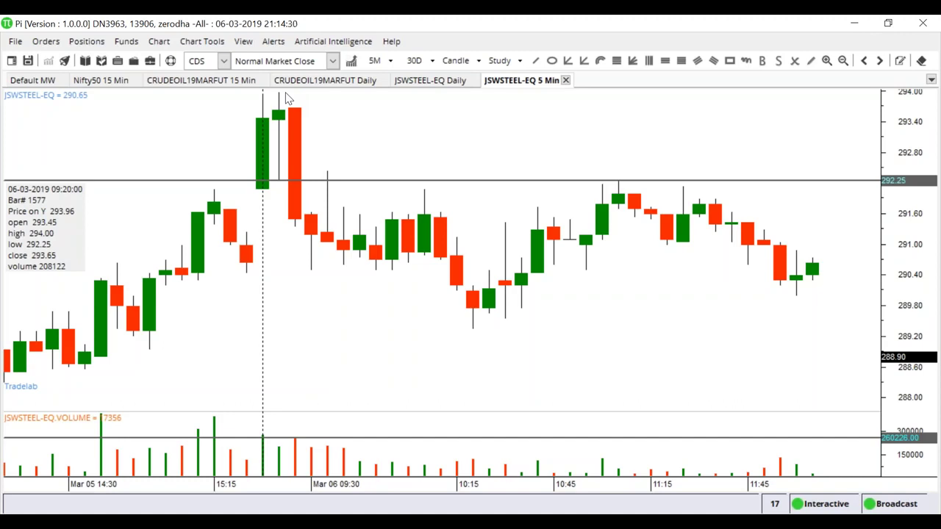
- Insert a horizontal line at 291.33 on the price chart, at the high of the Mar 6 09:50 candle
scroll(272, 296, up, 2)
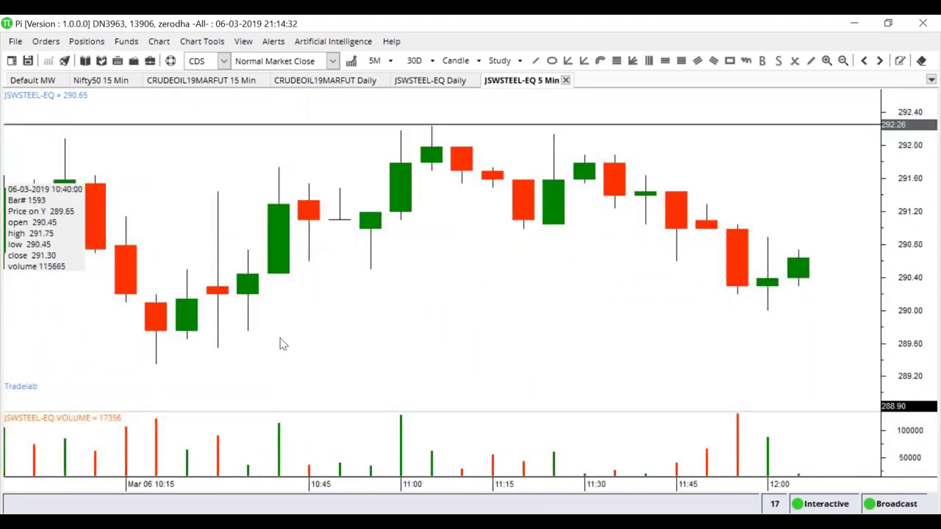
key(Left)
key(Left)
key(Left)
key(Left)
key(Left)
key(Left)
key(Left)
key(Left)
key(Left)
key(Left)
key(Left)
key(Left)
key(Left)
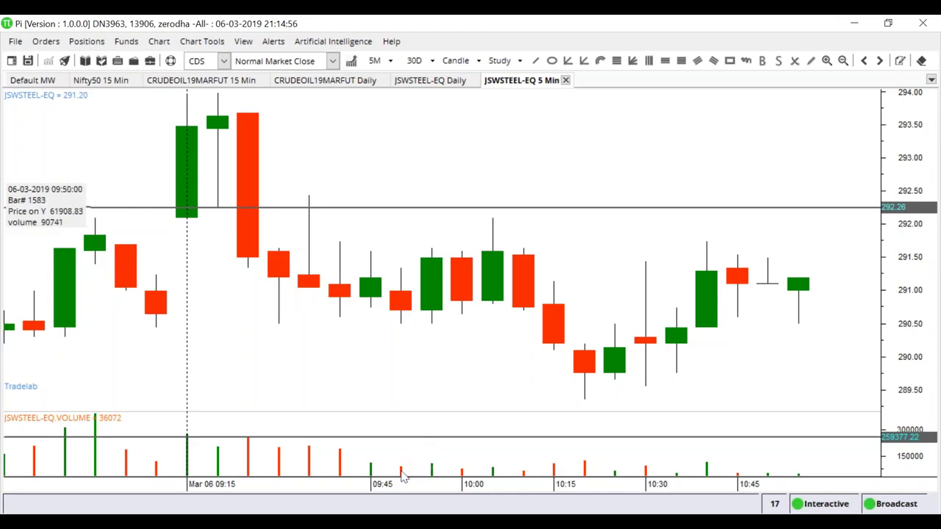
right_click(401, 273)
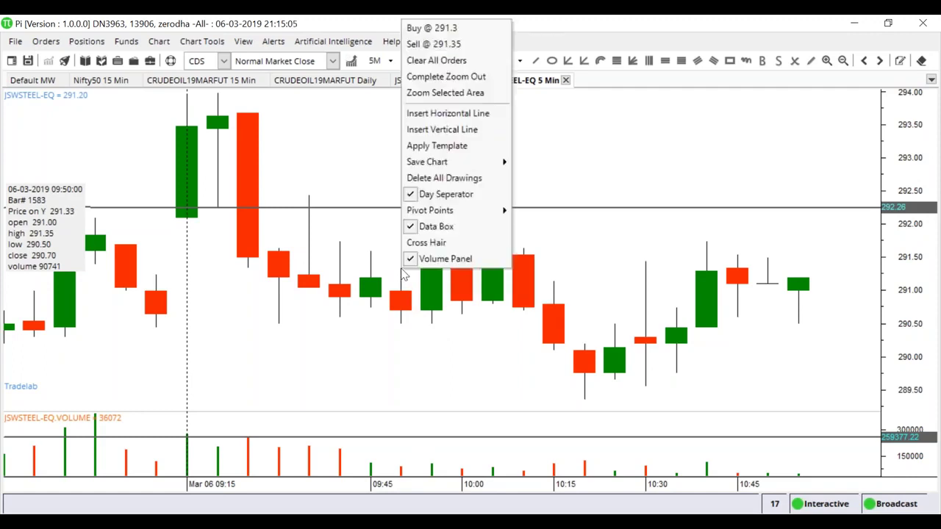
click(454, 112)
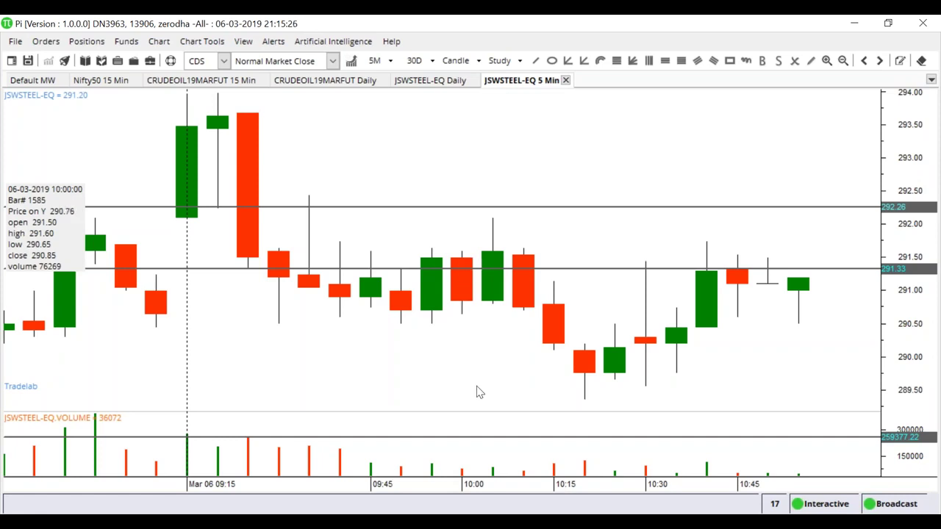
- Insert a horizontal line at 112326.29 in the volume pane, near the top of the Mar 6 09:55 volume bar
right_click(437, 468)
click(485, 323)
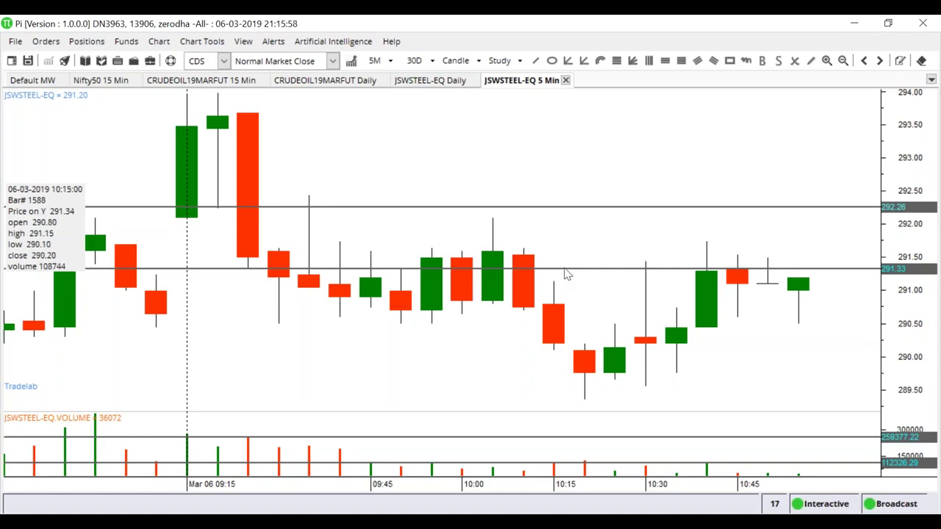
scroll(566, 274, down, 5)
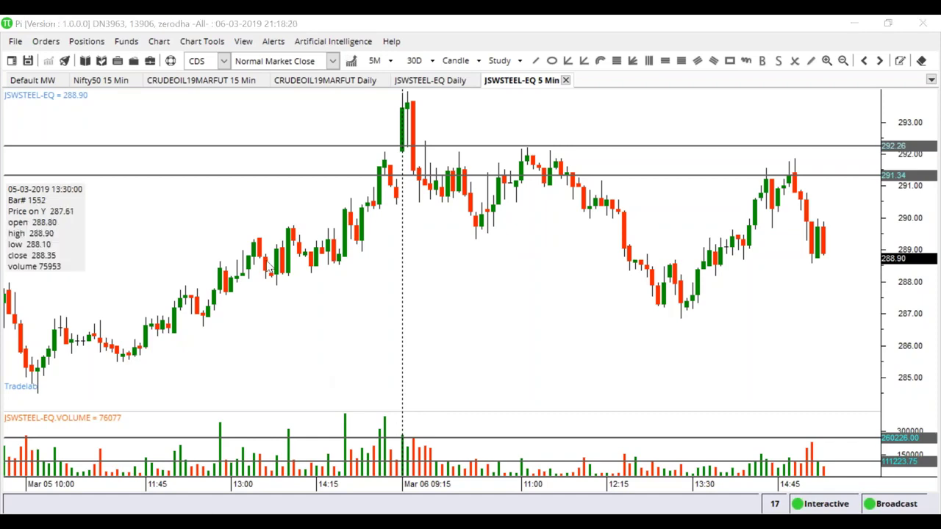
- Open the Performace Sheet v2 workbook from the 14-Jan-2019 folder in Documents and maximize it
key(super+e)
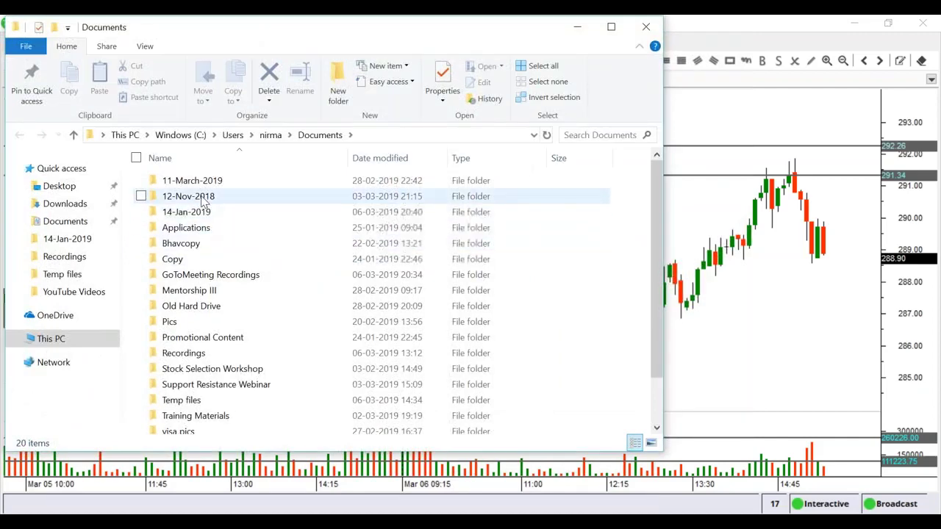
double_click(186, 213)
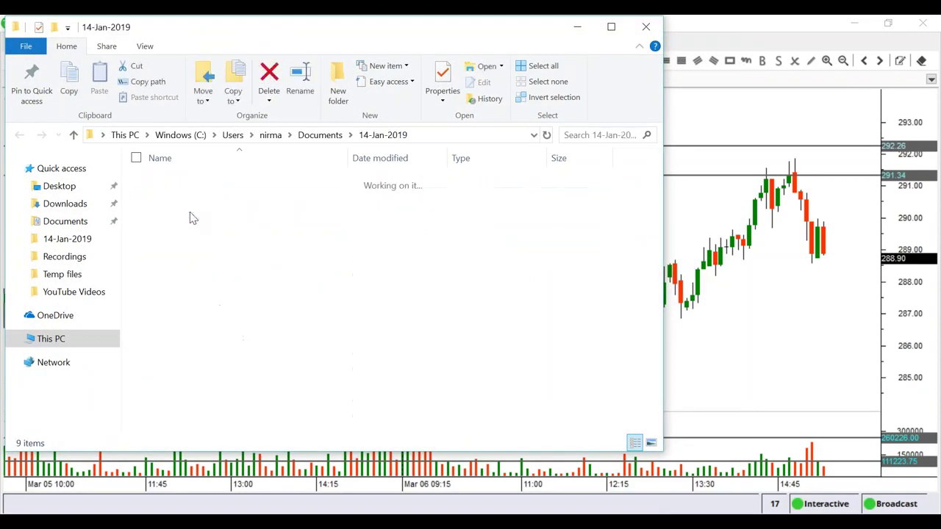
double_click(204, 306)
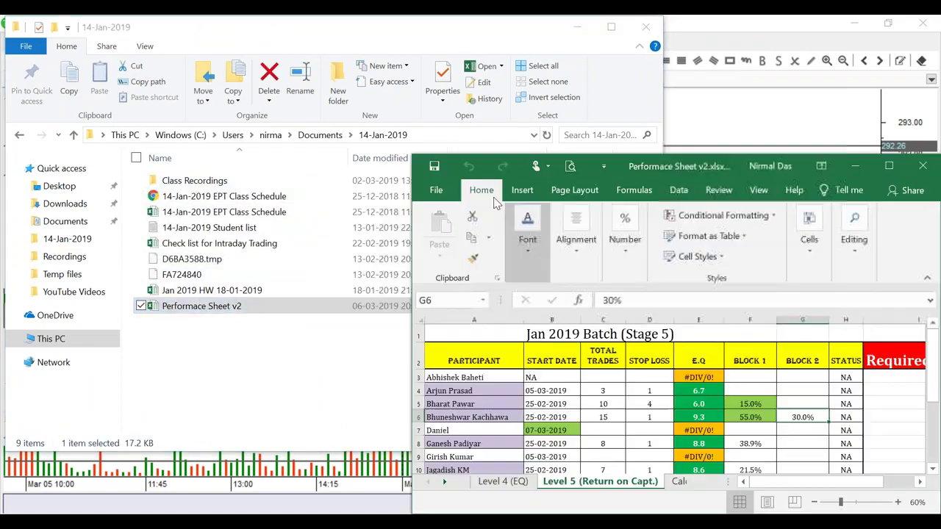
click(889, 166)
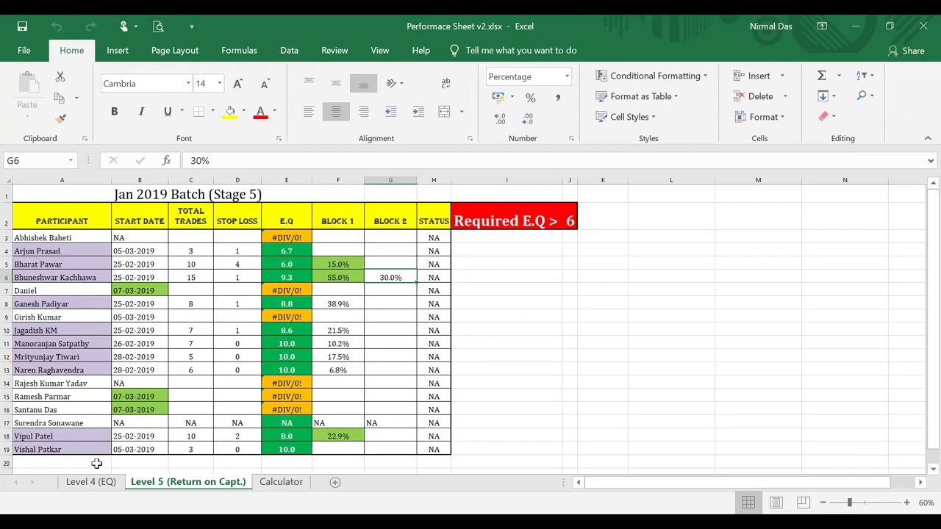
- Examine the first participant's E.Q formula, total trades and stop loss count on the Level 4 (EQ) sheet
click(99, 487)
click(314, 227)
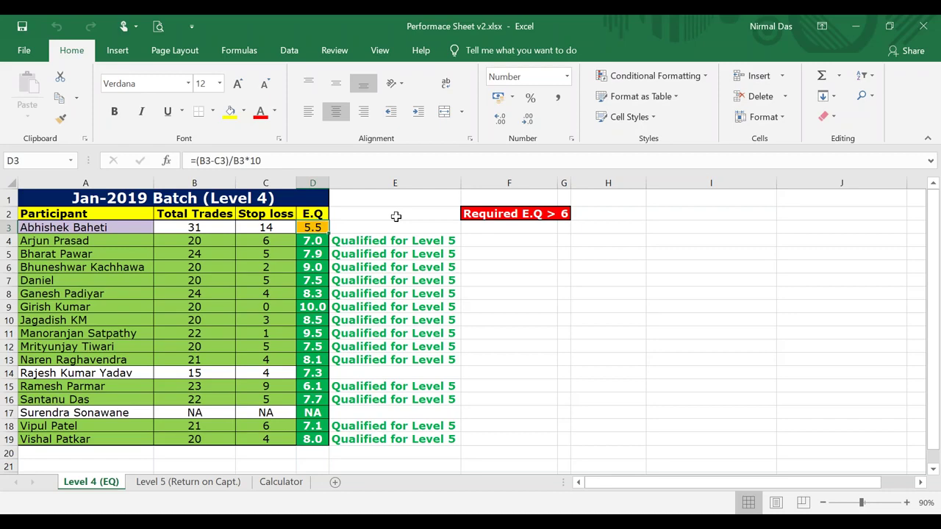
click(199, 229)
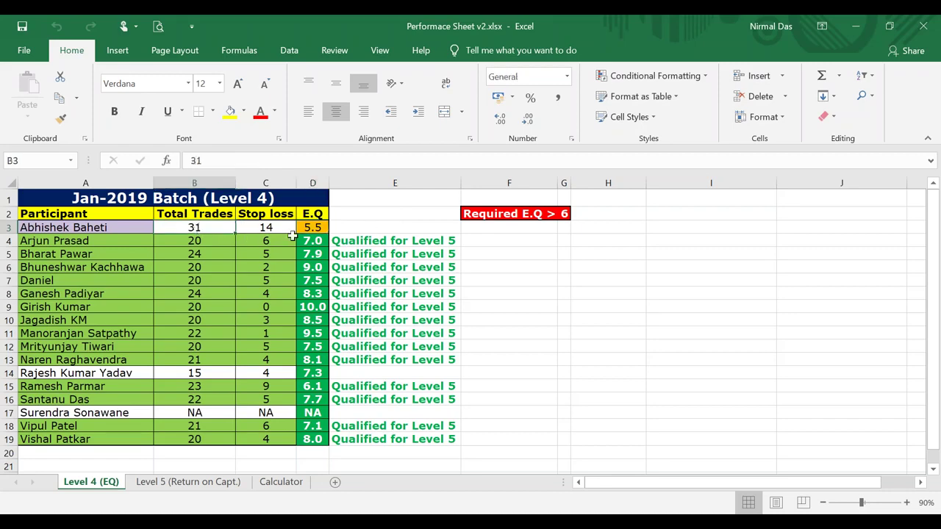
click(274, 229)
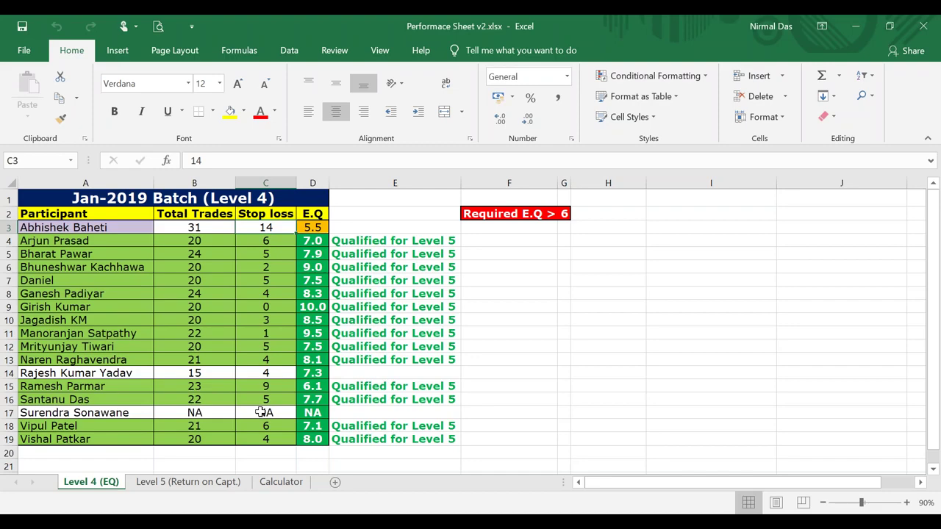
click(194, 227)
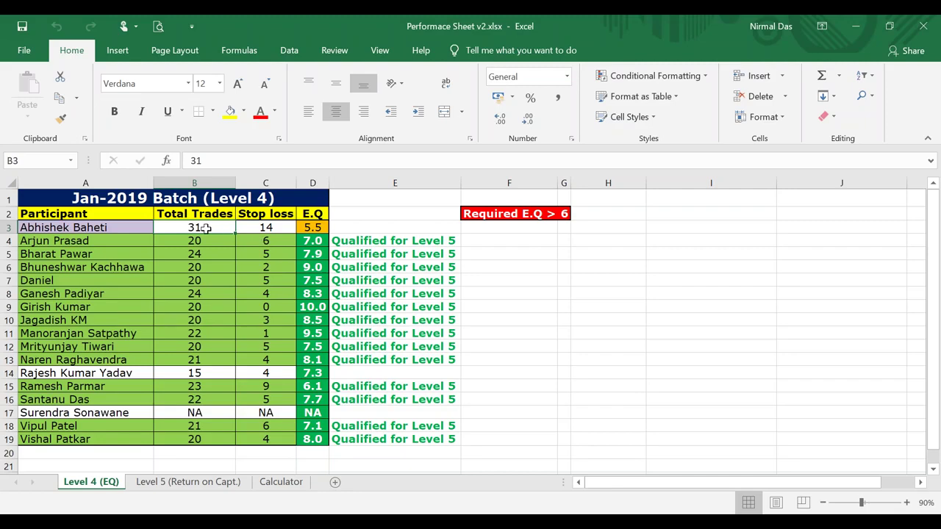
click(272, 226)
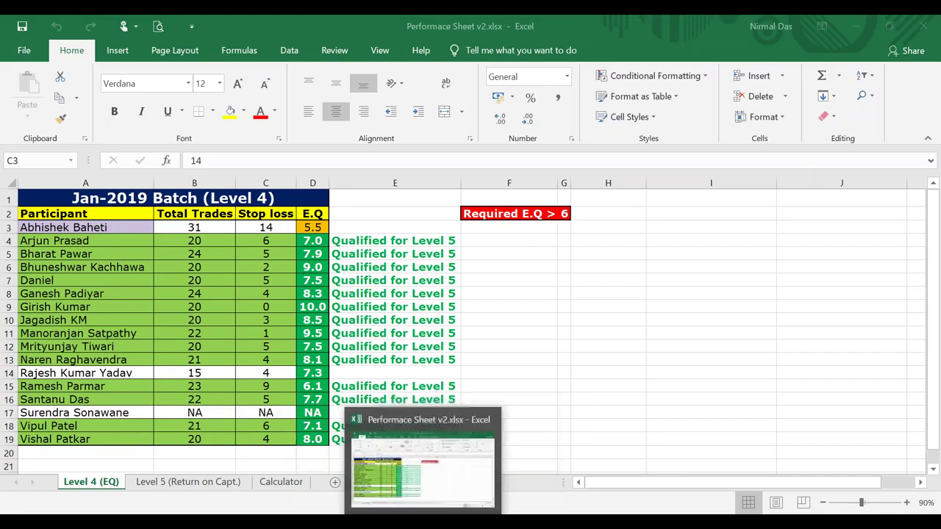
- Switch back to Pi and open a daily chart of USDINR19MARFUT covering 12 months
click(558, 511)
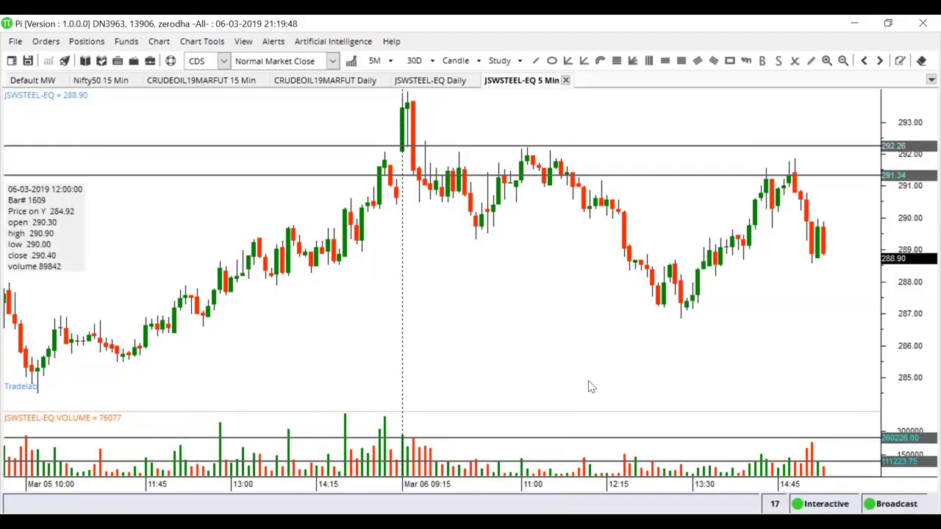
click(18, 82)
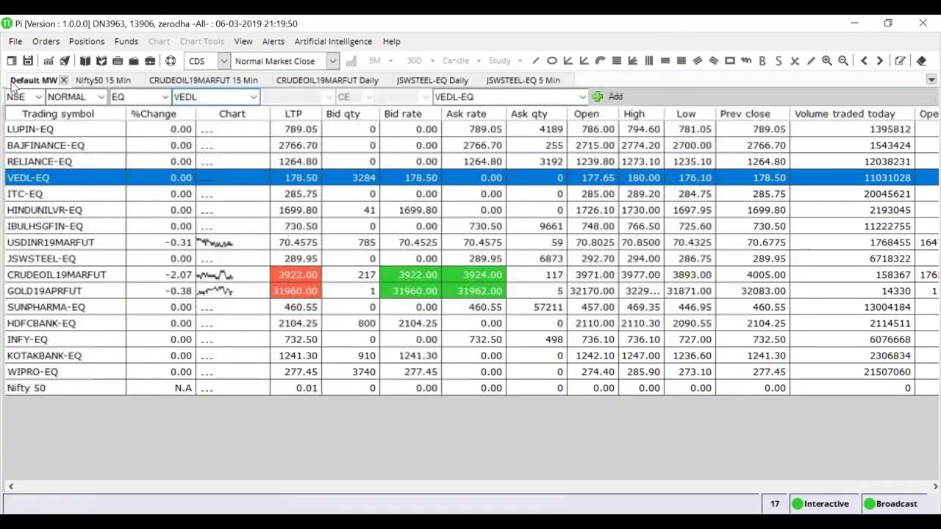
click(71, 245)
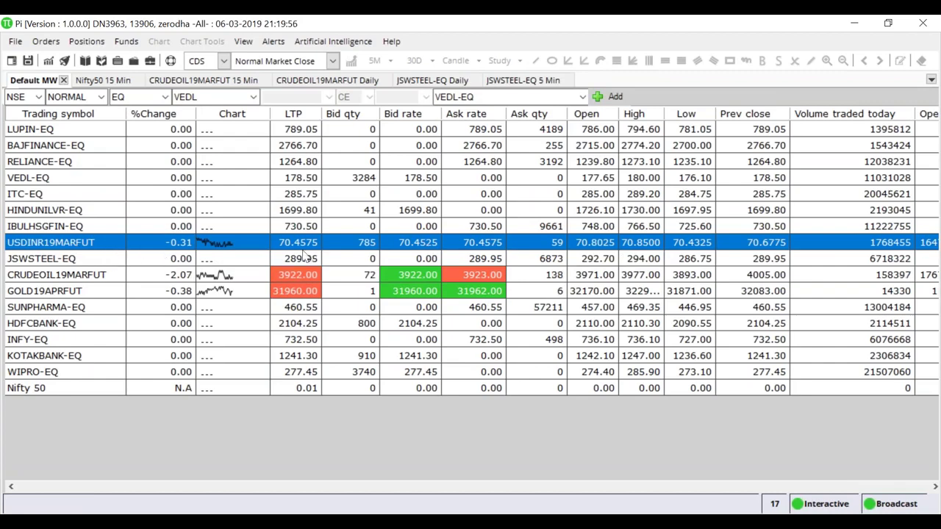
click(50, 63)
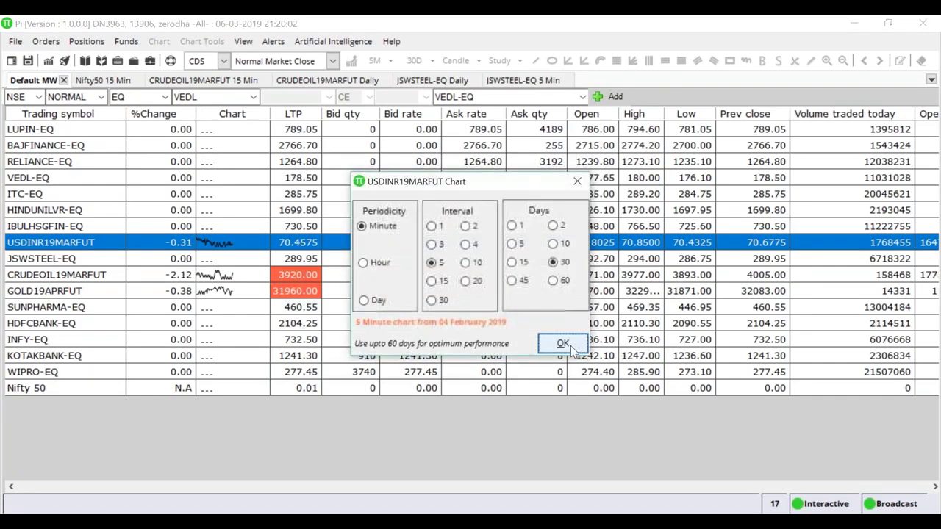
click(375, 301)
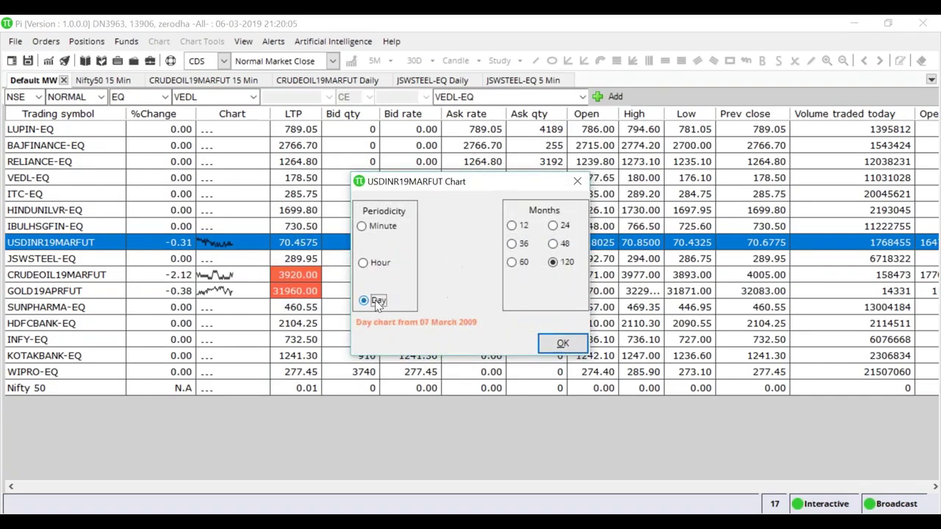
click(517, 231)
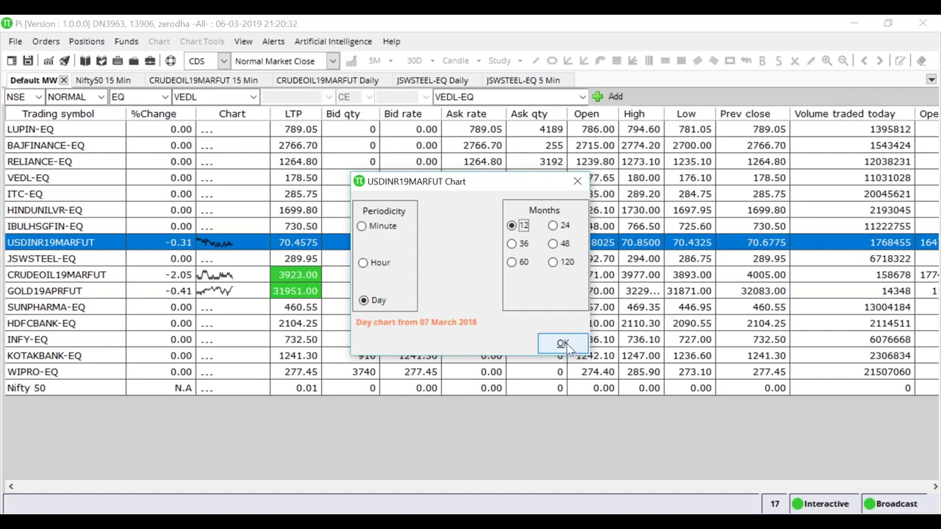
click(564, 345)
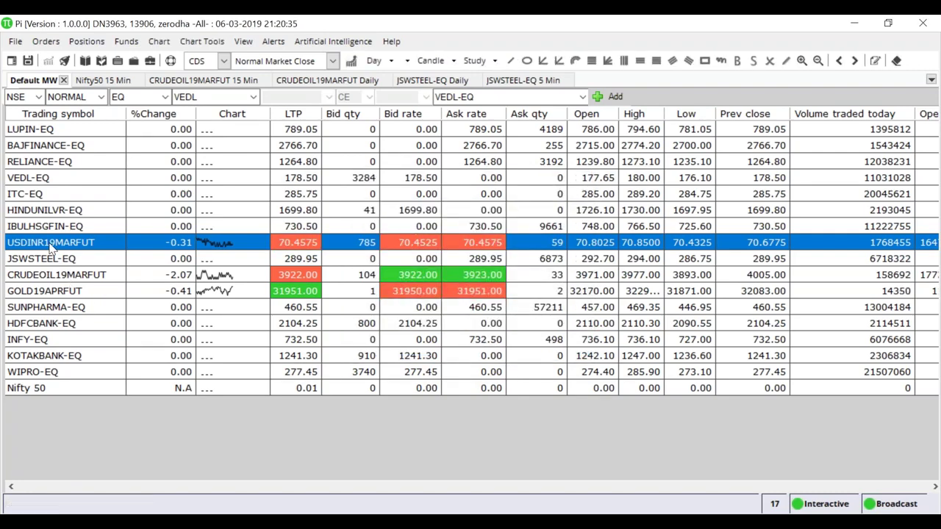
- Add HCLTECH-EQ from NSE to the Default MW market watch and open its daily chart covering 12 months
scroll(746, 261, up, 5)
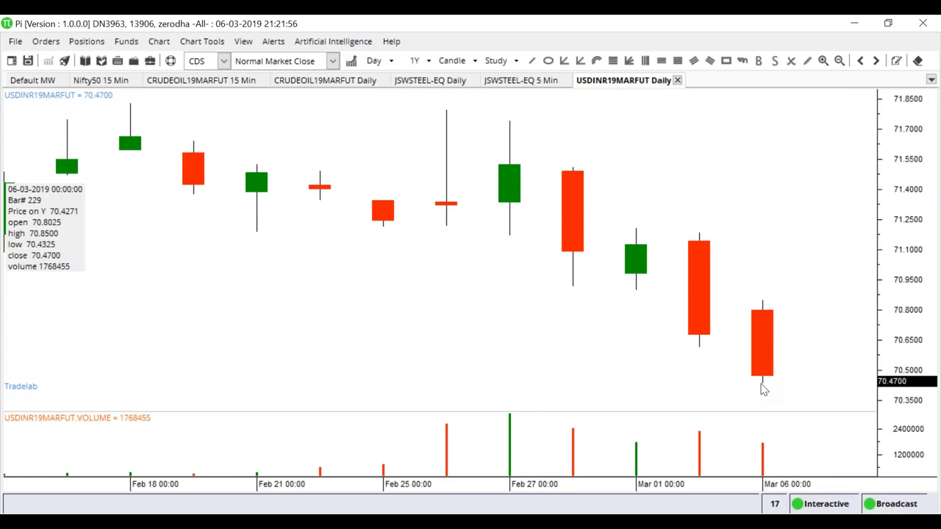
click(31, 80)
text(HCLTECH)
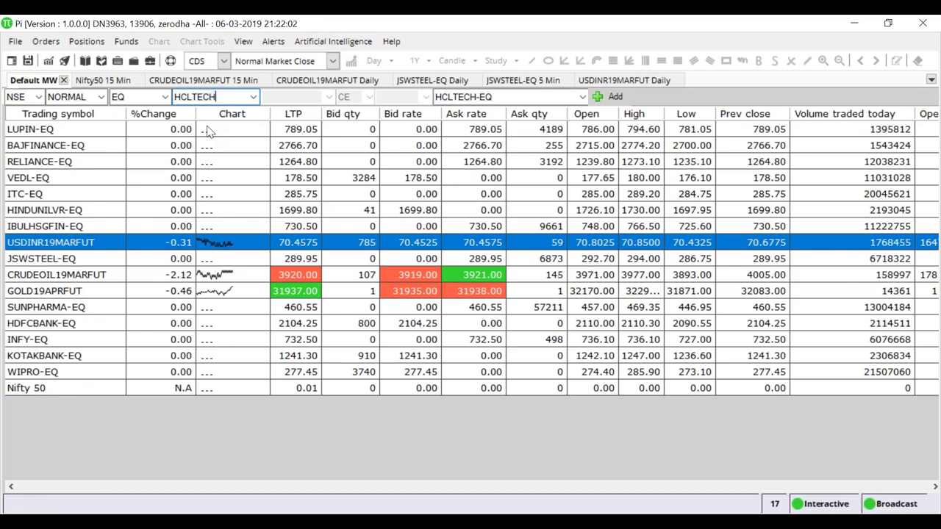
key(Return)
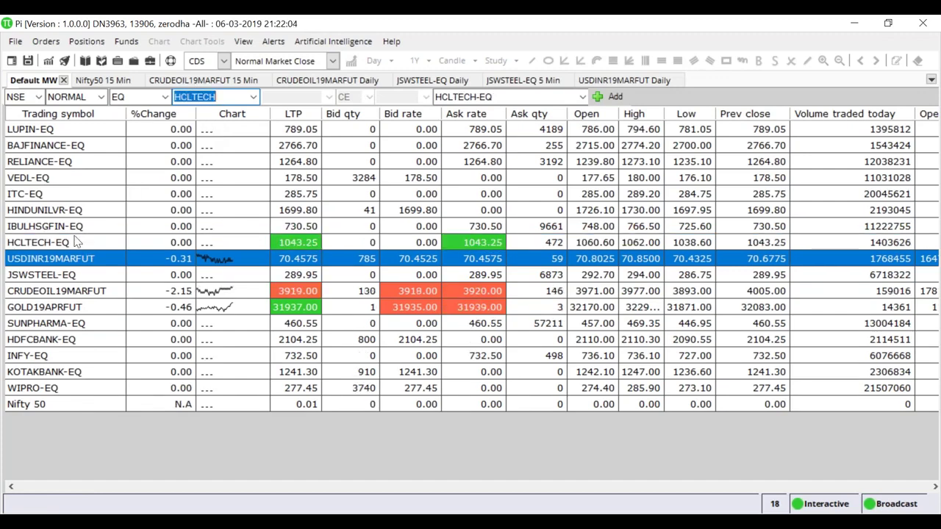
click(76, 238)
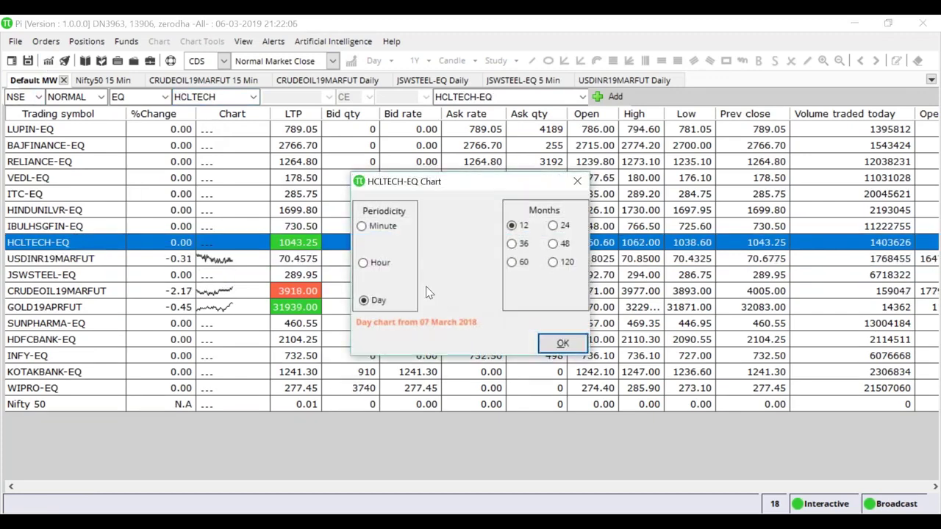
click(562, 347)
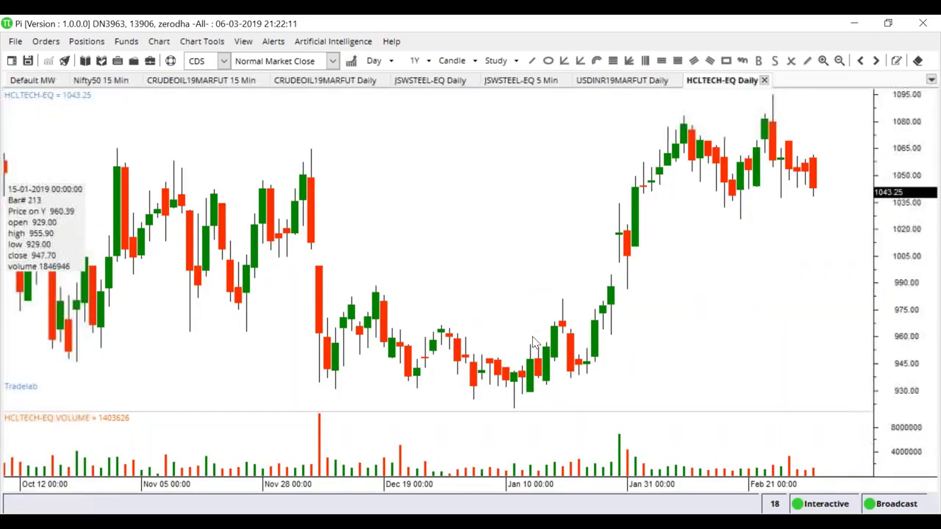
- Examine the recent daily candles and volume of HCLTECH-EQ from mid-January to Mar 06
scroll(855, 303, up, 2)
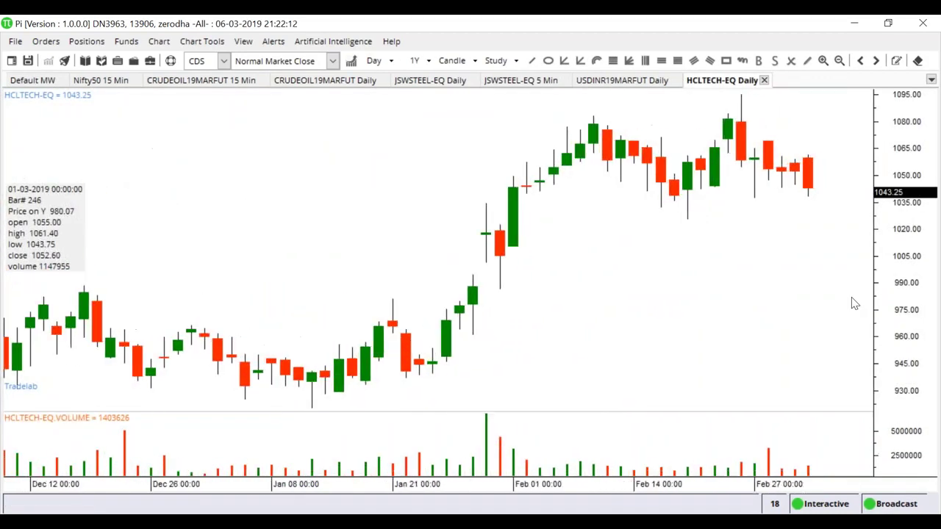
scroll(855, 304, up, 2)
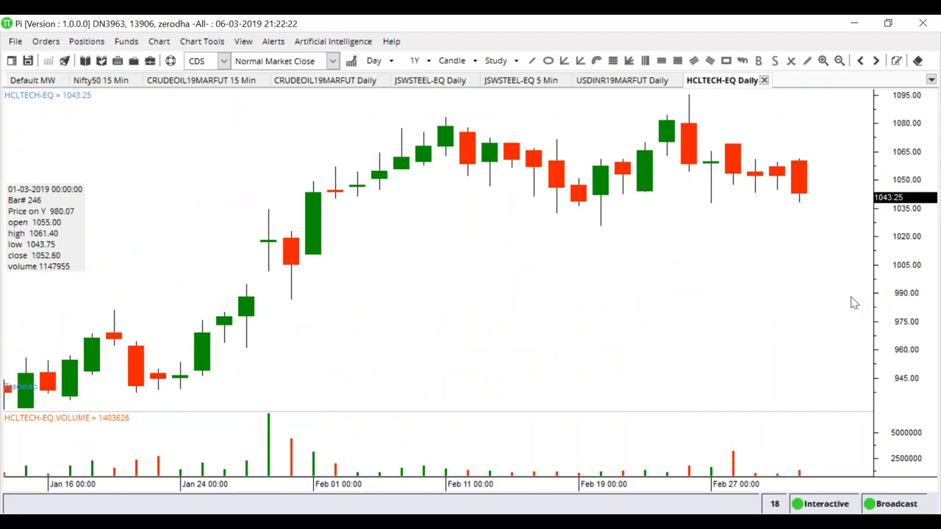
scroll(854, 303, up, 1)
scroll(853, 303, down, 3)
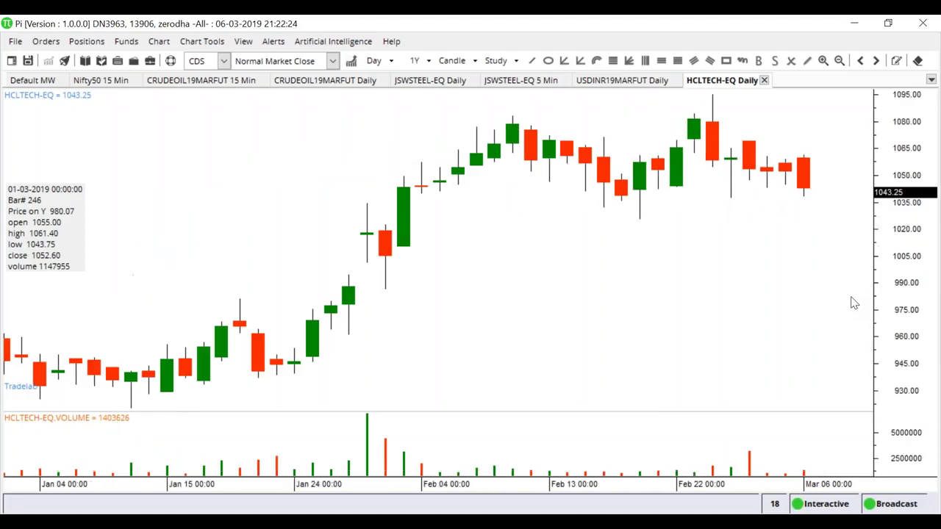
scroll(854, 303, up, 2)
scroll(854, 303, up, 1)
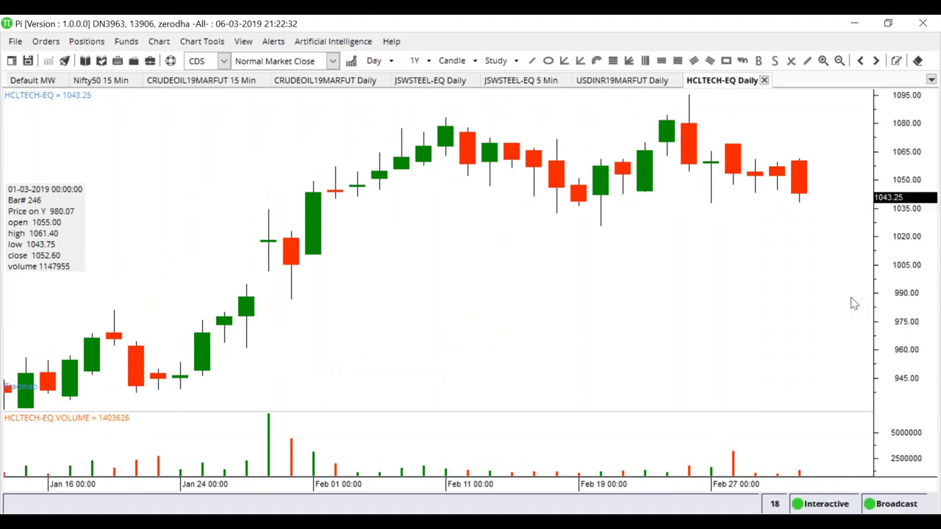
- Review the USDINR19MARFUT daily chart back to late November and check the current London and New York times
click(622, 81)
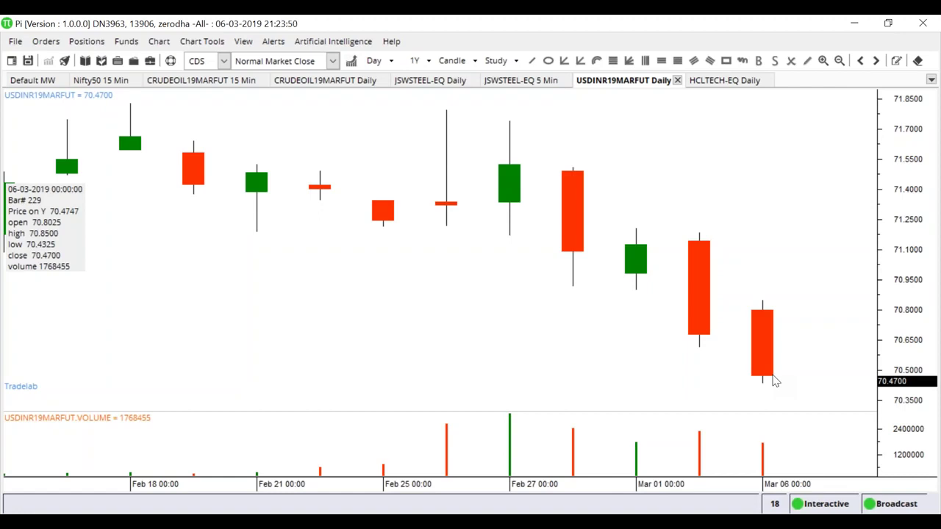
scroll(759, 382, down, 3)
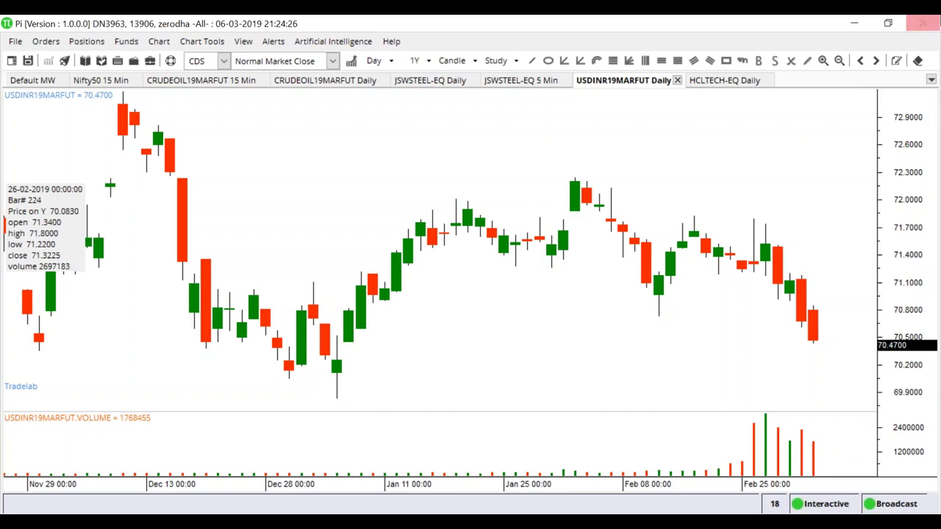
click(739, 510)
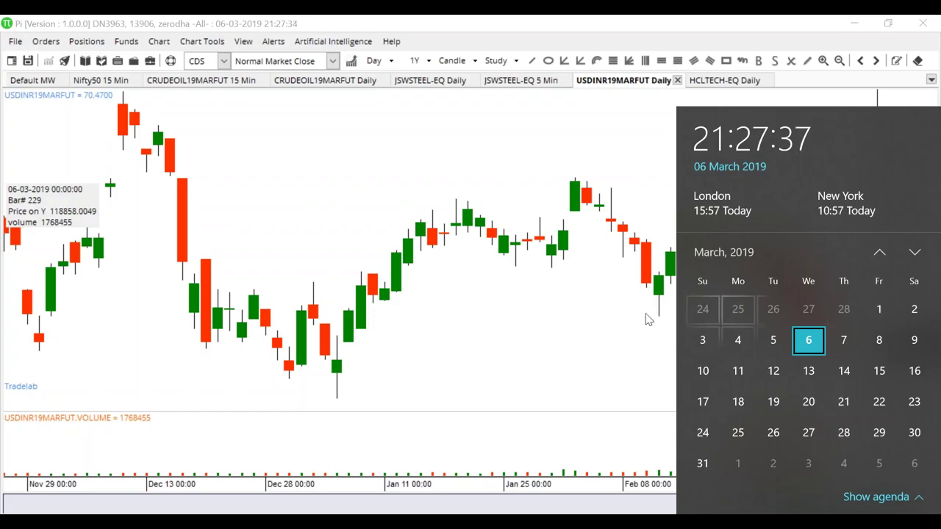
click(356, 95)
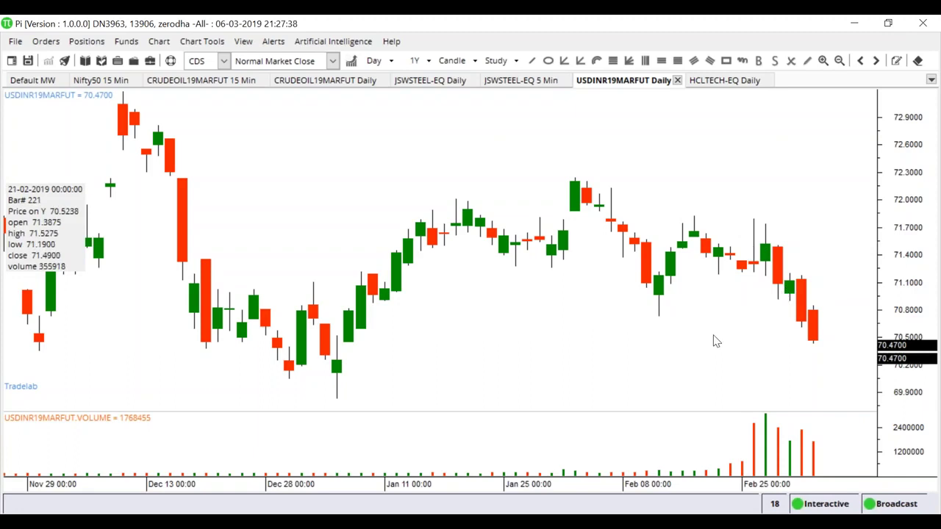
- Review the USDINR19MARFUT daily chart, then bring up the CRUDEOIL19MARFUT daily chart
scroll(714, 341, down, 1)
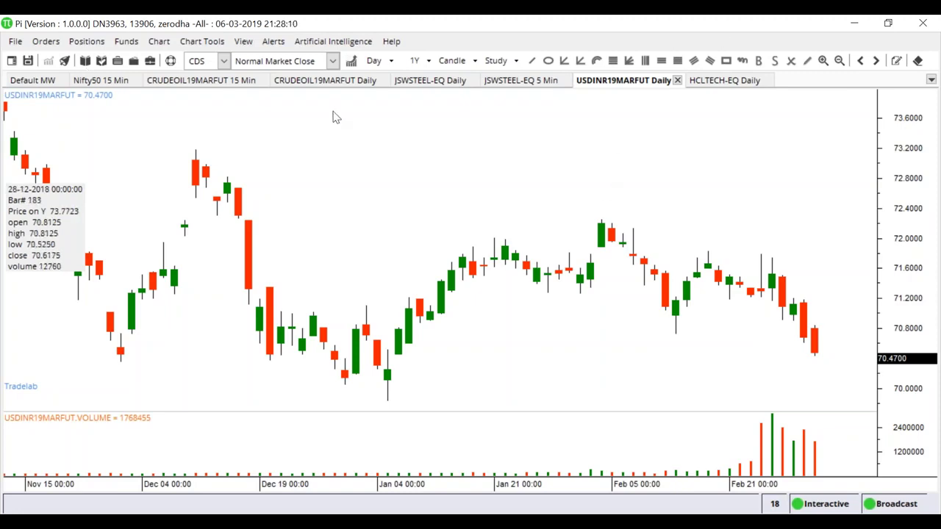
click(324, 82)
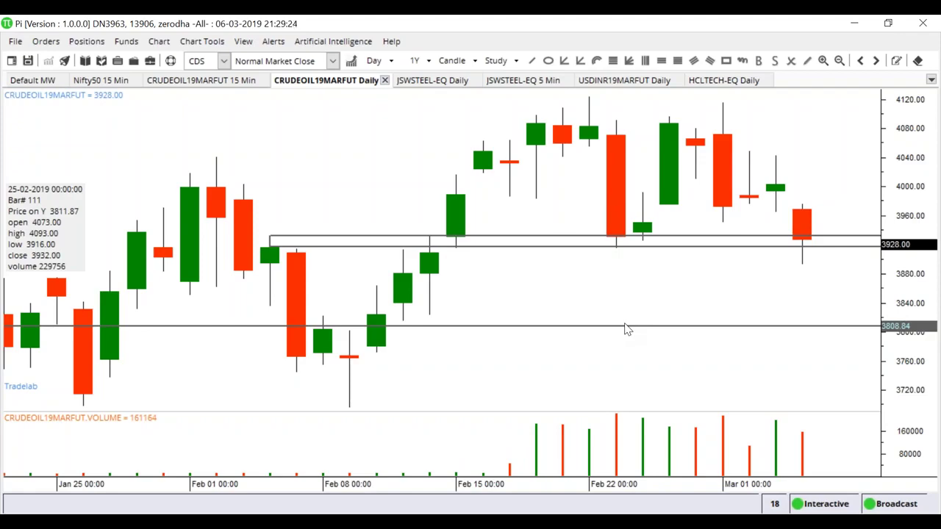
- Add the Nifty Bank index from the NSE INDICES category to the Default MW market watch
click(56, 80)
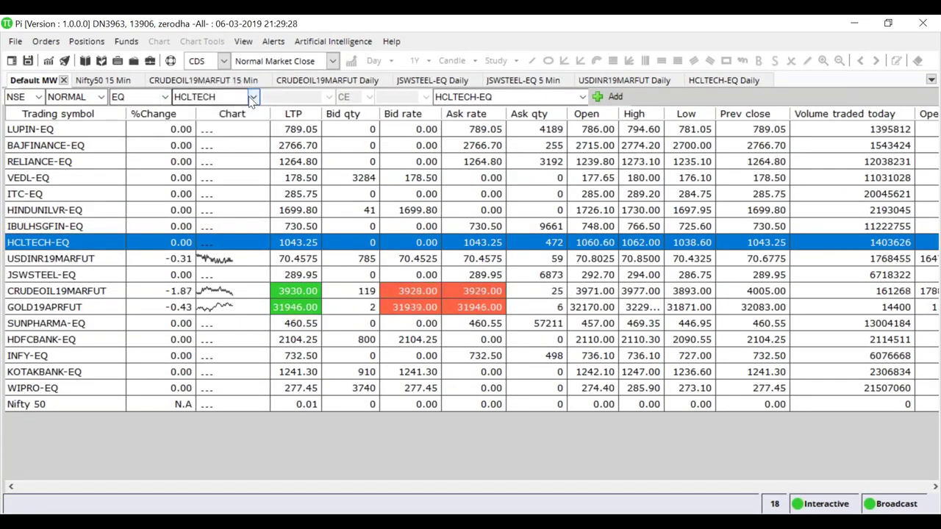
click(164, 96)
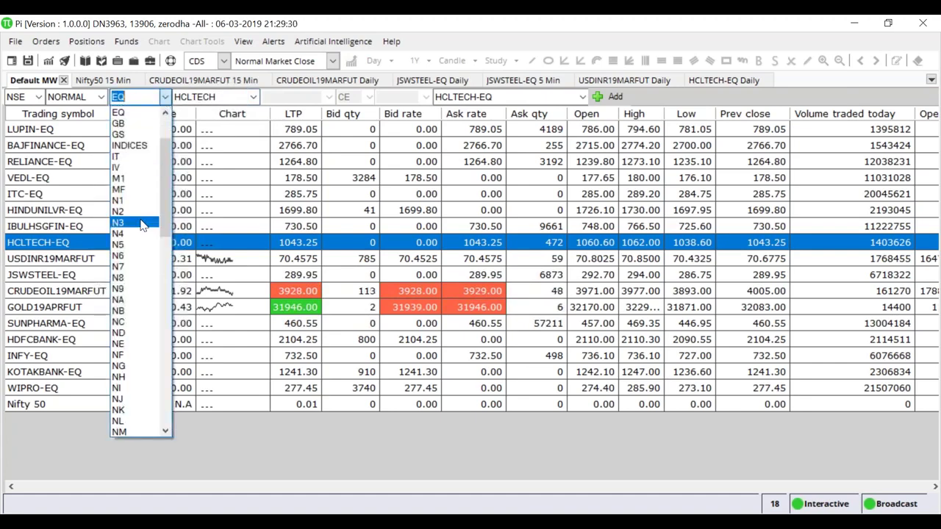
click(139, 145)
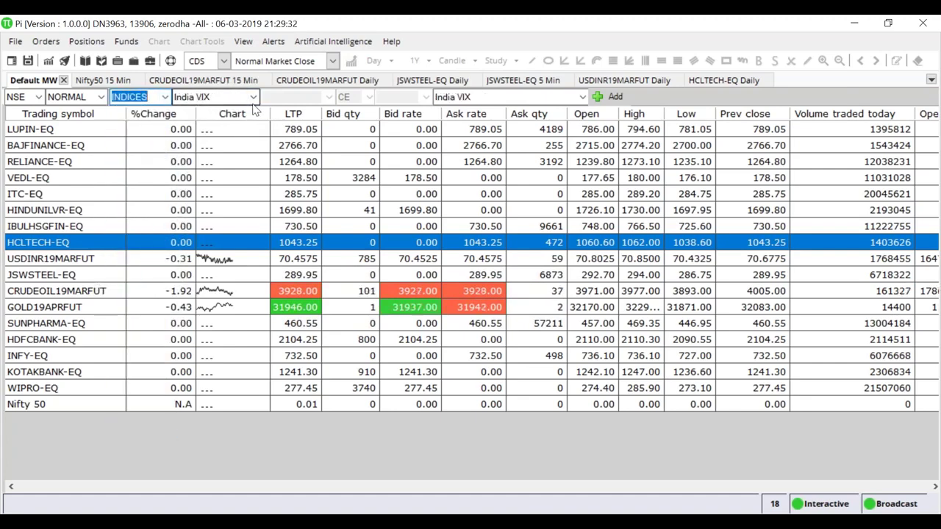
click(252, 96)
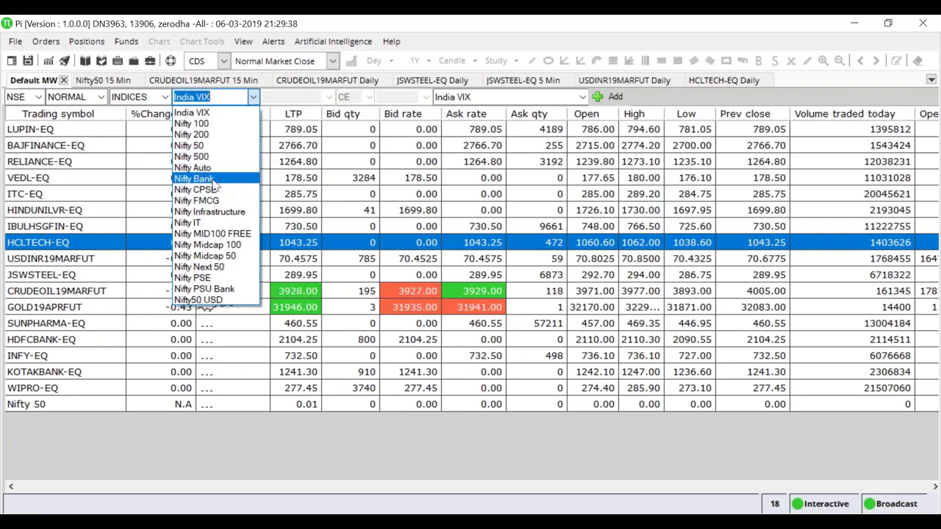
click(213, 179)
click(614, 96)
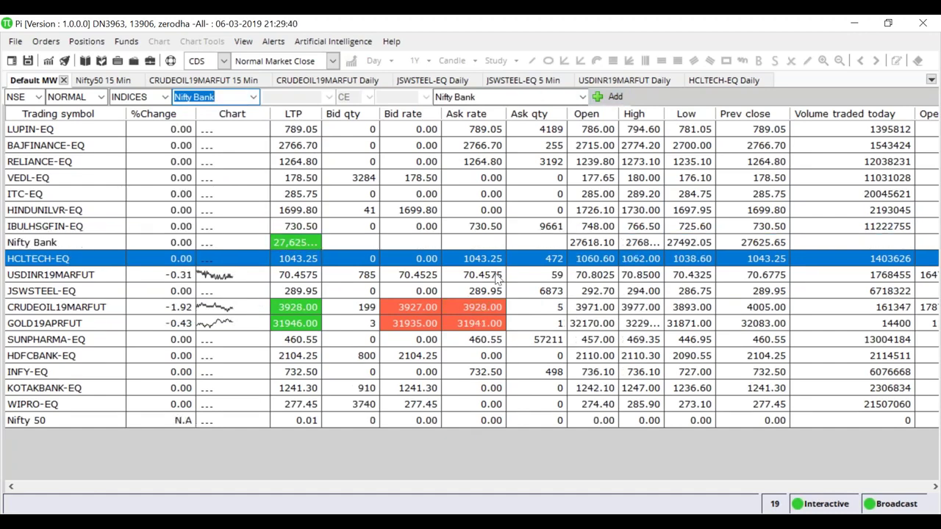
- Open a daily chart covering 12 months for Nifty Bank
click(94, 247)
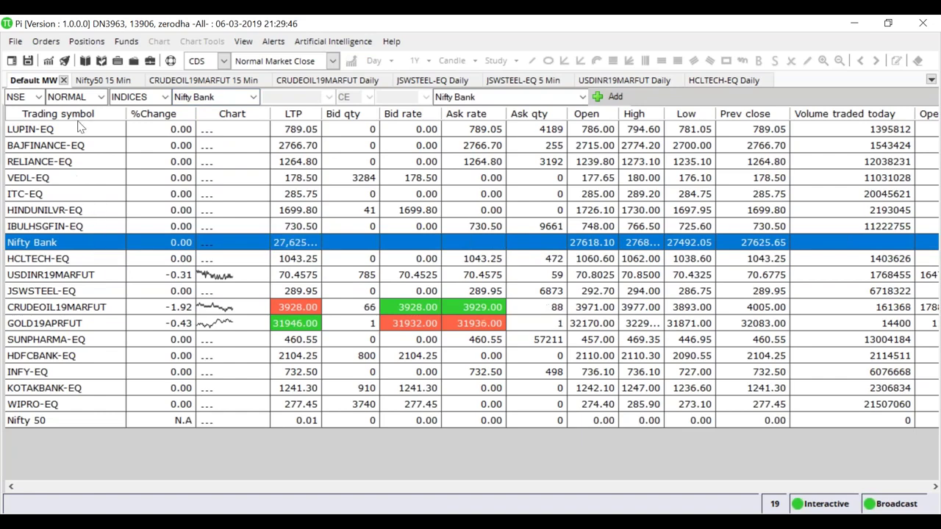
click(49, 60)
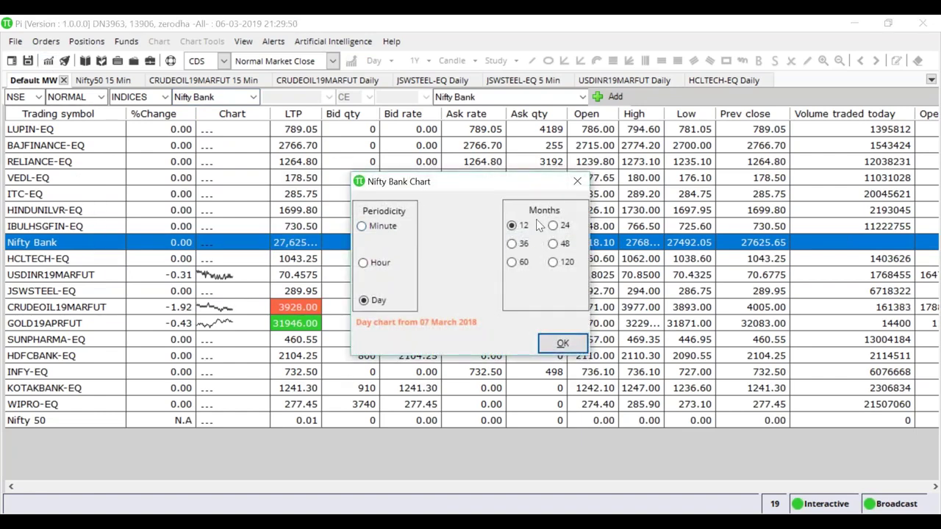
click(563, 345)
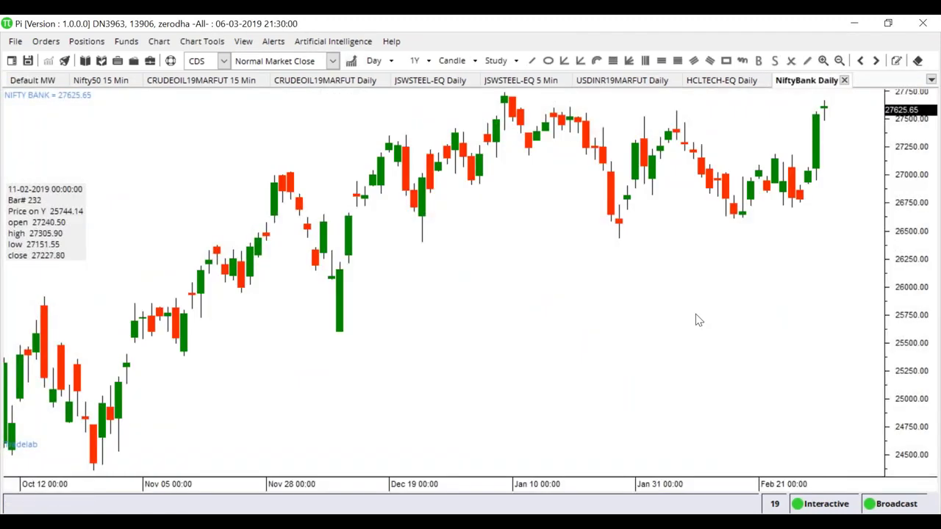
- Draw three connected trend lines on the Nifty Bank chart, linking the late-January low, early-February high, mid-February low and latest March high
scroll(697, 319, up, 2)
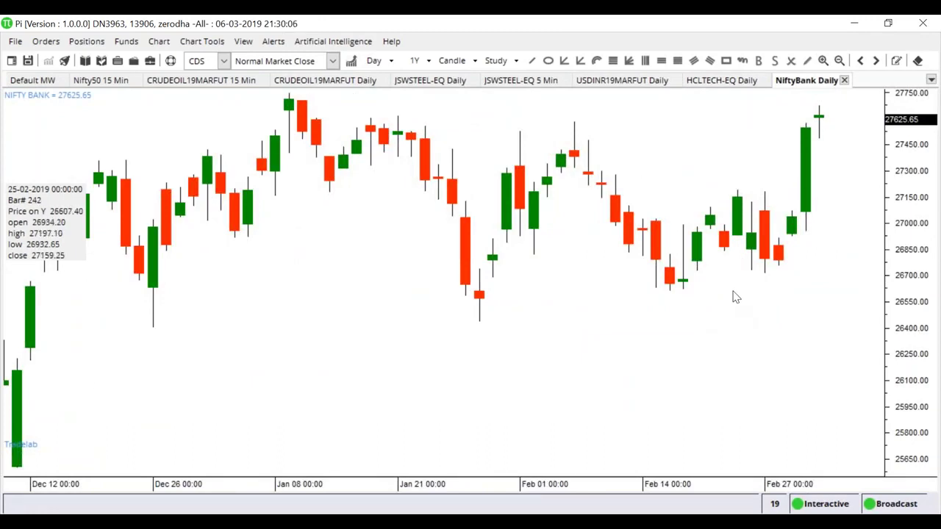
scroll(733, 295, up, 2)
scroll(728, 296, down, 3)
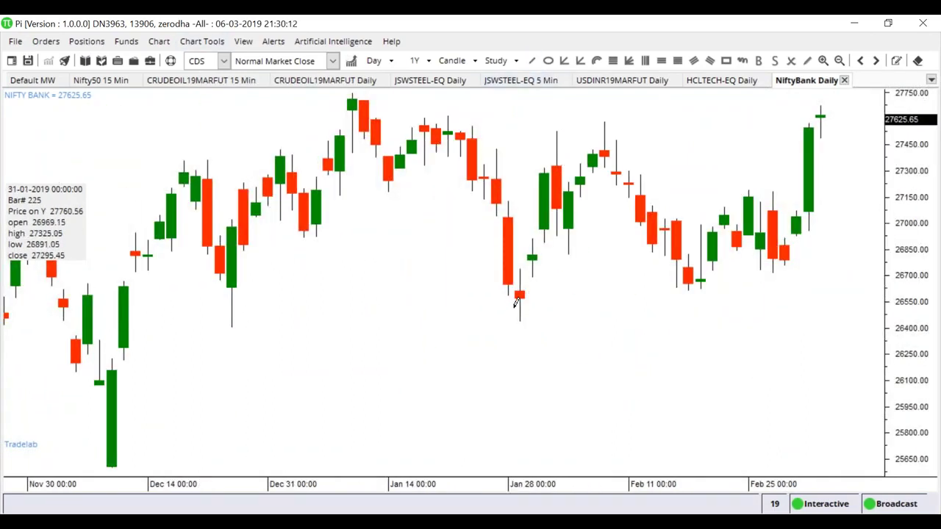
mouse_move(520, 318)
mouse_down()
mouse_move(566, 146)
mouse_move(557, 123)
mouse_move(604, 120)
mouse_up()
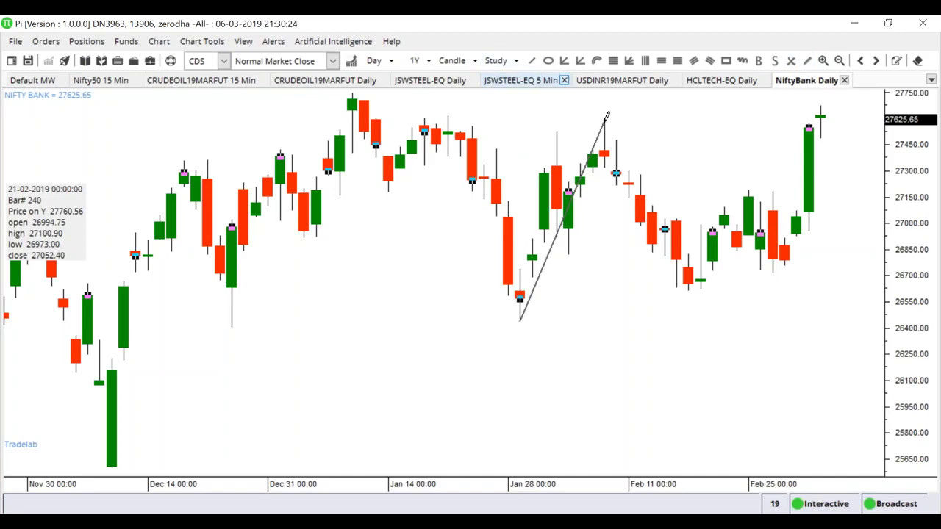
drag(604, 120, 687, 289)
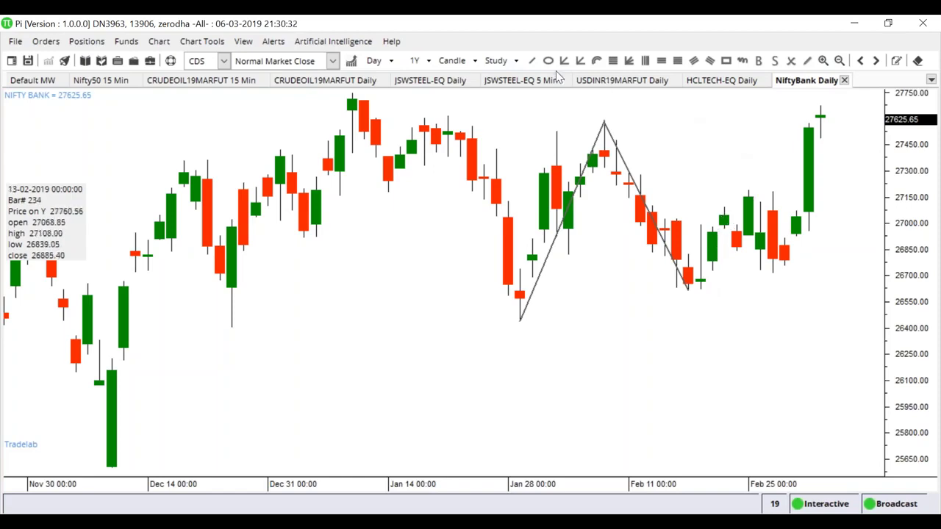
click(687, 287)
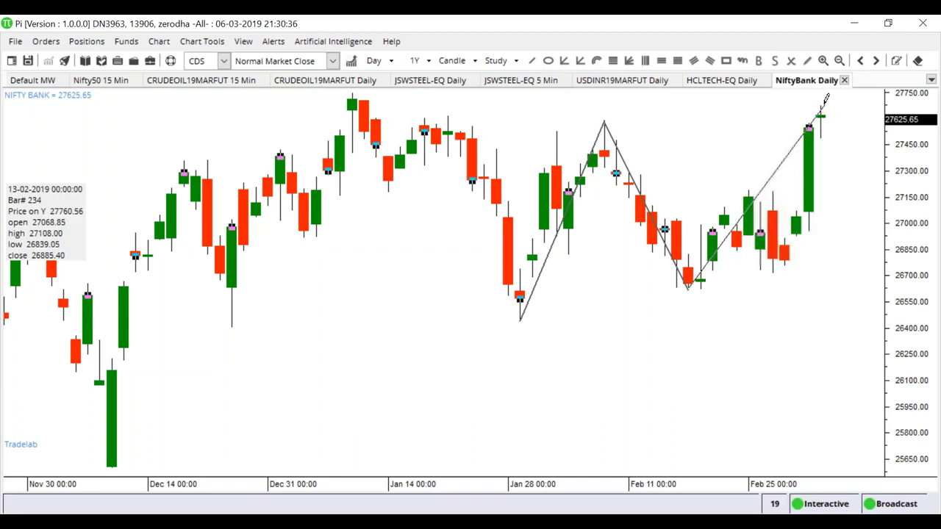
double_click(821, 104)
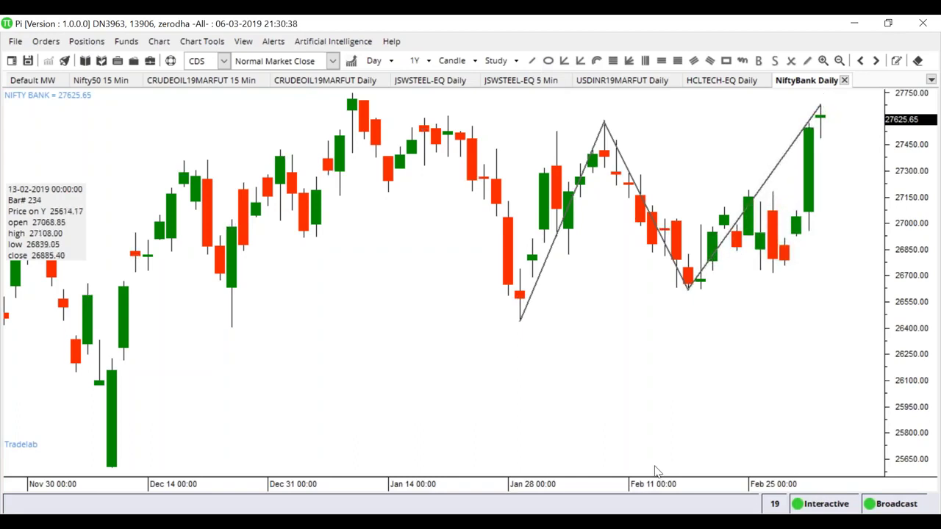
scroll(656, 471, up, 3)
scroll(660, 471, down, 1)
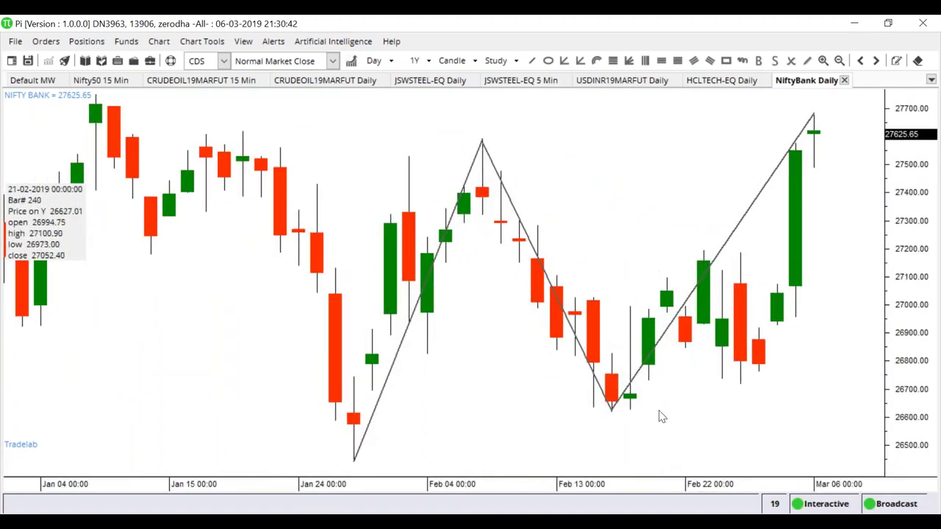
scroll(664, 423, up, 1)
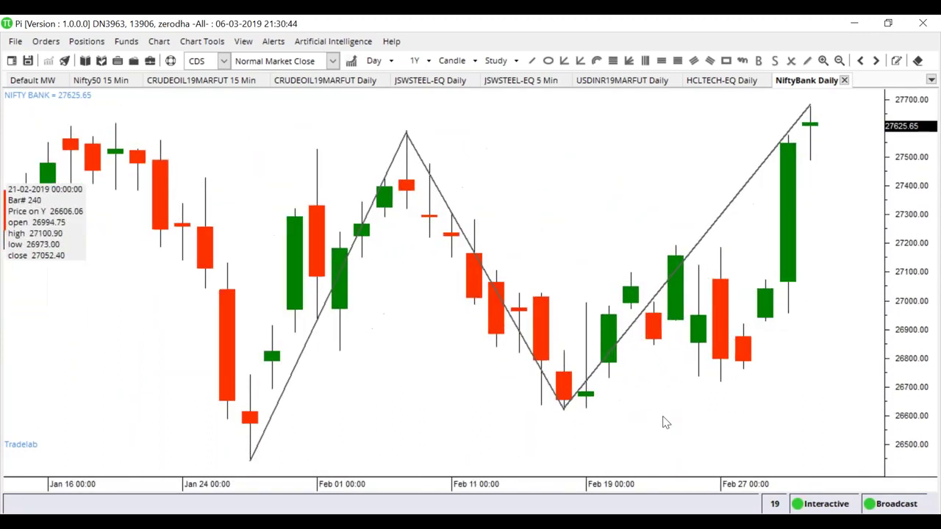
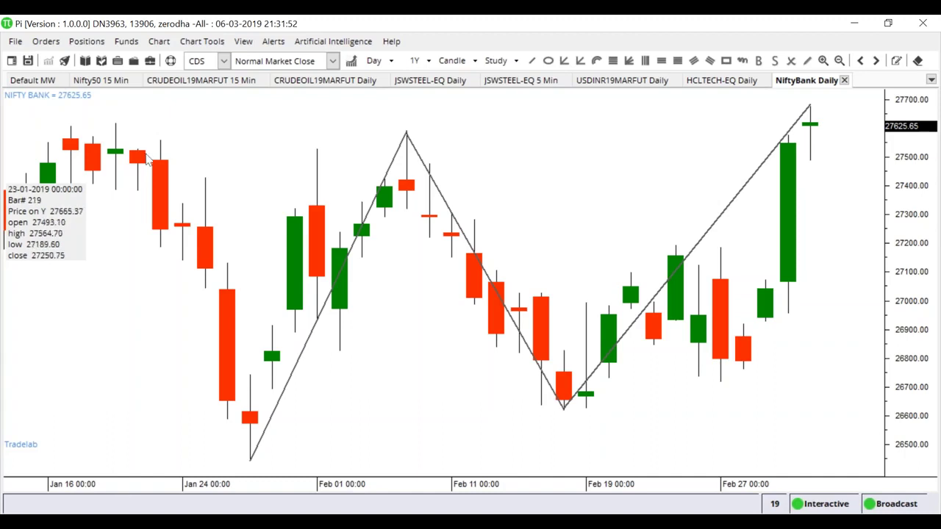
scroll(711, 318, down, 5)
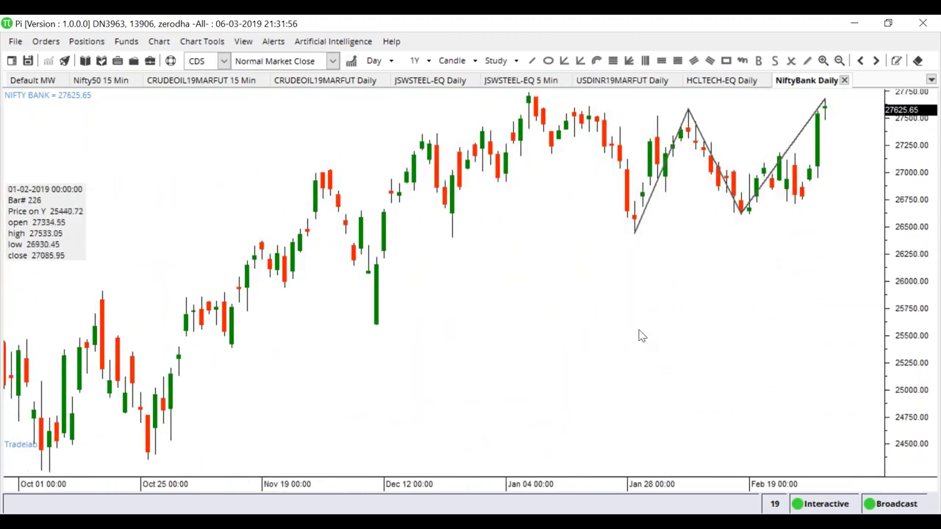
- Add the Nifty Auto index to the Default MW market watch
click(25, 81)
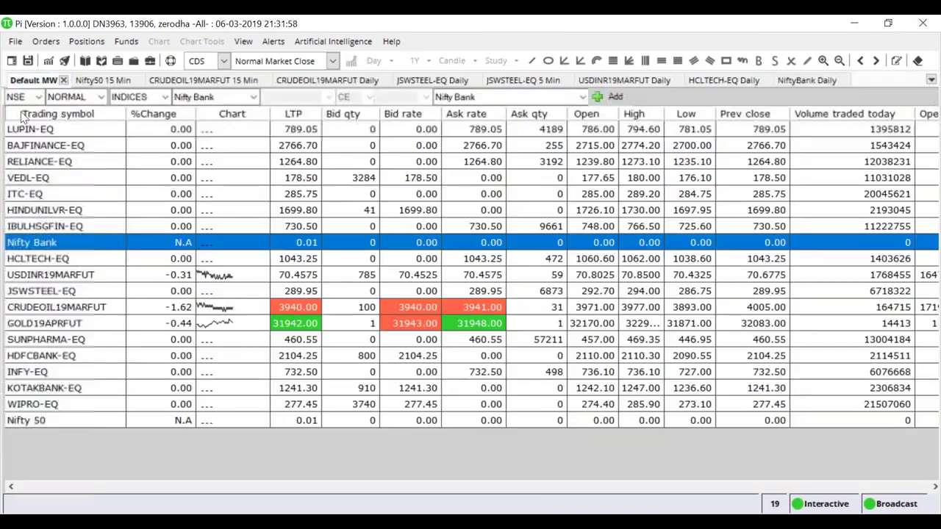
click(252, 97)
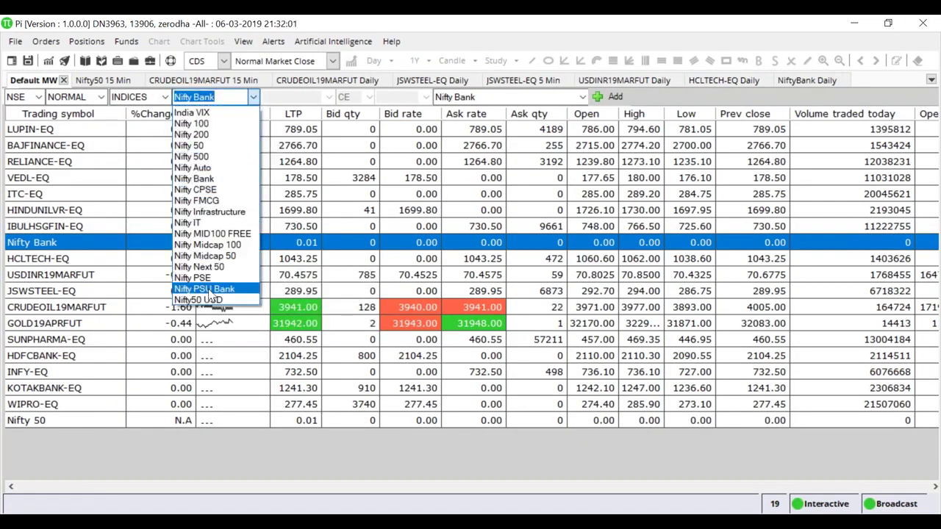
click(197, 169)
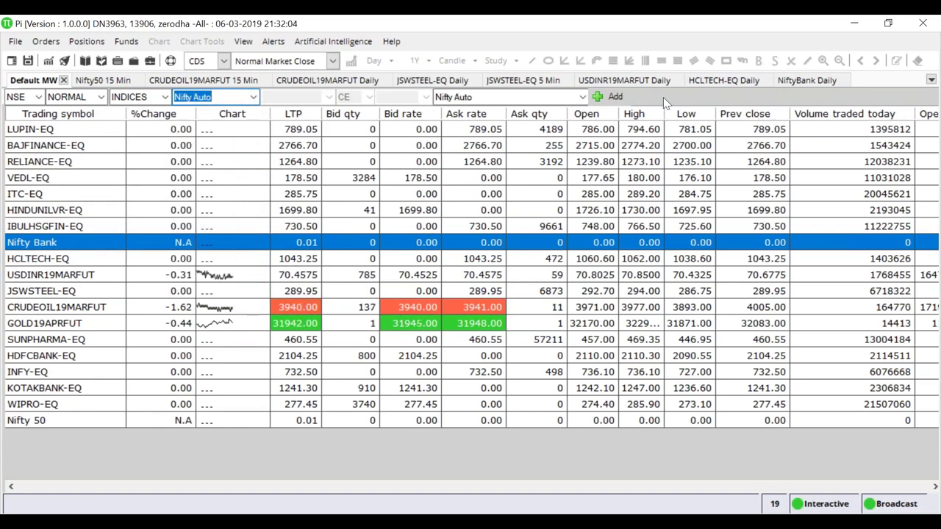
click(610, 96)
- Open a daily chart covering 12 months for Nifty Auto
click(49, 242)
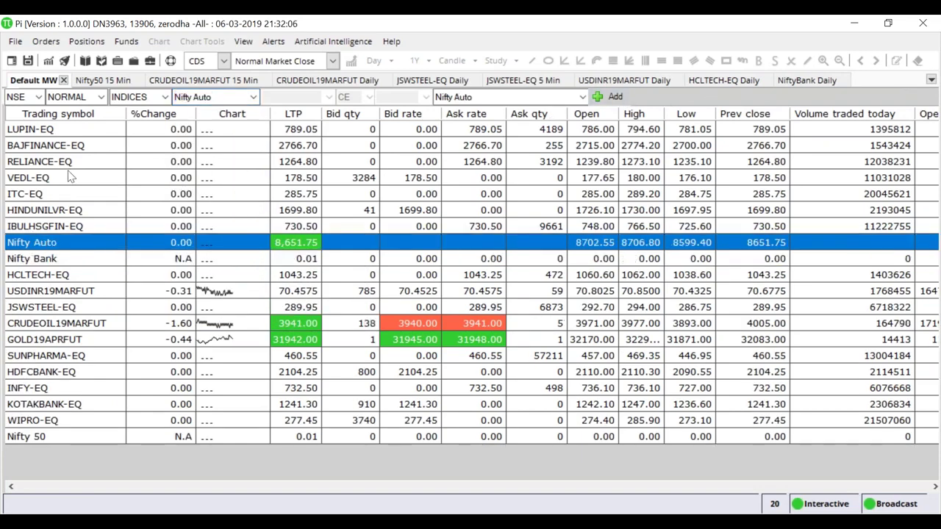
click(49, 62)
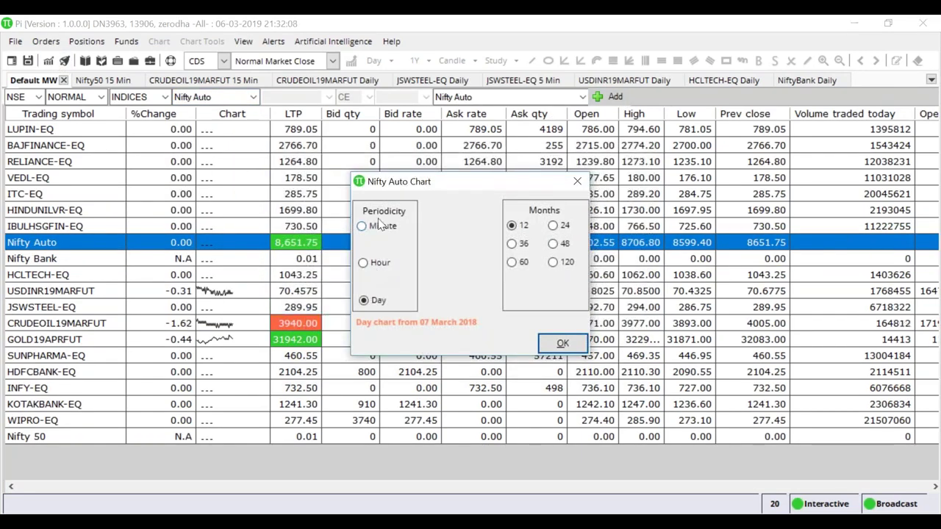
click(561, 345)
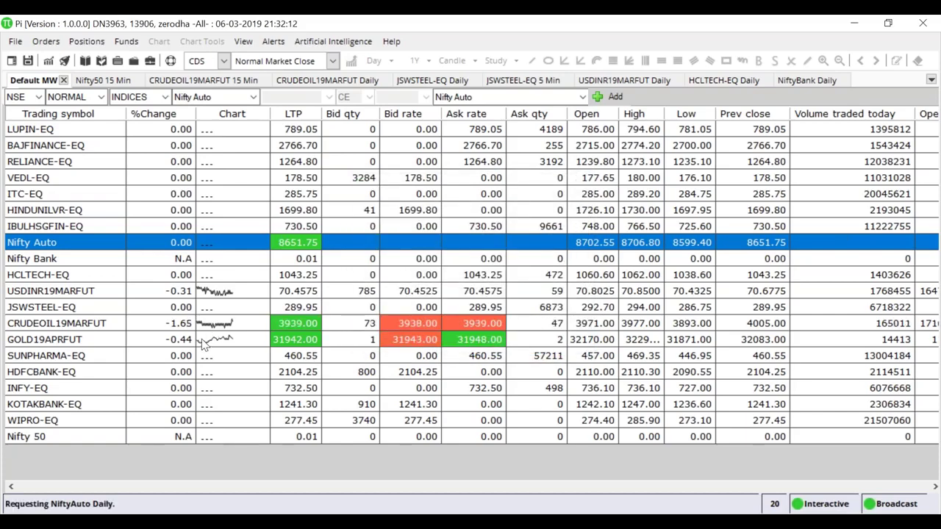
- Draw three connected trend lines on the Nifty Auto chart, linking the late-January low, 7 February high, mid-February low and early-March high
scroll(609, 327, up, 8)
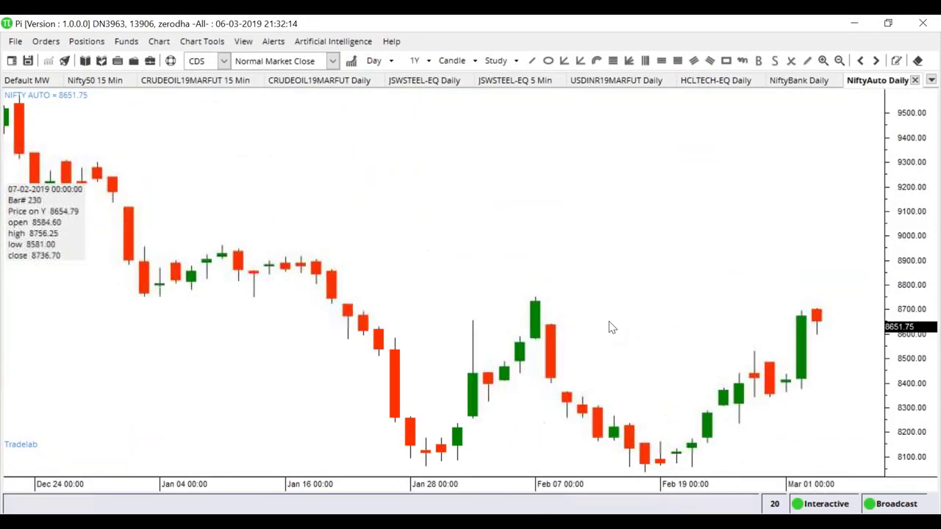
scroll(609, 328, down, 1)
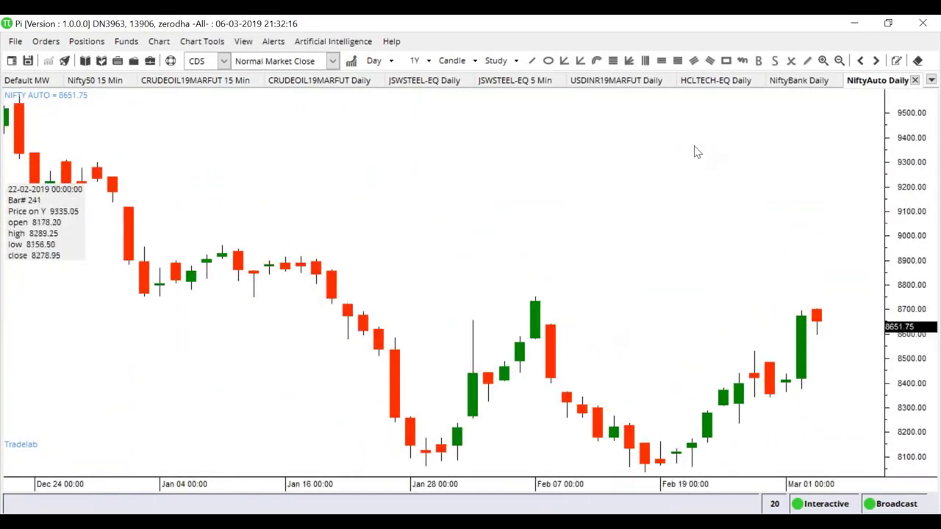
click(532, 60)
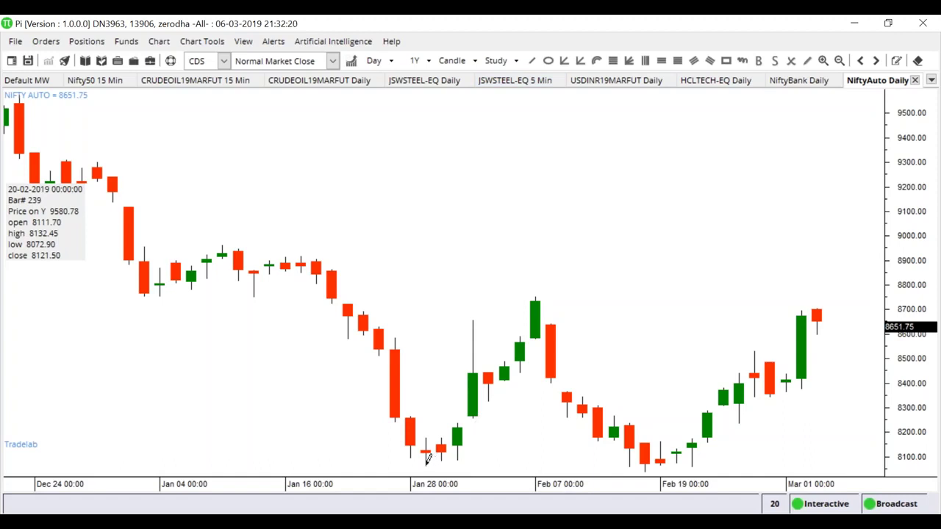
drag(427, 463, 535, 294)
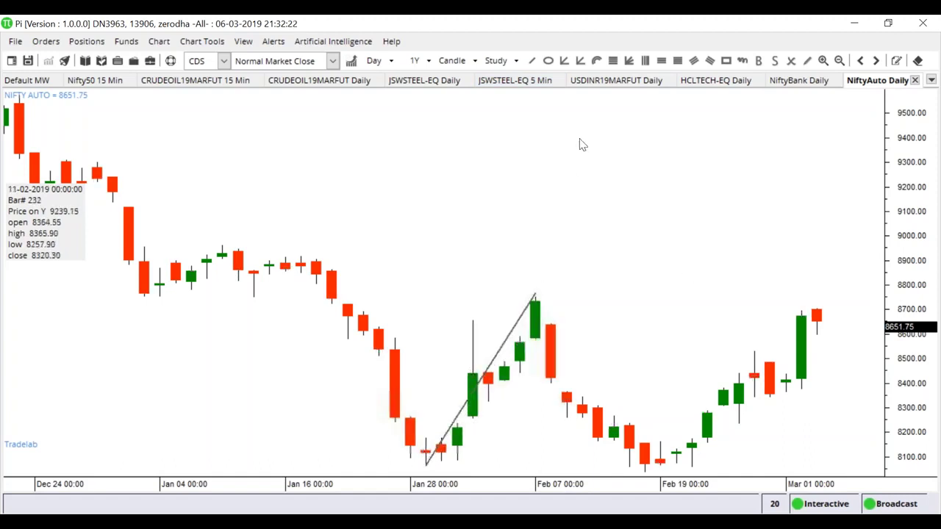
click(532, 61)
drag(538, 293, 607, 472)
drag(656, 502, 646, 471)
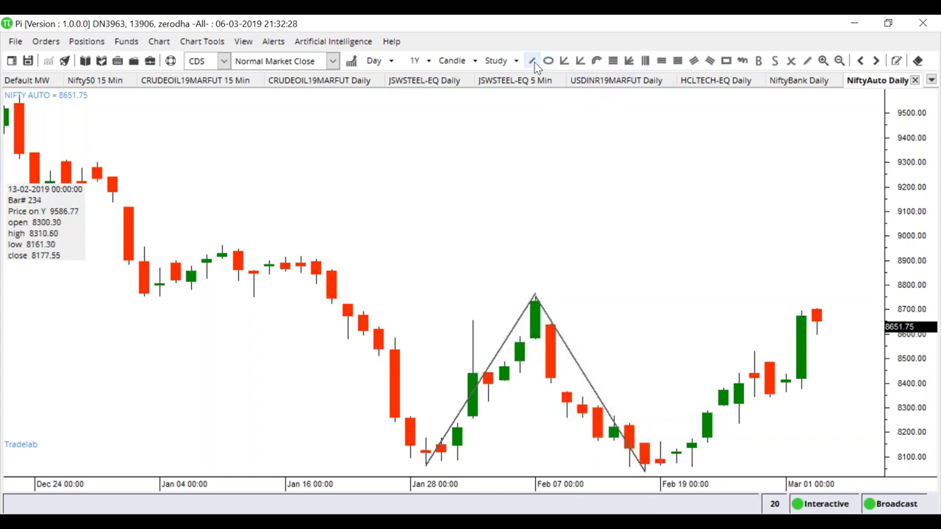
mouse_move(647, 470)
mouse_down()
mouse_move(771, 364)
mouse_move(802, 312)
mouse_up()
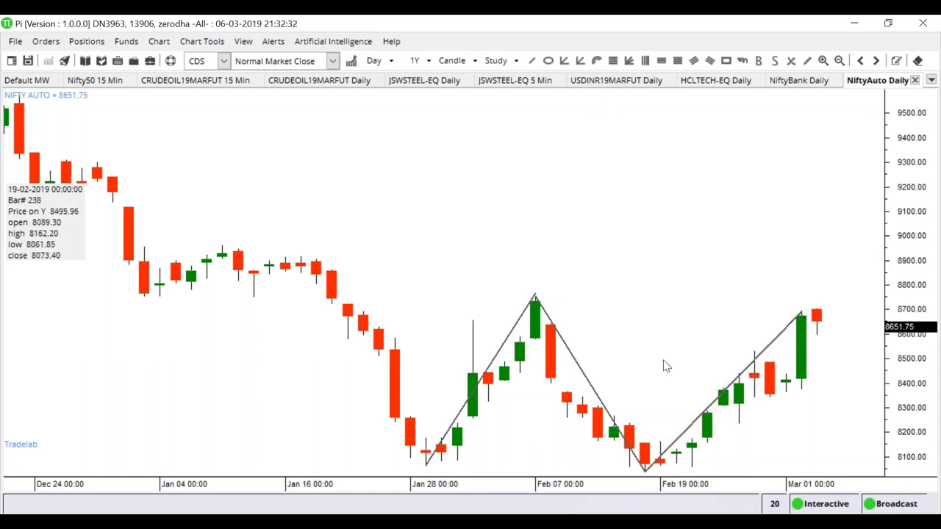
scroll(664, 366, up, 4)
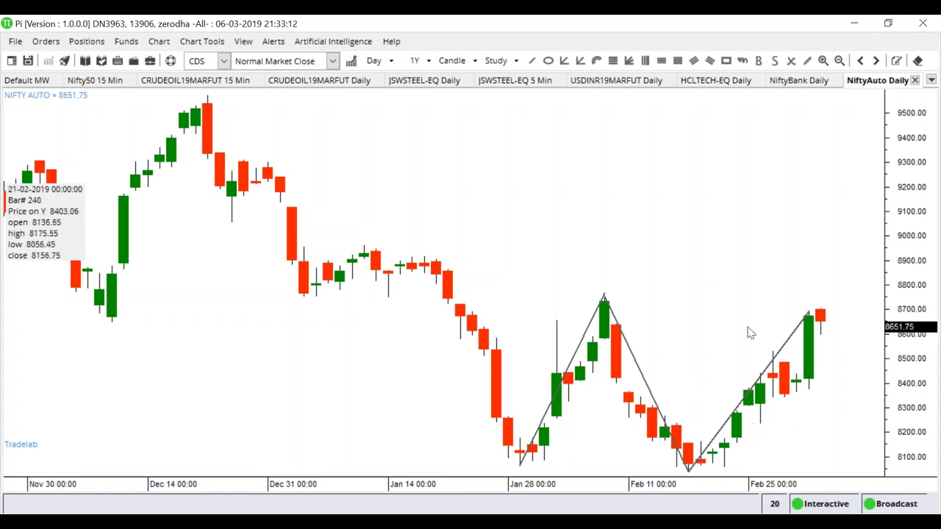
- Examine the price swings since mid-January on the Nifty50 15-minute chart
click(95, 80)
scroll(391, 292, down, 10)
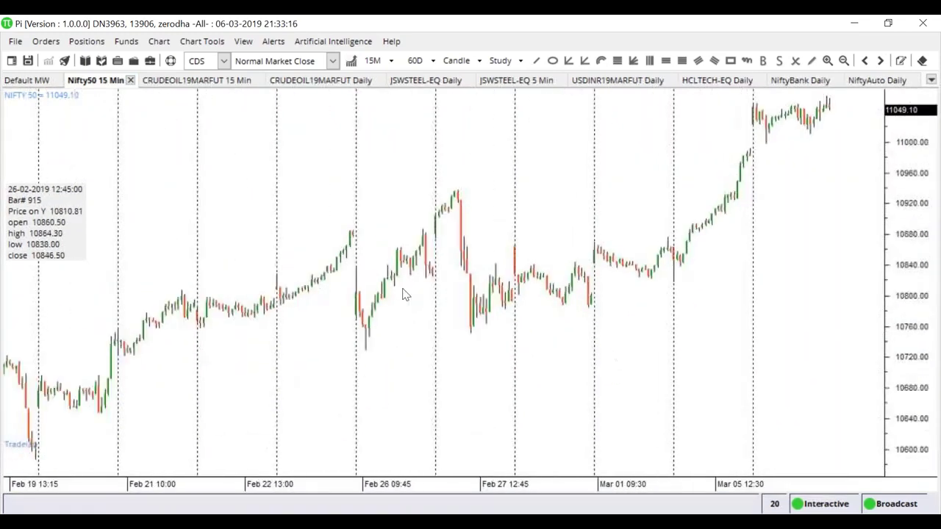
scroll(403, 297, down, 3)
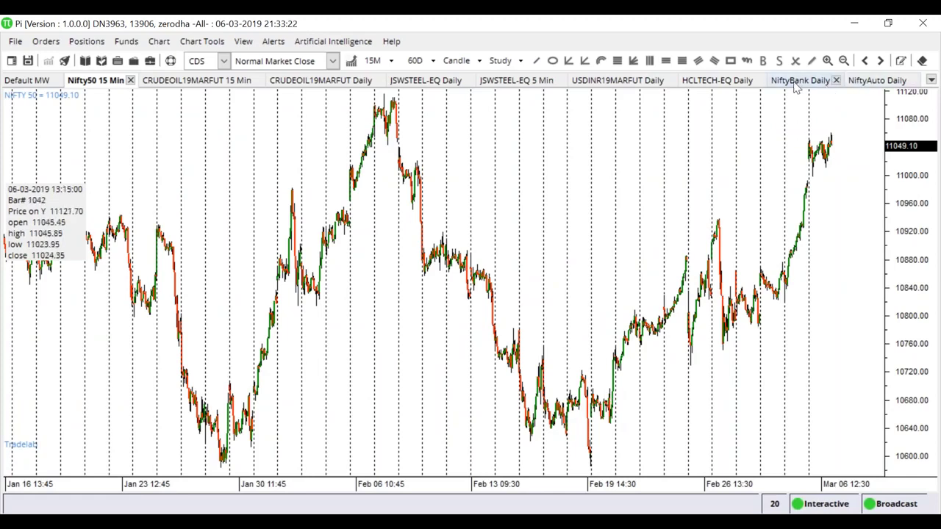
- Add the Nifty IT index to the Default MW market watch
click(874, 82)
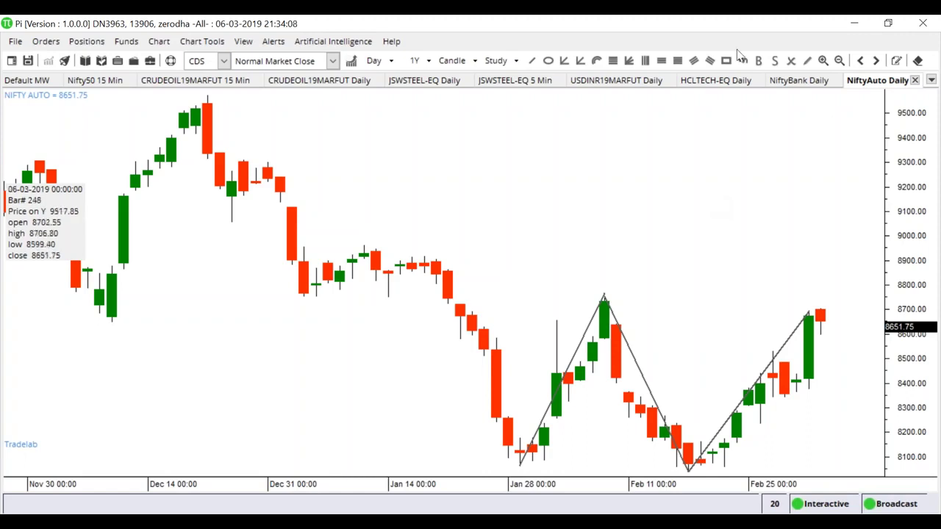
click(515, 80)
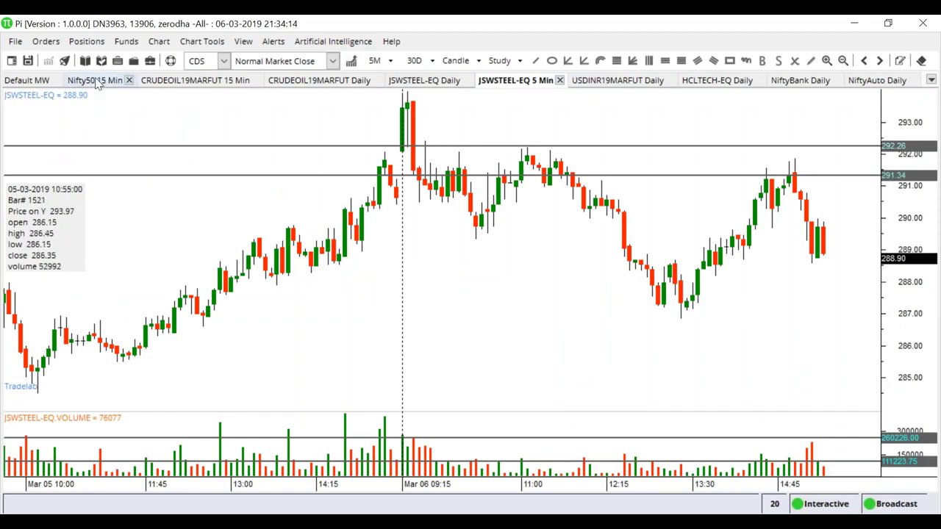
click(29, 80)
click(253, 97)
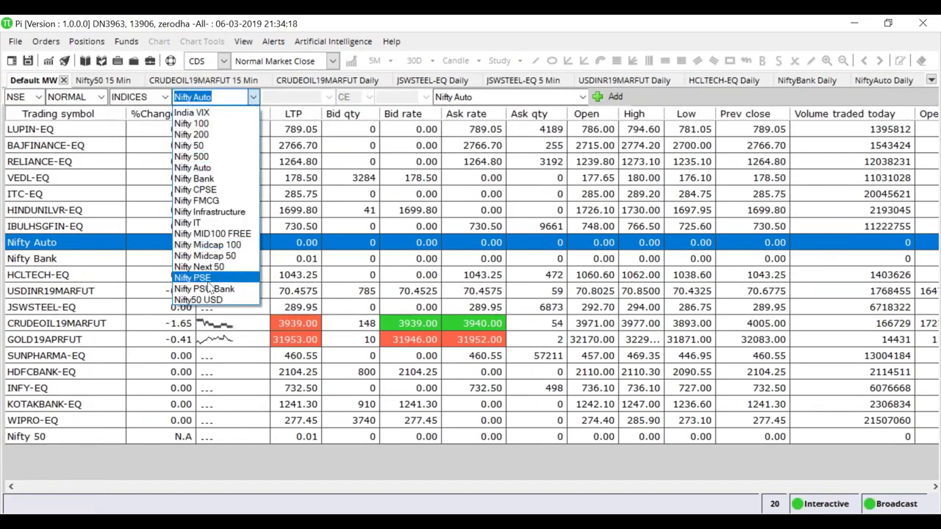
click(192, 223)
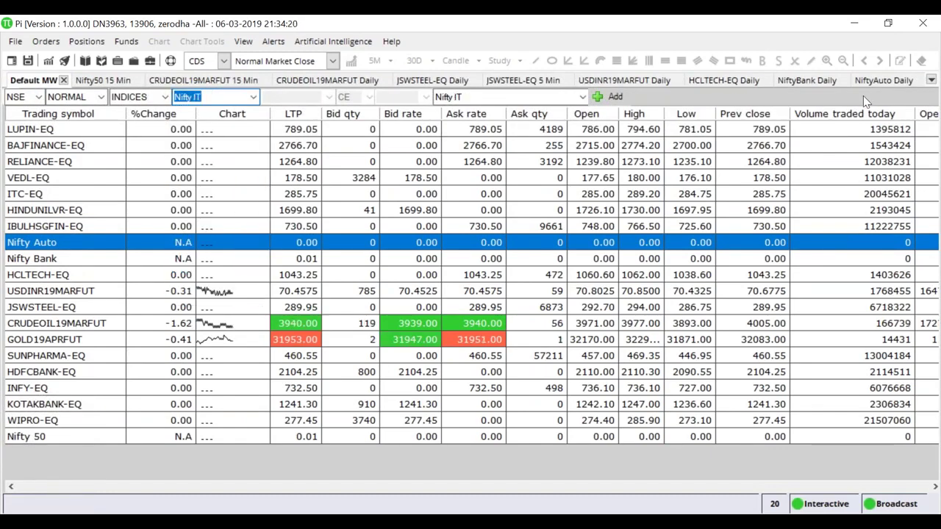
click(609, 96)
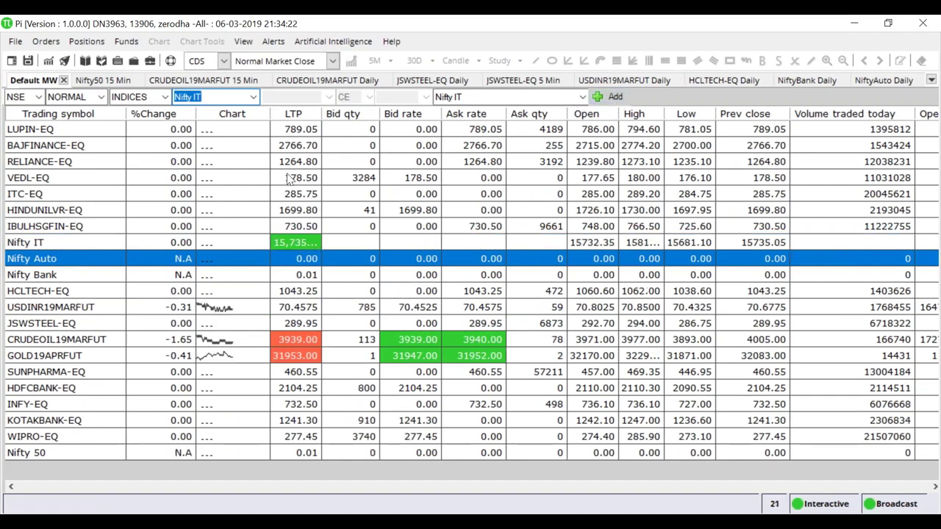
- Open a daily chart covering 12 months for Nifty IT and examine its price swings since mid-January
click(32, 243)
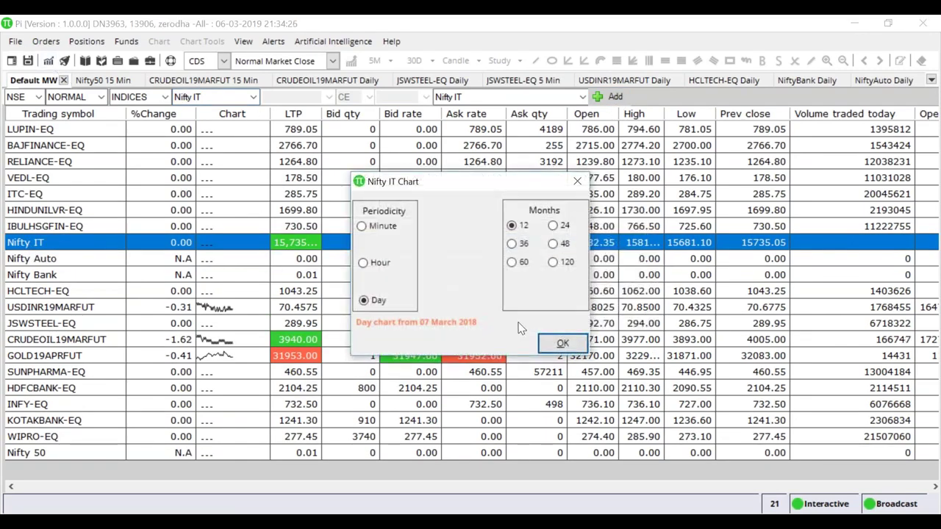
click(562, 343)
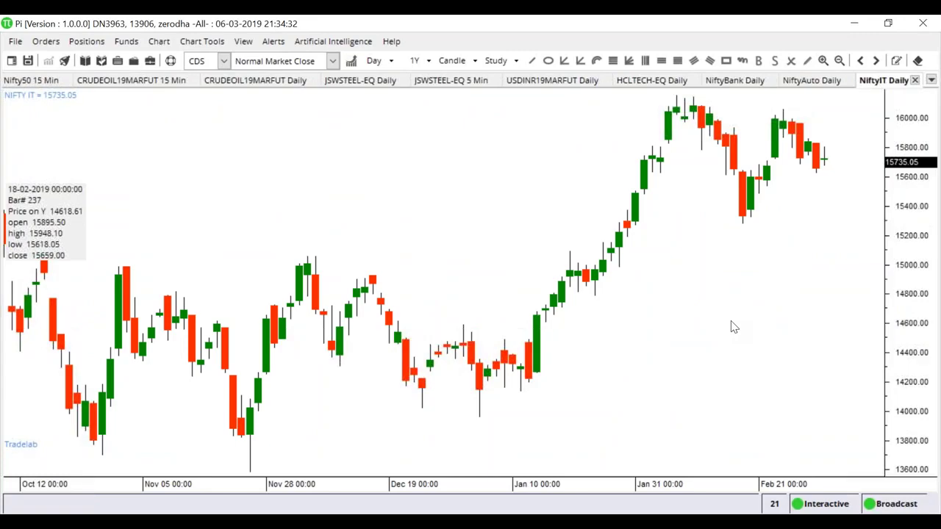
scroll(754, 325, up, 3)
scroll(599, 250, down, 4)
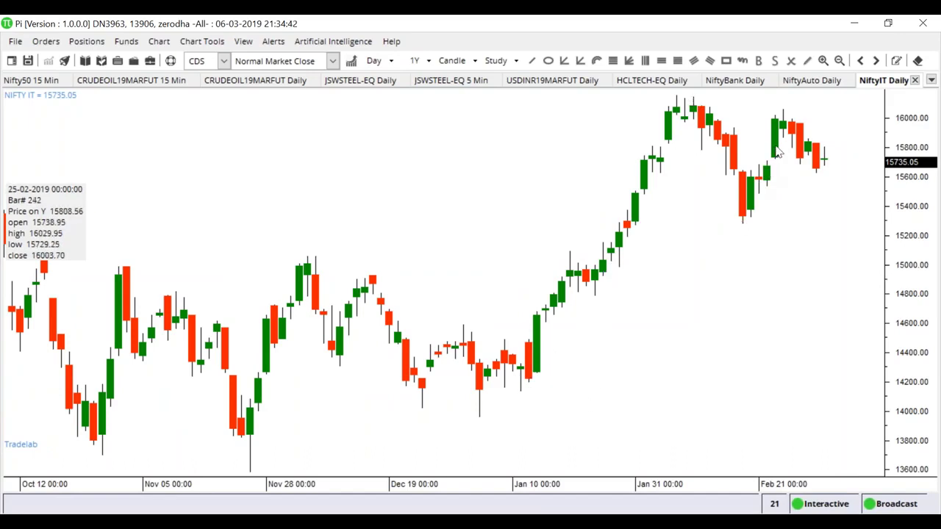
scroll(798, 171, up, 4)
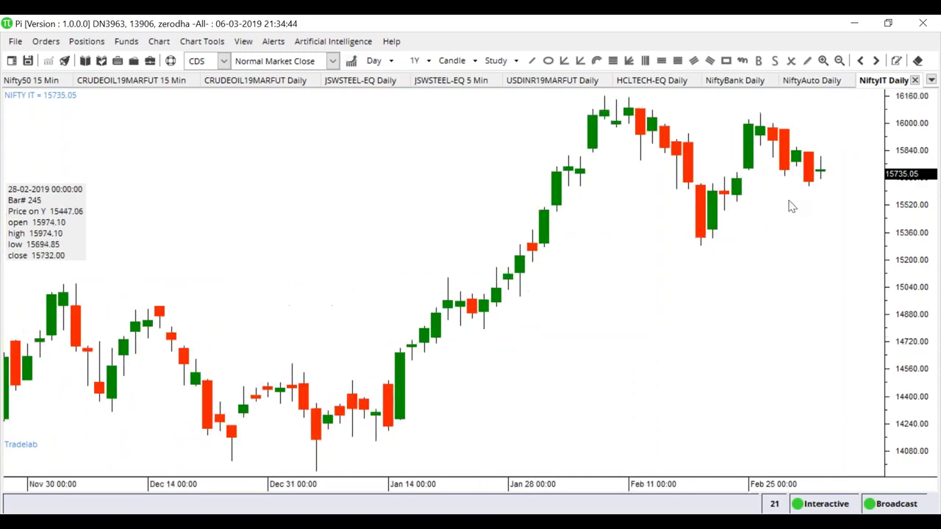
scroll(706, 163, up, 2)
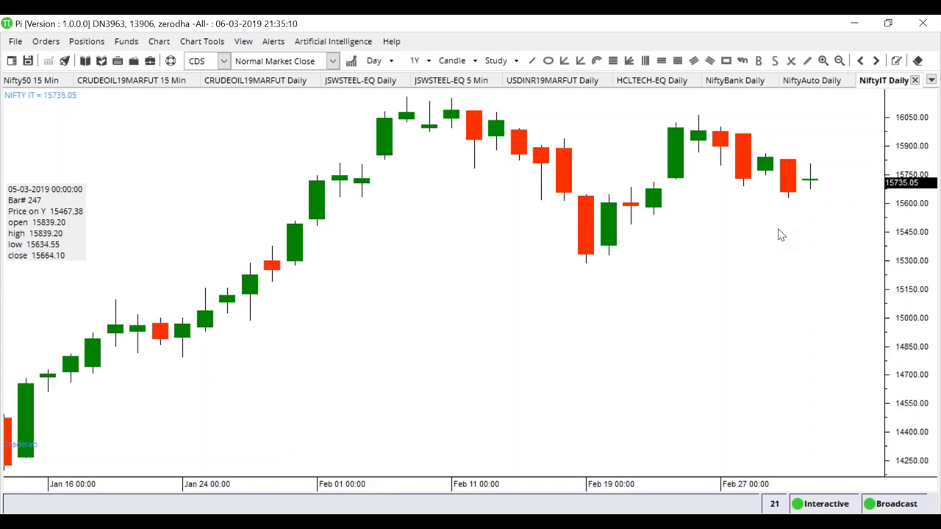
- Compare the recent candles on the USDINR19MARFUT daily chart with those on the Nifty IT daily chart
click(560, 81)
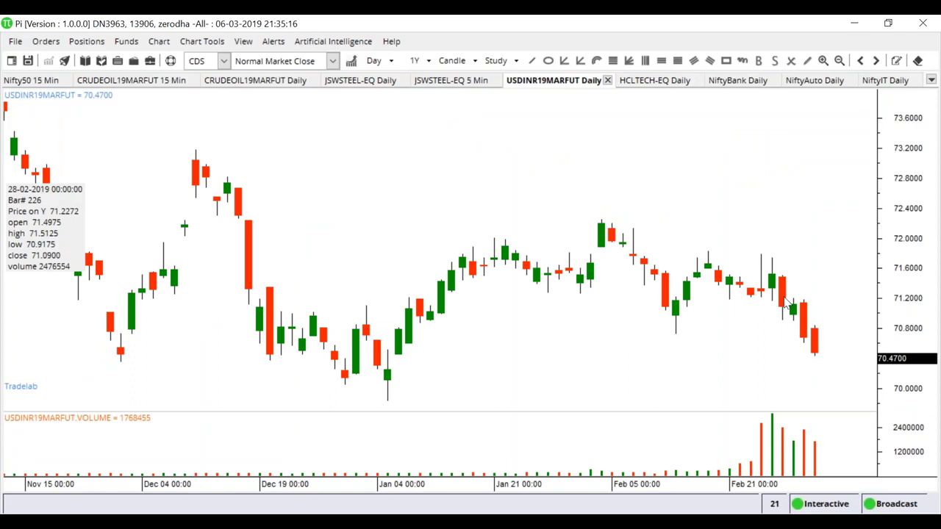
click(896, 82)
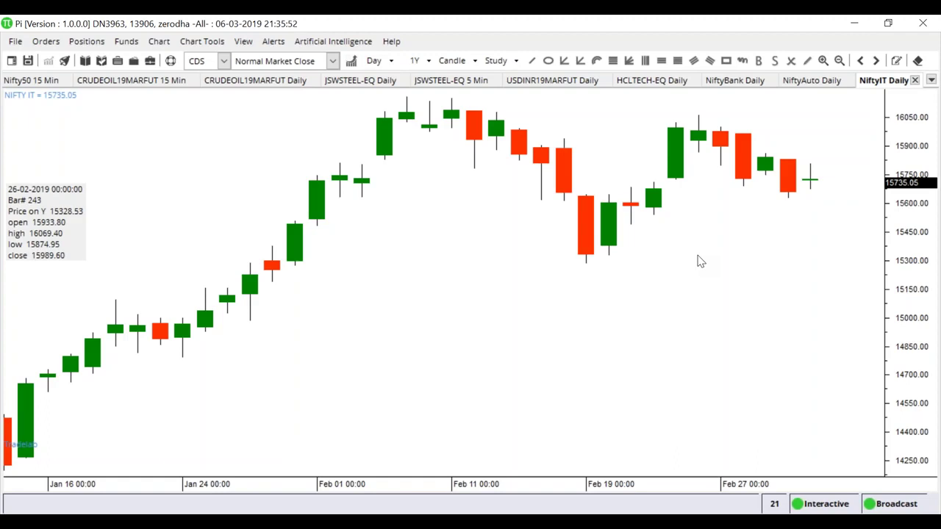
scroll(446, 409, down, 5)
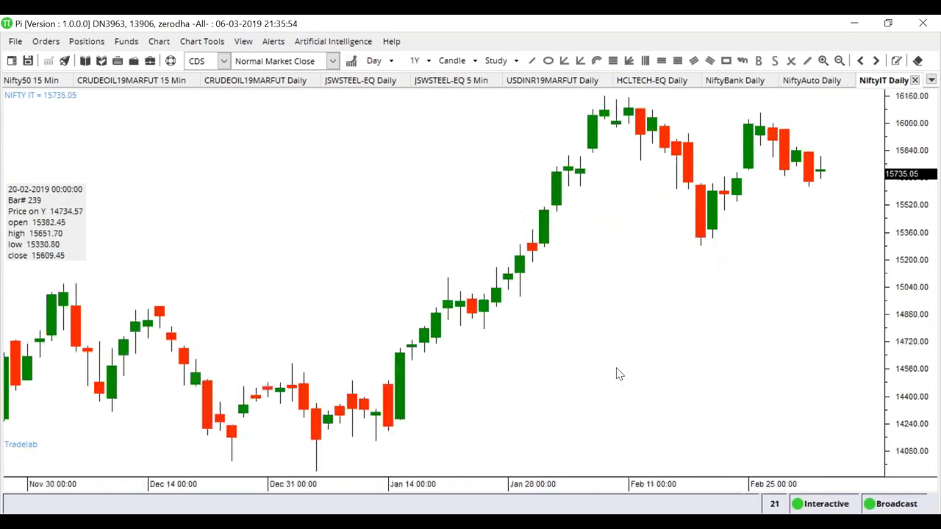
- Close the daily charts of Nifty IT, Nifty Auto, Nifty Bank, HCLTECH-EQ and USDINR19MARFUT
click(915, 81)
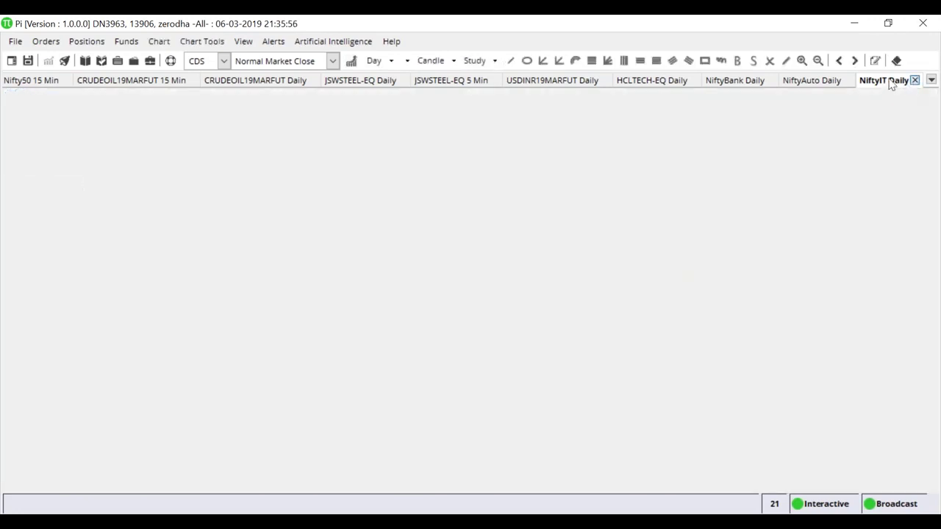
click(915, 80)
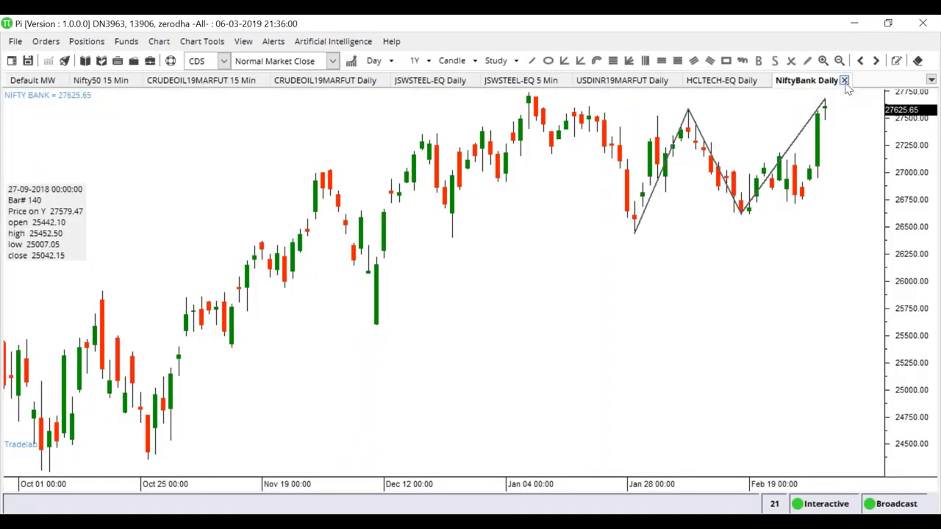
click(844, 81)
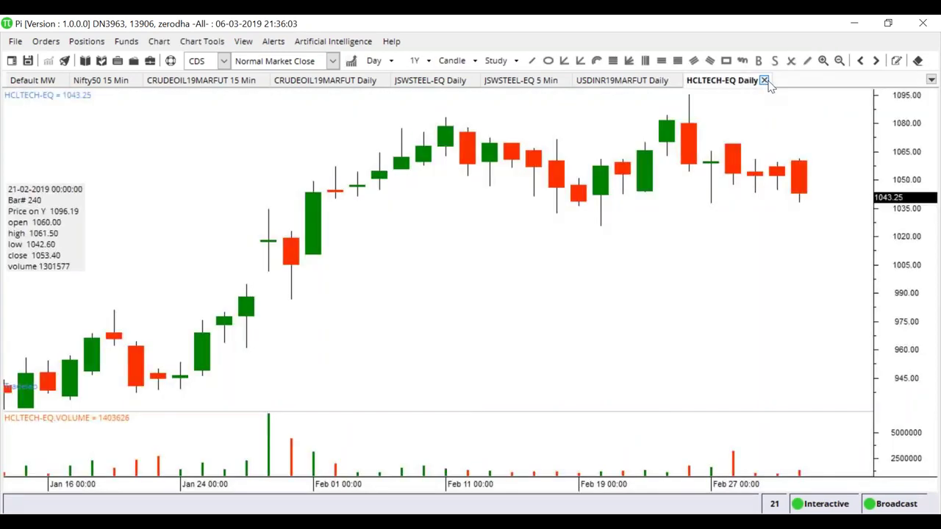
click(762, 81)
click(678, 80)
- Add the NSE equity HEROMOTOCO-EQ to the Default MW market watch
click(34, 82)
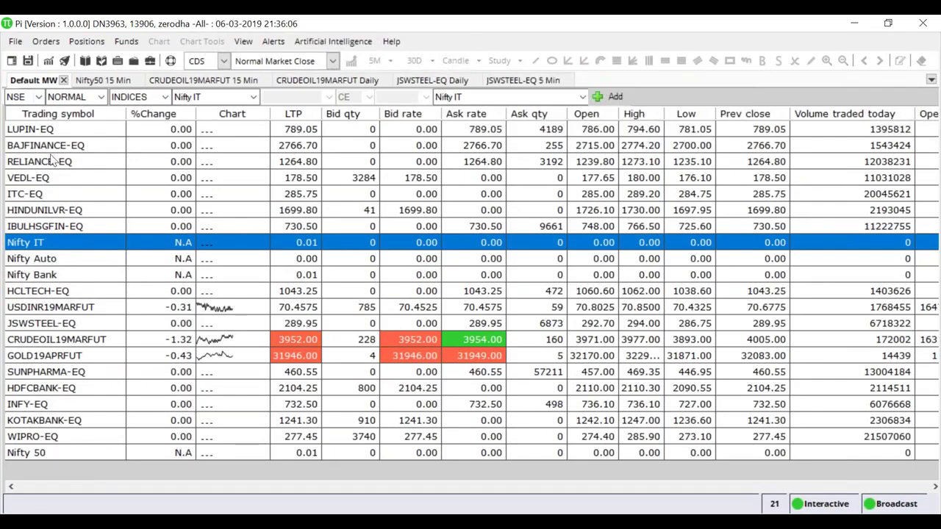
click(208, 96)
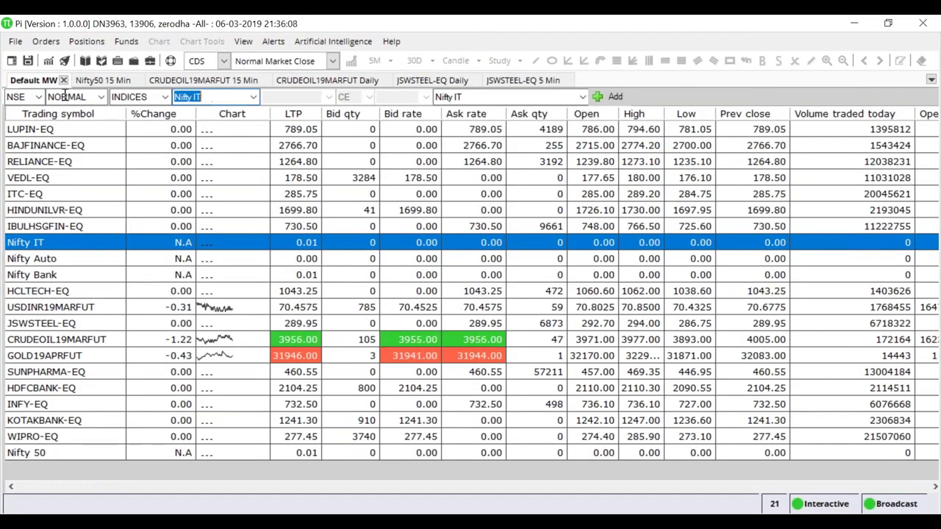
click(140, 96)
click(166, 97)
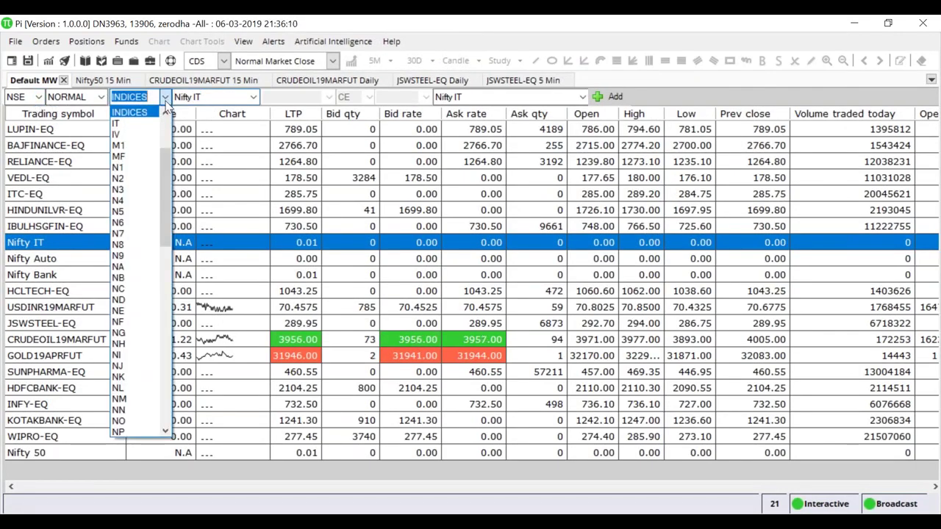
text(EQ)
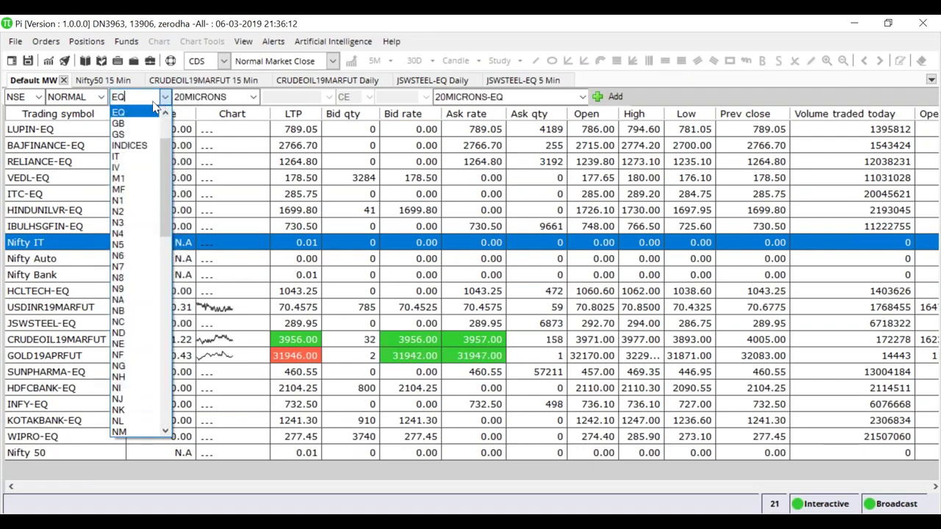
key(Return)
click(224, 97)
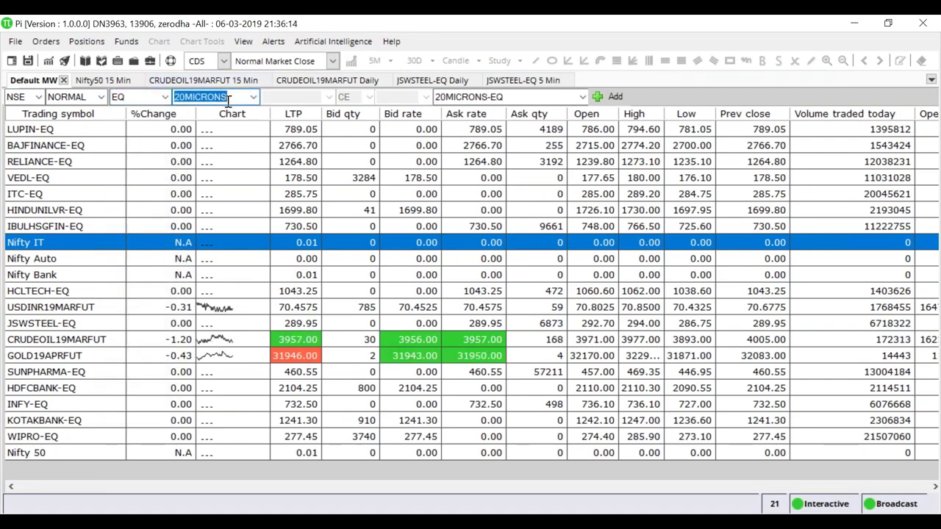
text(HEROMOTOCO)
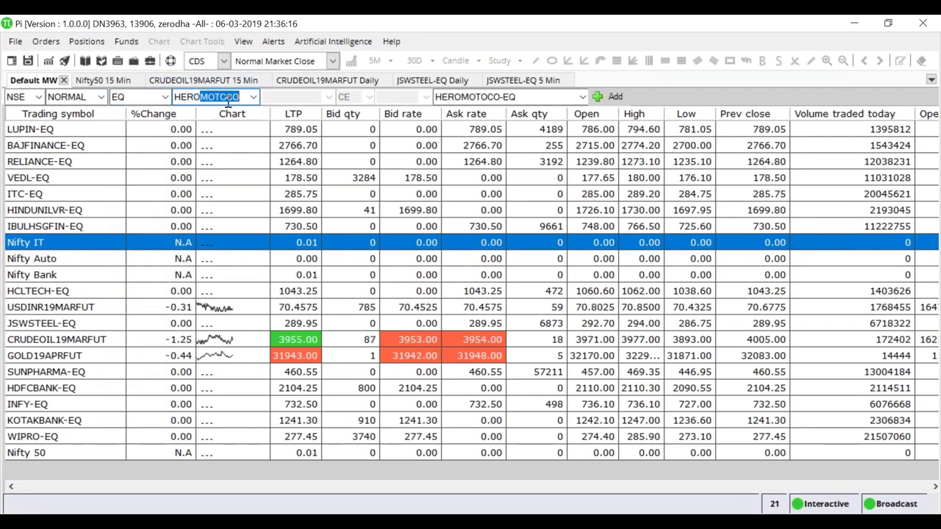
key(Return)
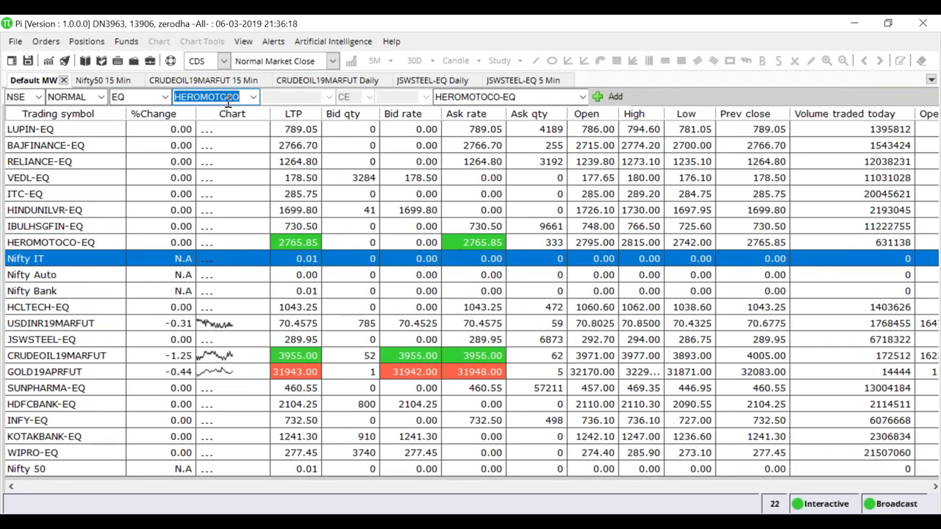
- Open a 5-minute chart covering 30 days for HEROMOTOCO-EQ and examine its price swings since mid-February
click(83, 248)
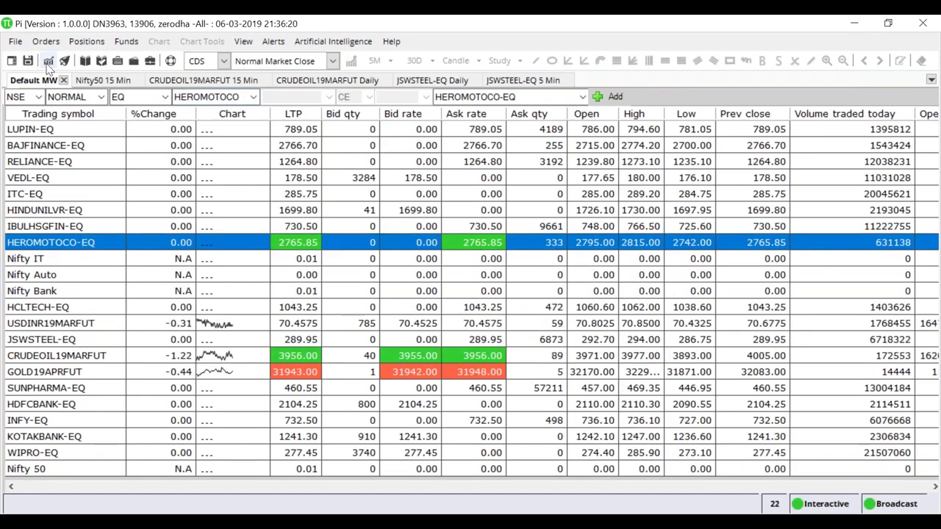
click(48, 62)
click(362, 227)
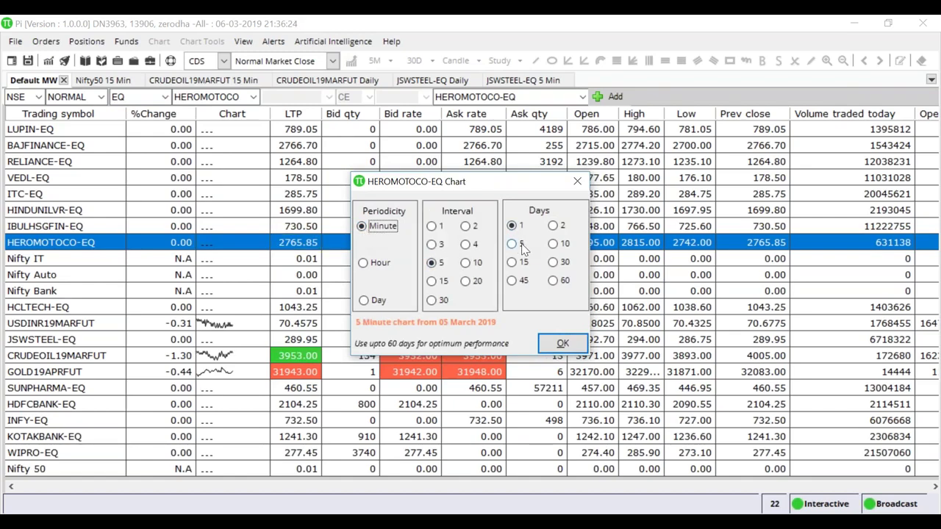
click(553, 263)
click(562, 343)
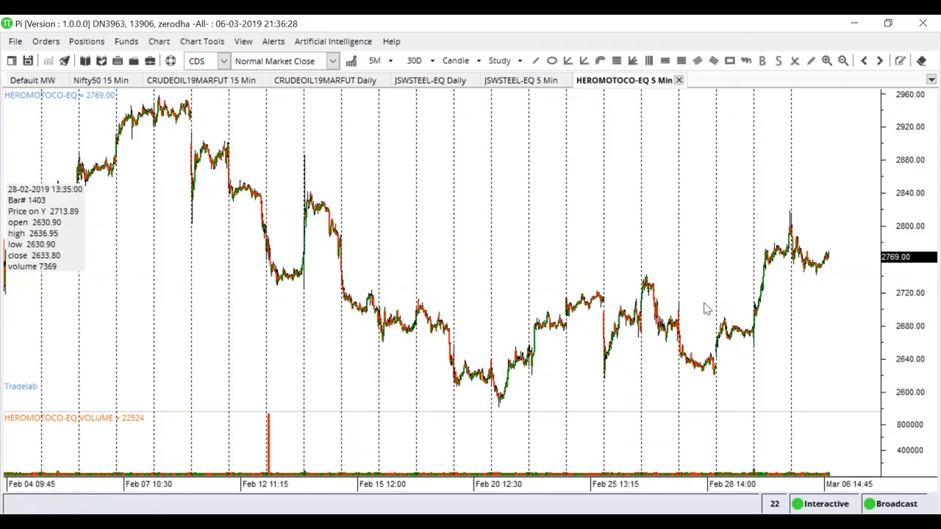
scroll(696, 329, up, 5)
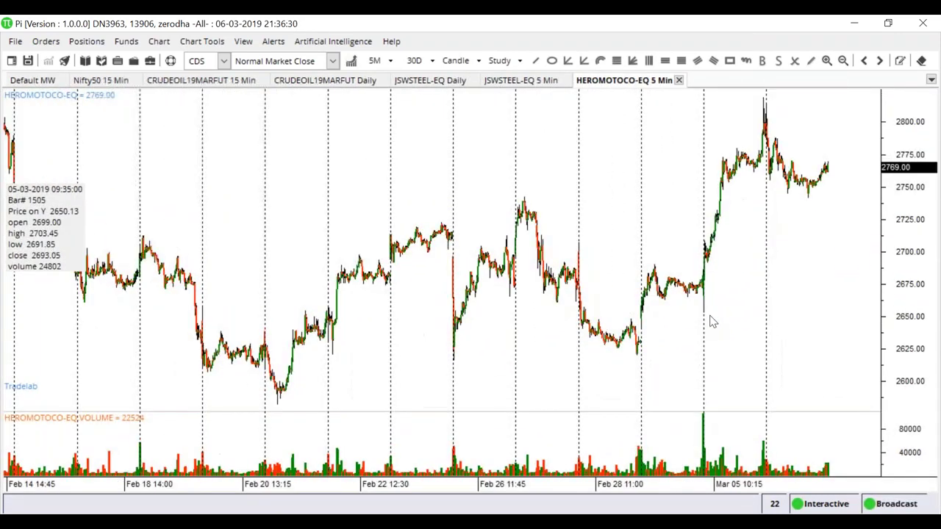
scroll(713, 313, up, 5)
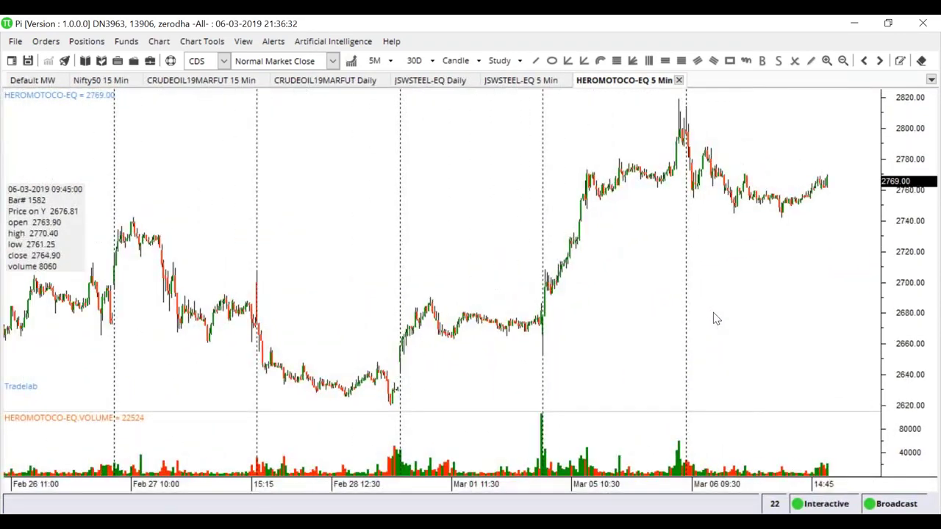
drag(258, 388, 491, 399)
scroll(491, 399, down, 6)
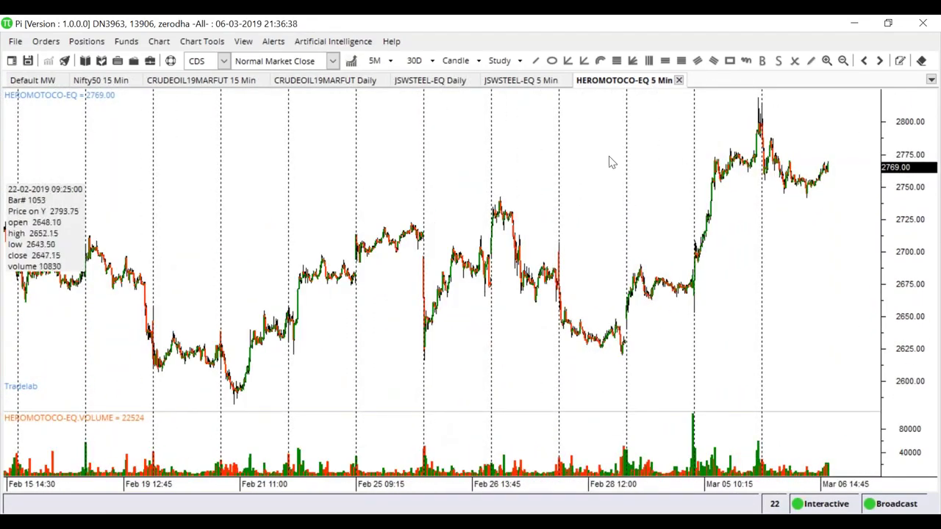
- Open a one-year daily chart for HEROMOTOCO-EQ and examine its February and early-March candles and volume
click(33, 80)
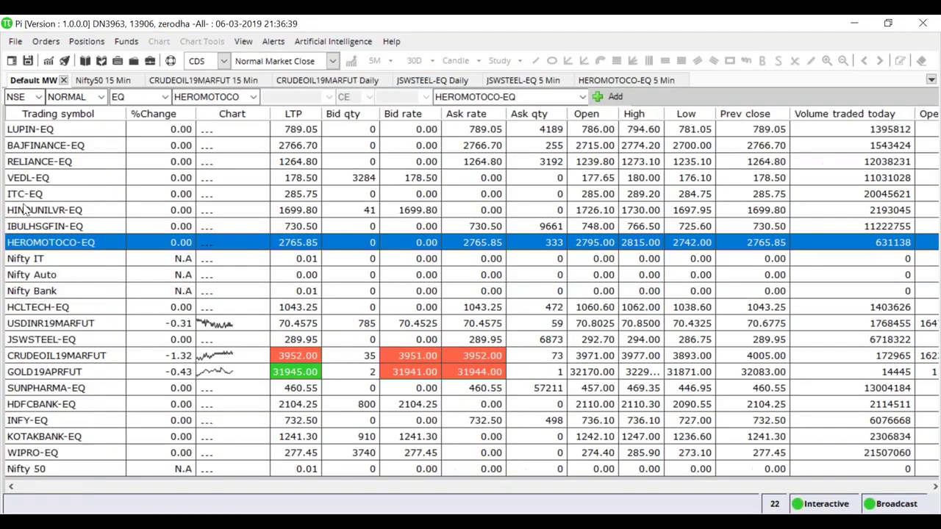
click(48, 60)
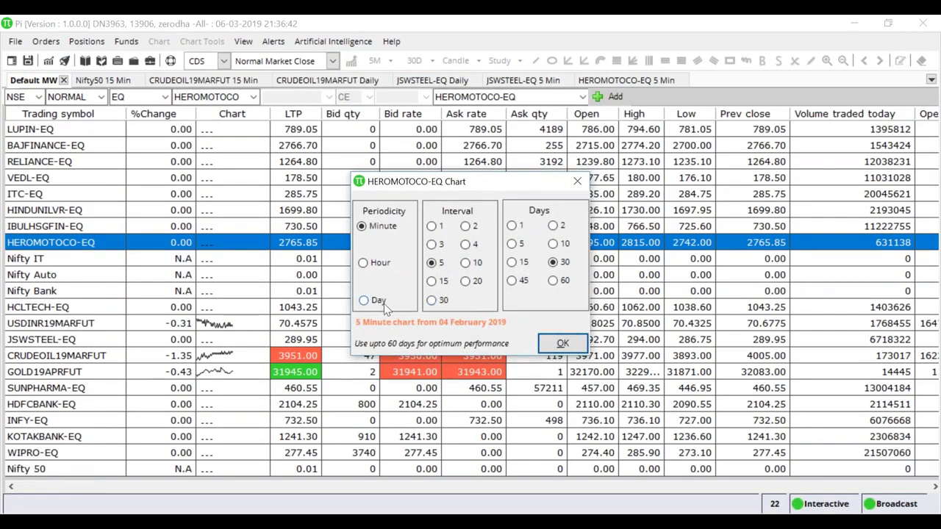
click(380, 302)
click(563, 343)
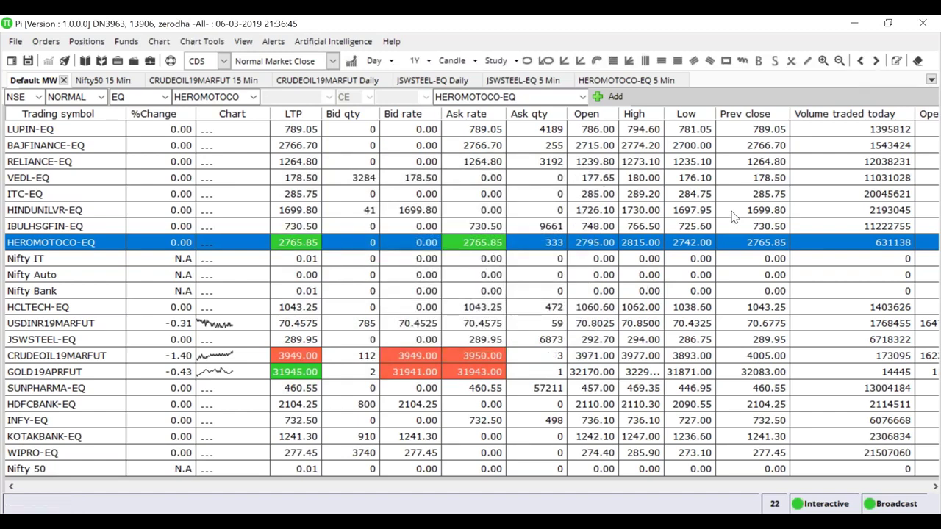
scroll(739, 214, up, 4)
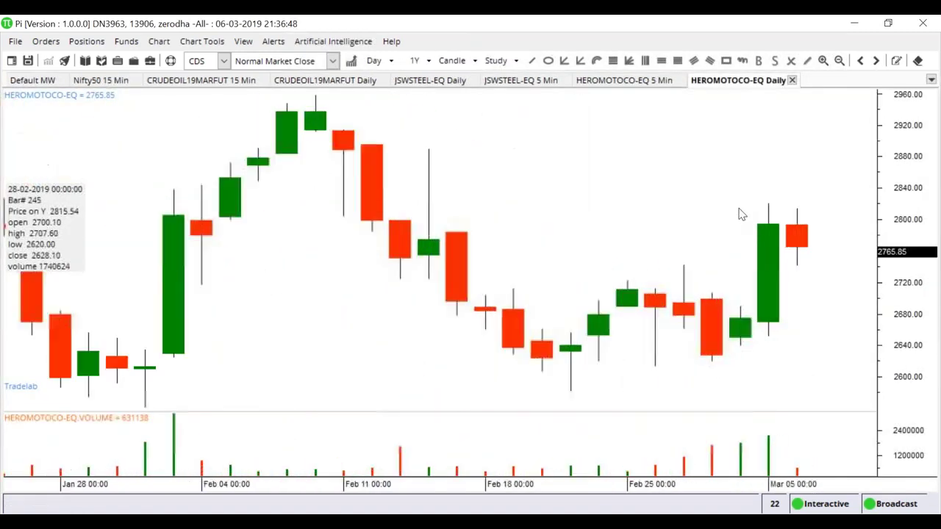
scroll(552, 267, up, 2)
scroll(549, 267, down, 1)
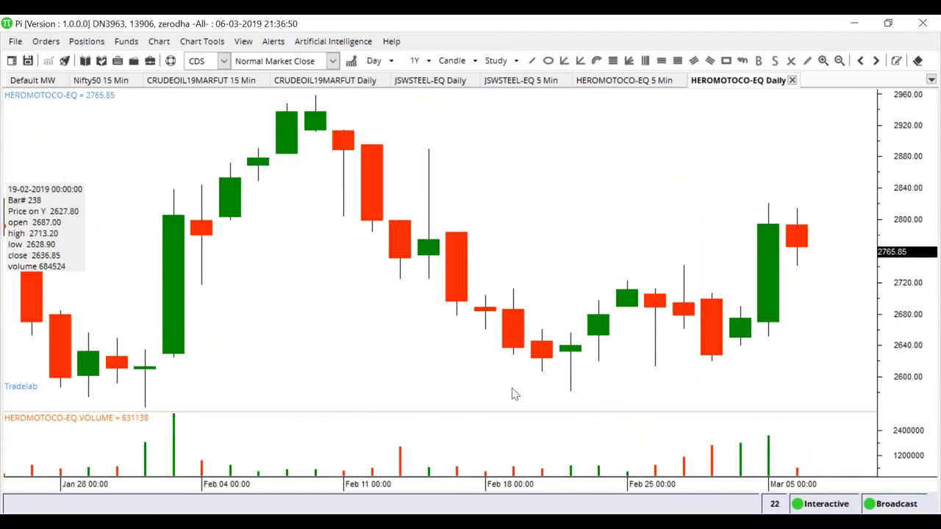
scroll(514, 434, up, 1)
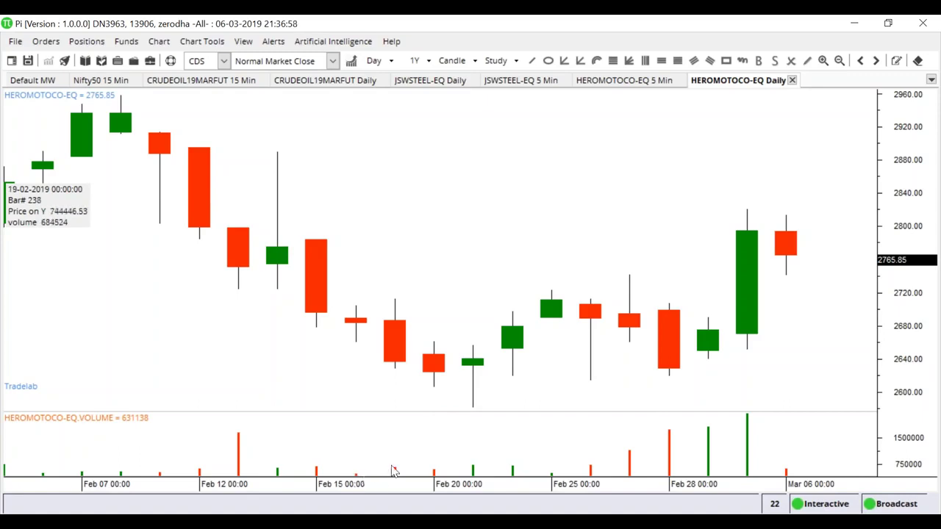
- Insert horizontal lines at about 2660.64 and 2605.62 in the HEROMOTOCO-EQ daily price pane and about 662303 in the volume pane
right_click(357, 343)
click(419, 185)
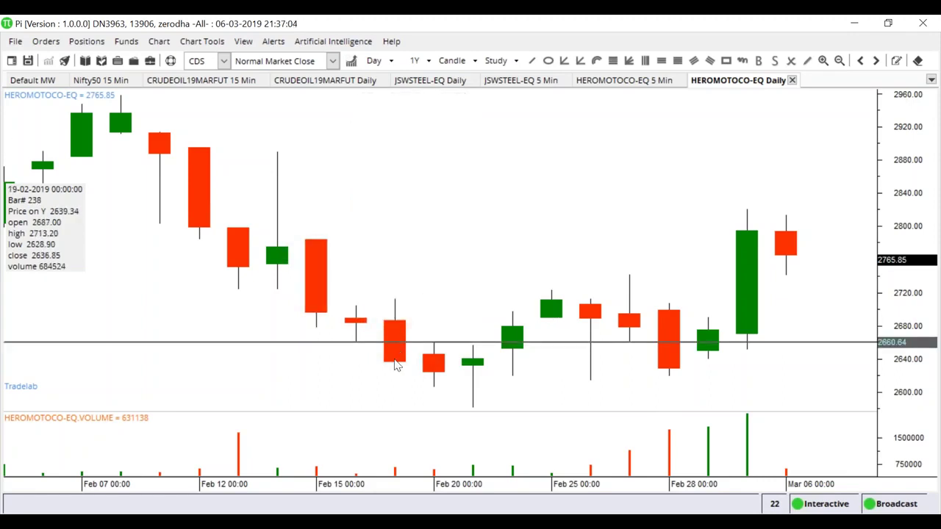
right_click(397, 474)
click(445, 312)
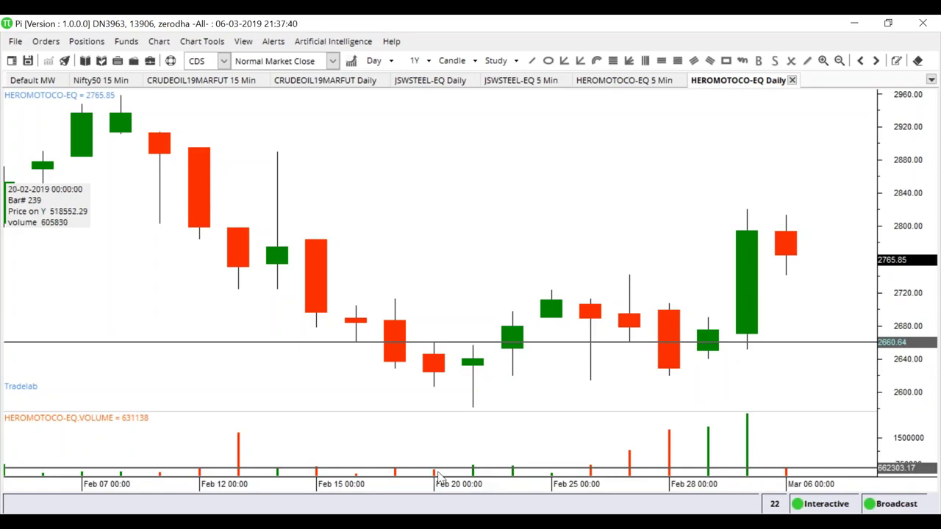
right_click(435, 394)
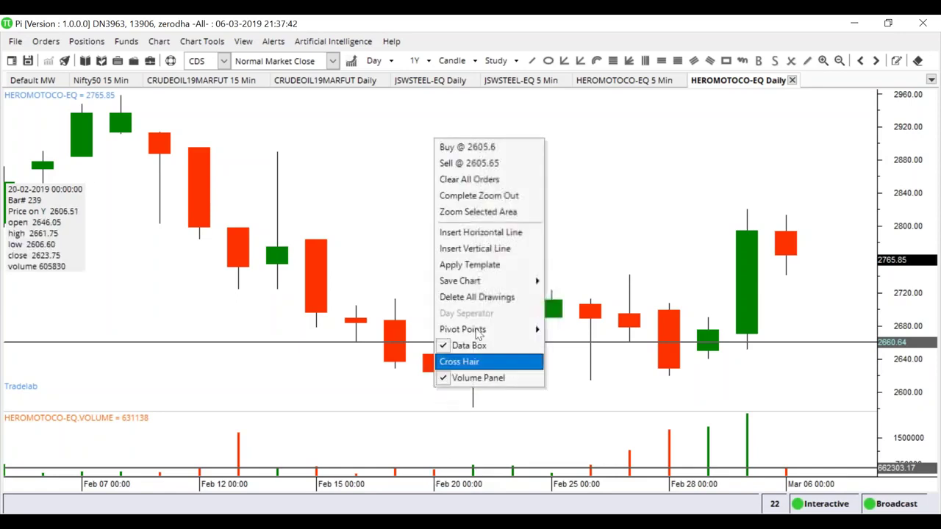
click(482, 231)
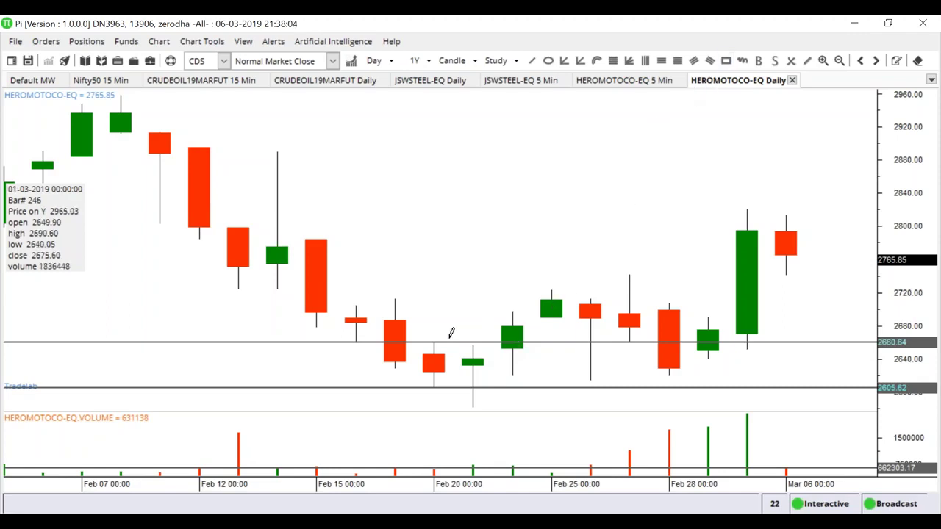
- Draw a rectangle over the 20 February candle's upper wick, extended past the latest candle, and delete the two horizontal price lines
drag(438, 337, 918, 350)
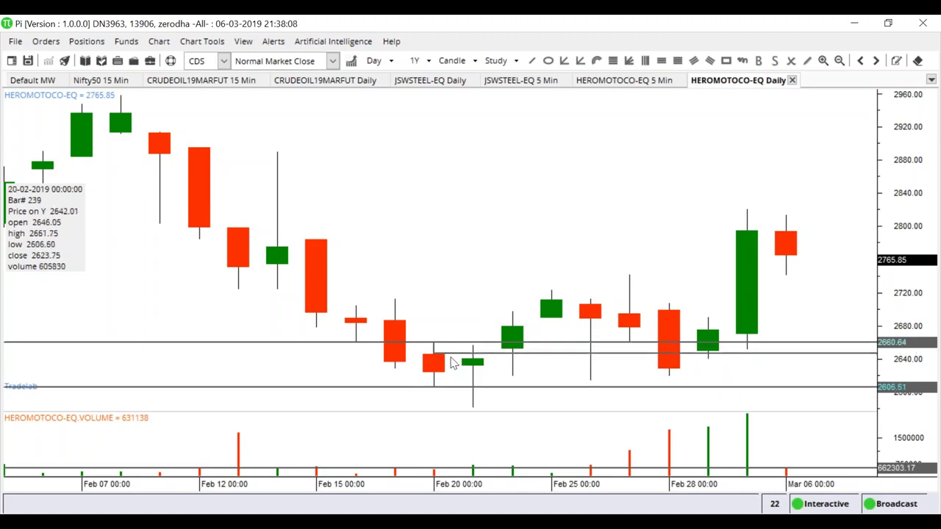
double_click(330, 343)
click(403, 291)
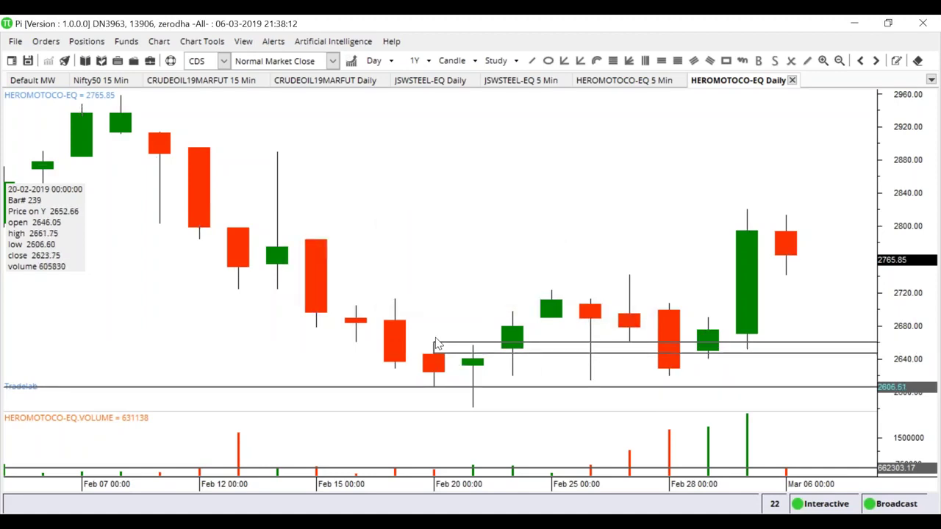
double_click(530, 388)
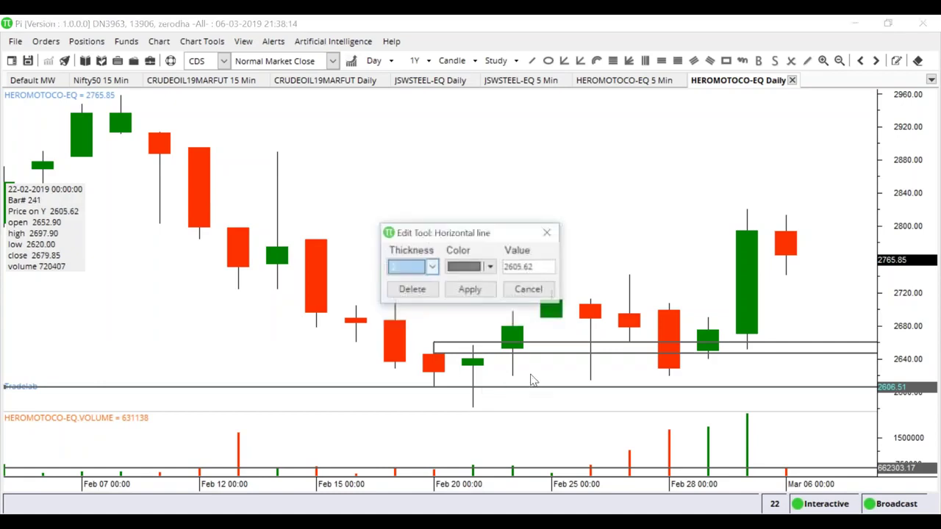
click(412, 287)
- Draw a rectangle over the 18 February candle's upper wick, extended past the latest candle, and compare the March candles against the zones
click(725, 61)
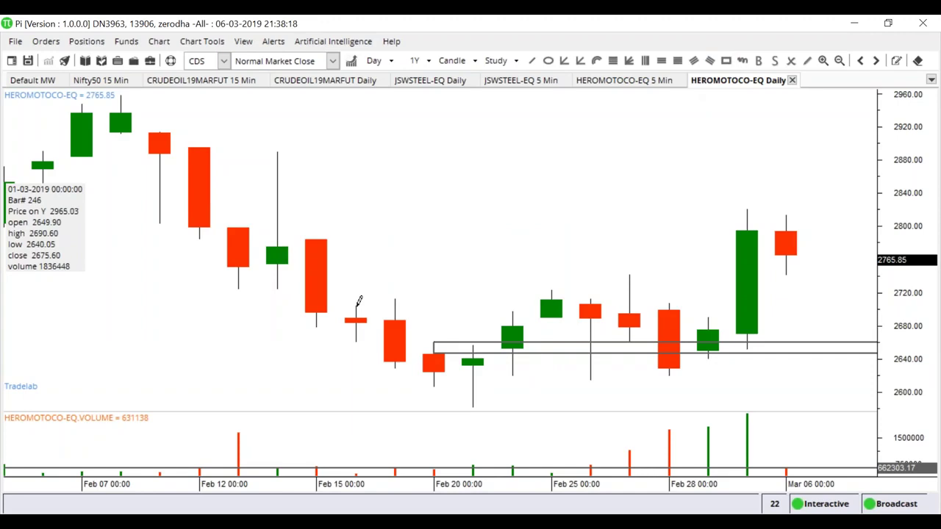
drag(382, 307, 925, 315)
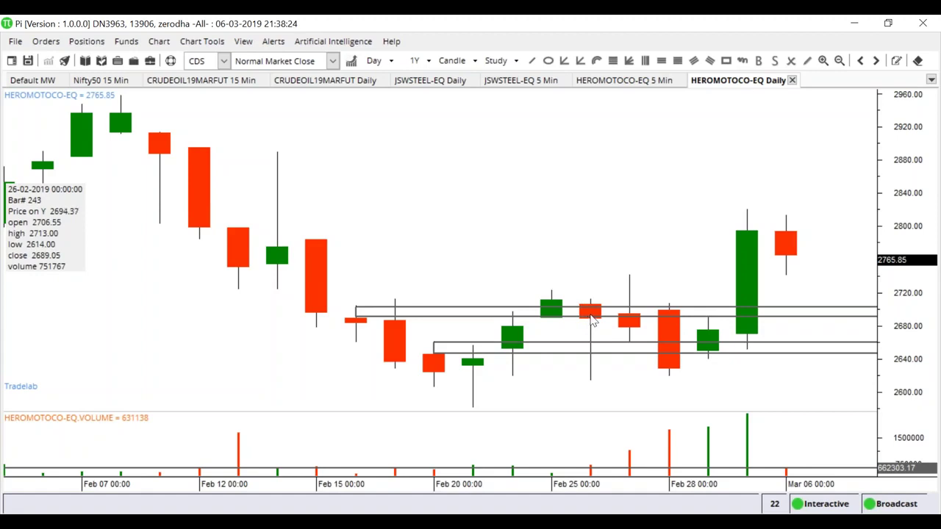
scroll(592, 318, up, 2)
scroll(515, 338, down, 2)
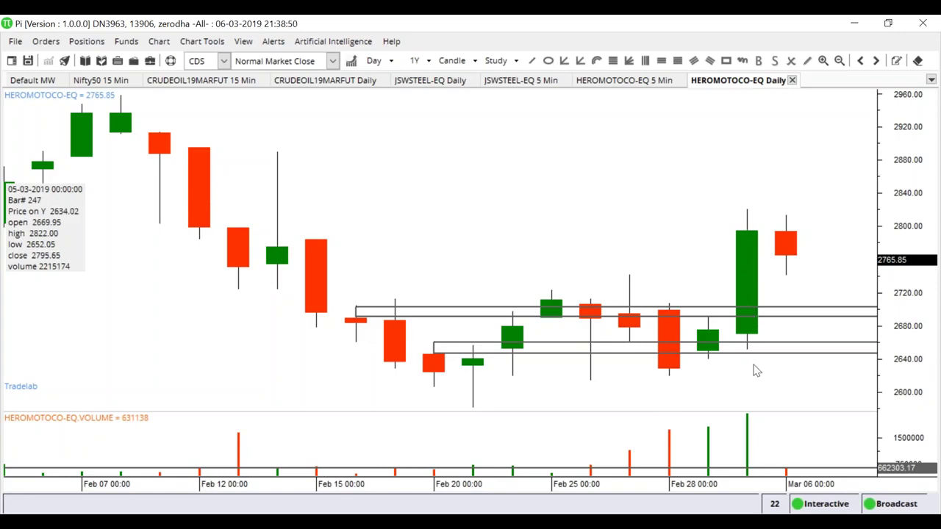
scroll(735, 195, down, 1)
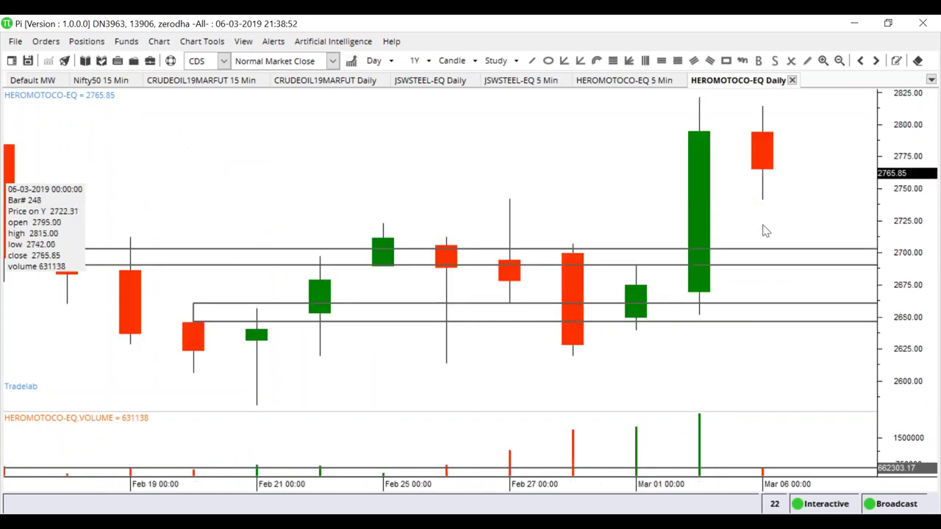
scroll(719, 231, down, 1)
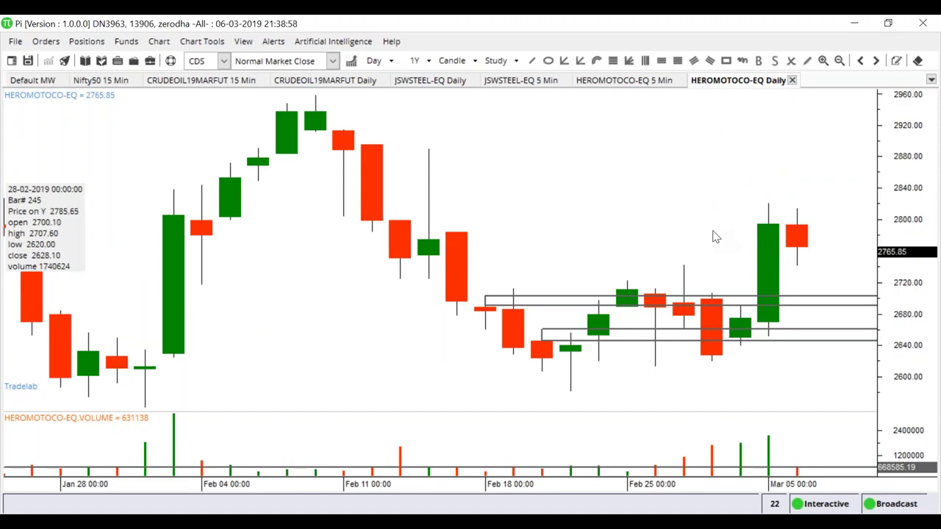
- Check the HEROMOTOCO-EQ 5-minute chart and draw a rectangle over the 20 February candle's lower wick on the daily chart
click(624, 80)
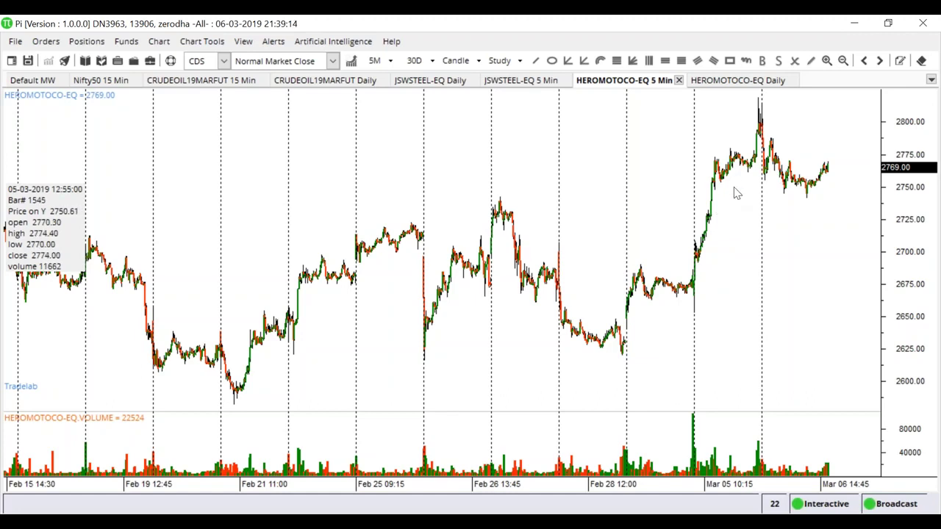
click(738, 80)
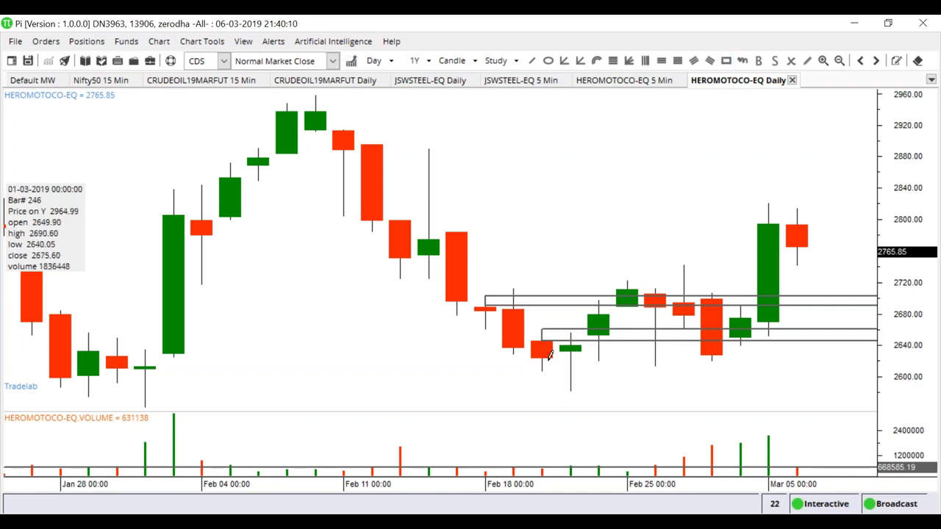
drag(542, 358, 868, 364)
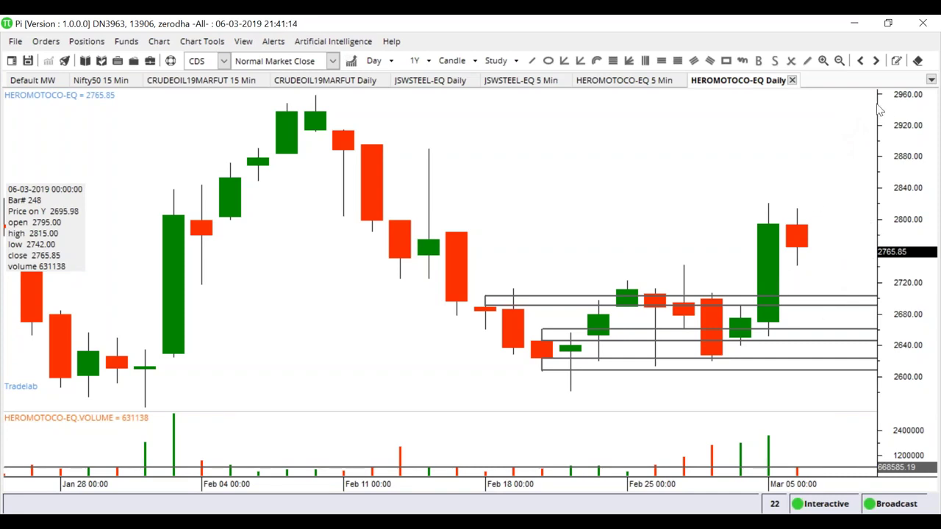
- Insert a horizontal line at about 2725.43 at the 14 February candle's low and draw a rectangle over its long upper wick
scroll(708, 191, up, 1)
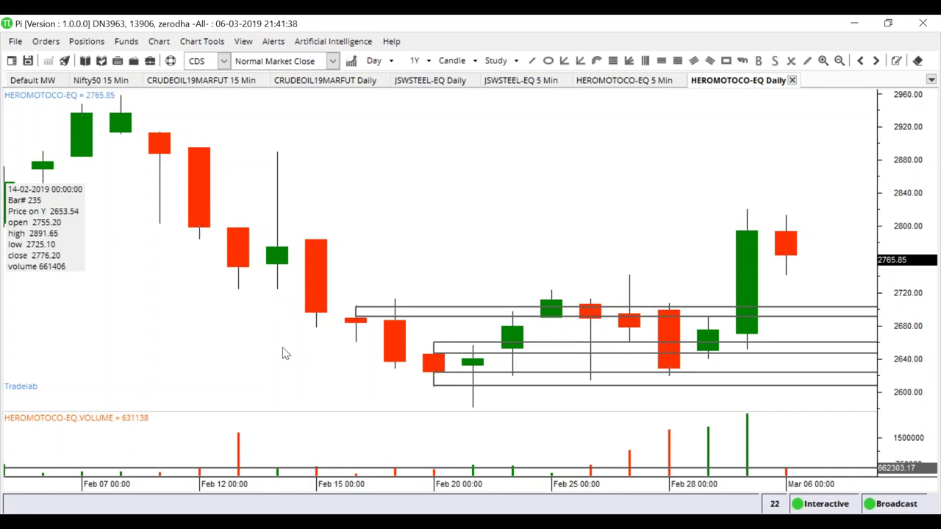
right_click(279, 297)
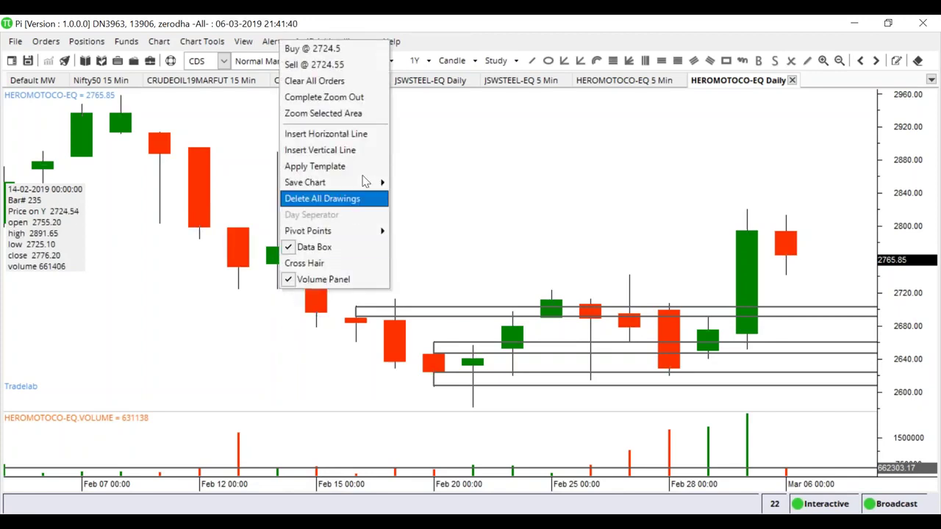
click(326, 132)
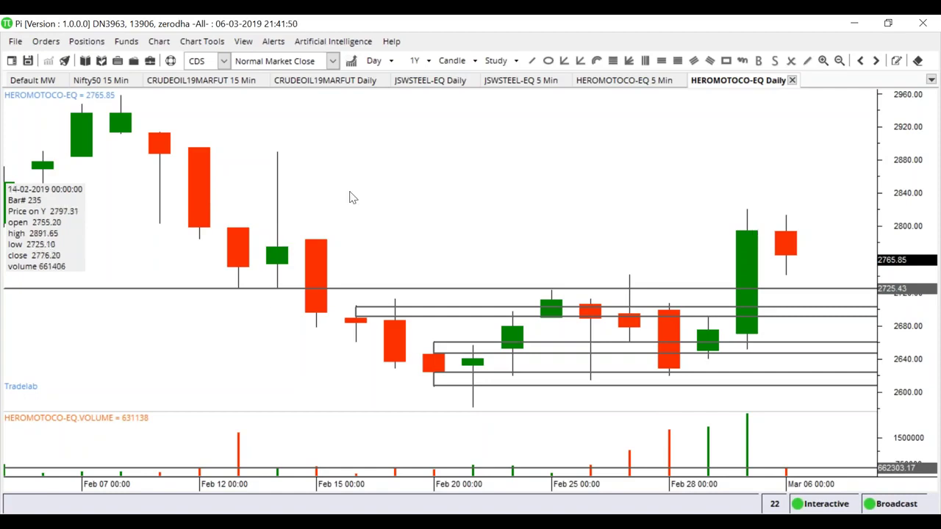
click(758, 61)
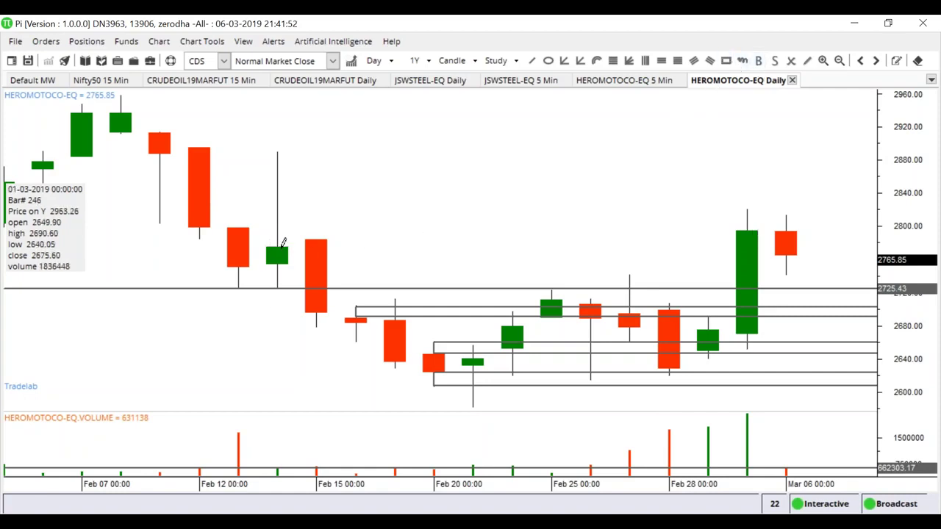
mouse_move(279, 241)
mouse_down()
mouse_move(756, 195)
mouse_move(888, 167)
mouse_move(888, 144)
mouse_up()
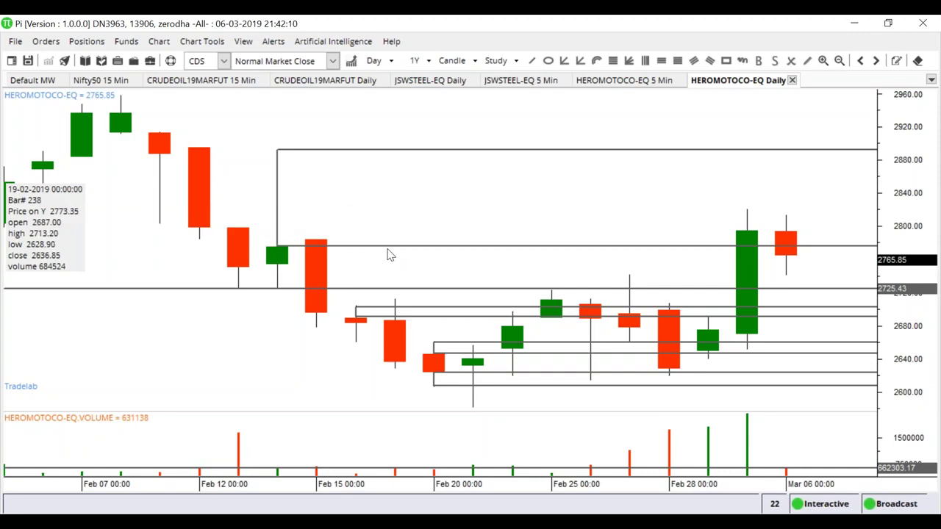
- Delete the rectangle over the 14 February candle's upper wick and the horizontal line at its low
click(277, 149)
click(277, 150)
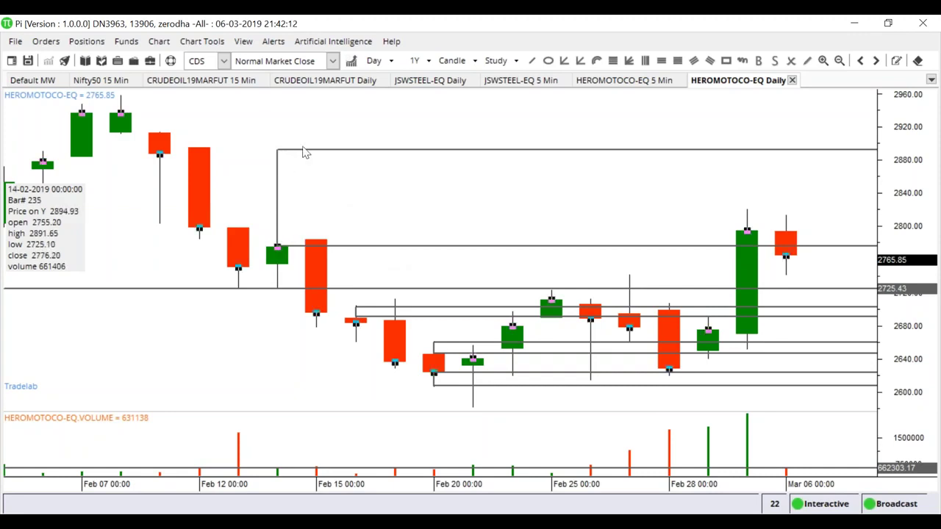
key(Escape)
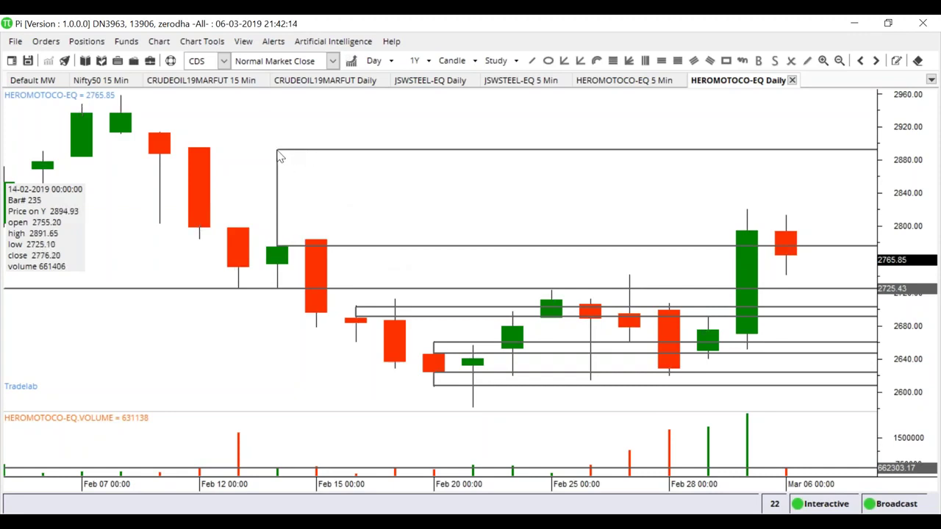
click(279, 152)
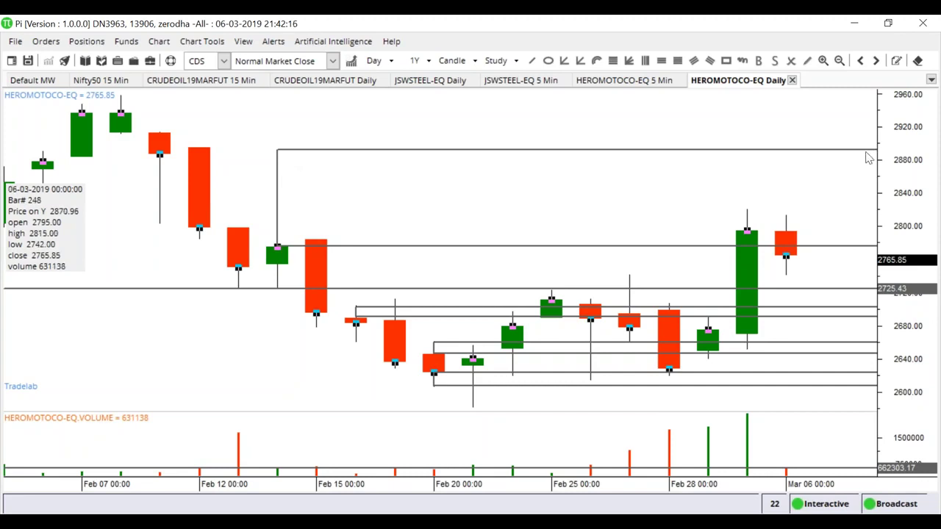
scroll(802, 156, down, 3)
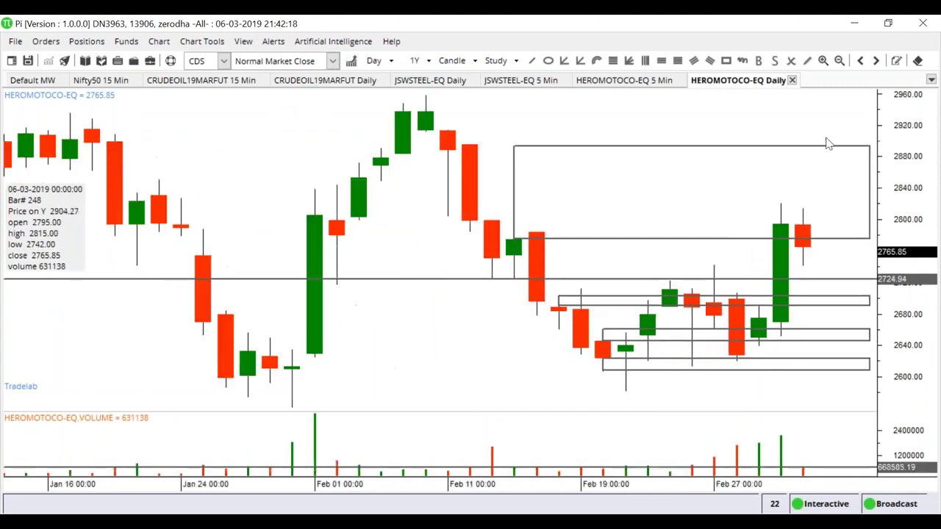
click(871, 149)
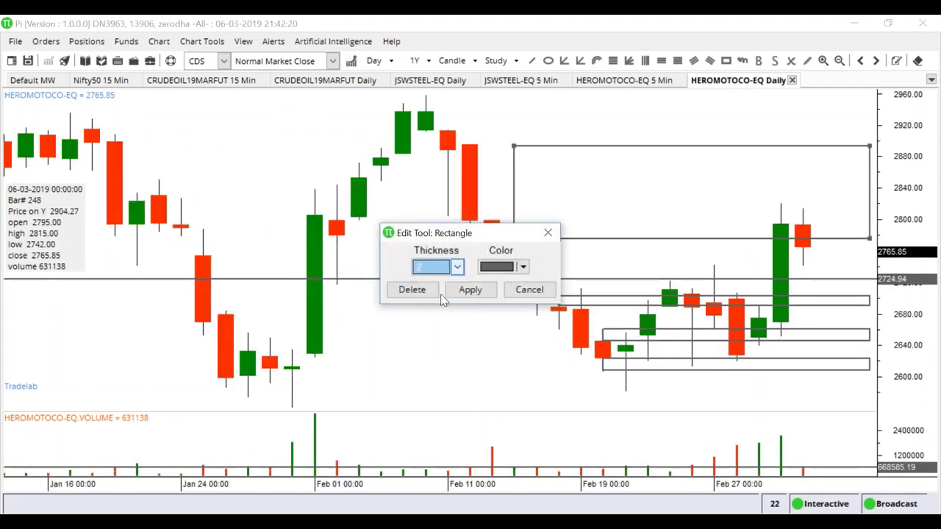
click(471, 288)
scroll(471, 287, up, 3)
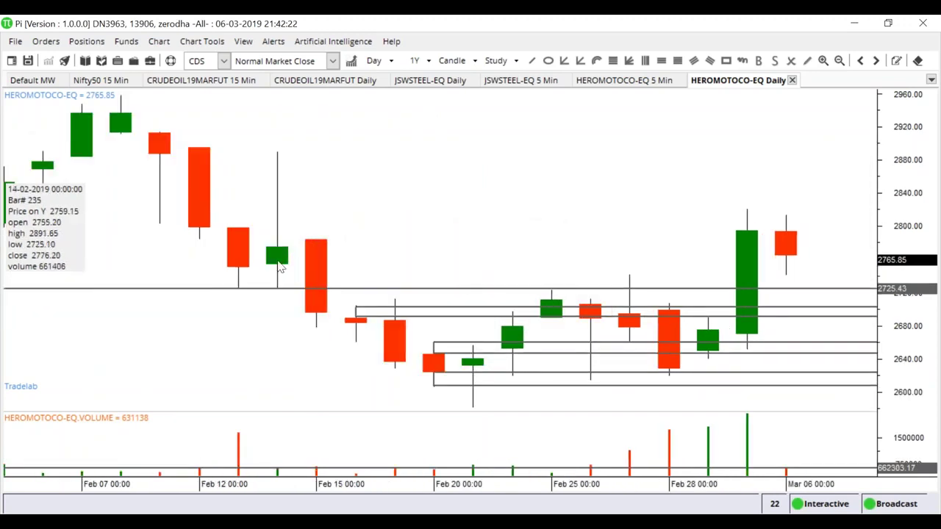
click(439, 288)
click(412, 290)
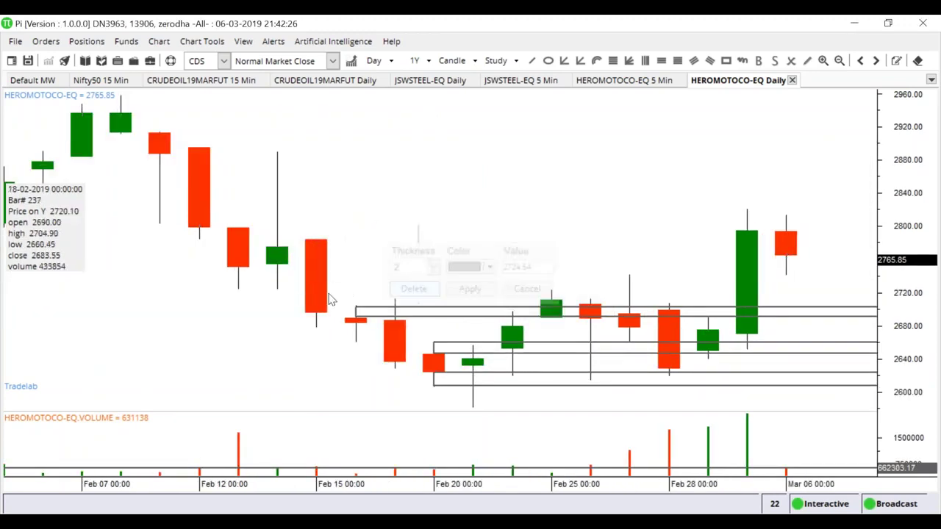
- Draw a rectangle over the 14 February candle's lower wick, from the body's base to the low, extended past the latest candle
click(710, 60)
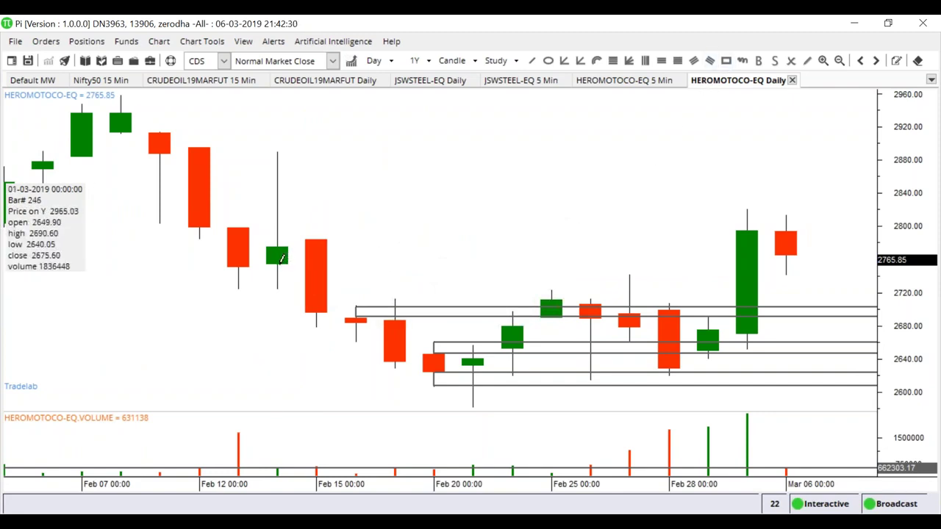
drag(278, 262, 875, 266)
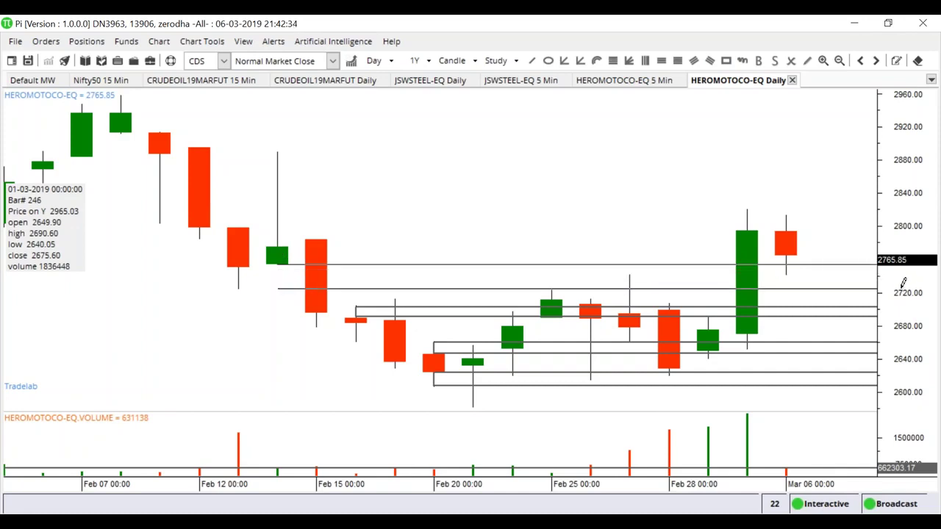
click(900, 288)
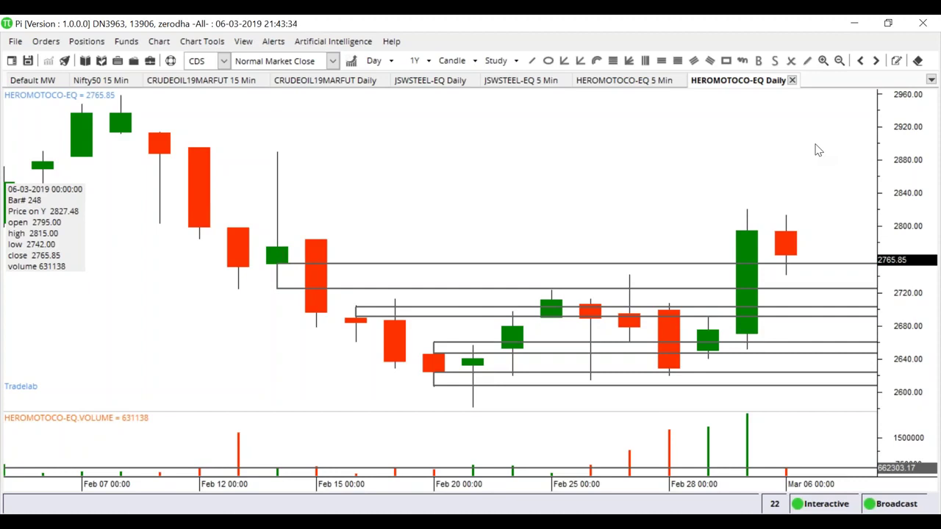
- Review the marked zones and latest candles on the CRUDEOIL19MARFUT 15-minute chart
click(219, 80)
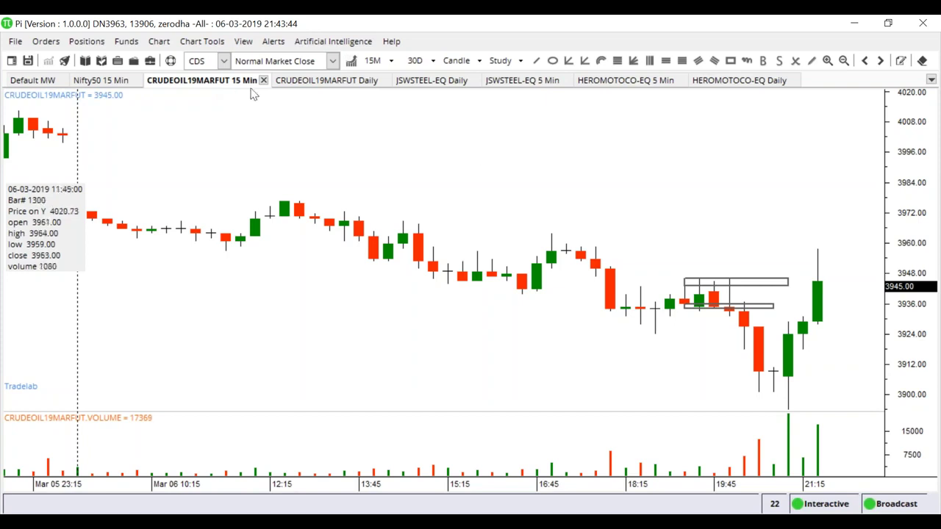
scroll(519, 218, down, 2)
scroll(519, 219, up, 4)
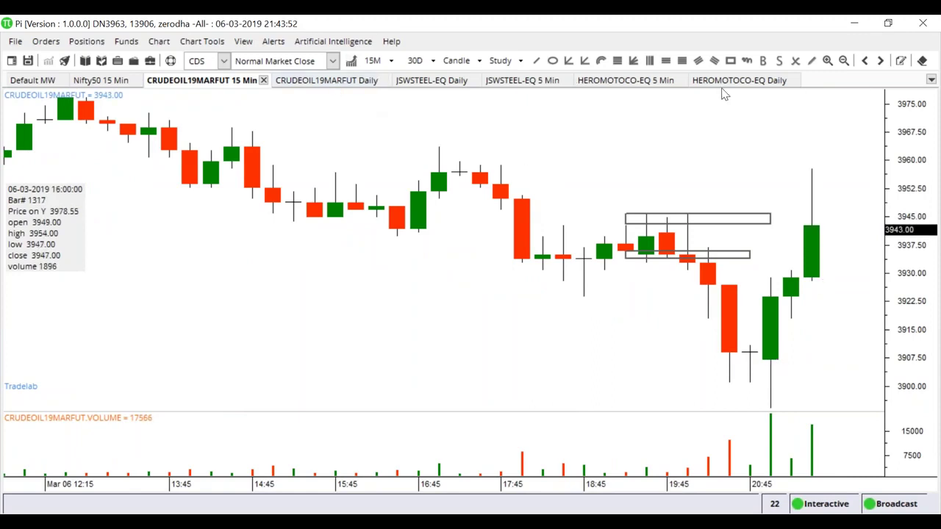
- On the JSWSTEEL-EQ 5-minute chart, insert horizontal lines at about 287.74 and 286.96, the 5 March 09:20 candle's high and body top
click(517, 81)
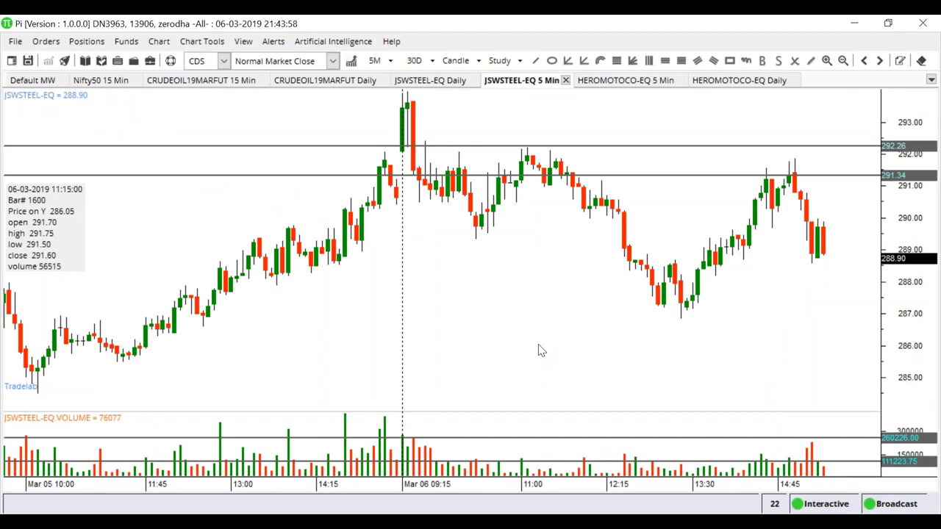
scroll(479, 336, down, 3)
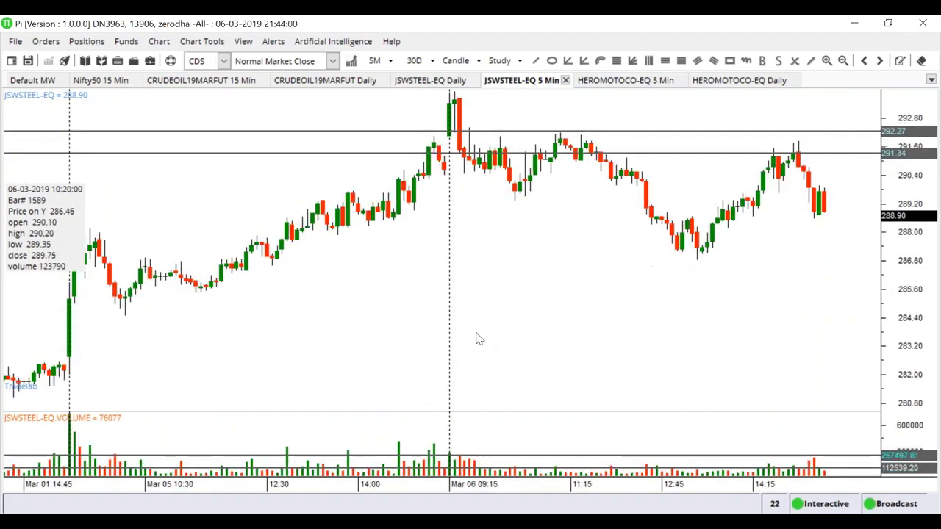
right_click(118, 248)
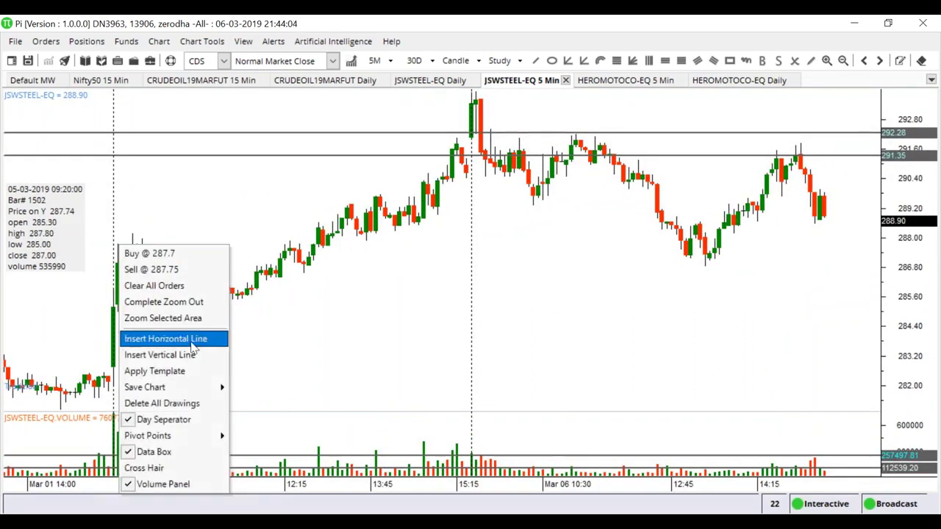
click(205, 337)
right_click(119, 263)
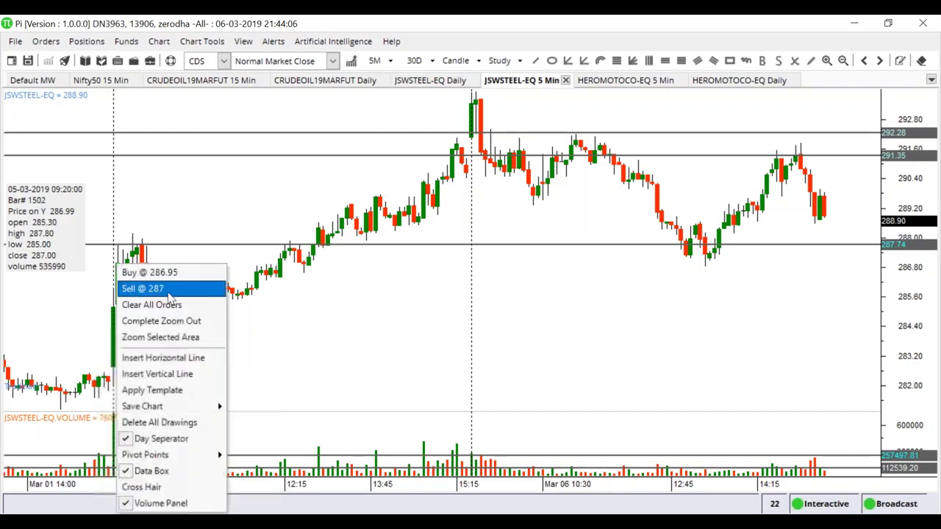
click(220, 359)
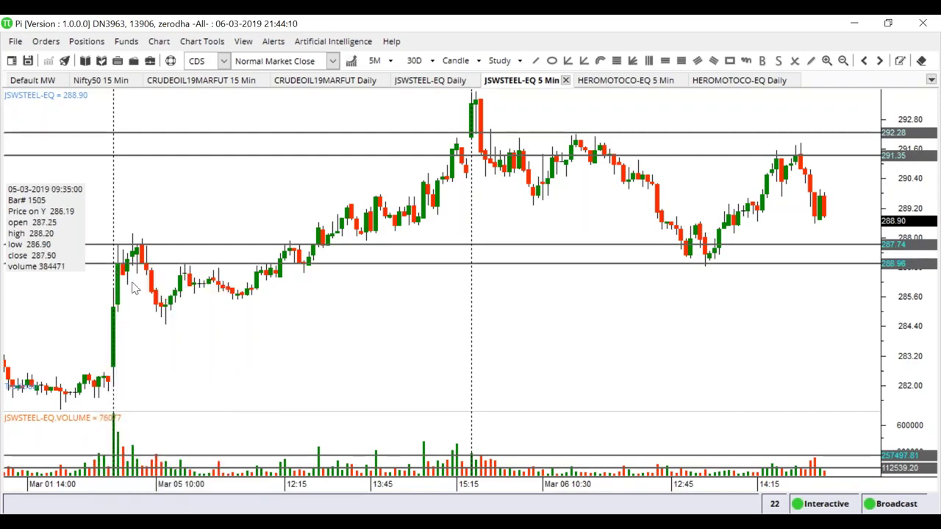
- Delete the two horizontal price lines at about 291.34 and 292.25 from the JSW Steel 5-minute chart
scroll(641, 330, up, 5)
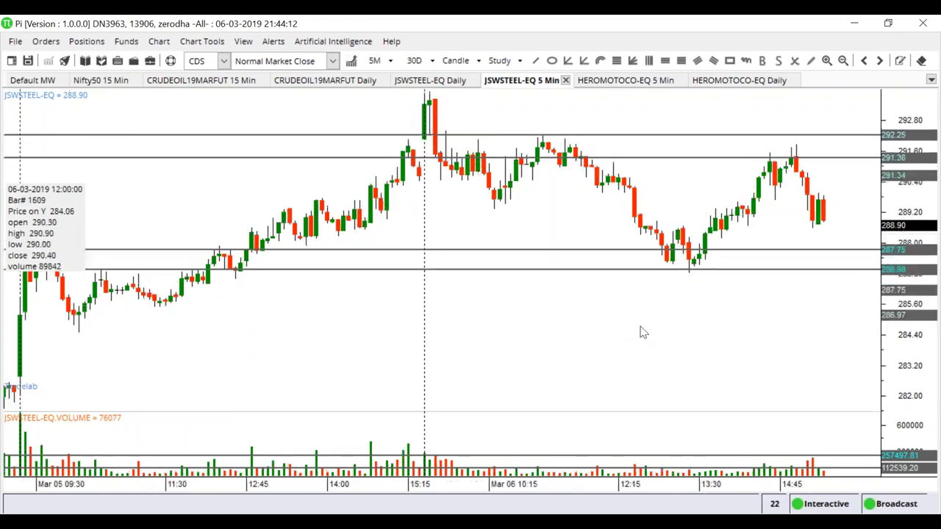
scroll(643, 330, up, 1)
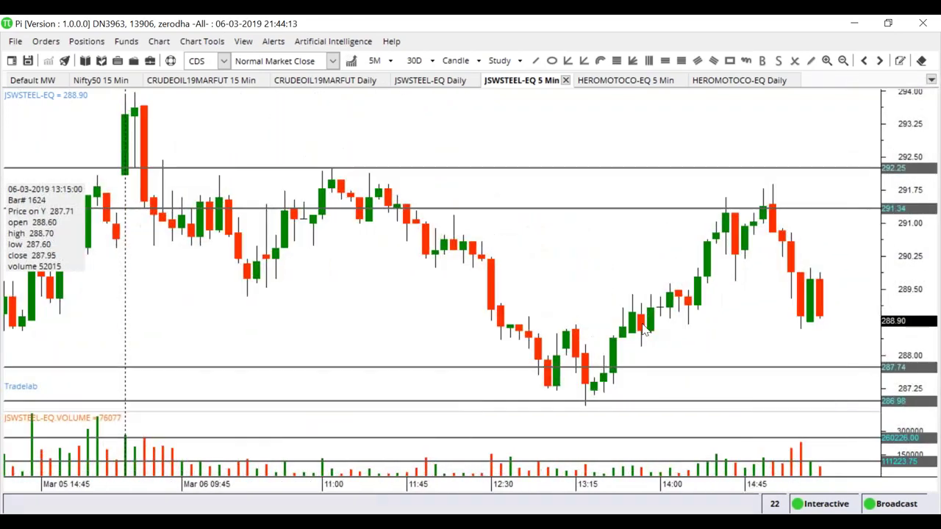
double_click(645, 210)
click(410, 289)
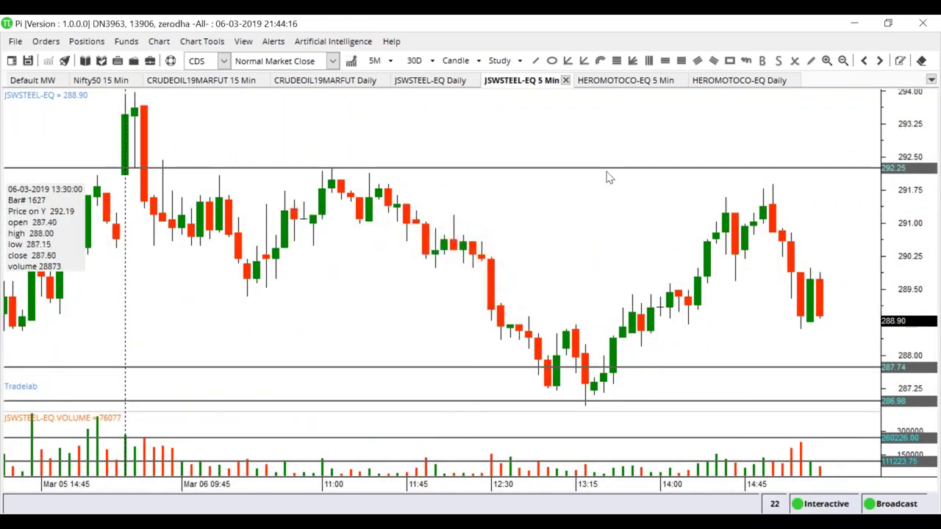
click(409, 289)
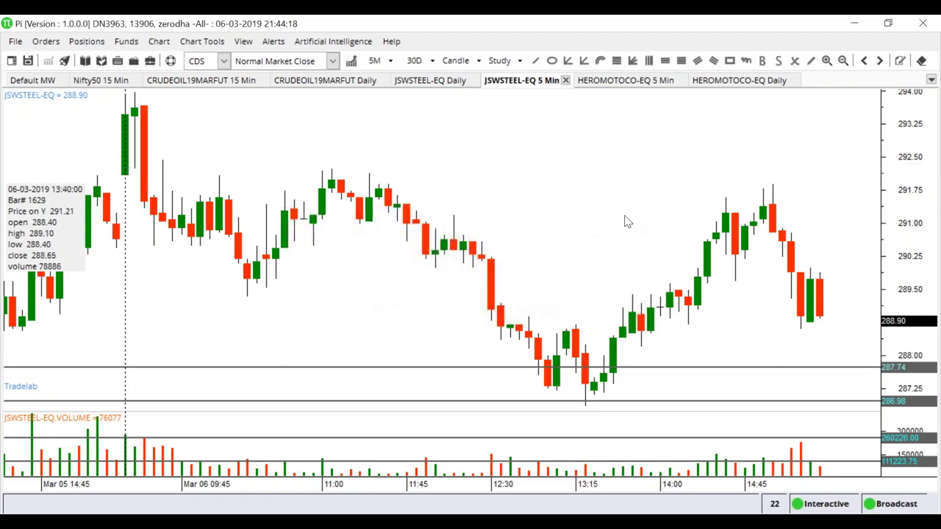
- Delete the horizontal line at about 108502 in the JSW Steel volume pane
scroll(625, 221, up, 1)
scroll(625, 221, up, 1)
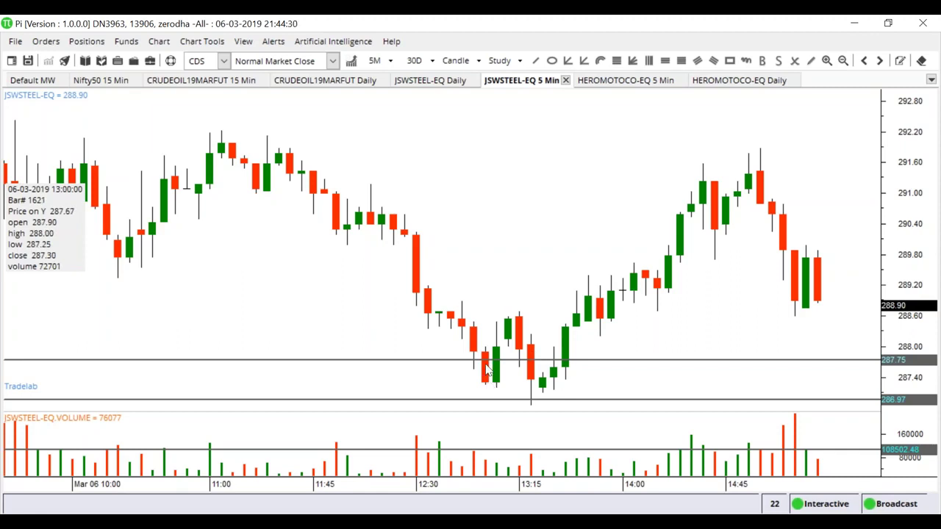
double_click(518, 450)
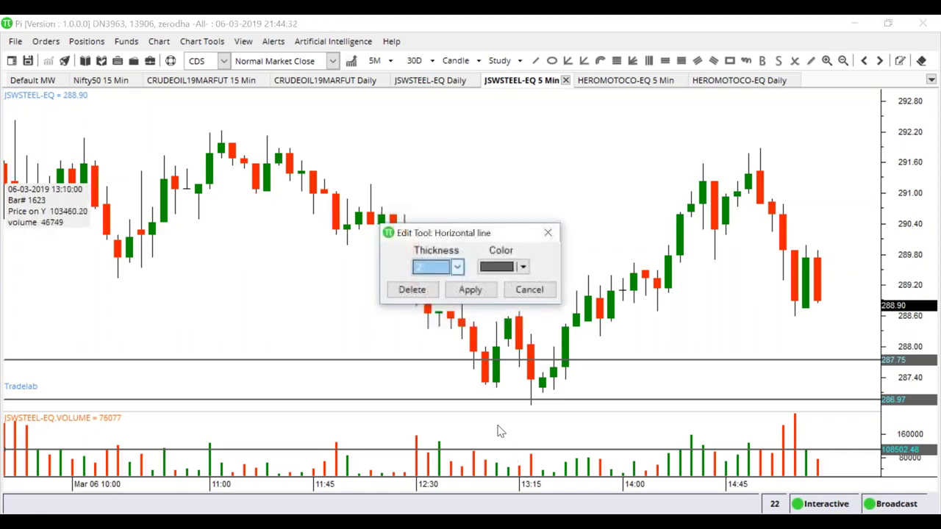
click(406, 290)
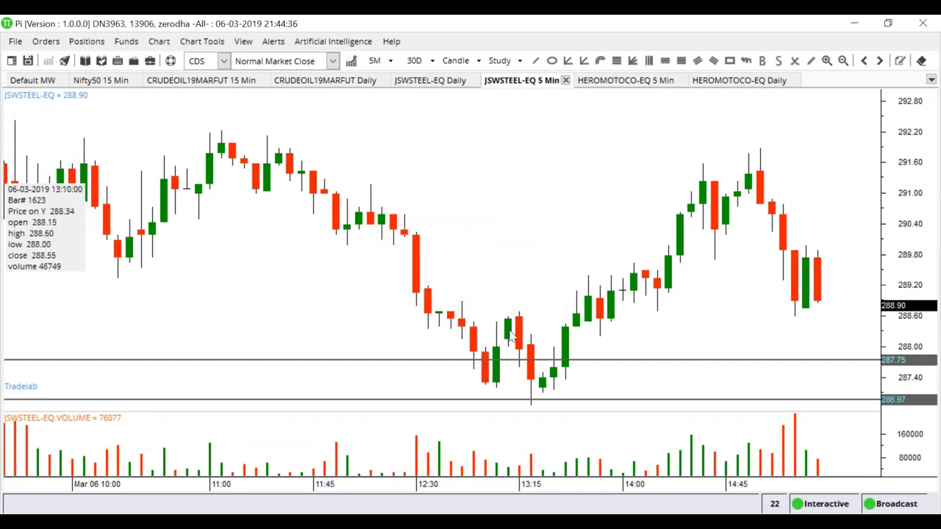
- Insert horizontal lines in the volume pane at the 13:00 and 13:20 bars' tops, about 73206 and 93375
right_click(485, 464)
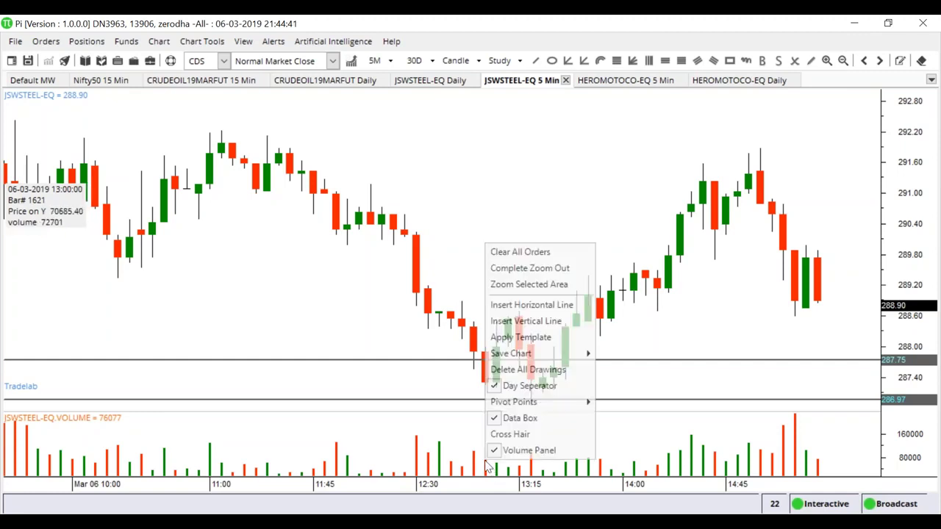
click(540, 302)
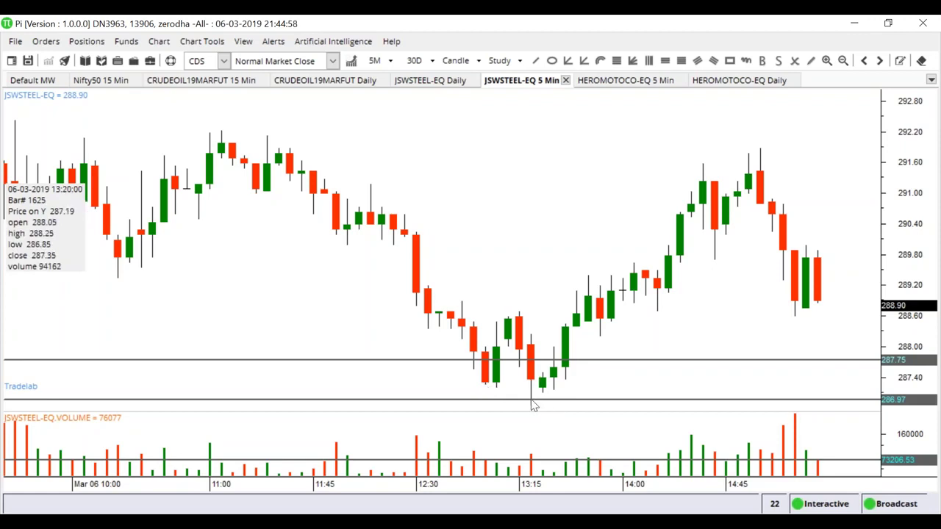
right_click(533, 461)
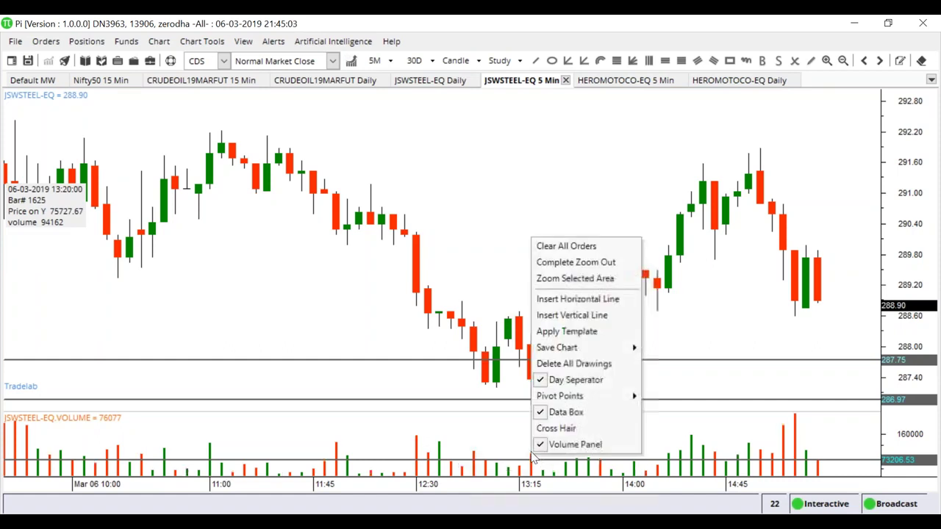
click(585, 299)
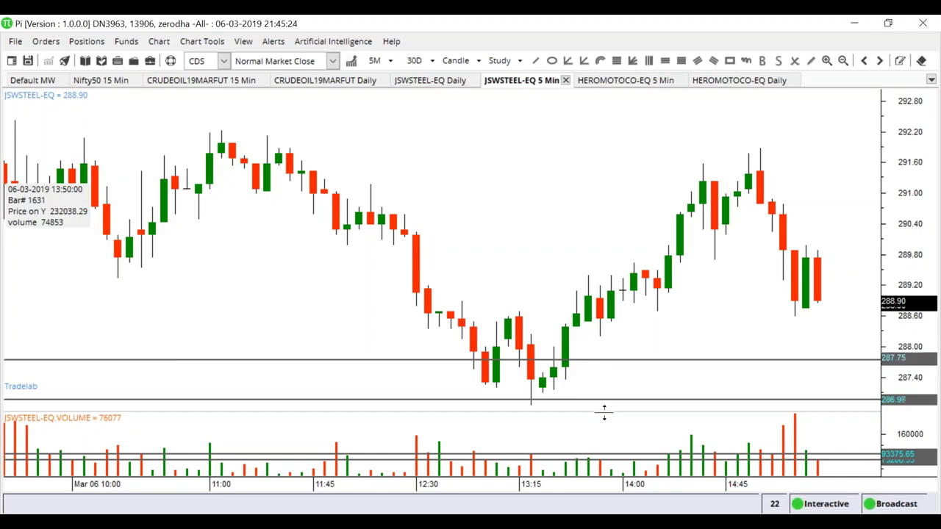
- Insert a horizontal price line at about 290.13, near the top of the large red 12:30 candle's body
scroll(603, 409, up, 3)
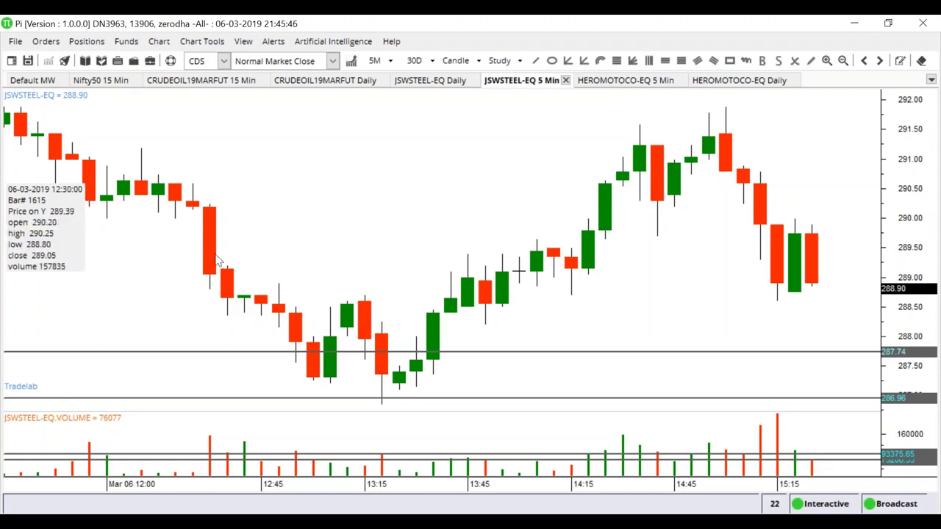
right_click(195, 213)
click(235, 304)
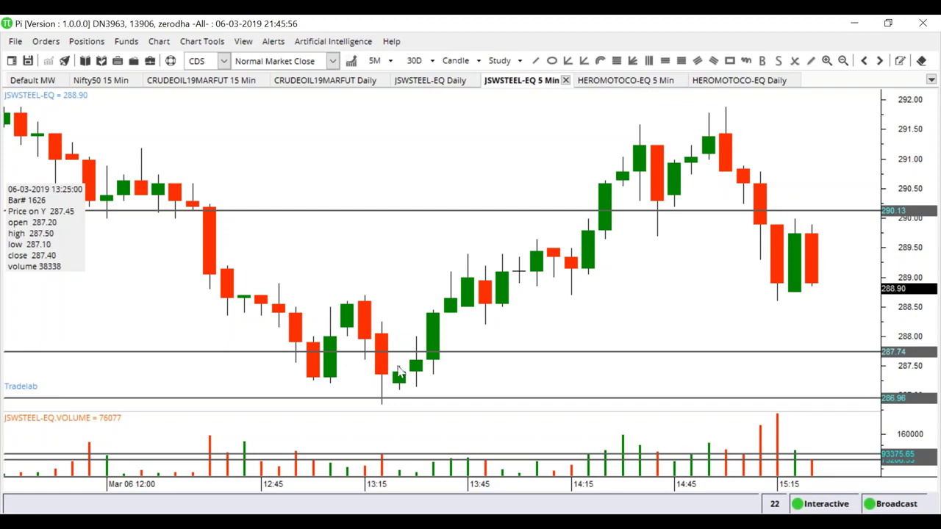
- Draw a rectangle over the 13:20 candle's upper wick, from the high to the body's top, extended past the latest candle
scroll(405, 482, up, 2)
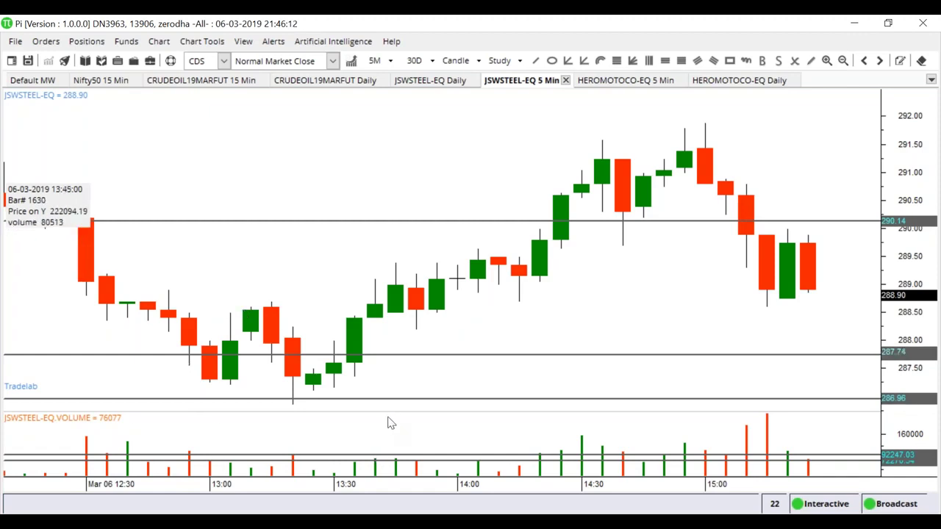
scroll(386, 420, down, 3)
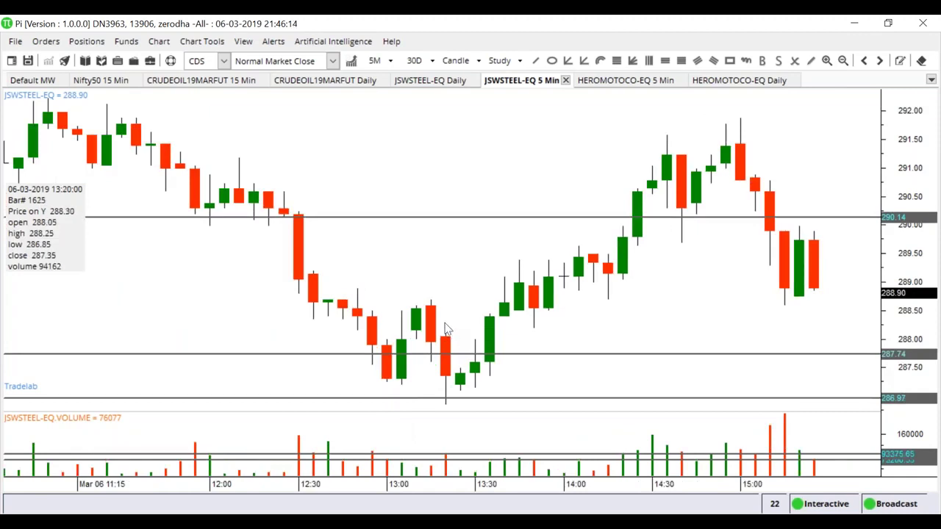
click(731, 63)
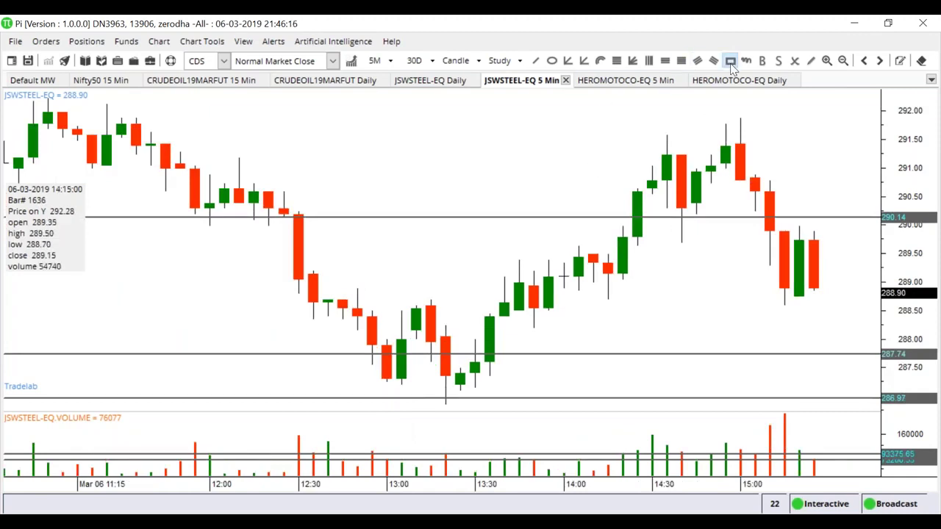
mouse_move(445, 326)
mouse_down()
mouse_move(750, 319)
mouse_move(888, 330)
mouse_up()
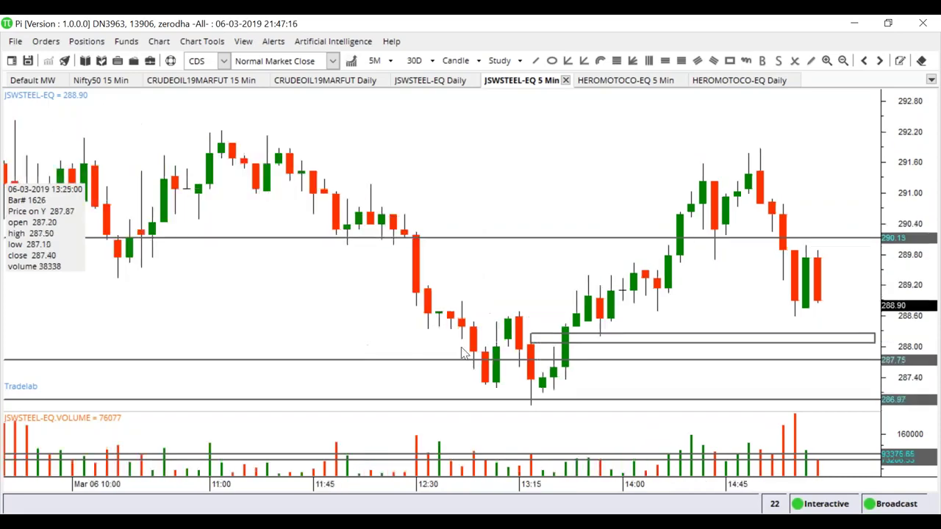
scroll(455, 350, down, 3)
scroll(465, 362, down, 3)
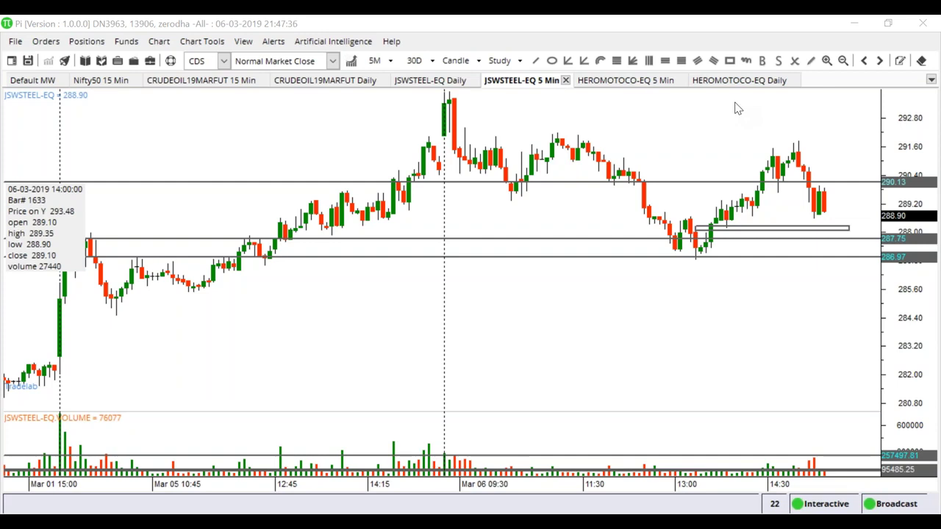
scroll(806, 358, up, 1)
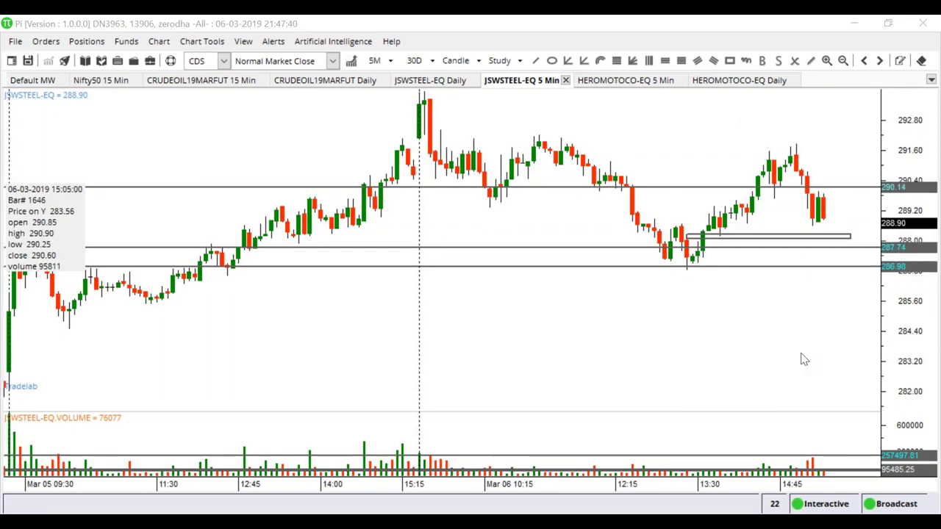
scroll(803, 358, up, 2)
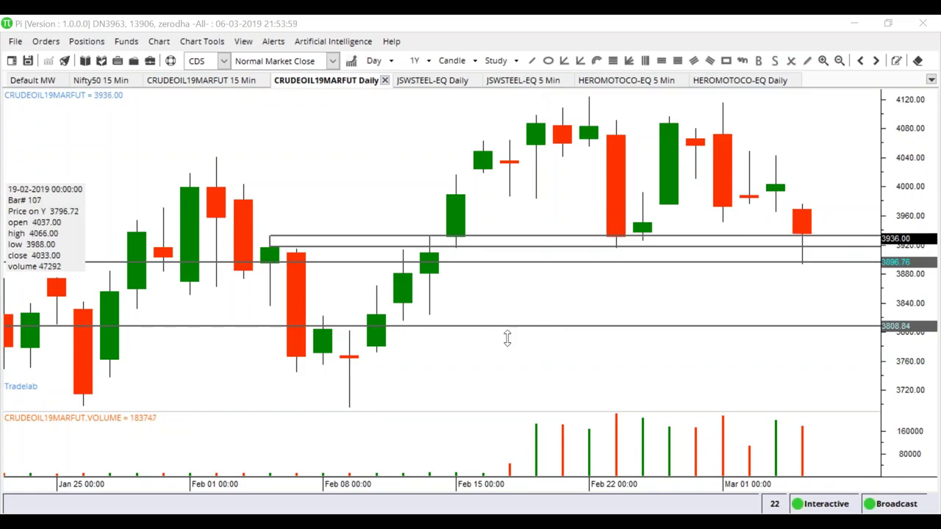
- Switch to Performace Sheet v2.xlsx in Excel and review the Level 4 (EQ) and Level 5 (Return on Capt.) sheets
mouse_move(422, 522)
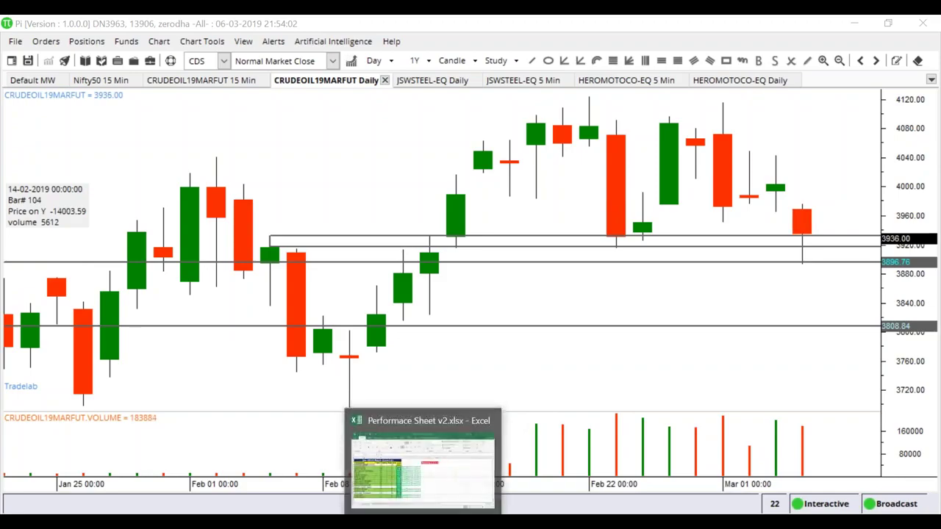
click(437, 507)
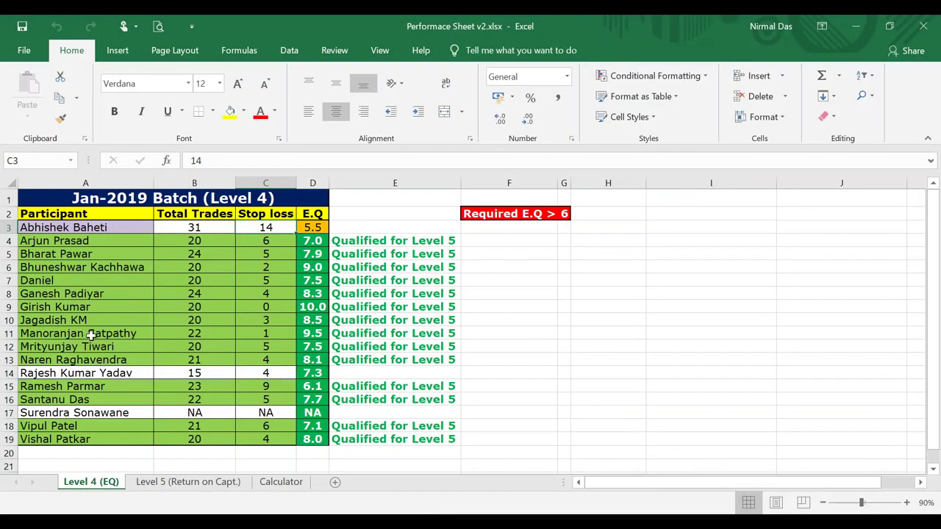
click(182, 485)
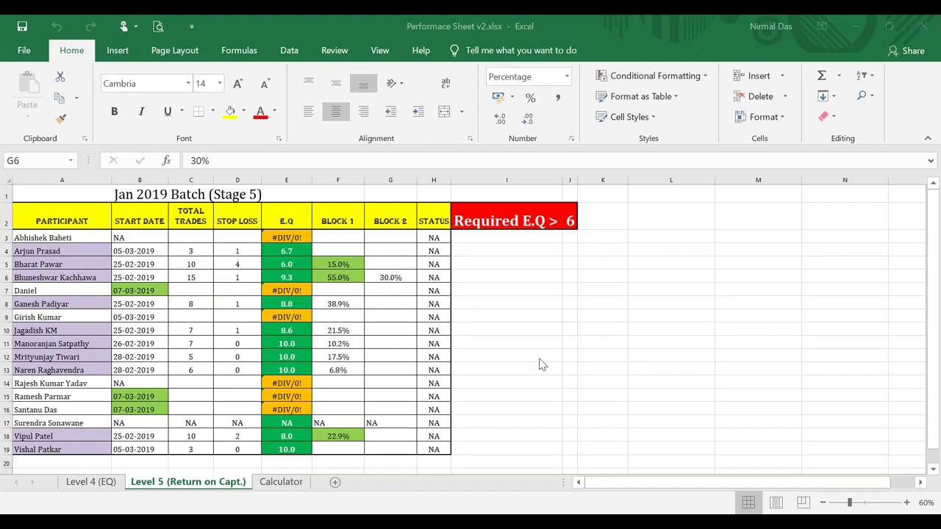
- Switch back to Pi and change the Nifty50 chart's time frame to daily, focusing on the candles since late January
key(alt+Tab)
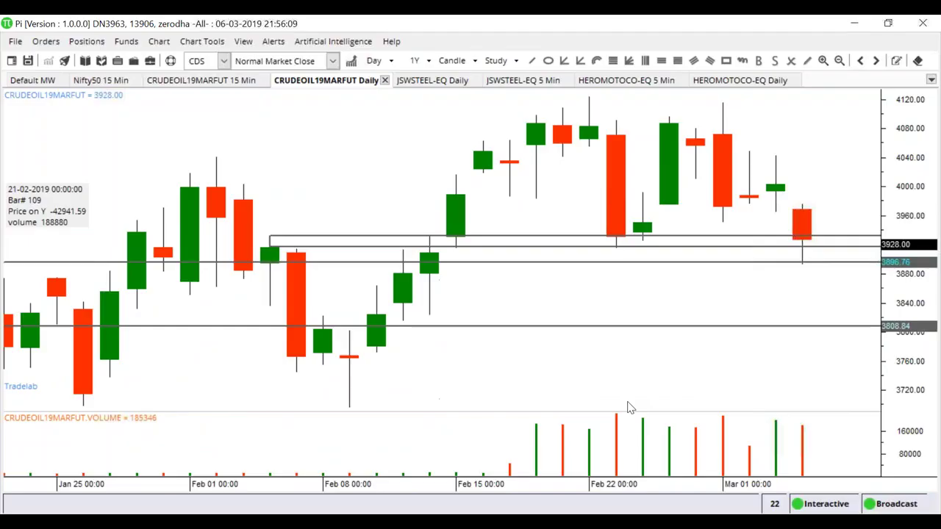
click(95, 83)
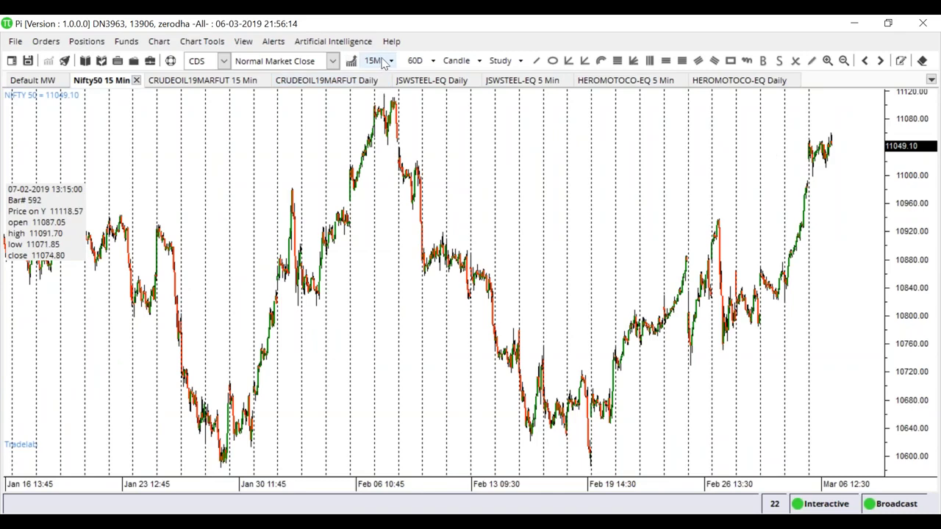
click(389, 61)
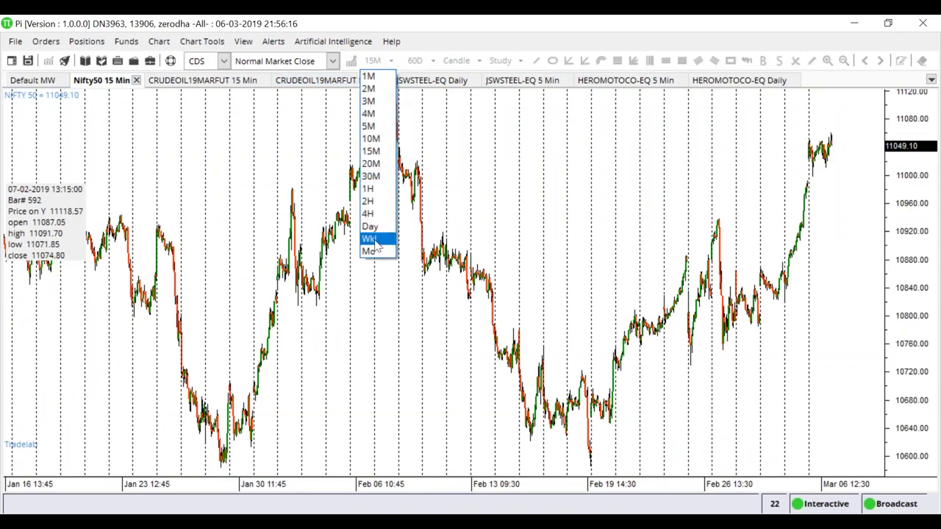
click(378, 242)
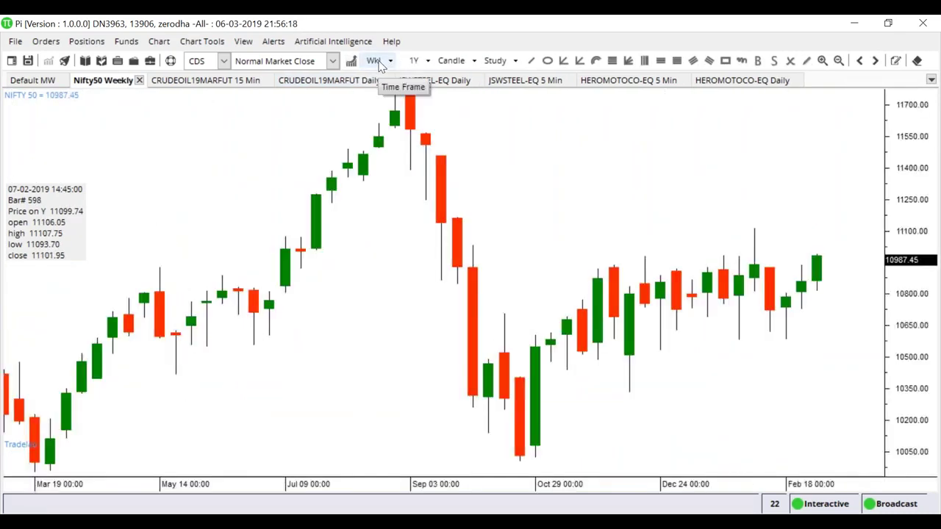
click(378, 60)
click(373, 227)
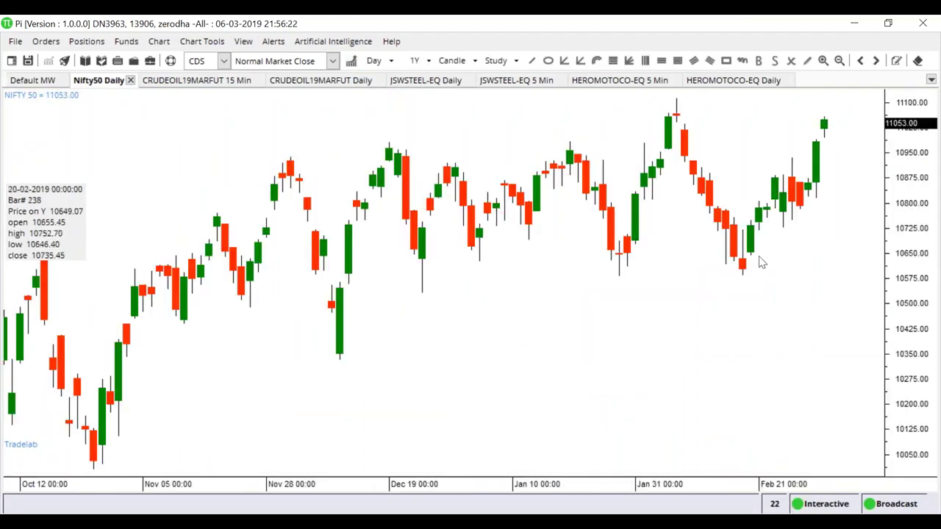
scroll(763, 258, up, 4)
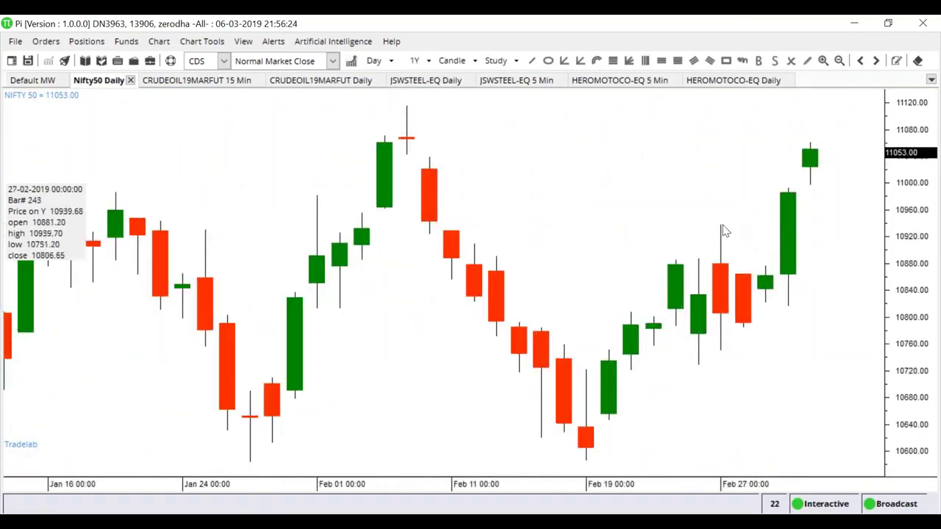
scroll(786, 247, up, 2)
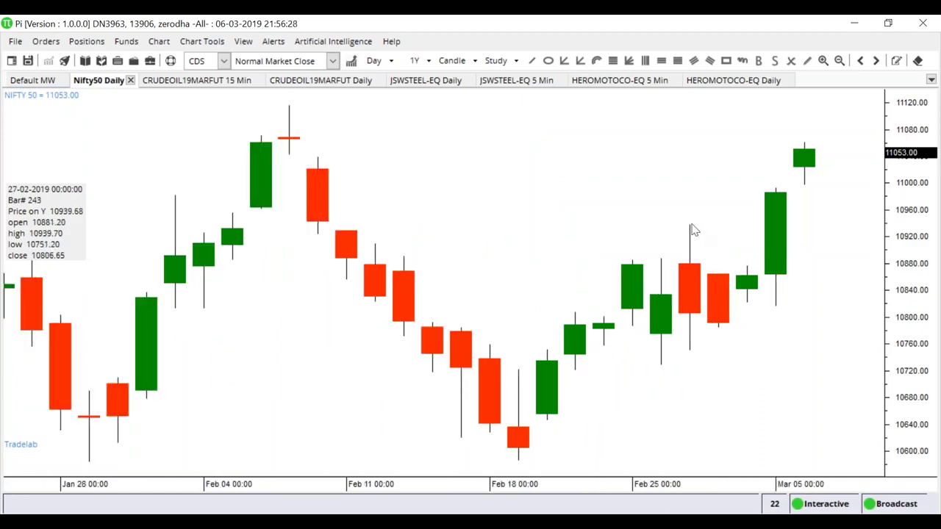
- Insert horizontal lines on the Nifty50 daily chart at the 27 Feb candle's high, about 10939, and the 21 Feb candle's high, about 10810
right_click(691, 225)
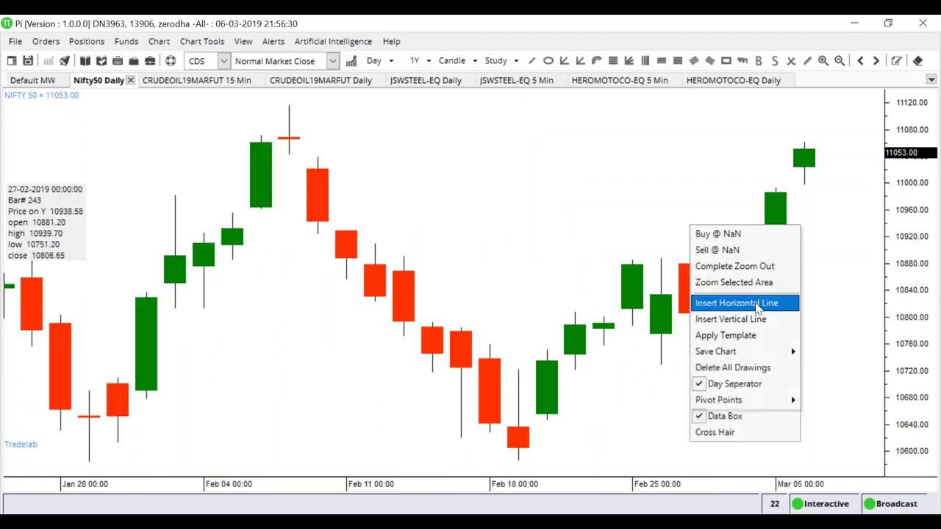
click(757, 302)
scroll(751, 254, up, 2)
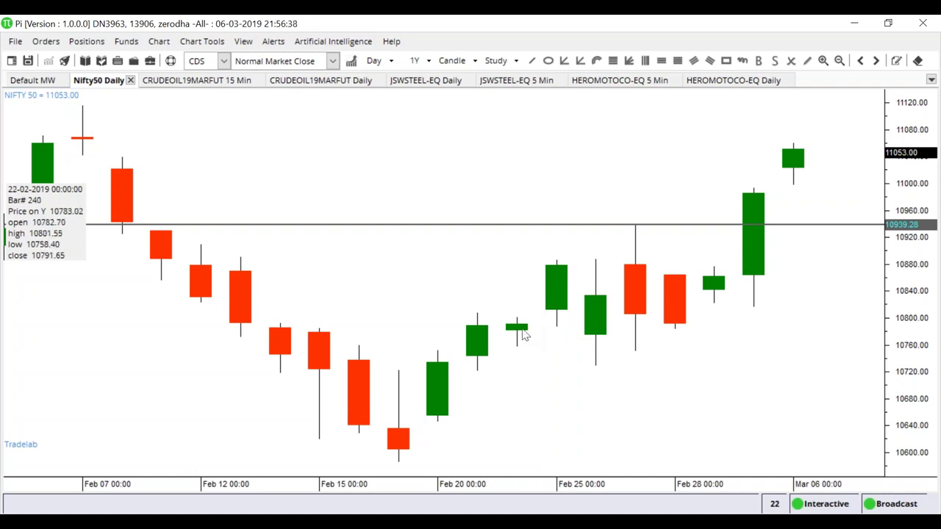
right_click(476, 317)
click(525, 391)
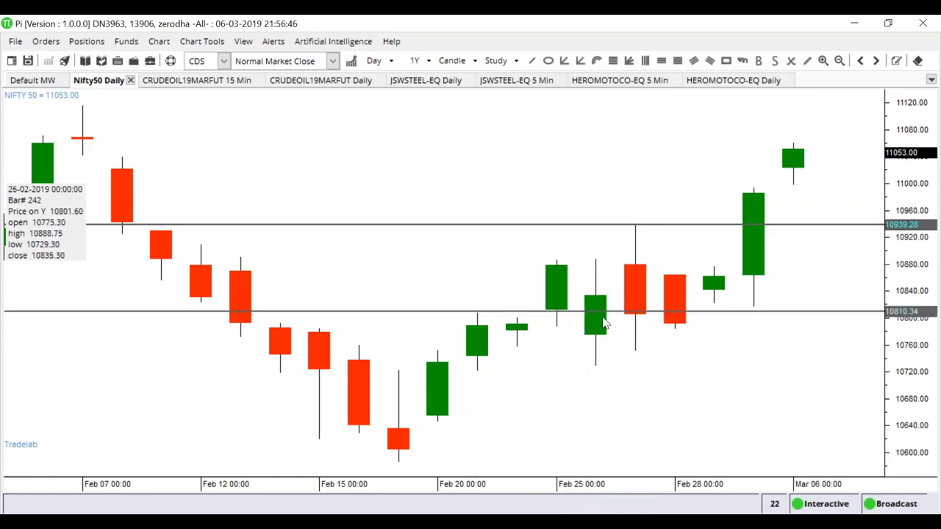
- Delete the upper horizontal line and insert a new one at the 27 Feb candle's high, about 10940
double_click(679, 225)
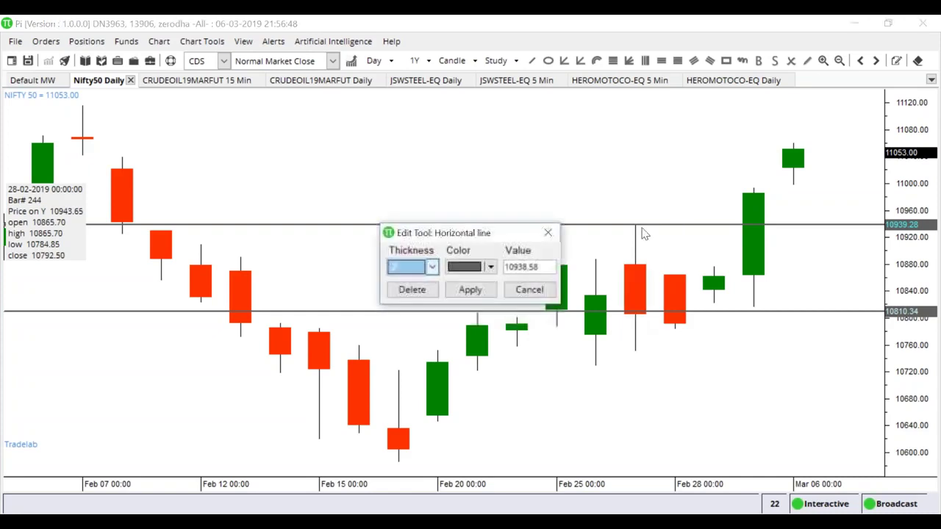
click(429, 290)
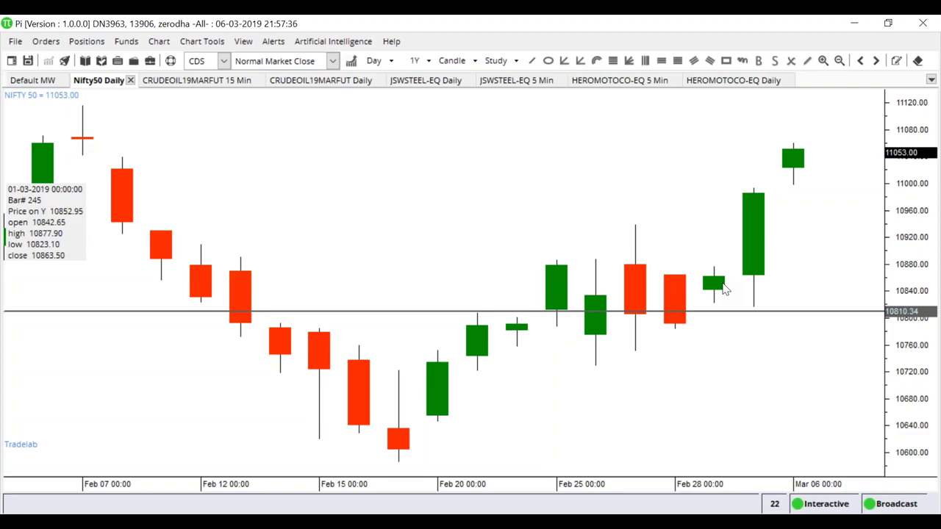
right_click(637, 226)
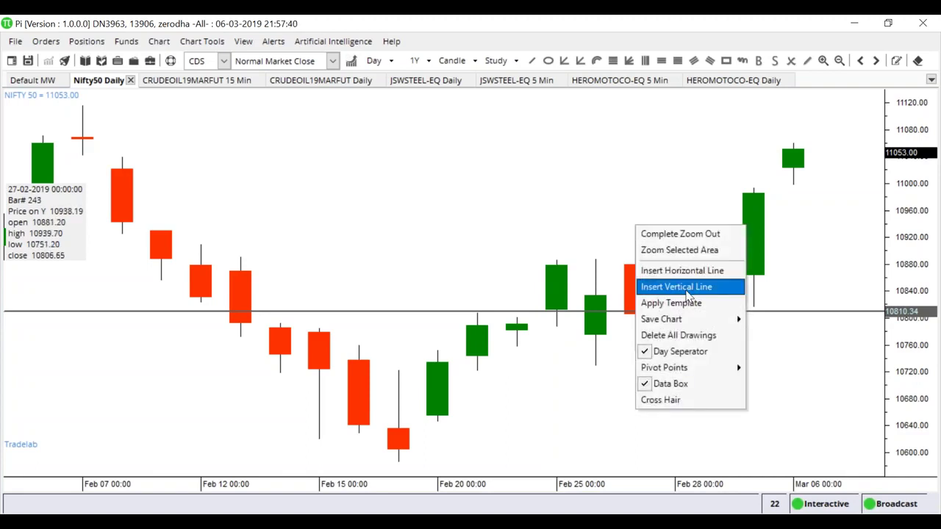
click(684, 269)
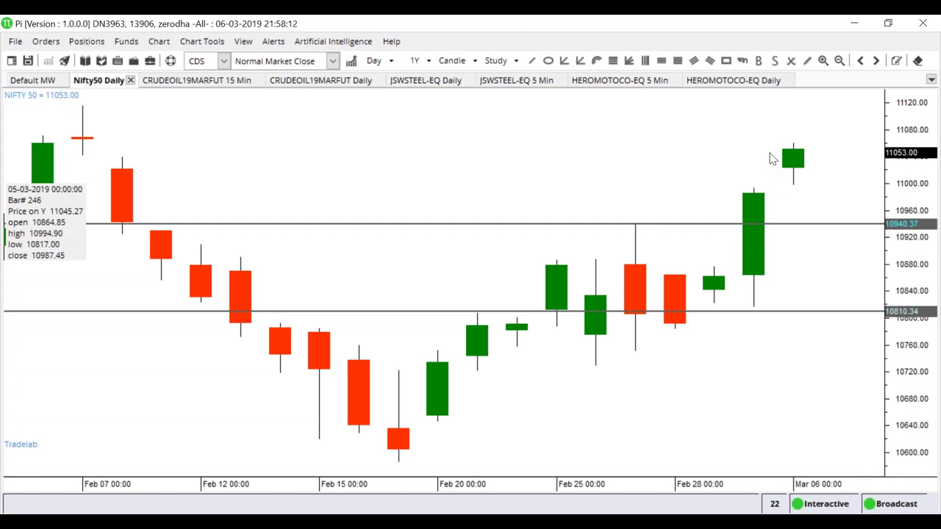
- Open a 12-month daily chart for HDFCBANK-EQ from the market watch, focusing on the candles since early February
click(33, 80)
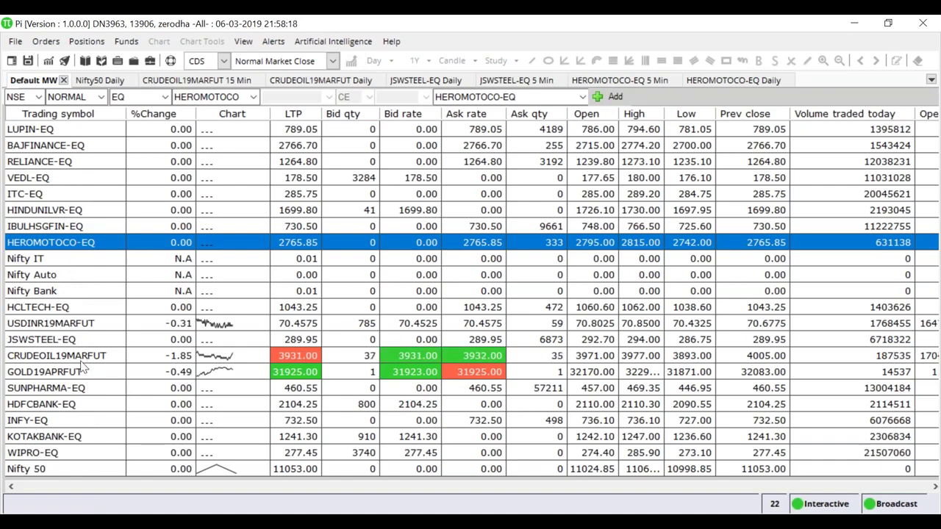
click(70, 405)
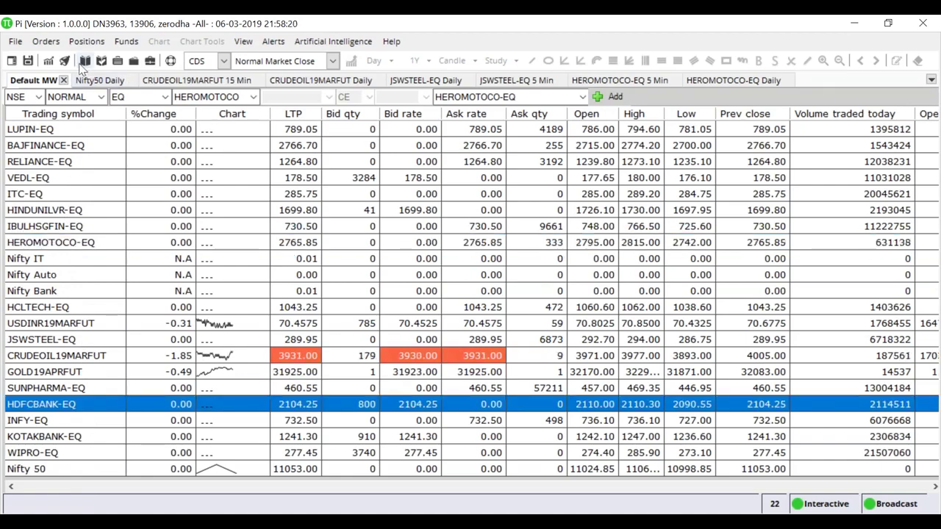
click(49, 61)
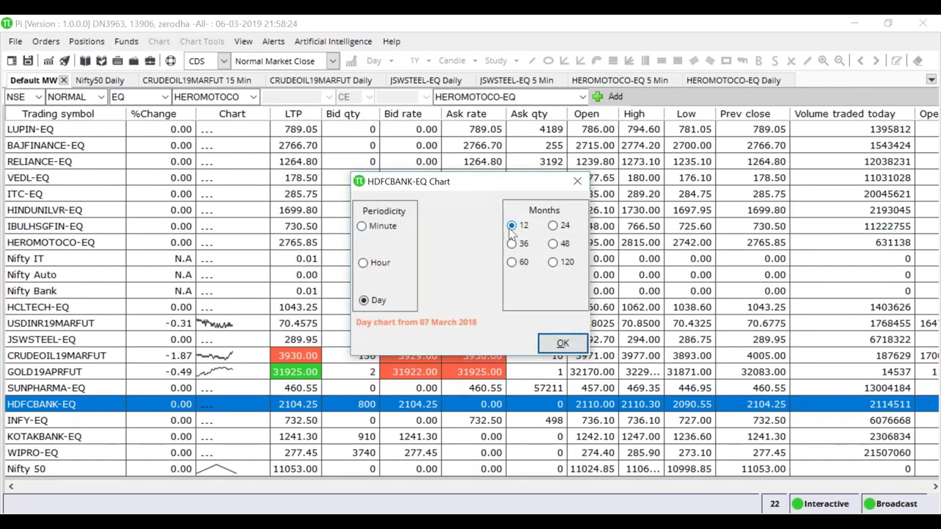
click(562, 344)
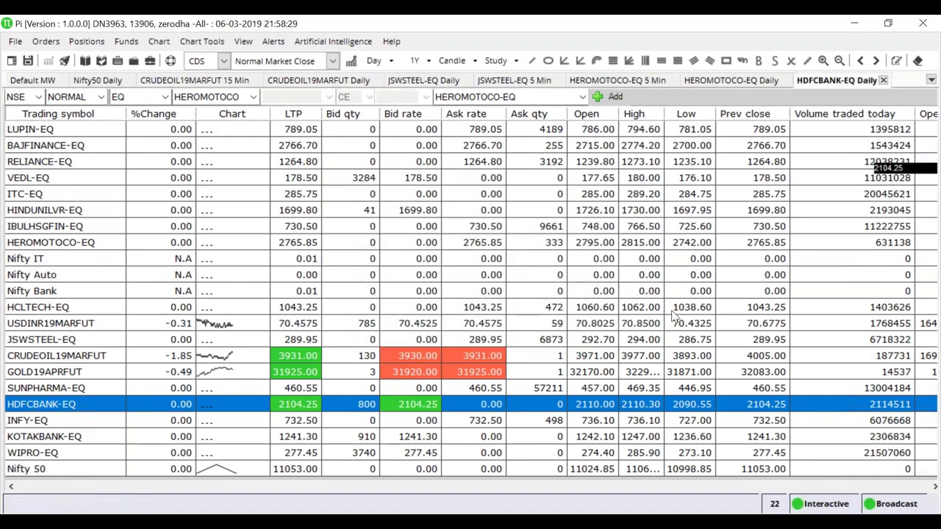
scroll(680, 316, up, 6)
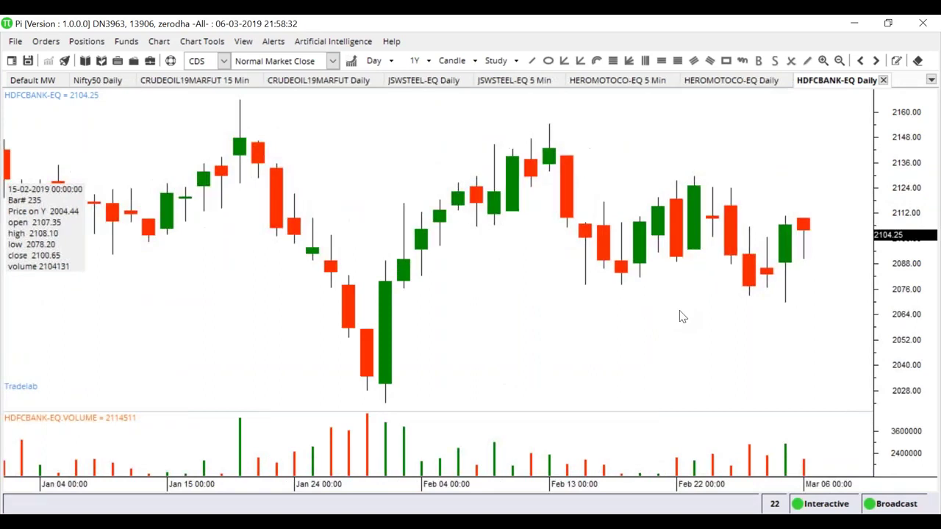
scroll(680, 316, up, 2)
scroll(680, 316, up, 3)
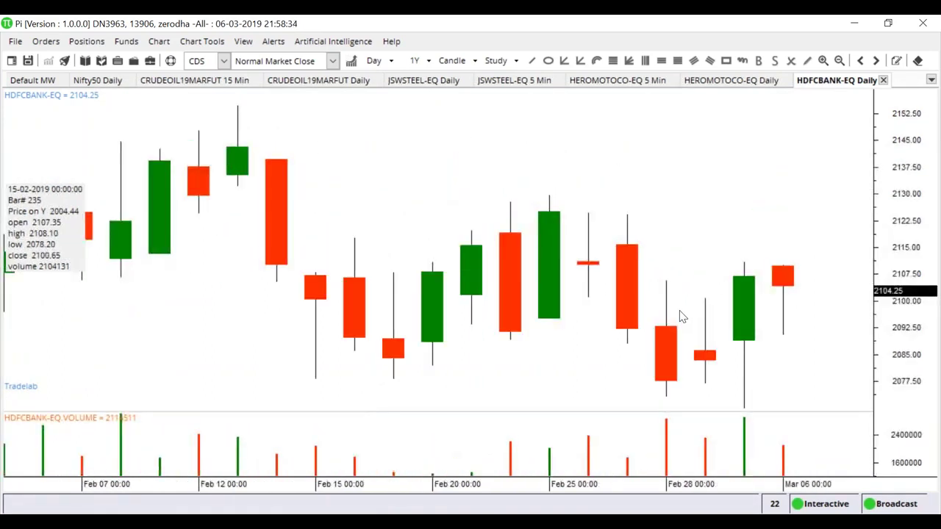
- Insert a horizontal price line at the low of the 27 Feb candle, about 2088
right_click(629, 346)
click(684, 186)
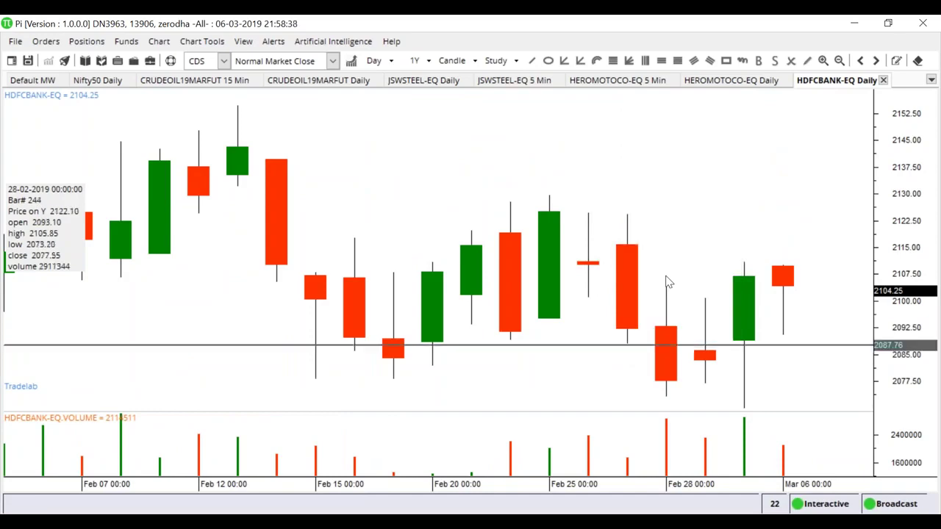
click(640, 346)
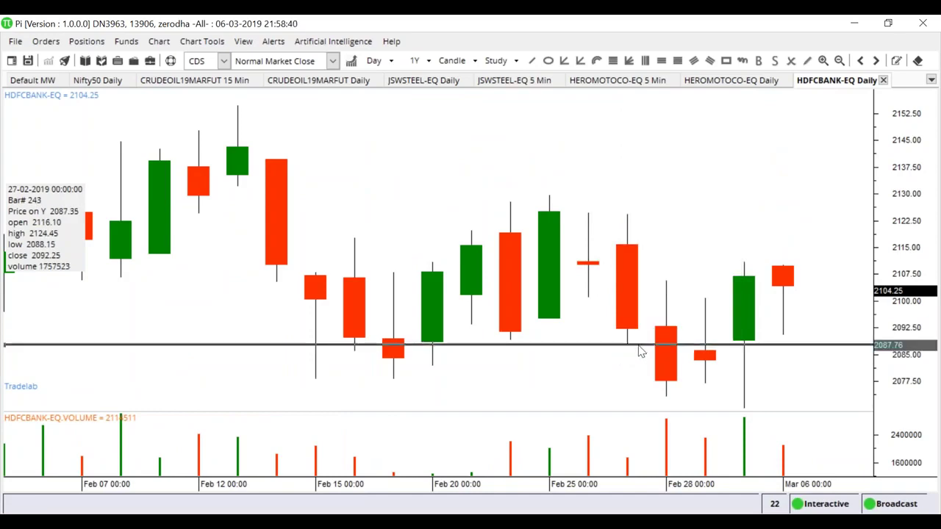
drag(639, 347, 621, 344)
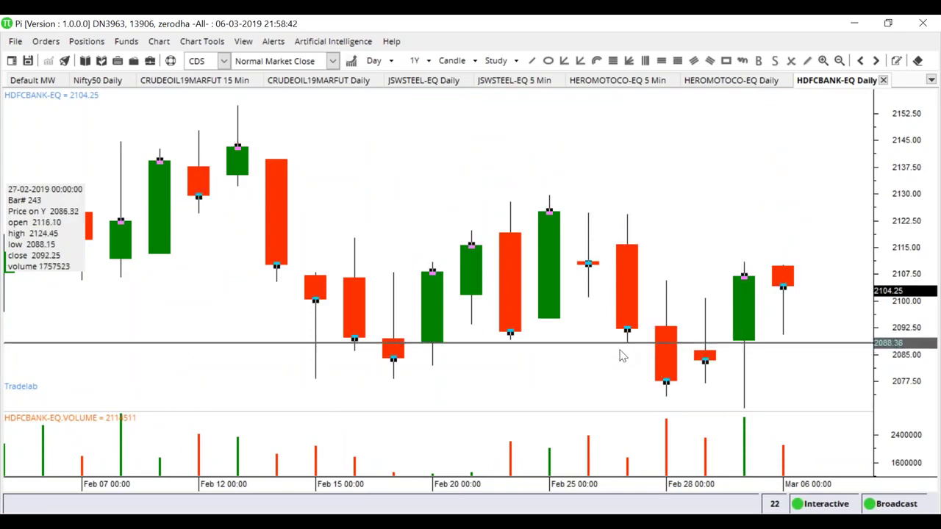
click(631, 365)
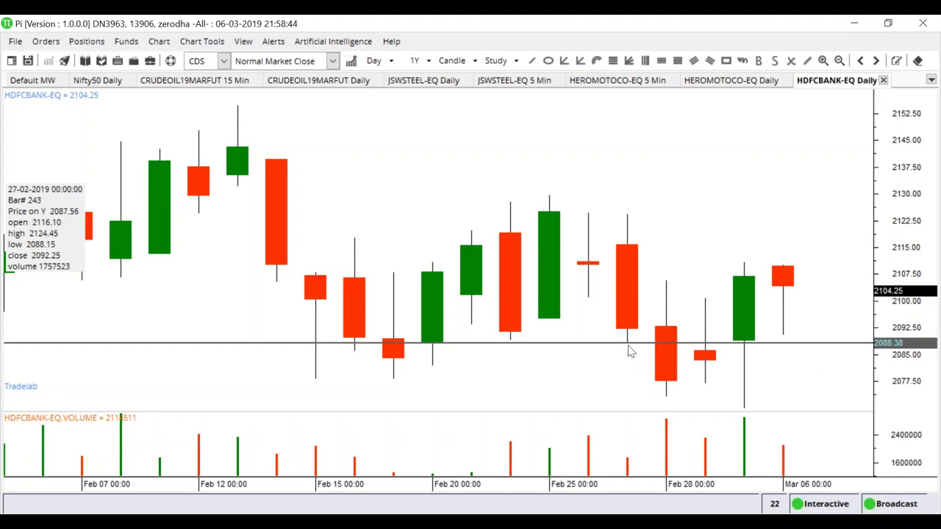
- Insert a horizontal line across the 28 Feb volume bar's top, about 2.88 million, and a price line at about 2127 near the 22 Feb high
right_click(672, 426)
click(706, 263)
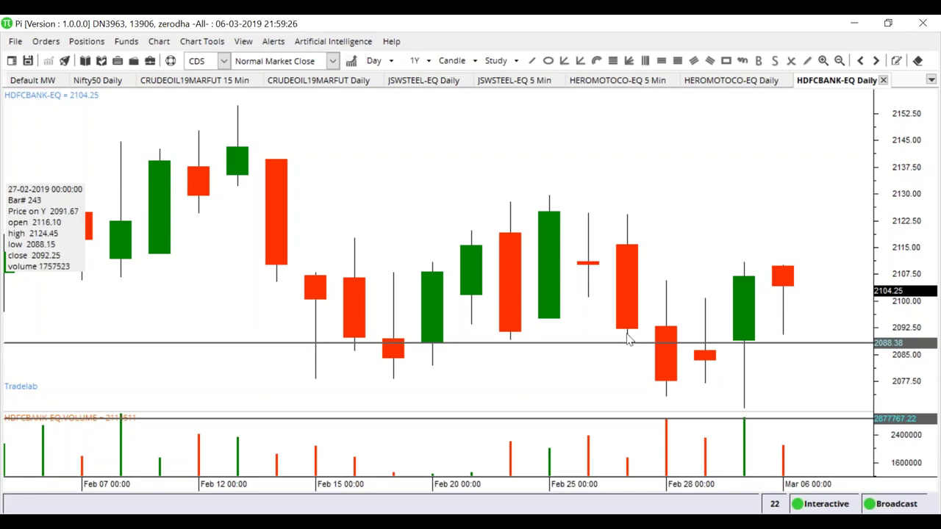
scroll(701, 181, down, 3)
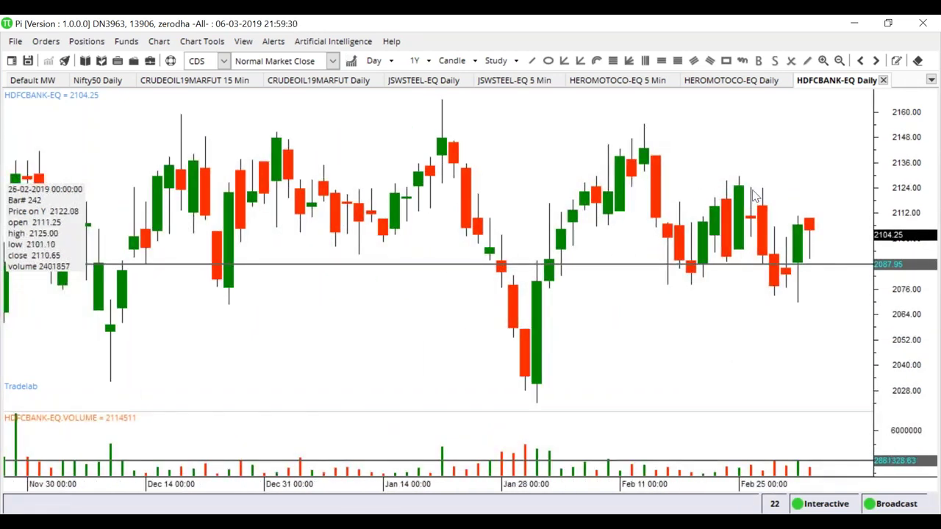
scroll(772, 189, up, 1)
scroll(772, 190, up, 1)
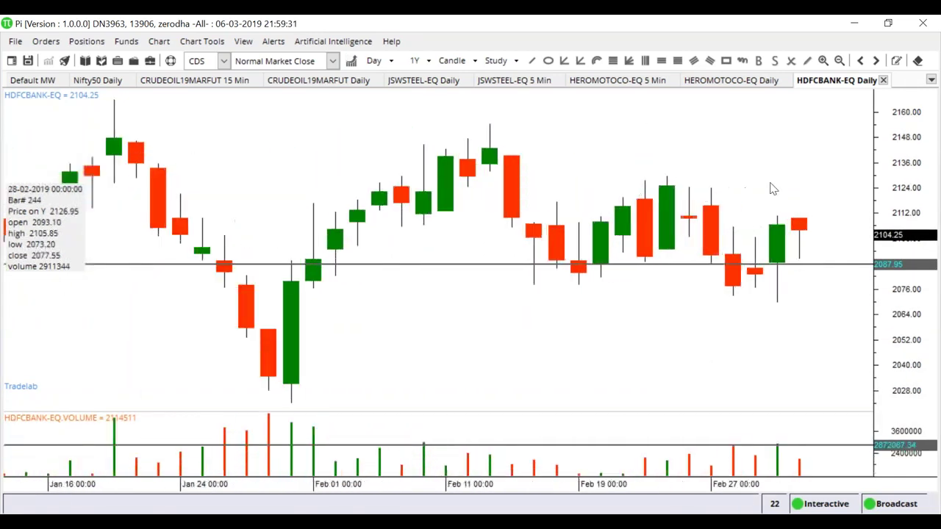
right_click(646, 182)
click(691, 273)
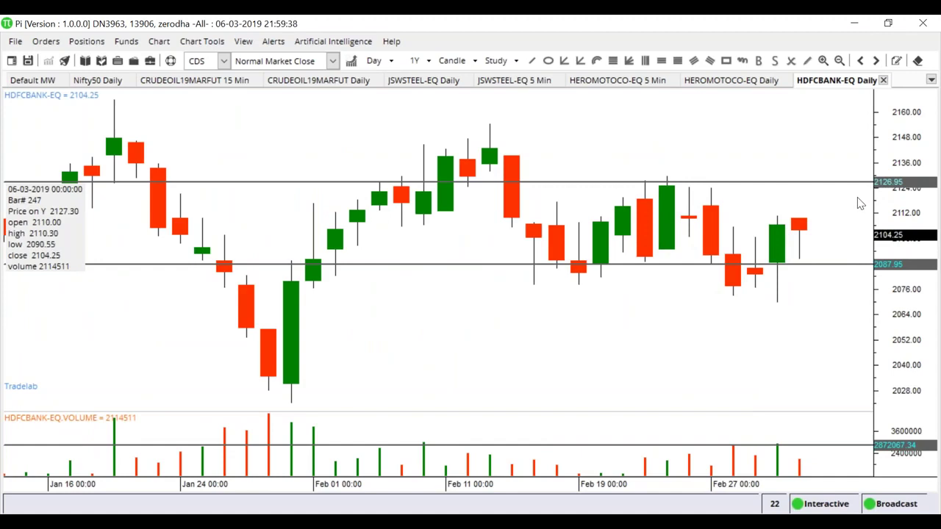
scroll(861, 204, up, 2)
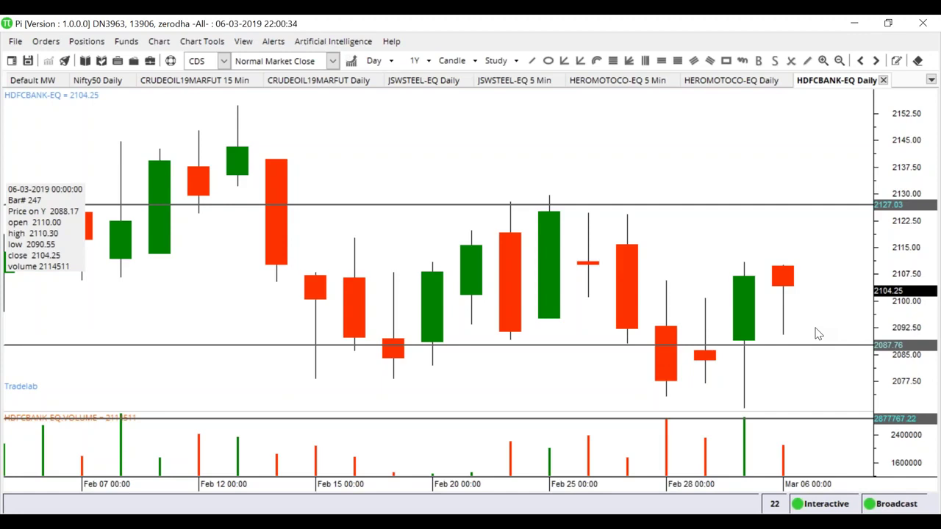
- Extend both zone rectangles on the CRUDEOIL19MARFUT 15-minute chart past the latest candle
click(331, 86)
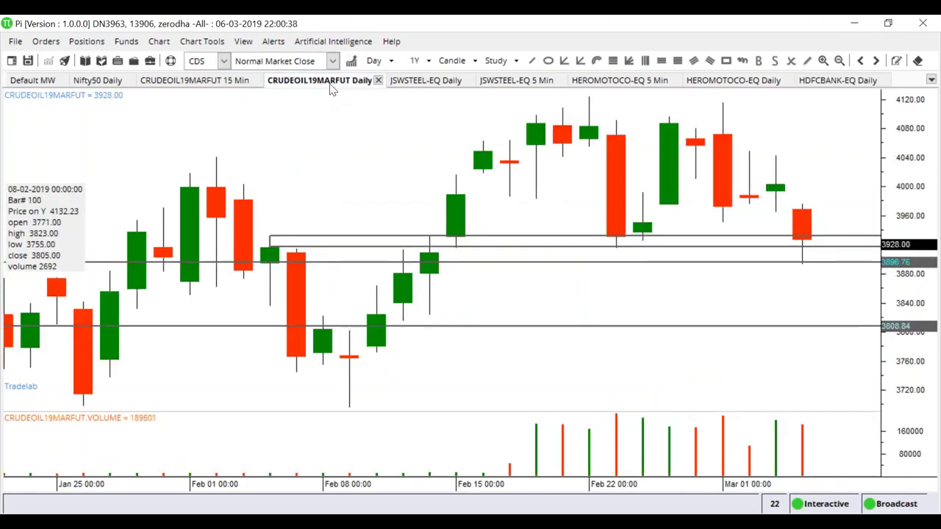
click(208, 87)
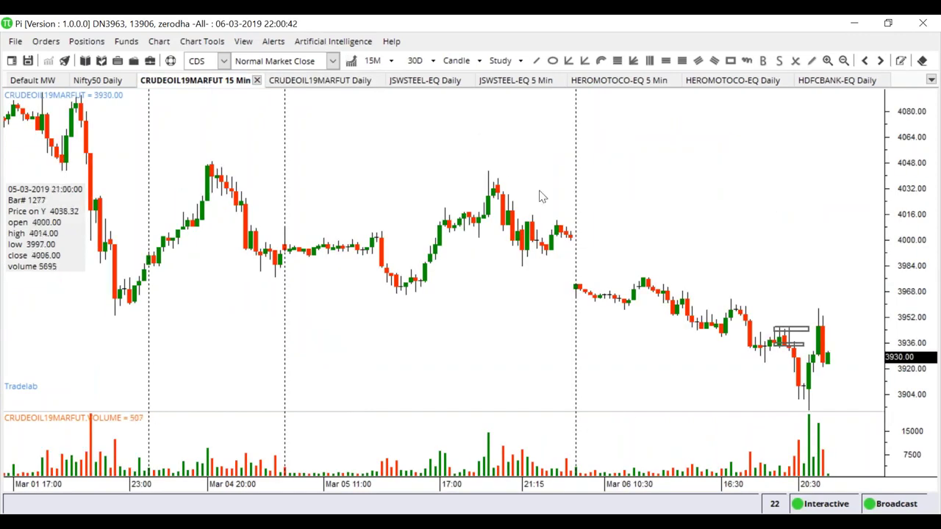
scroll(541, 199, up, 5)
scroll(541, 199, up, 5)
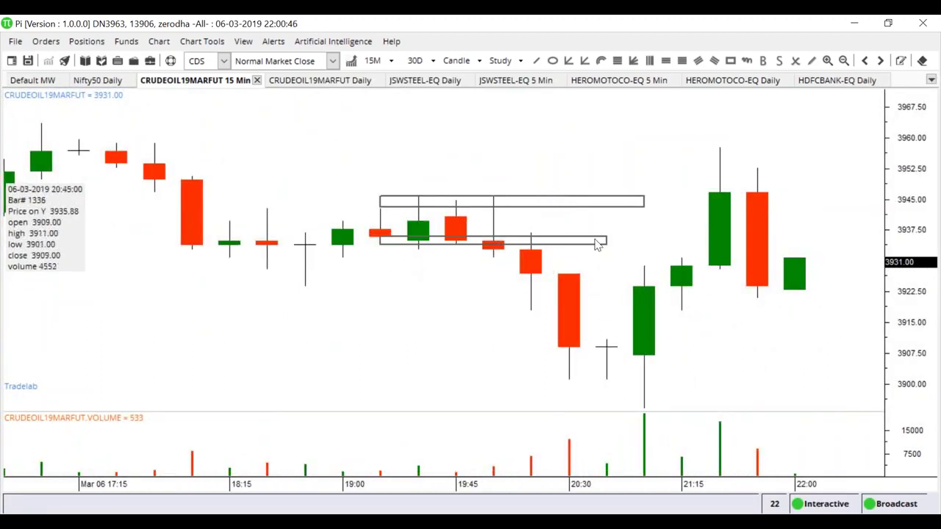
drag(609, 245, 887, 236)
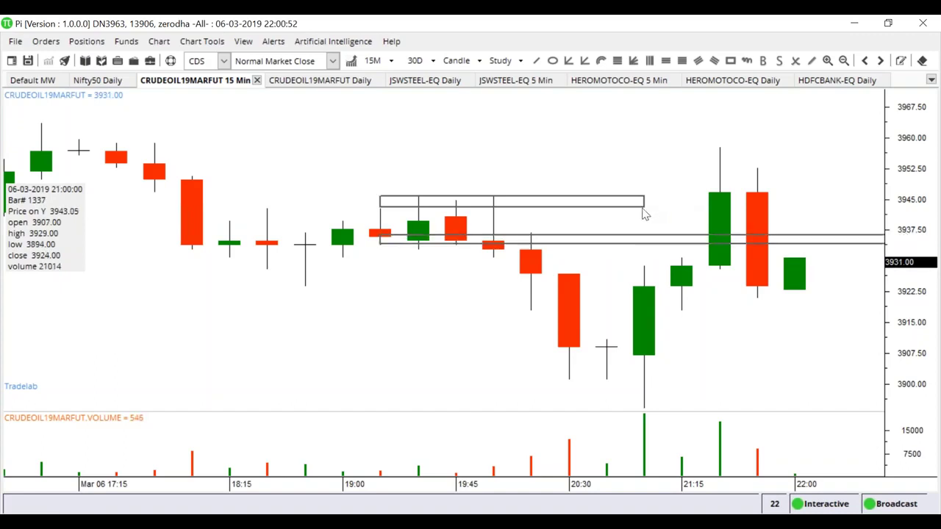
drag(644, 208, 903, 218)
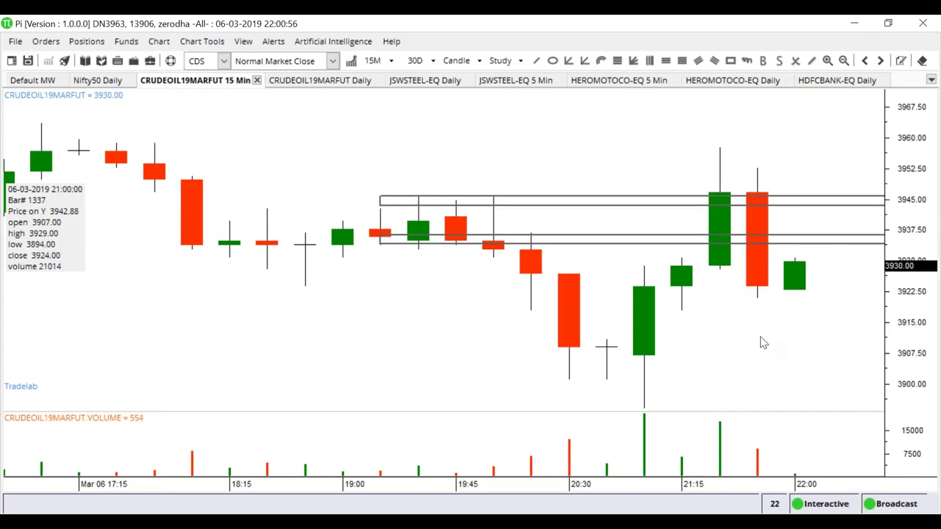
scroll(763, 343, down, 2)
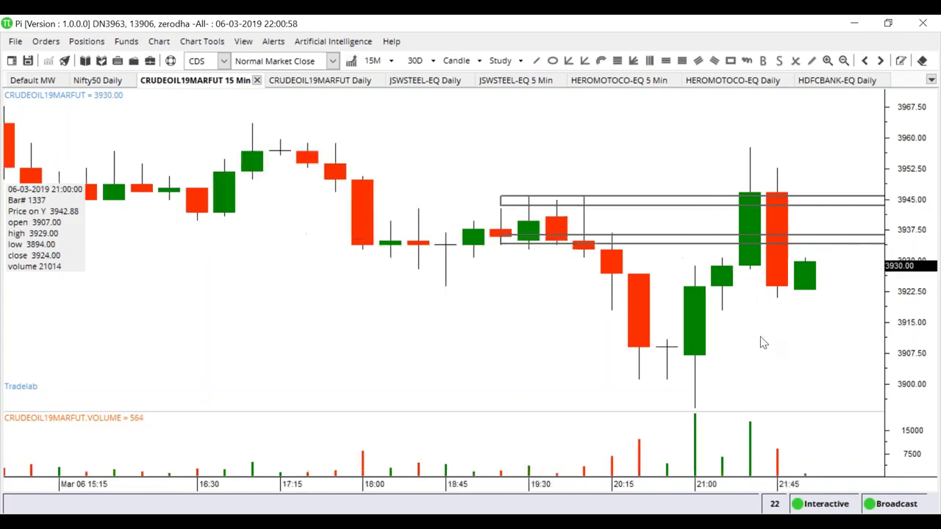
scroll(763, 343, down, 1)
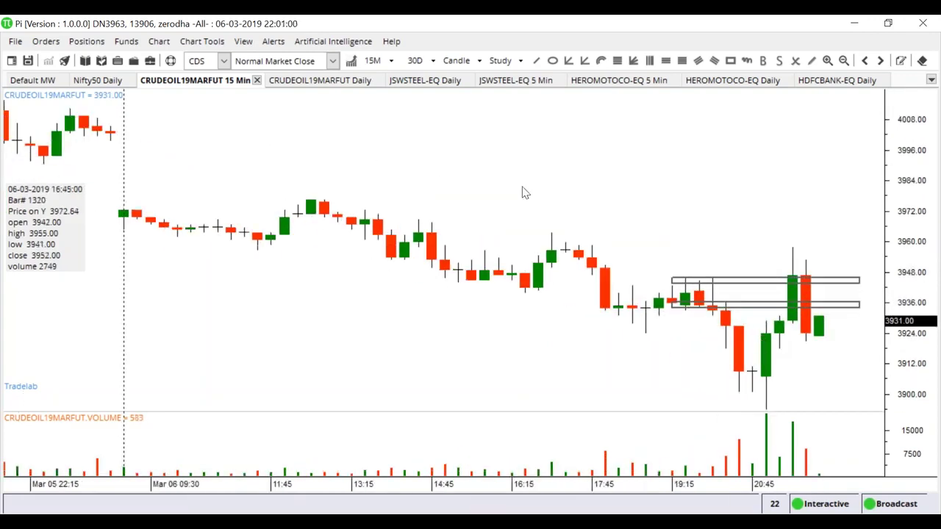
- Close the HDFCBANK-EQ daily chart and both the daily and 5-minute charts of HEROMOTOCO-EQ and JSWSTEEL-EQ
click(828, 85)
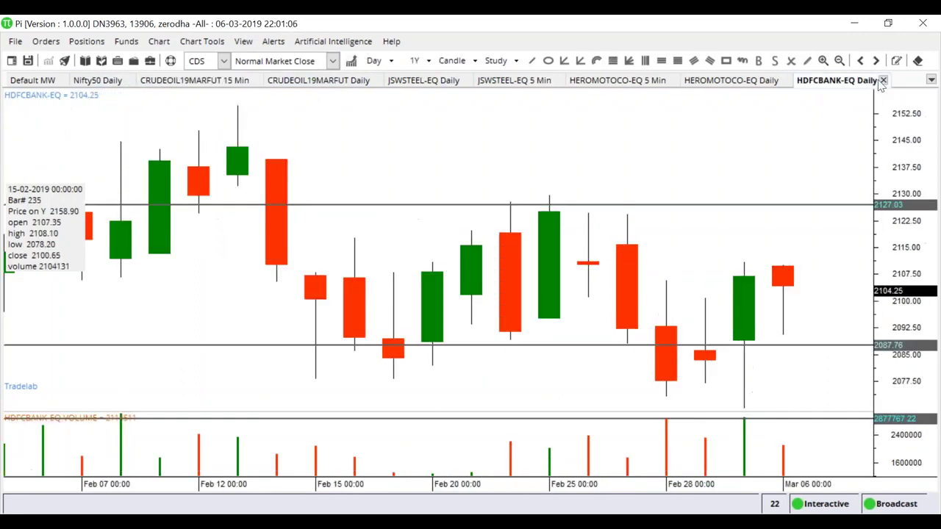
click(762, 90)
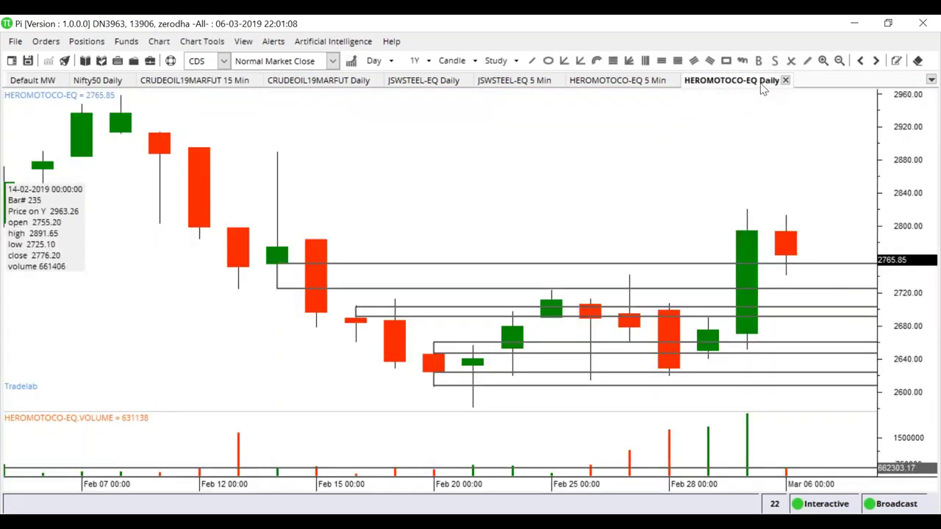
click(785, 81)
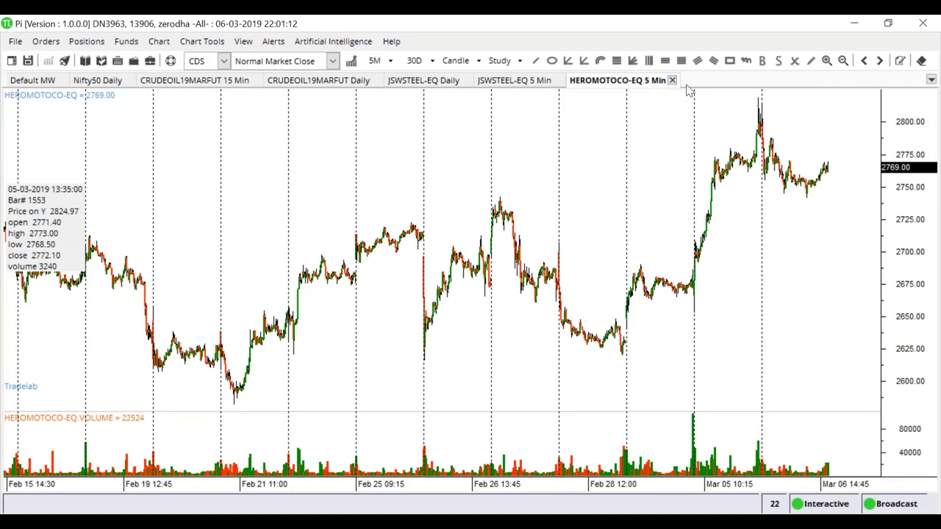
click(527, 84)
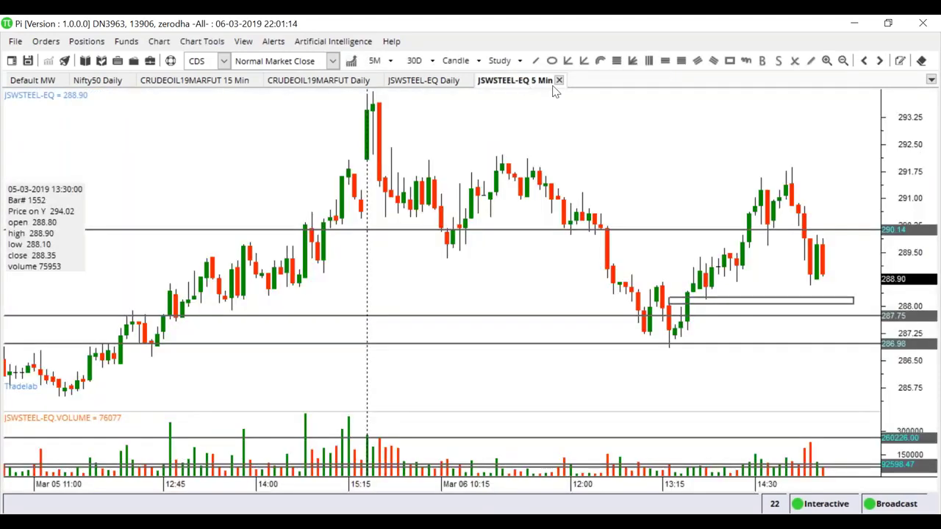
click(557, 81)
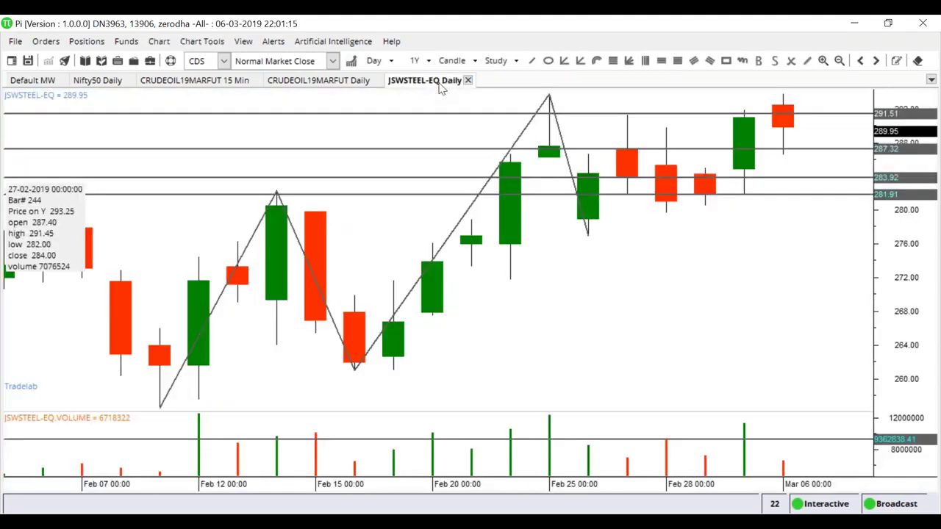
click(467, 81)
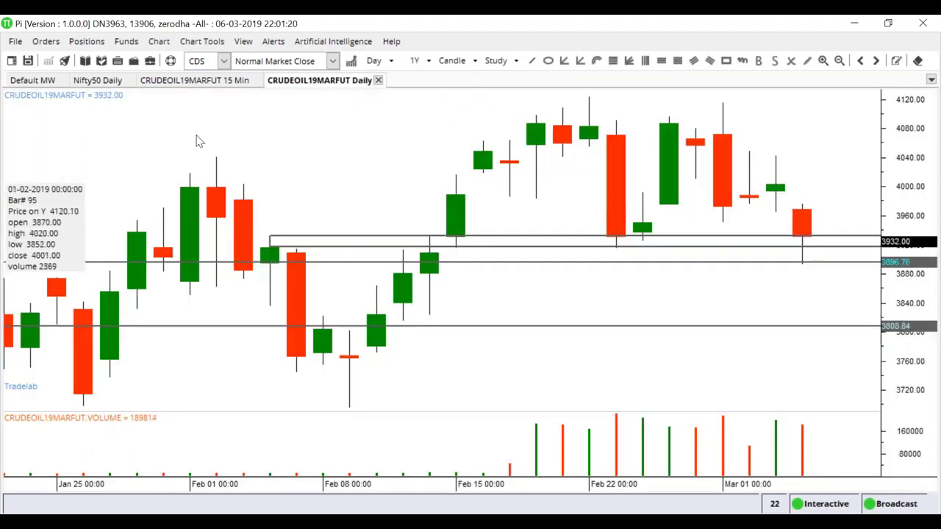
- Examine the zone rectangles on the CRUDEOIL19MARFUT 15-minute chart and the price levels on the Nifty 50 daily chart
click(218, 86)
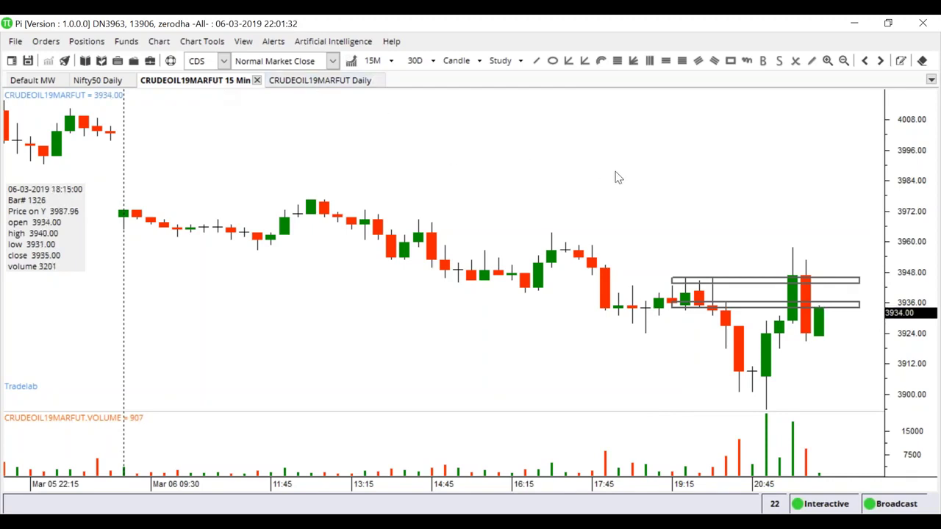
scroll(616, 177, up, 2)
scroll(616, 177, up, 1)
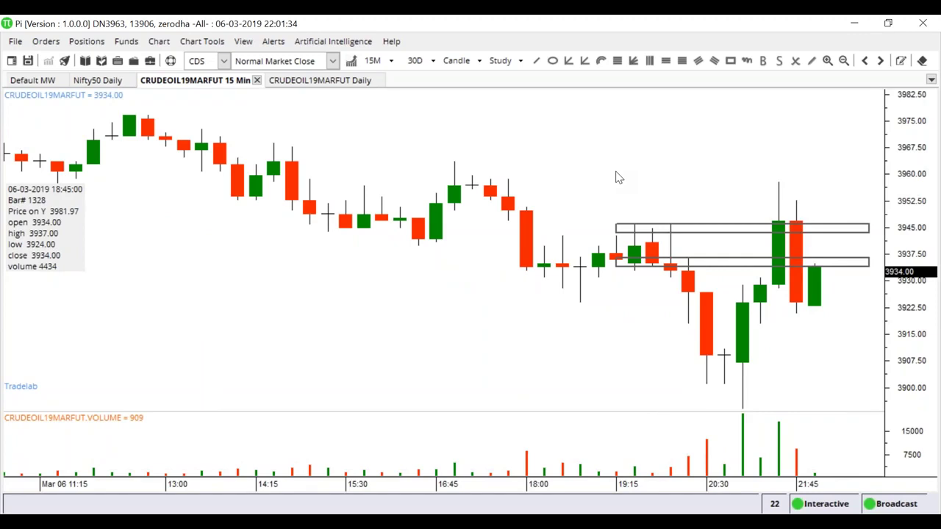
scroll(616, 177, up, 1)
scroll(616, 177, up, 1)
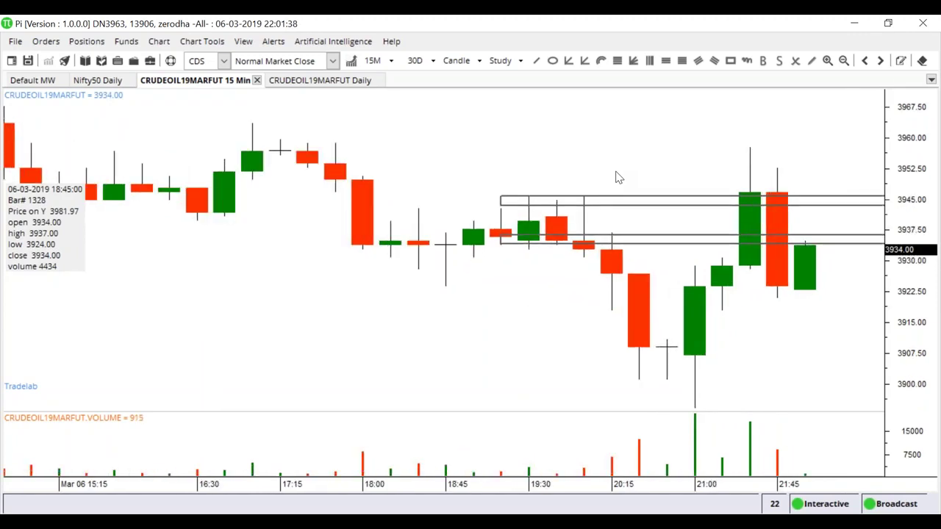
scroll(552, 183, down, 1)
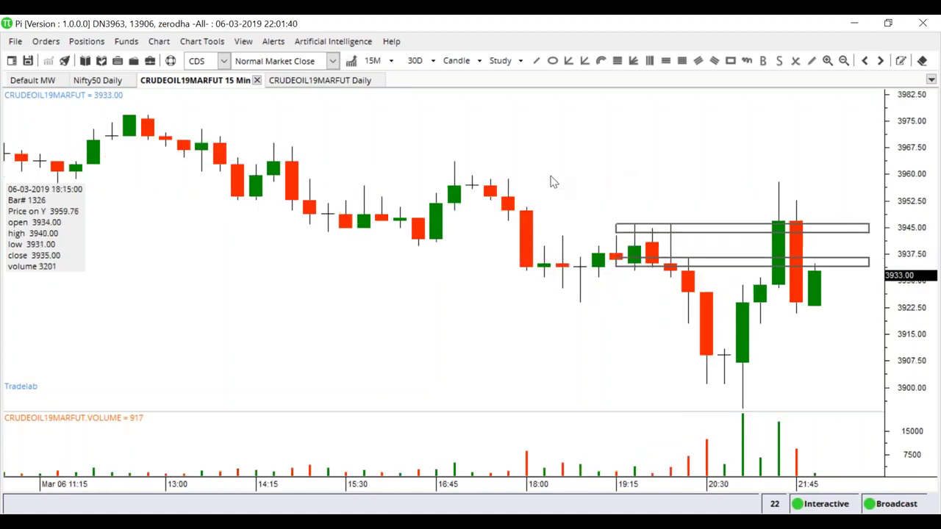
scroll(553, 183, down, 1)
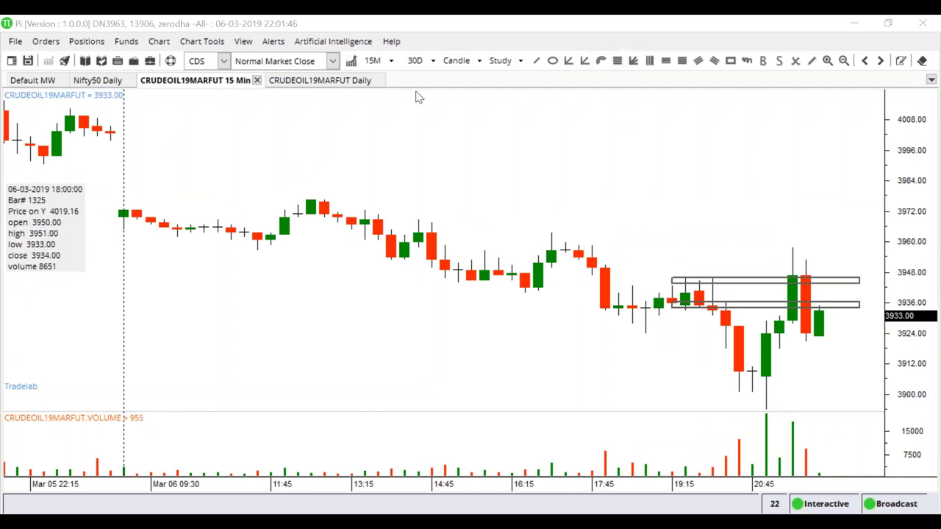
click(103, 81)
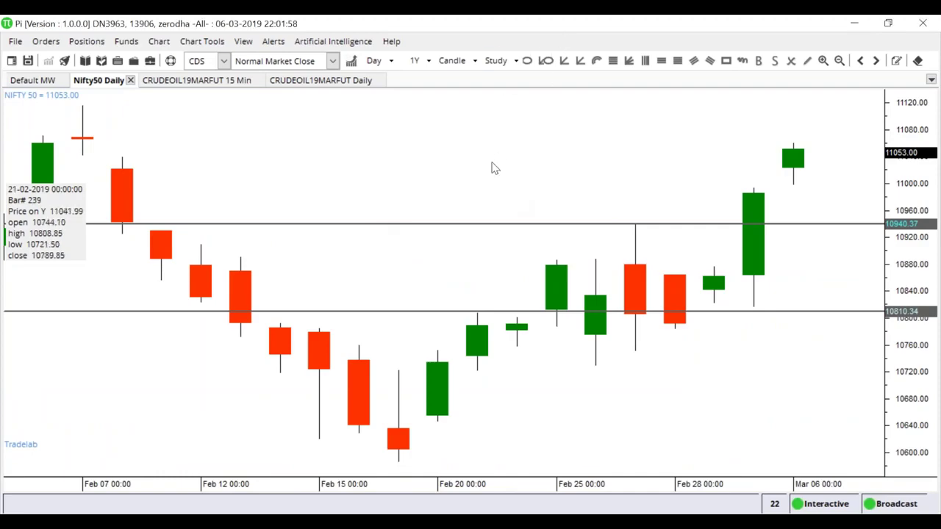
scroll(494, 167, down, 2)
- Open a 12-month daily chart of RELIANCE-EQ from the Default MW market watch
click(30, 80)
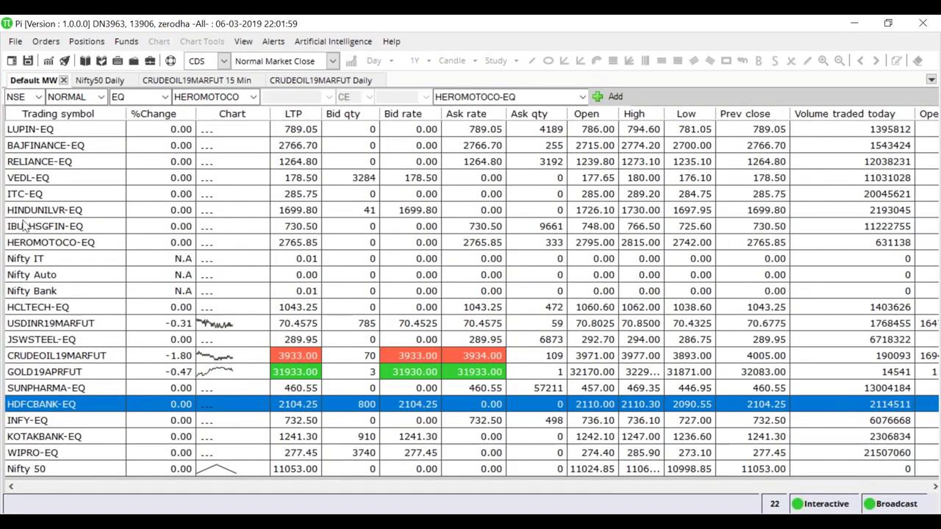
click(33, 161)
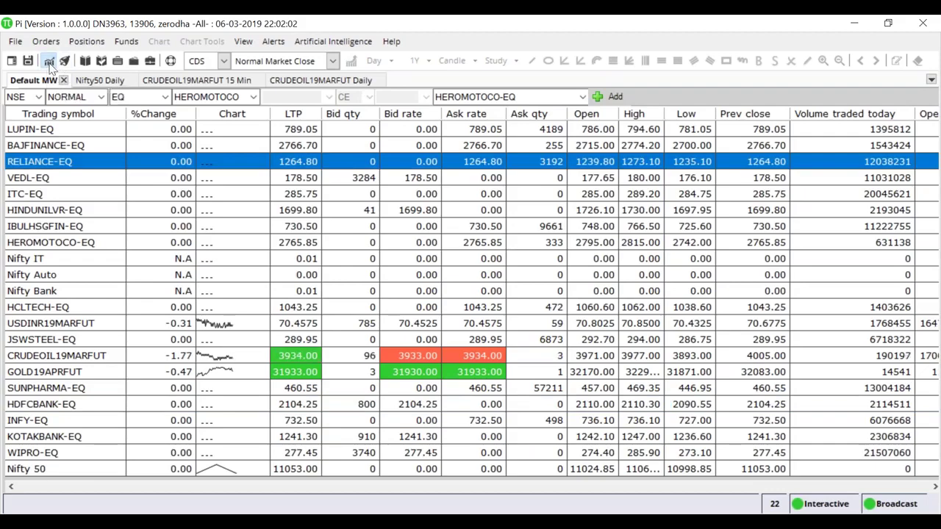
click(48, 62)
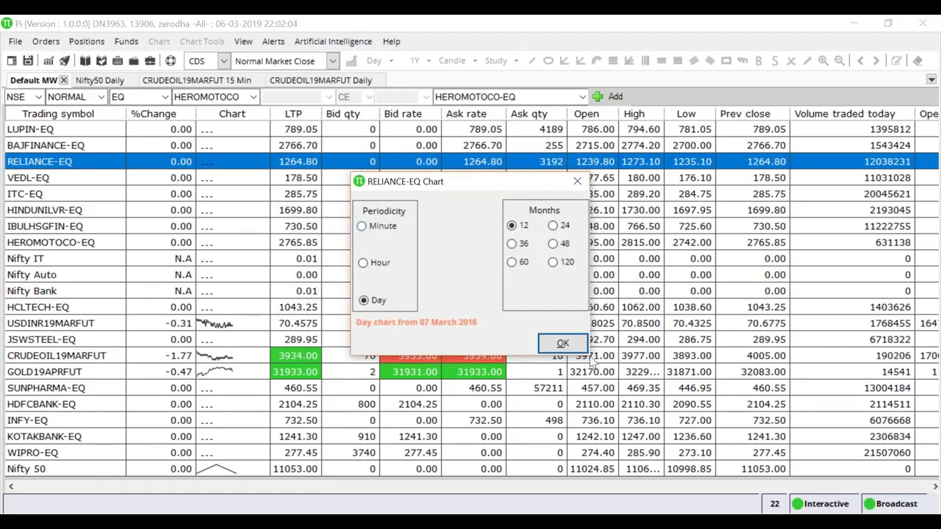
click(561, 344)
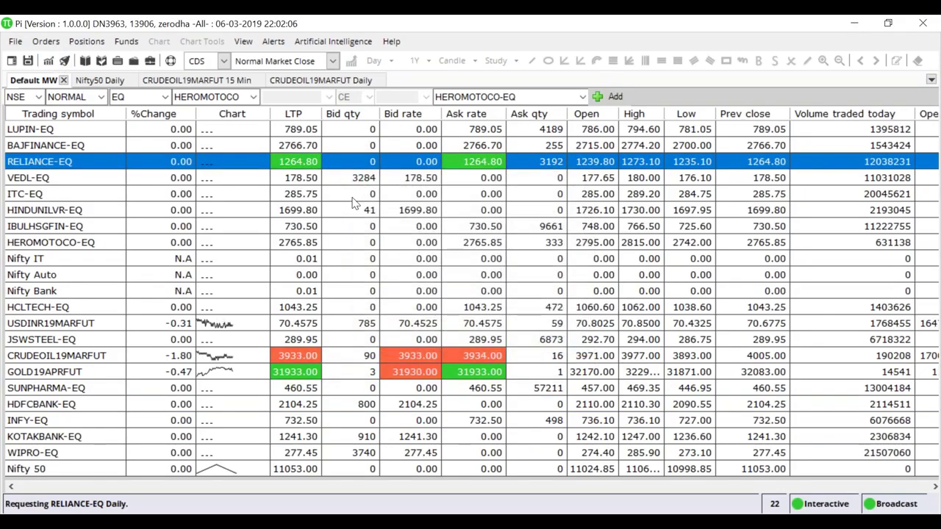
- Insert horizontal price lines at about 1272, 1236 and 1277 on the RELIANCE-EQ daily chart
scroll(360, 212, up, 5)
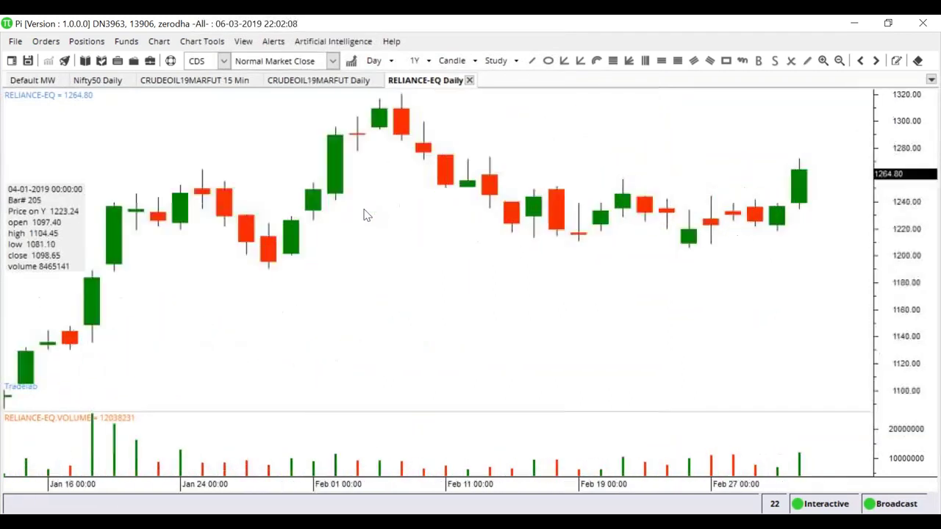
scroll(365, 214, up, 2)
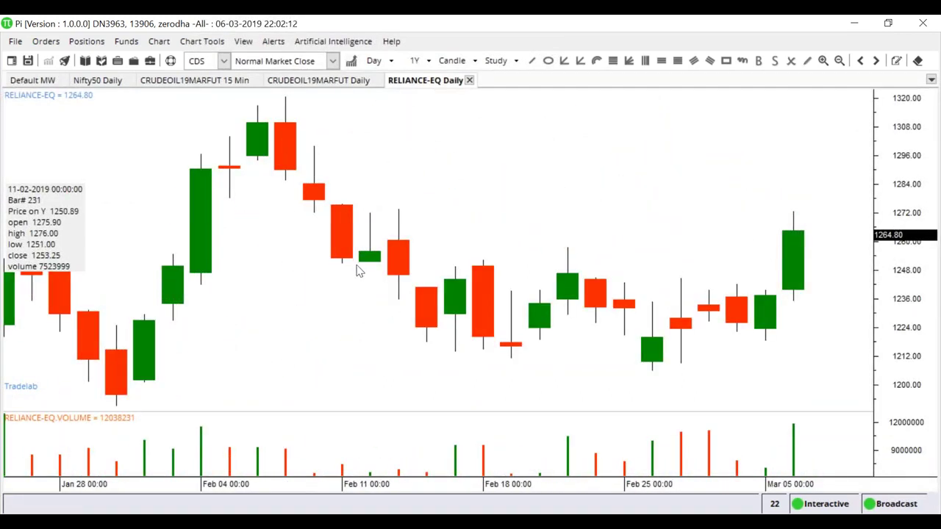
right_click(315, 217)
click(360, 307)
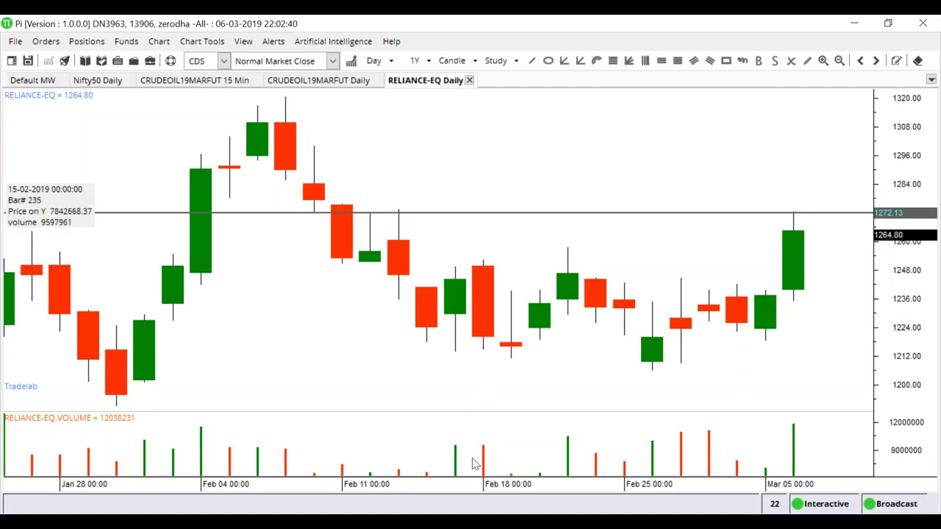
right_click(404, 306)
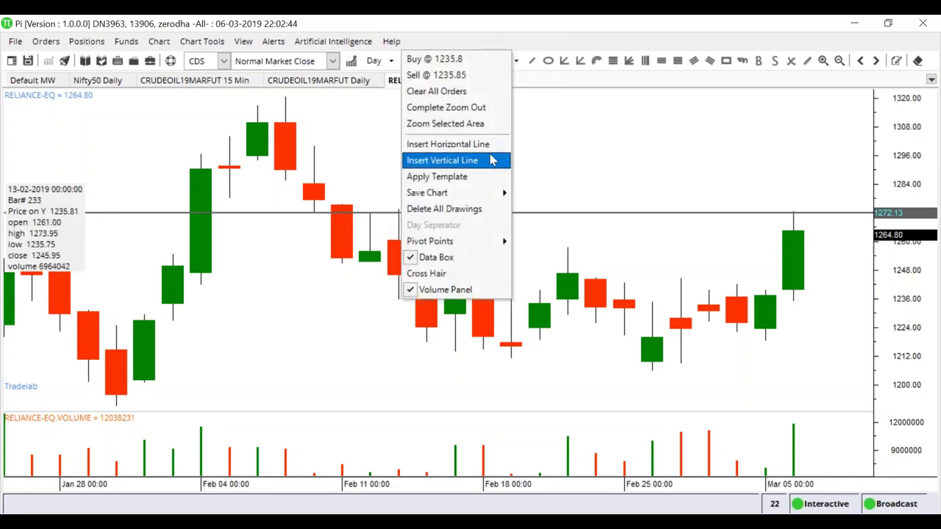
click(441, 143)
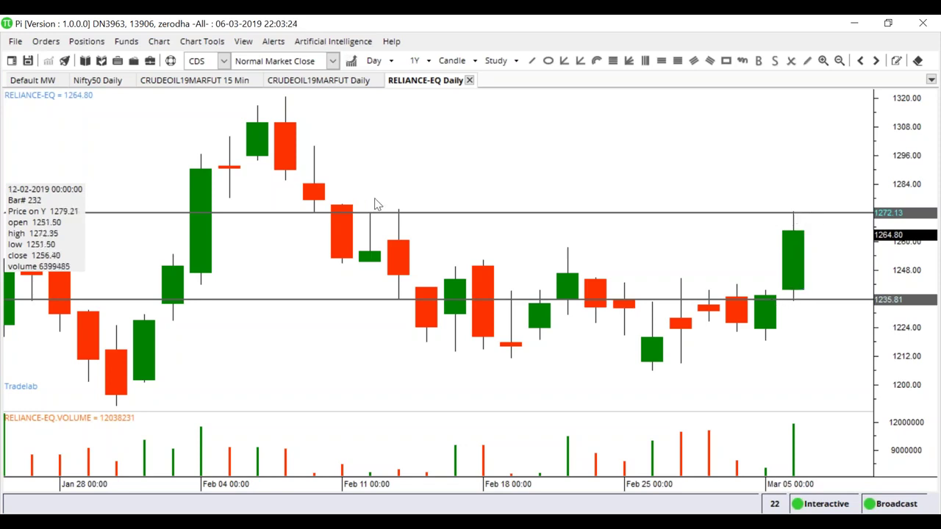
right_click(322, 205)
click(361, 297)
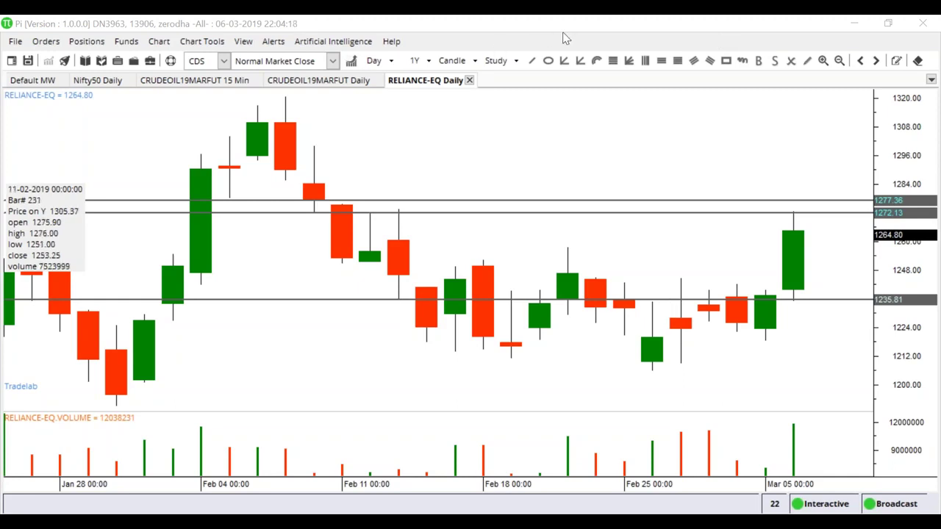
- Add the NSE equity symbol ADANIPORTS-EQ to the Default MW market watch
click(33, 81)
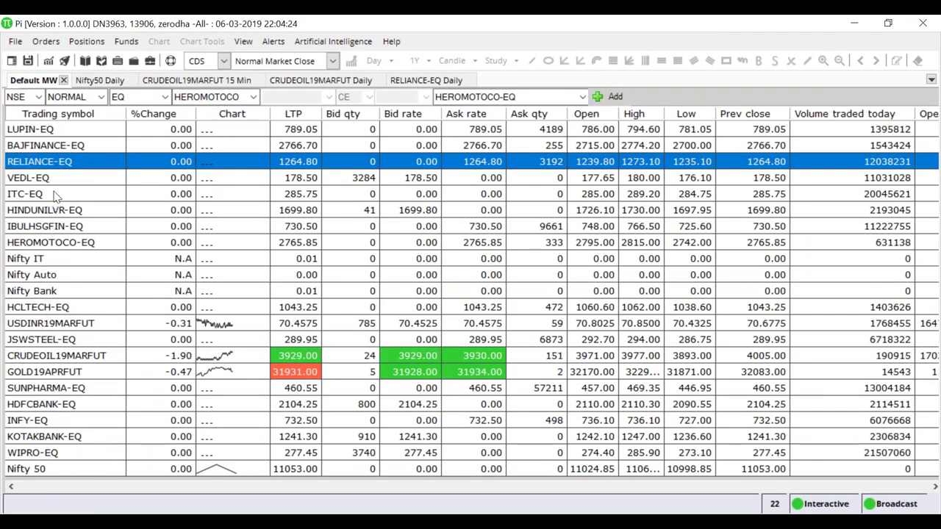
click(183, 96)
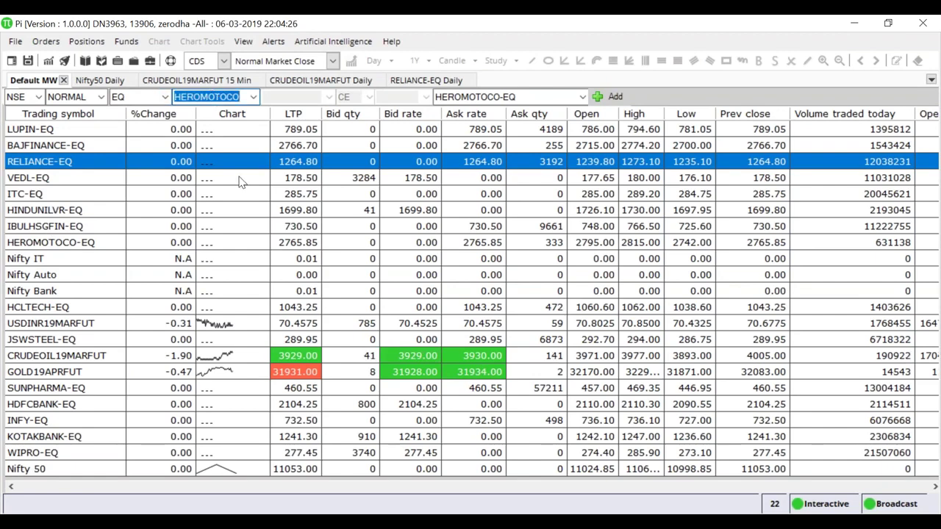
text(ADANIPORTS)
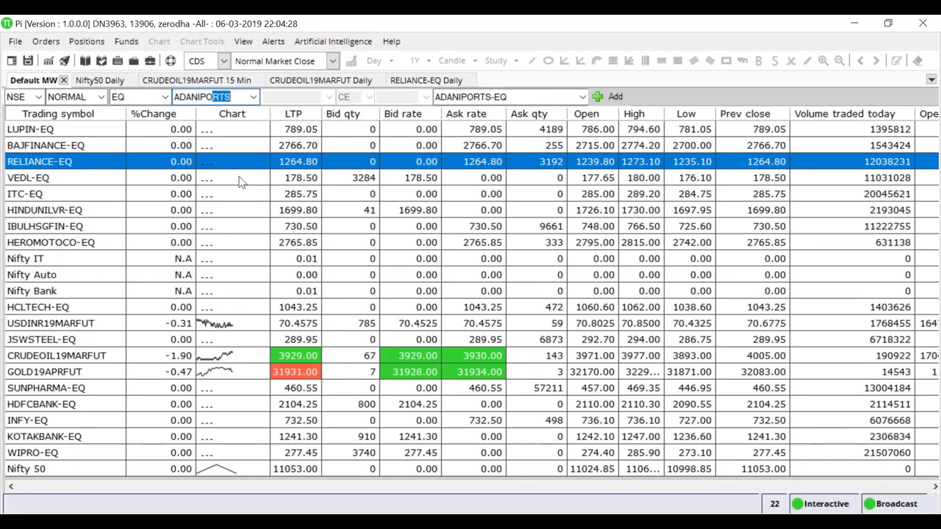
key(Return)
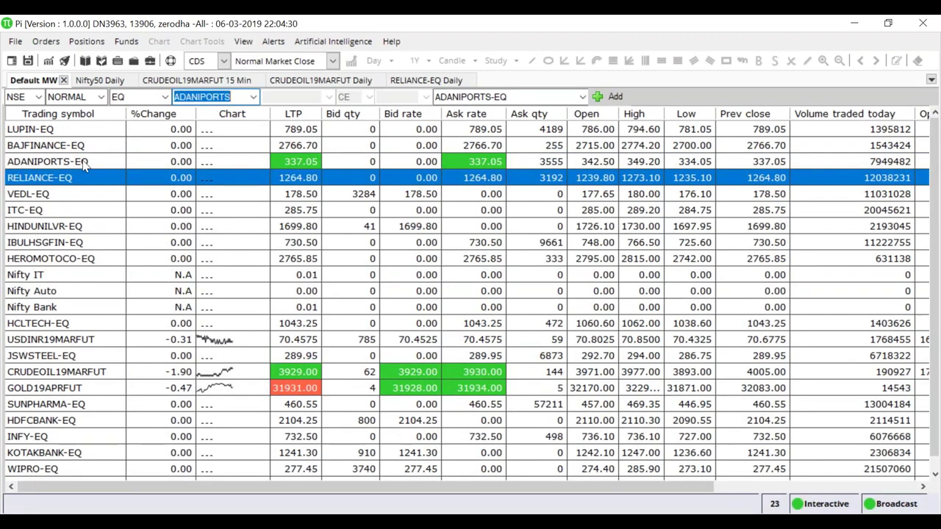
- Open a 12-month daily chart of ADANIPORTS-EQ
click(84, 164)
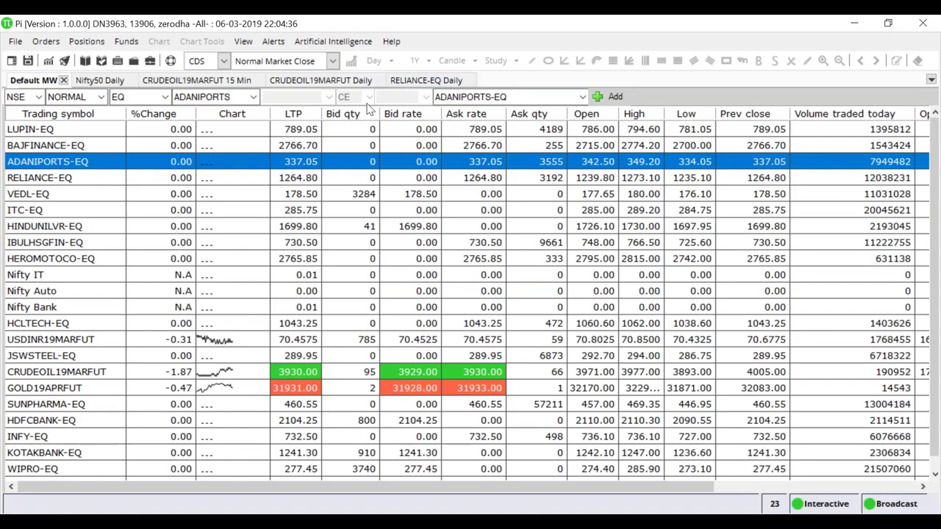
click(49, 61)
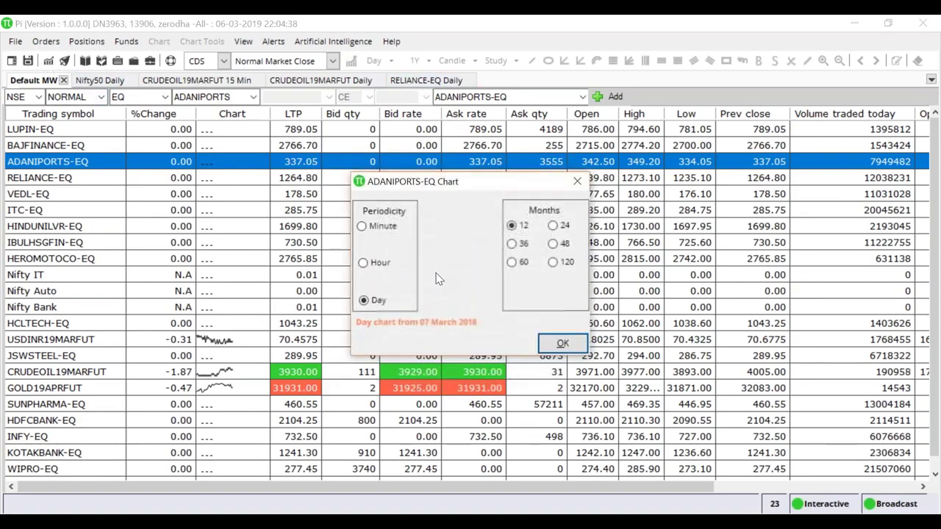
click(561, 343)
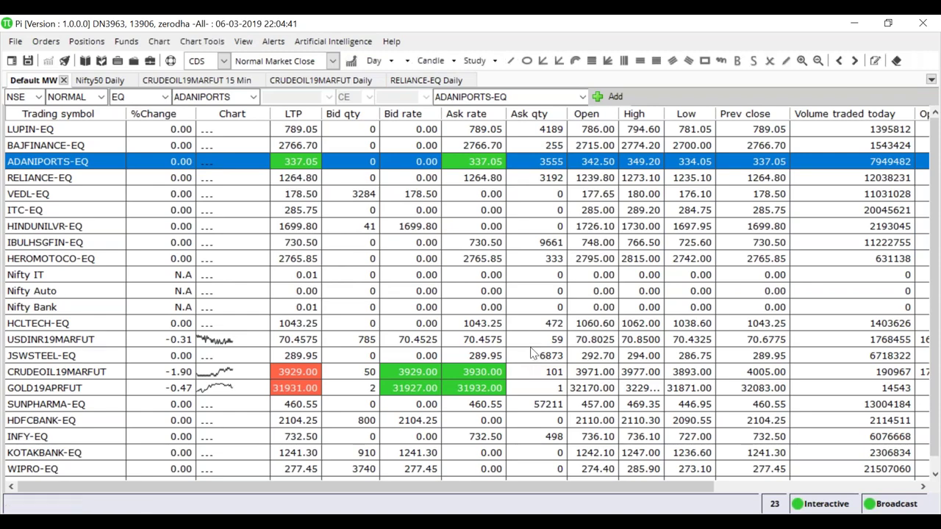
- Insert horizontal lines at the 25 Feb candle's low, about 320.5, and its high, about 339.6, on the ADANIPORTS-EQ daily chart
scroll(691, 301, up, 5)
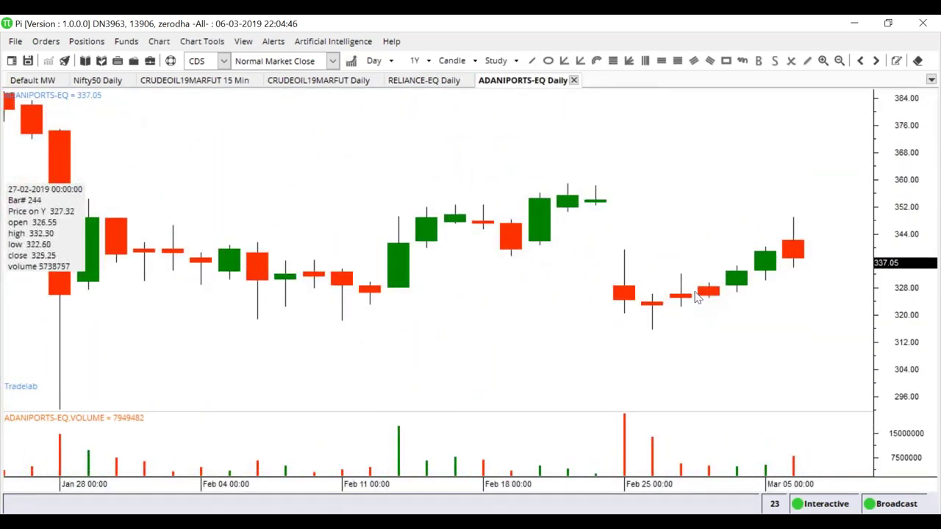
scroll(755, 273, up, 2)
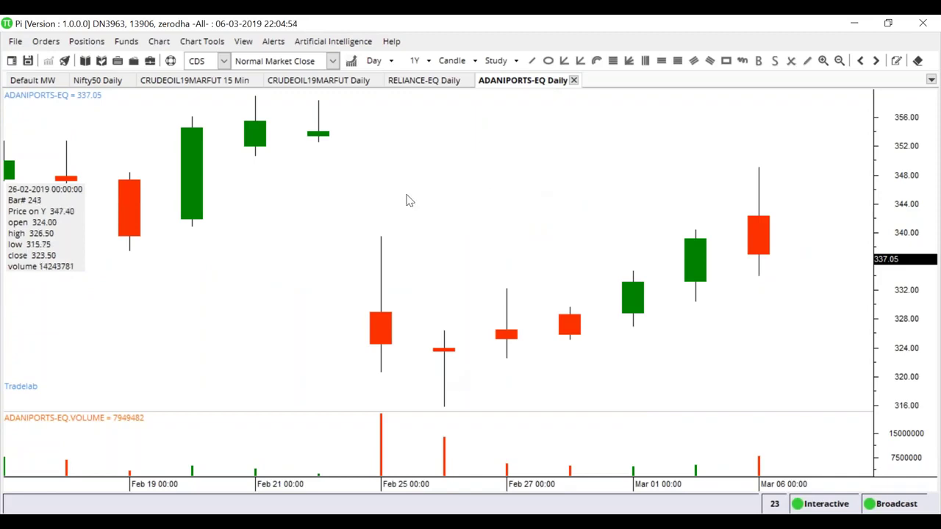
scroll(712, 325, down, 3)
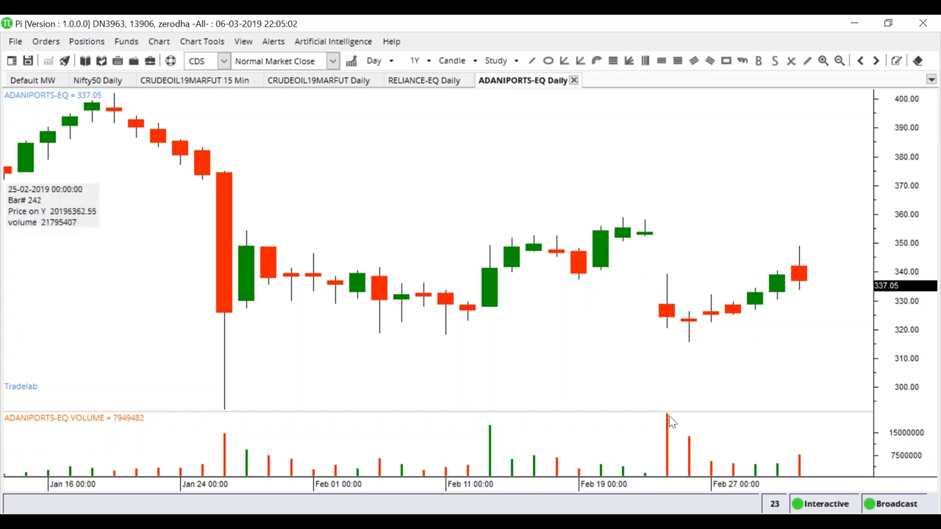
scroll(670, 421, up, 2)
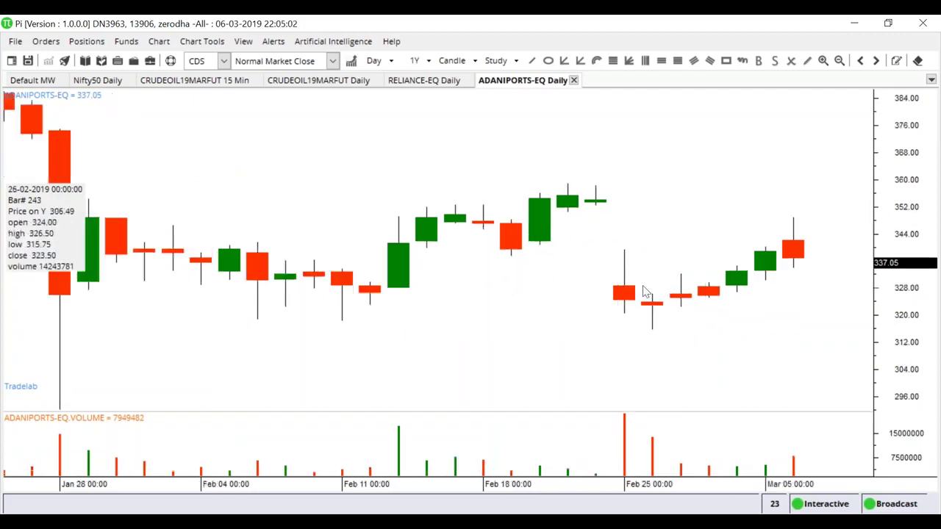
right_click(626, 321)
click(673, 160)
scroll(656, 320, up, 2)
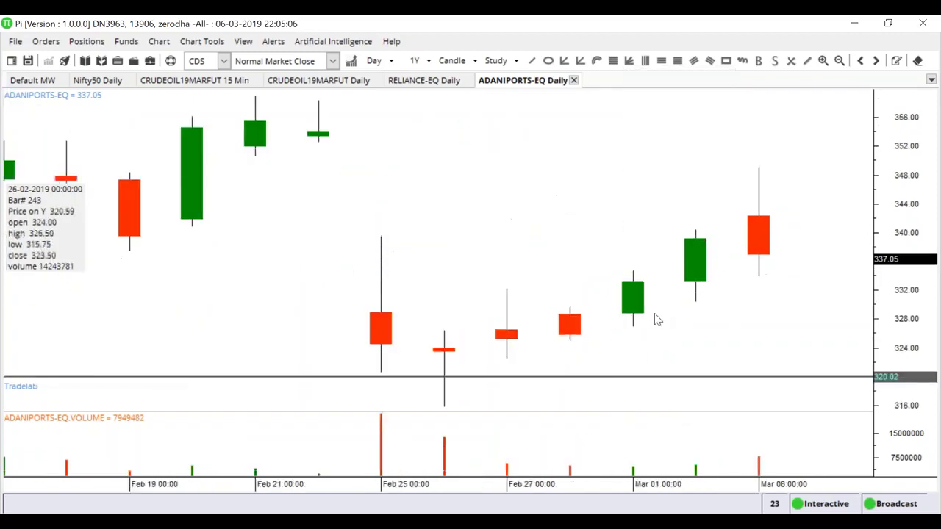
click(406, 380)
drag(406, 382, 405, 378)
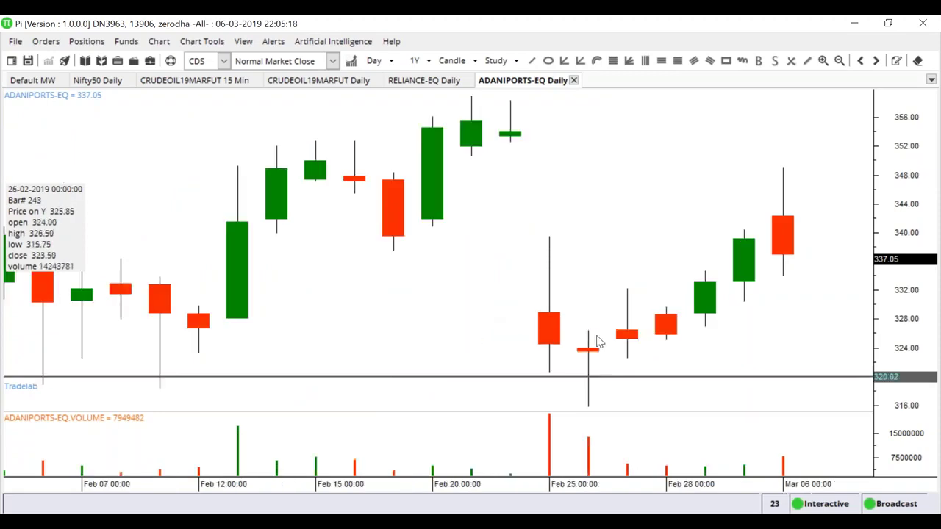
drag(599, 377, 598, 373)
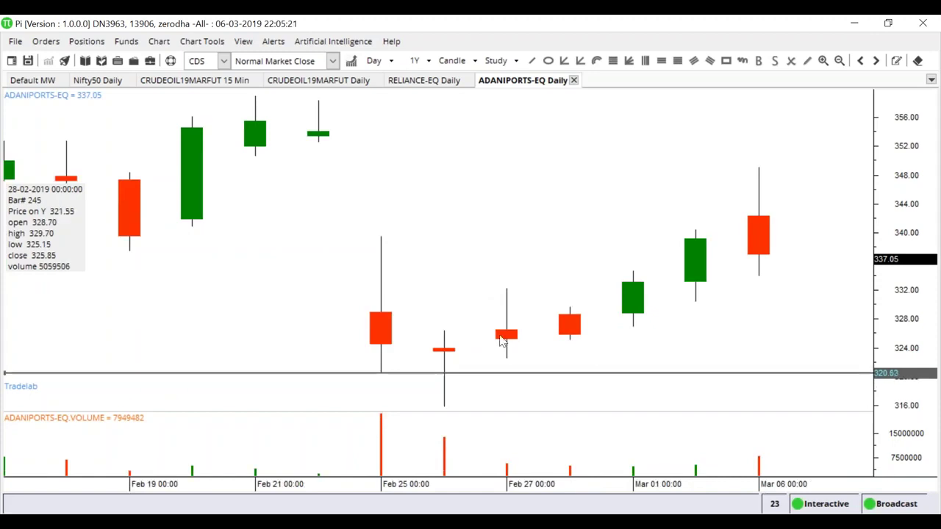
right_click(382, 242)
click(456, 331)
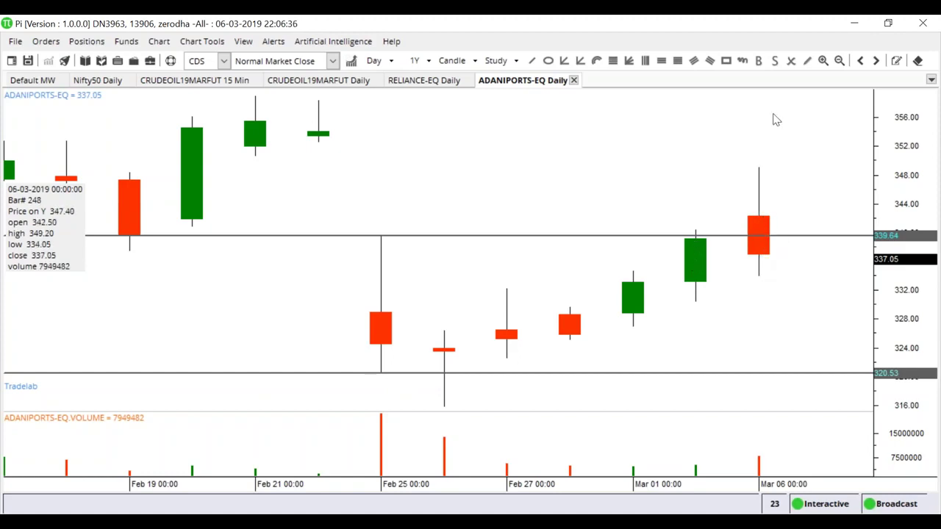
- Examine the ADANIPORTS-EQ candles and volume bars since 25 Feb against the two horizontal price lines
scroll(403, 201, down, 2)
scroll(403, 201, down, 1)
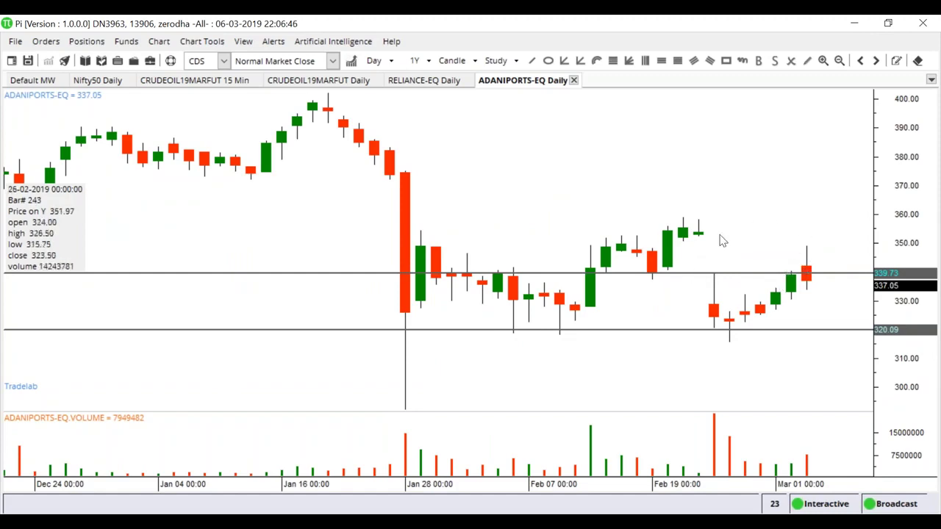
scroll(792, 273, up, 2)
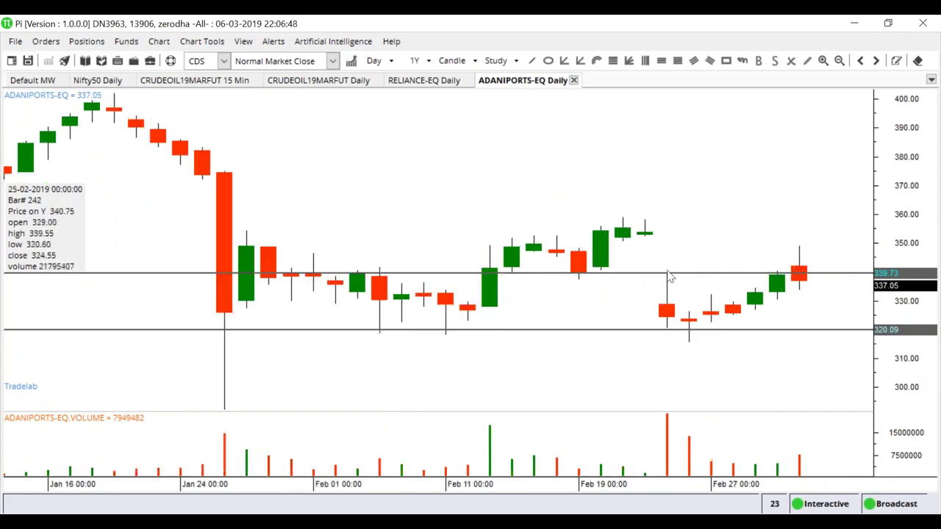
scroll(794, 274, up, 1)
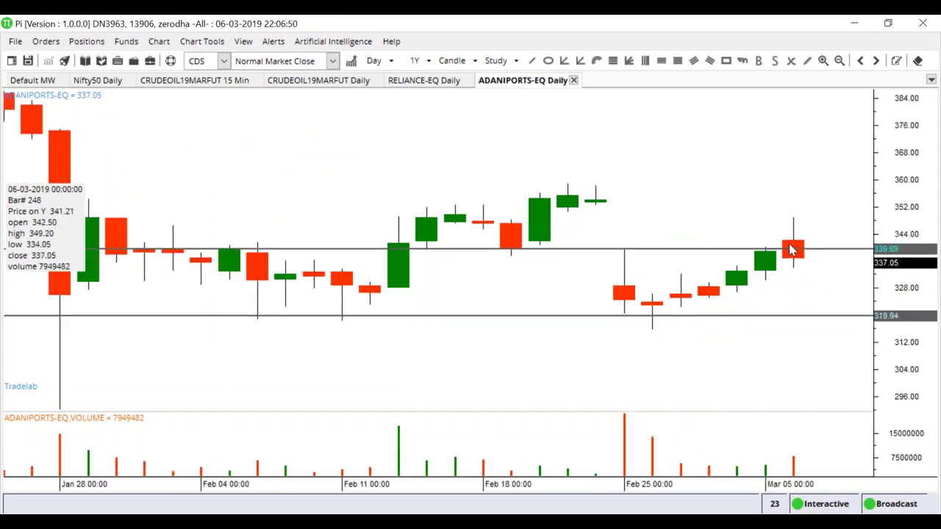
scroll(793, 250, up, 1)
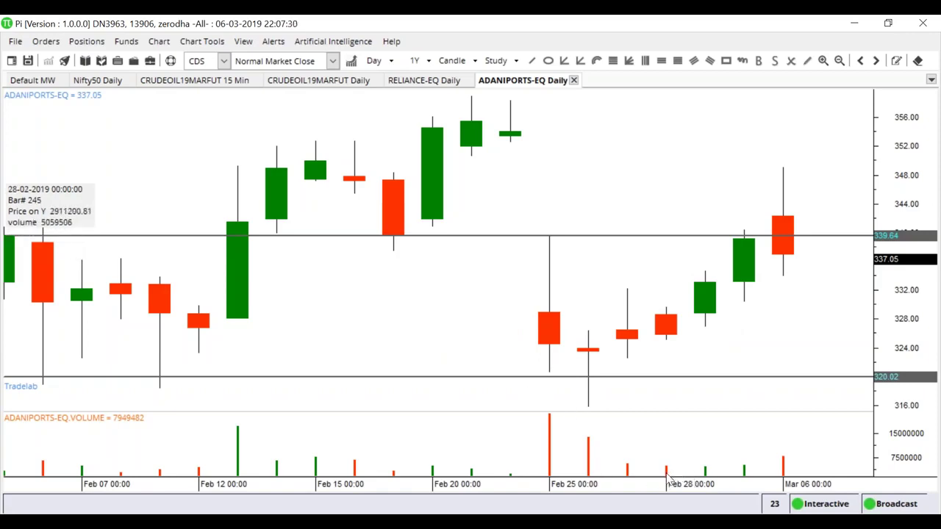
- Align the lower line with the 25 Feb candle's low, about 320.6, and insert a horizontal line at the 1 Mar candle's high, about 334.6
click(567, 377)
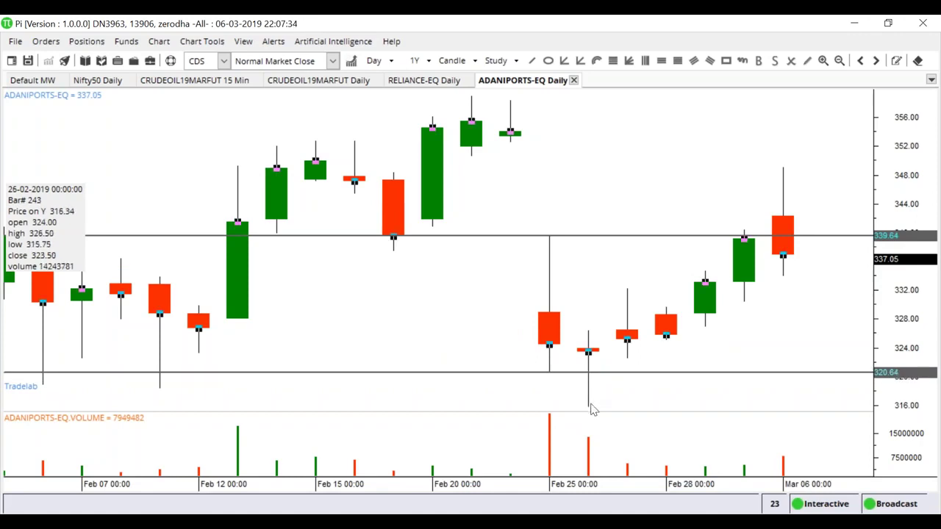
click(588, 369)
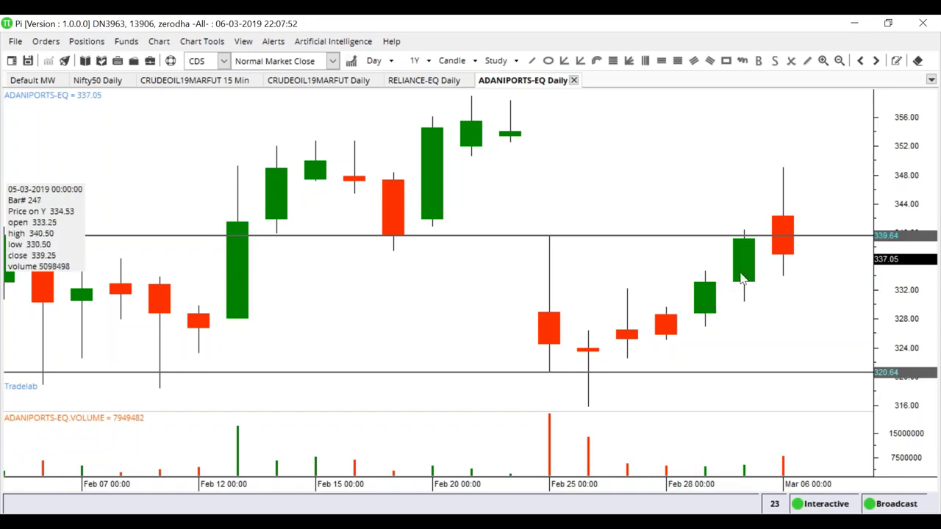
right_click(707, 276)
click(750, 116)
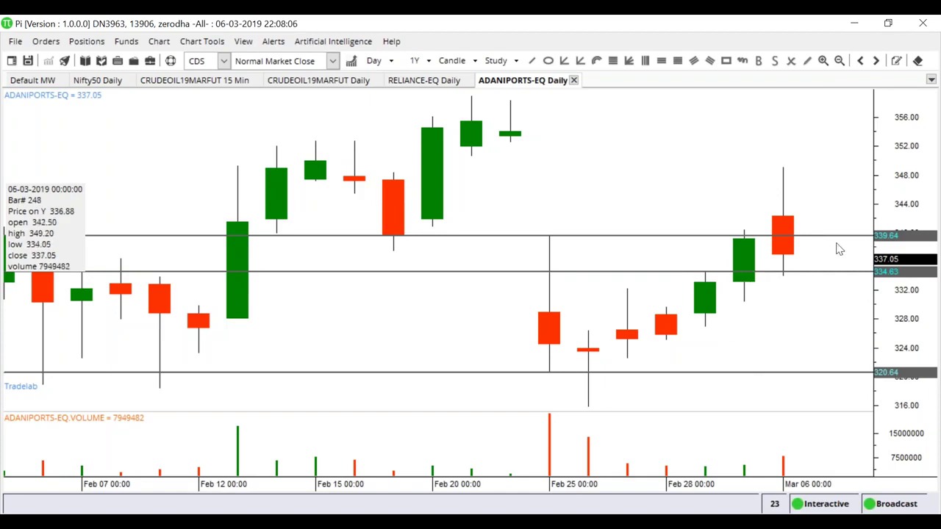
- Move the two older lines to the 1 Mar candle's close, about 333.3, and low, about 327, and insert a line at its open, about 328.8
drag(837, 238, 837, 280)
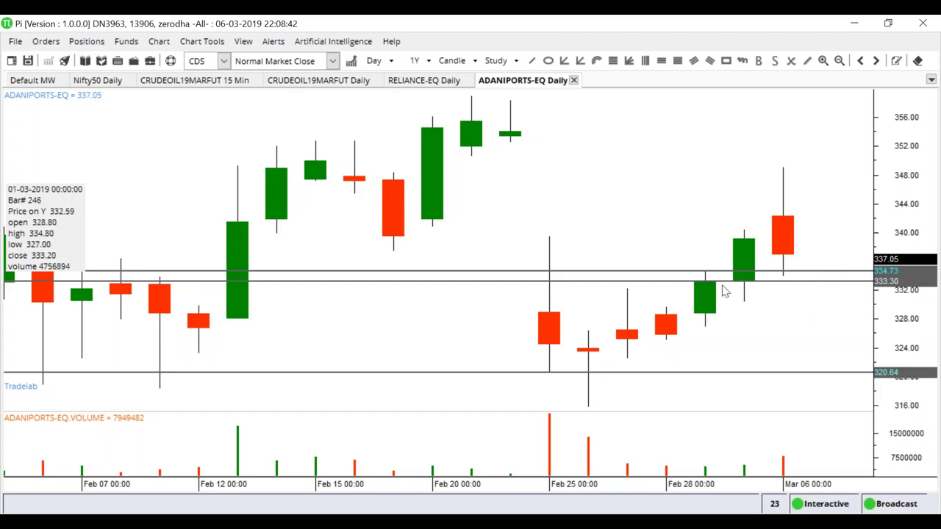
drag(785, 378, 695, 316)
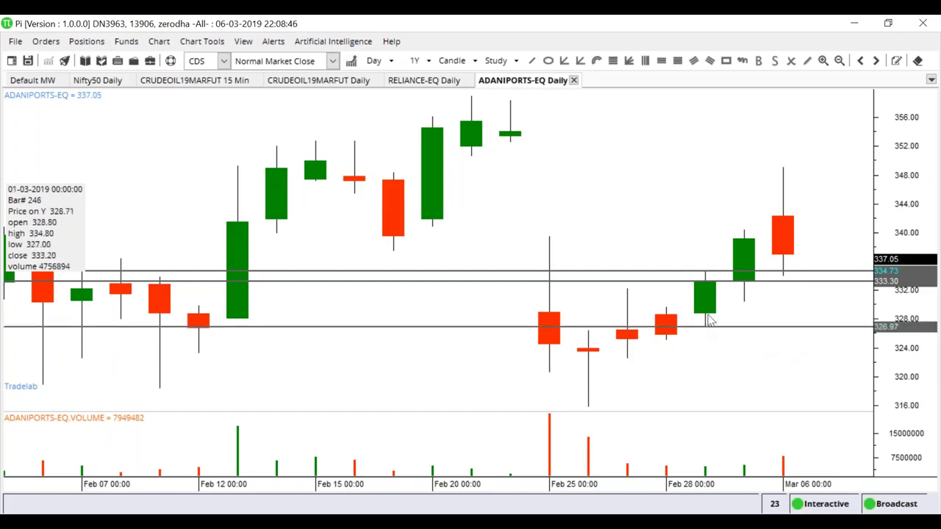
right_click(707, 317)
click(764, 159)
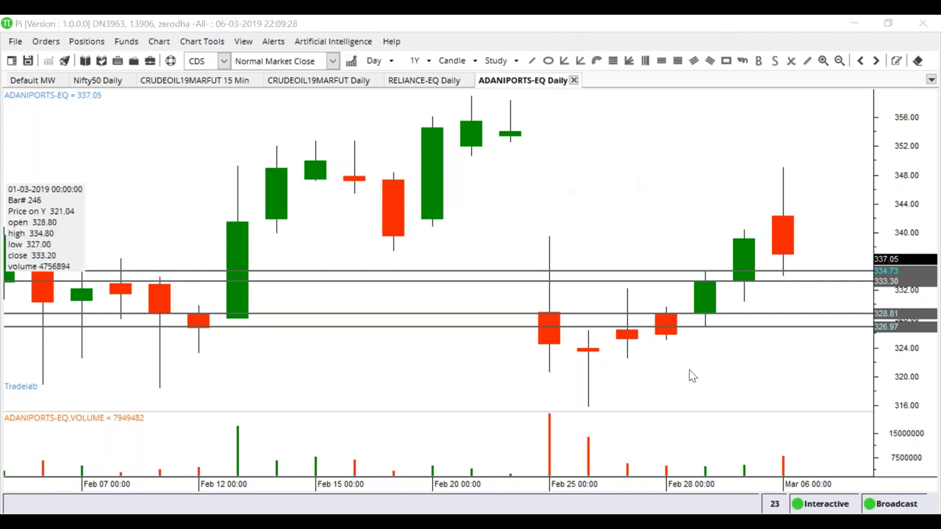
- Switch to the NSE India website in the browser and look through the home page's Nifty 50 gainers and losers lists
click(32, 80)
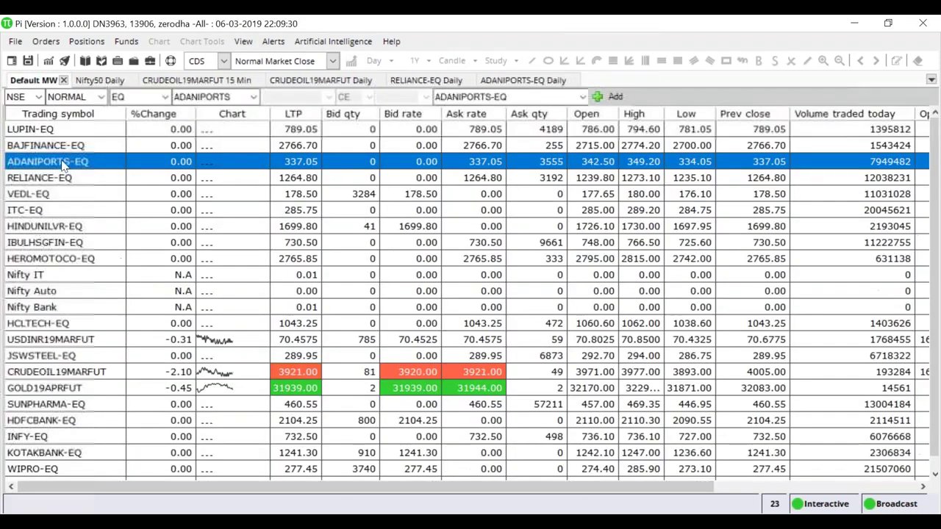
click(208, 97)
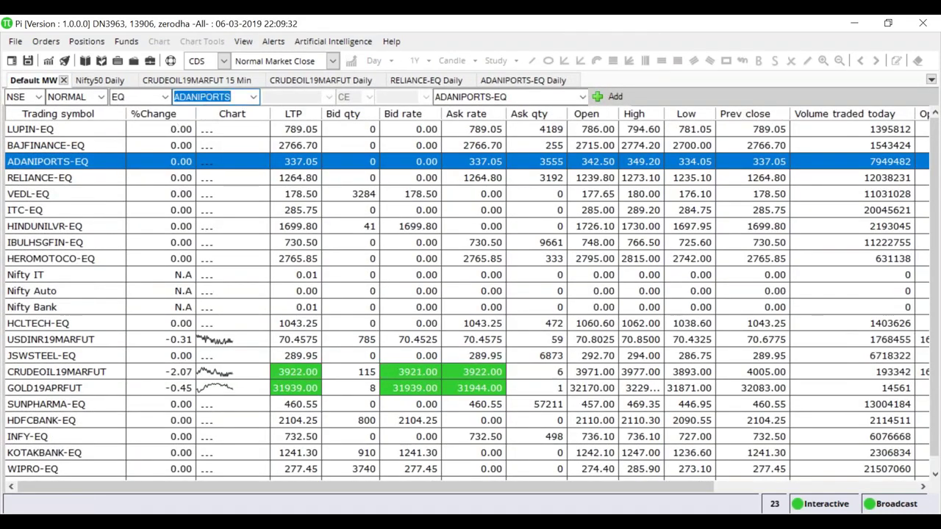
key(alt+Tab)
scroll(204, 62, up, 2)
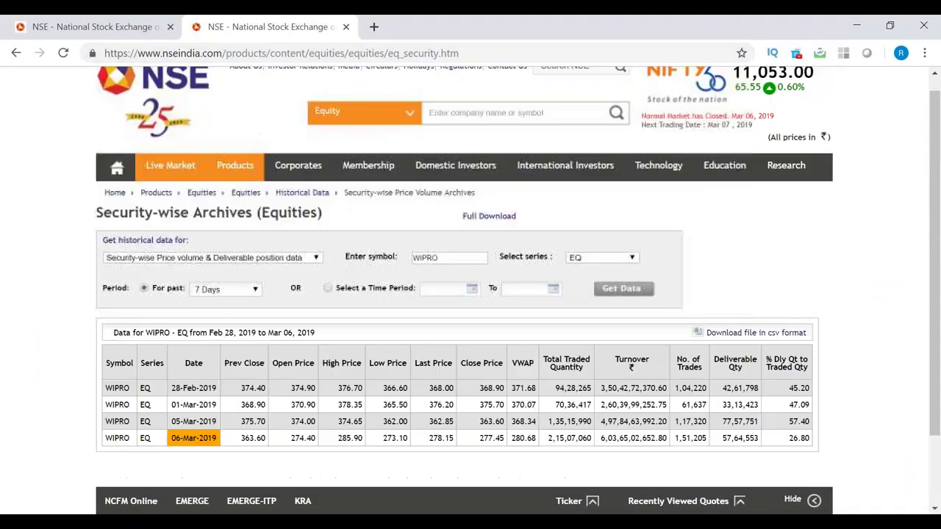
click(91, 27)
scroll(177, 90, up, 1)
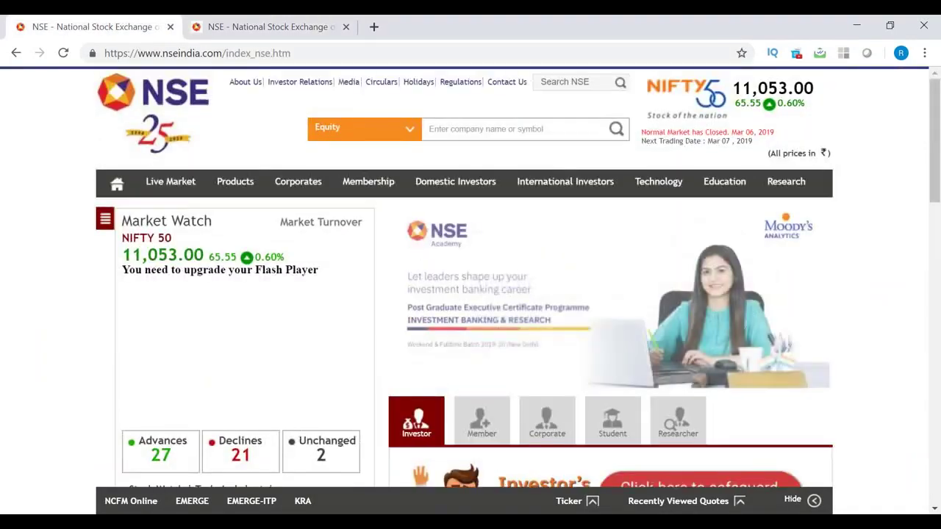
click(177, 89)
scroll(176, 90, down, 6)
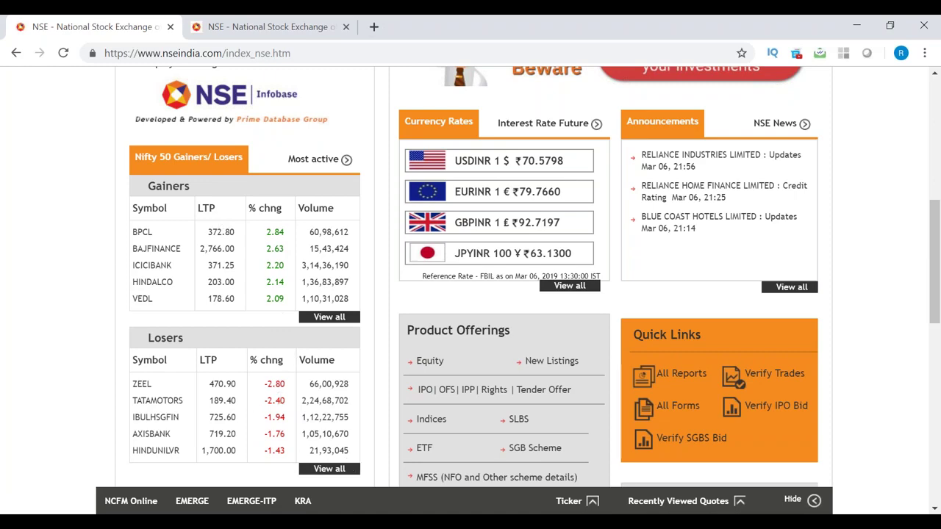
- Switch back to Pi and add the NSE equity symbol ZEEL-EQ to the Default MW market watch
key(alt+Tab)
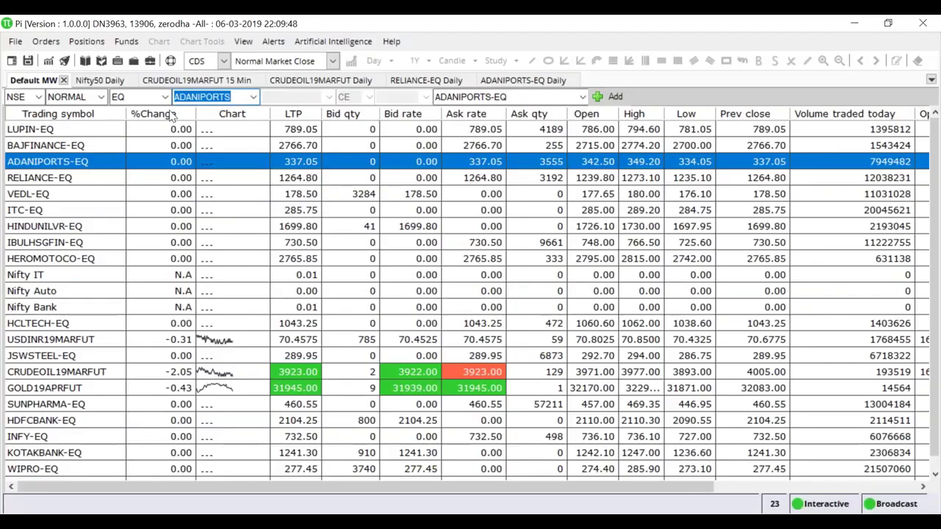
text(ZEEL)
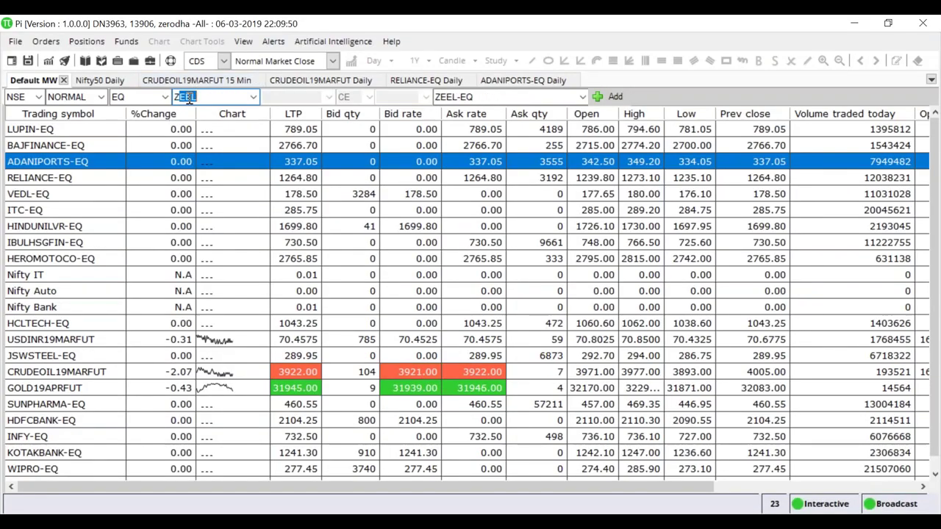
key(Return)
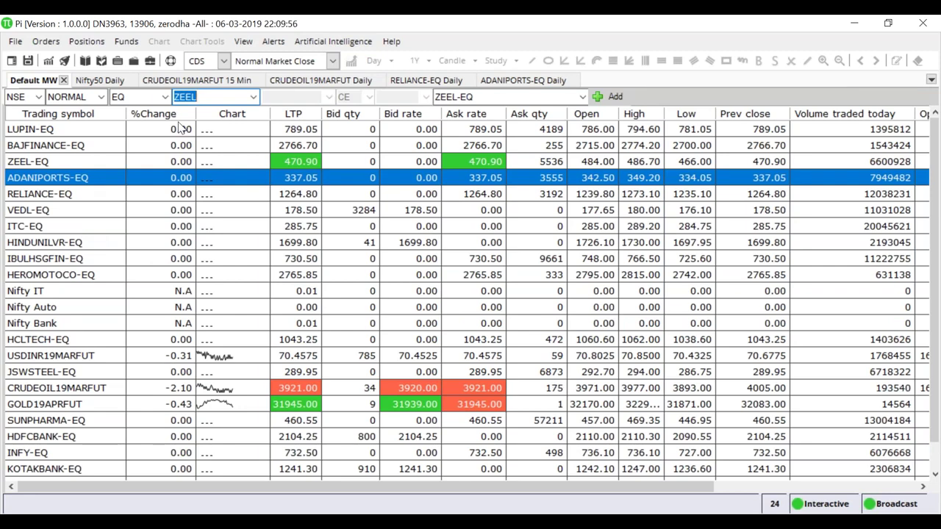
- Open a 12-month daily chart of ZEEL-EQ
click(49, 164)
click(49, 61)
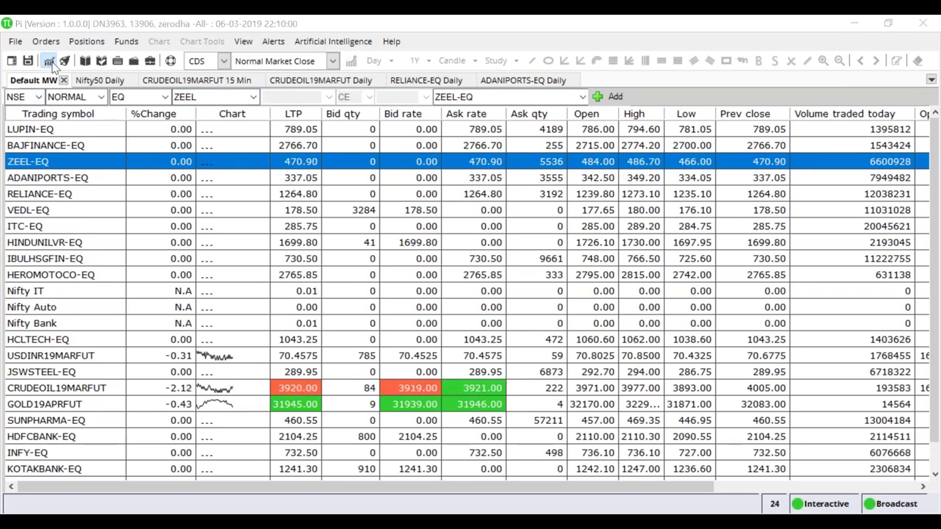
click(362, 227)
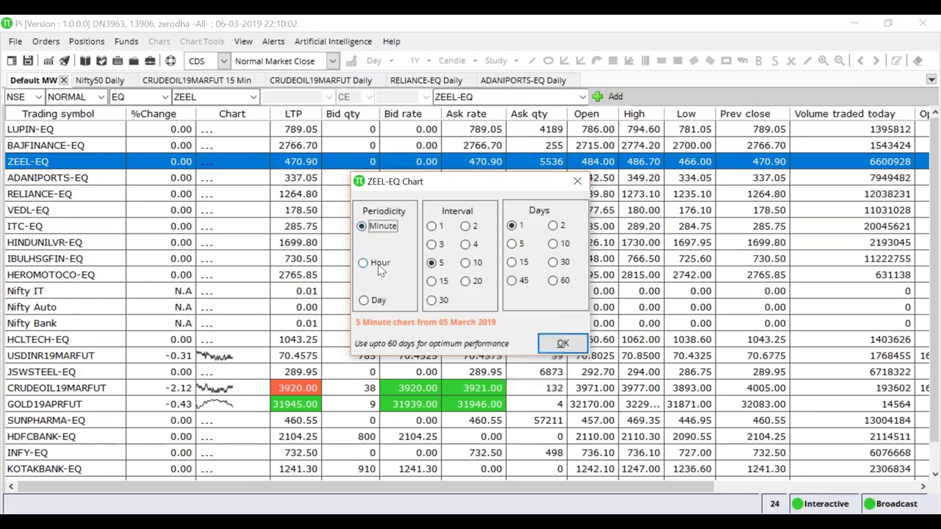
click(365, 299)
click(562, 344)
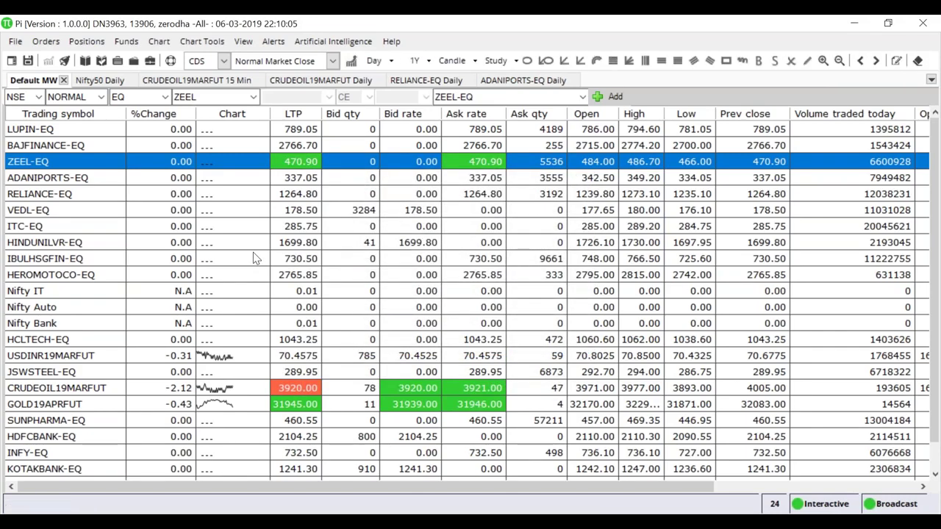
- Insert horizontal lines at ZEEL-EQ's 28 Feb high, about 470.4, and 5 Mar low, about 479.3, and move the first to the 6 Mar low, about 466
scroll(583, 229, up, 2)
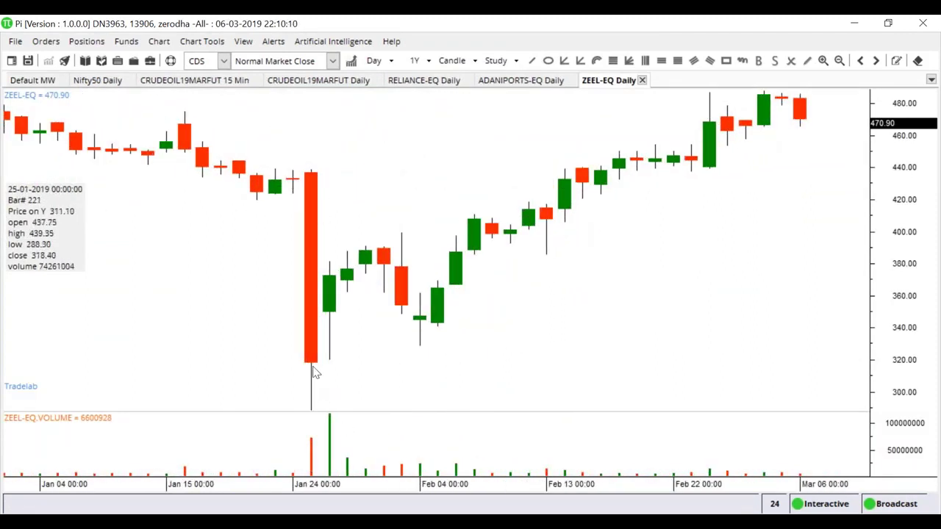
scroll(772, 227, up, 3)
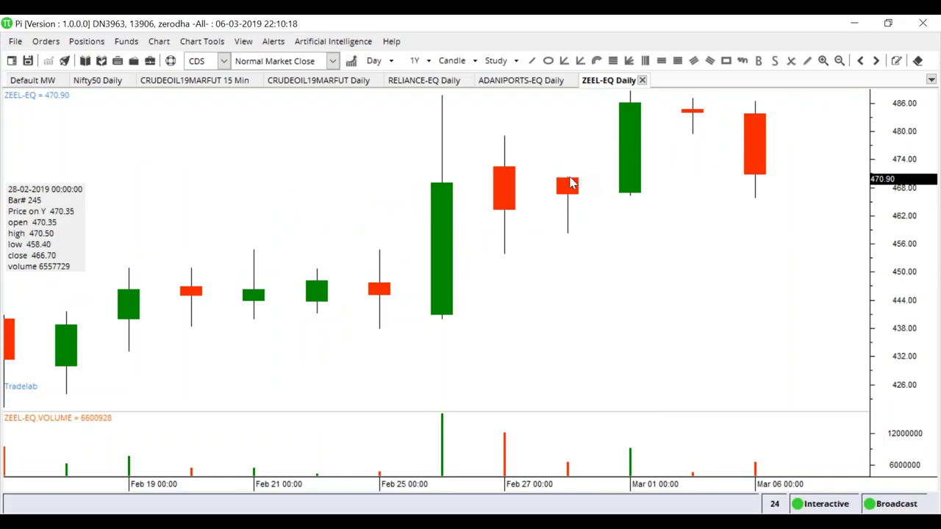
right_click(567, 182)
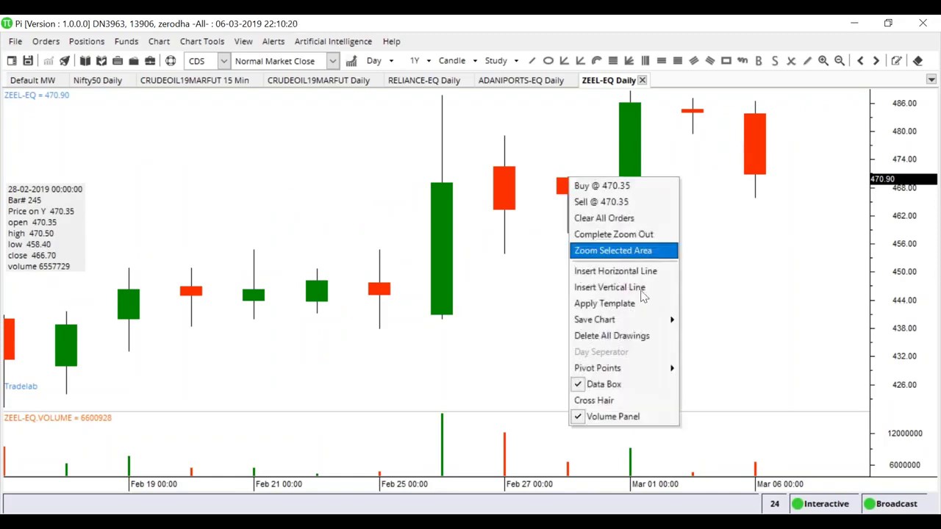
click(652, 272)
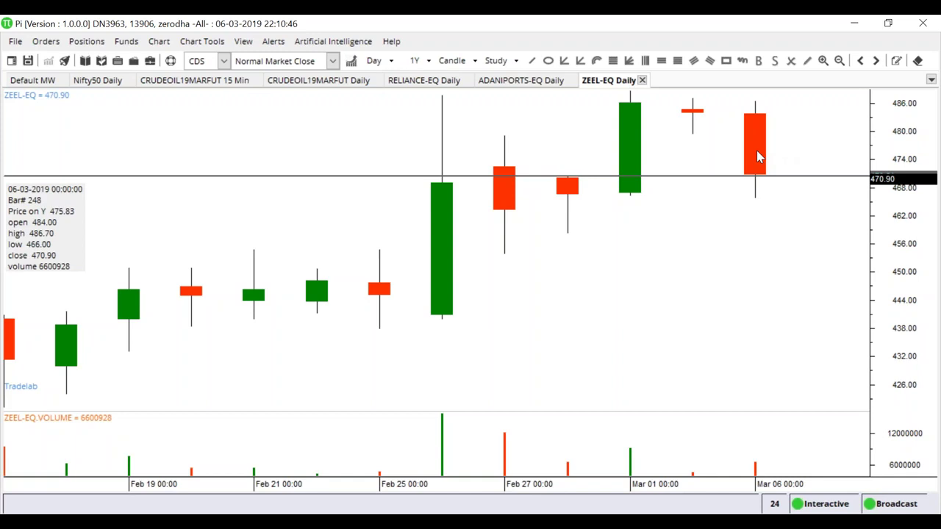
right_click(694, 140)
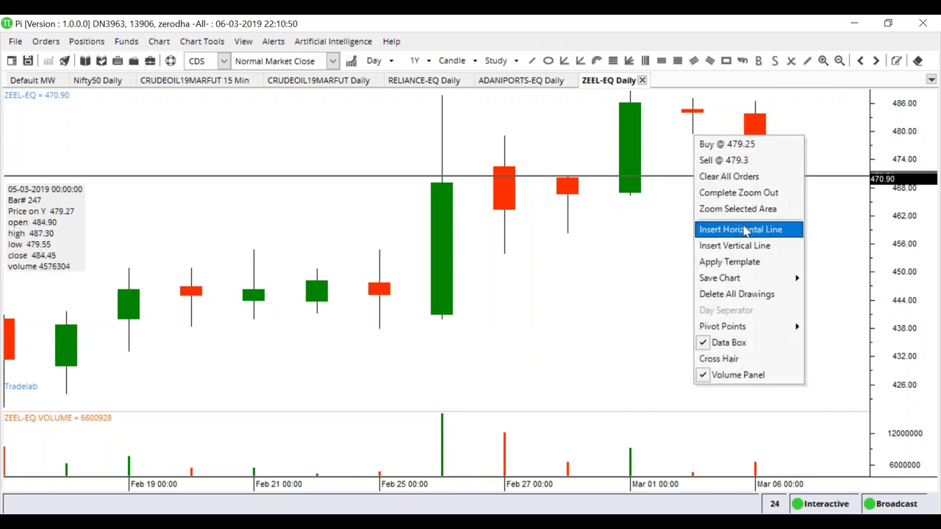
click(744, 232)
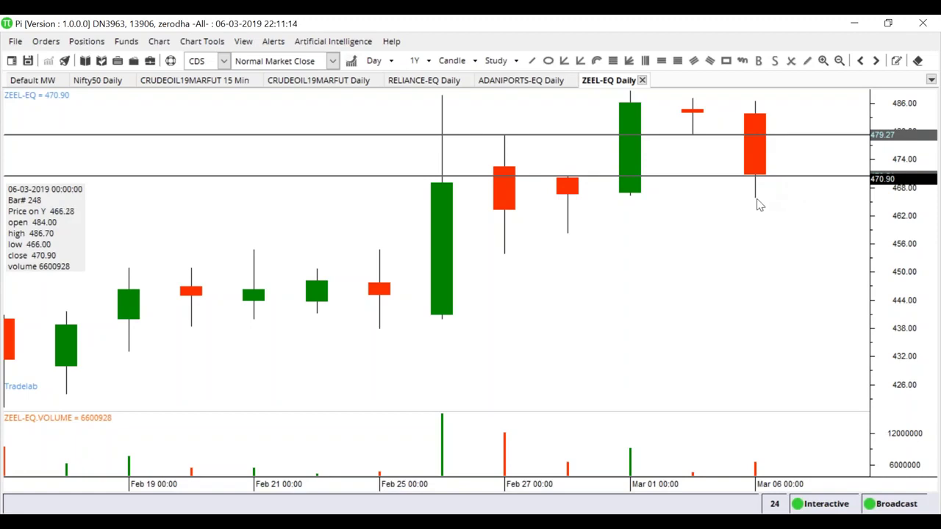
drag(800, 181, 802, 198)
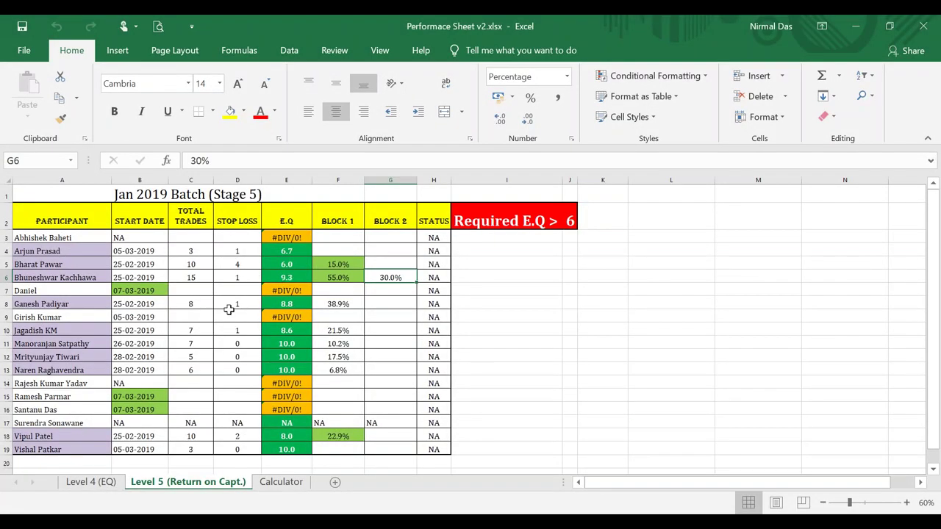
- Examine the start date, total trades and Block 1 cells of row 7 and the start dates in rows 15 and 16 on the Level 5 sheet
click(141, 293)
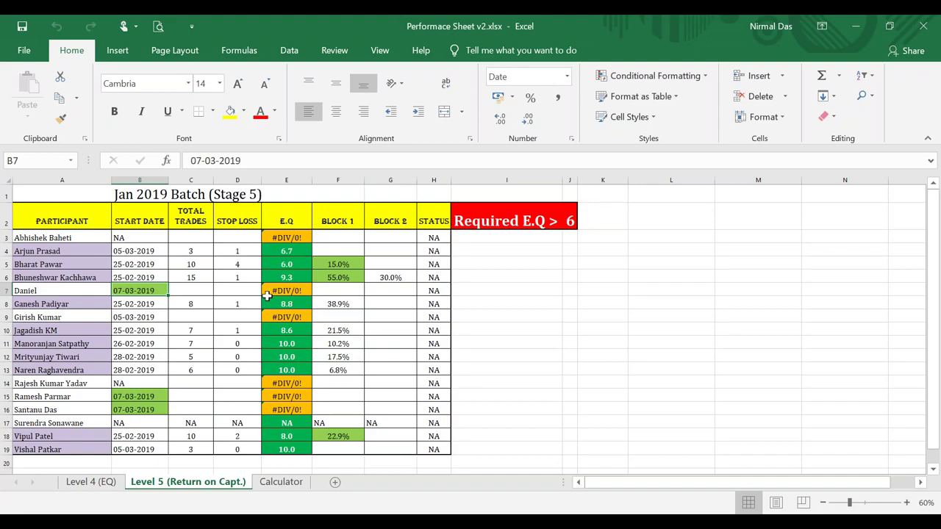
click(343, 293)
click(160, 290)
click(187, 292)
click(345, 292)
click(197, 290)
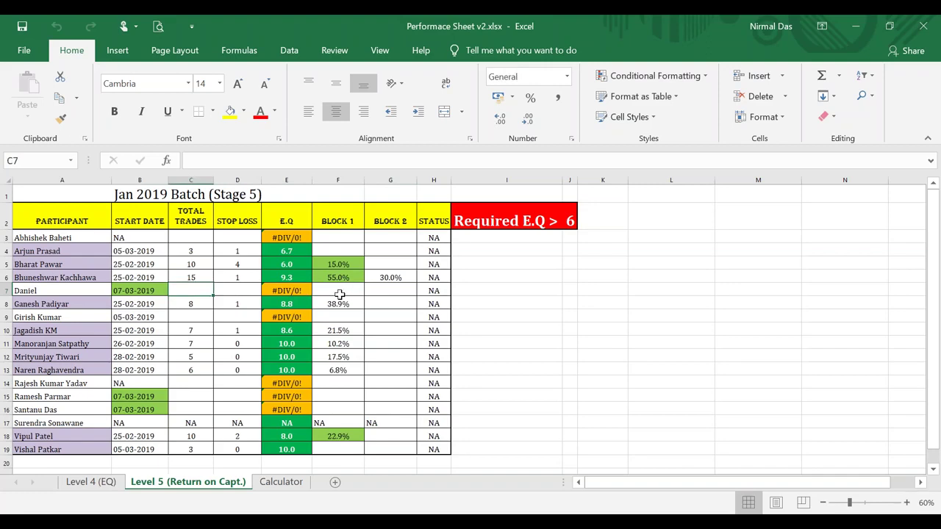
click(339, 293)
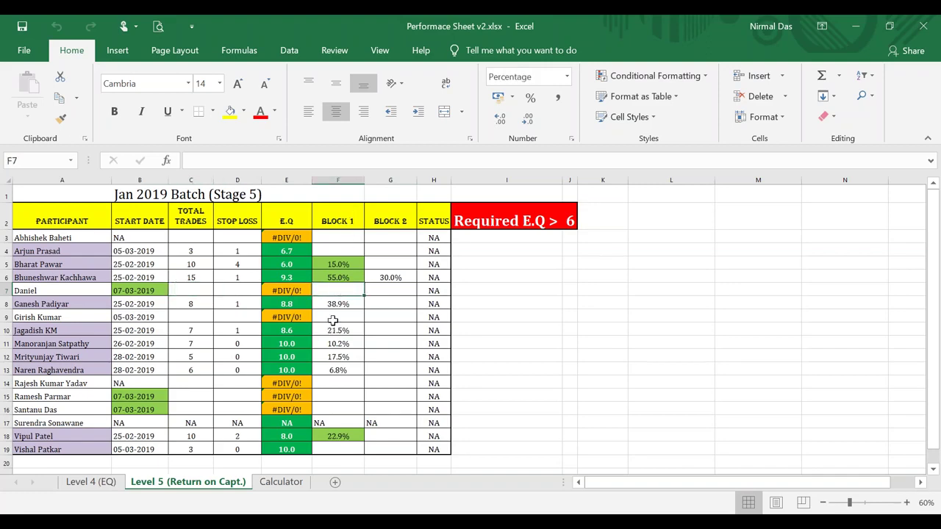
click(144, 291)
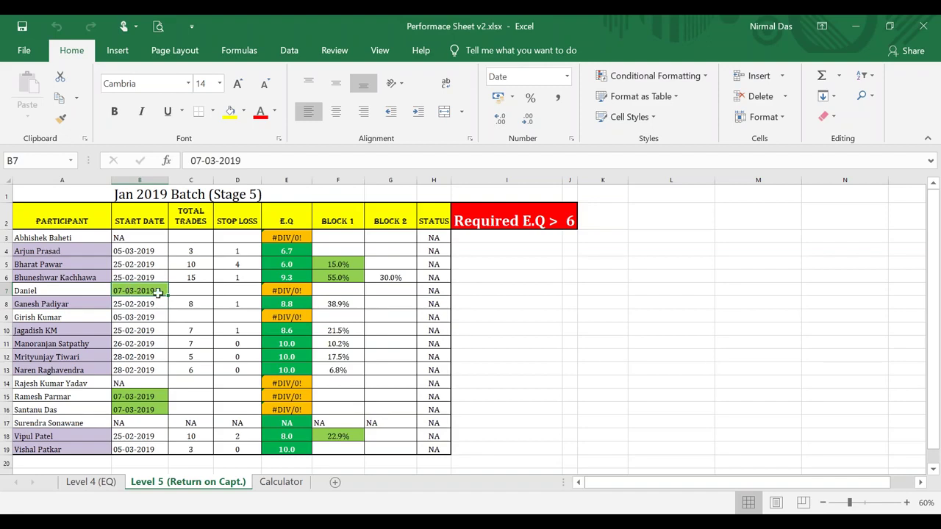
click(133, 397)
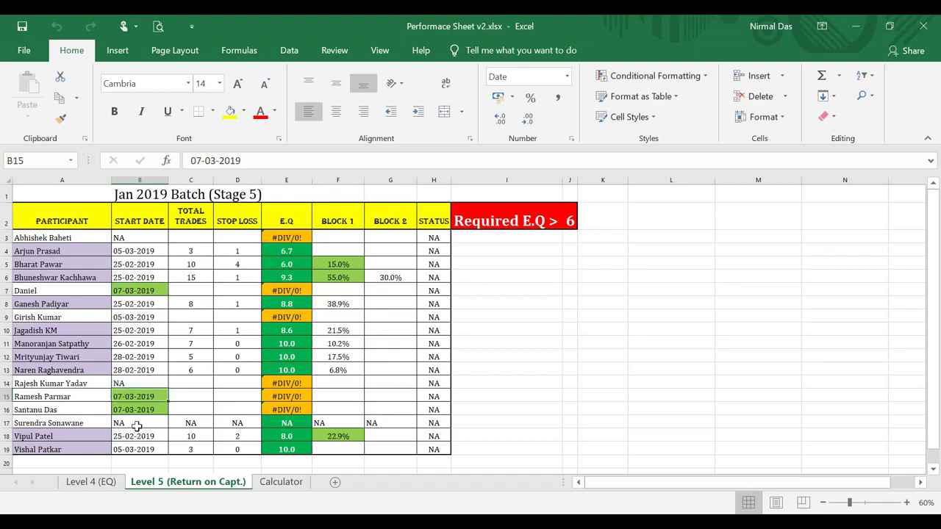
drag(137, 411, 142, 397)
click(144, 290)
click(140, 396)
drag(144, 410, 142, 397)
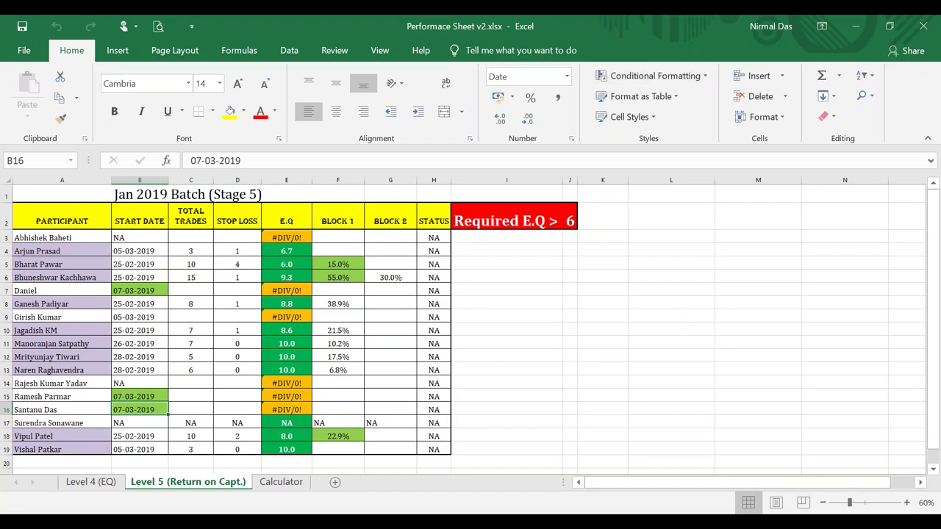
- Switch back to Pi and add the NSE equity symbol DRREDDY-EQ to the Default MW market watch
key(alt+Tab)
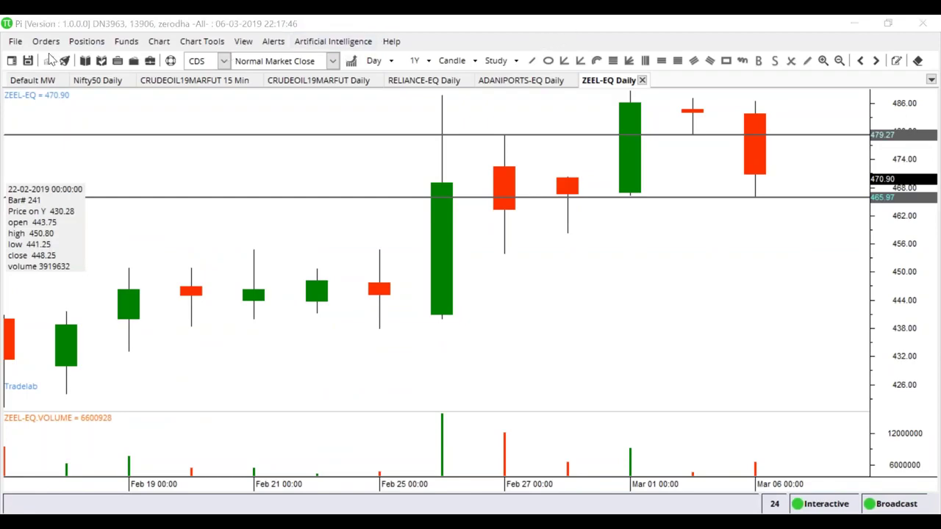
click(33, 81)
click(212, 98)
text(DRRE)
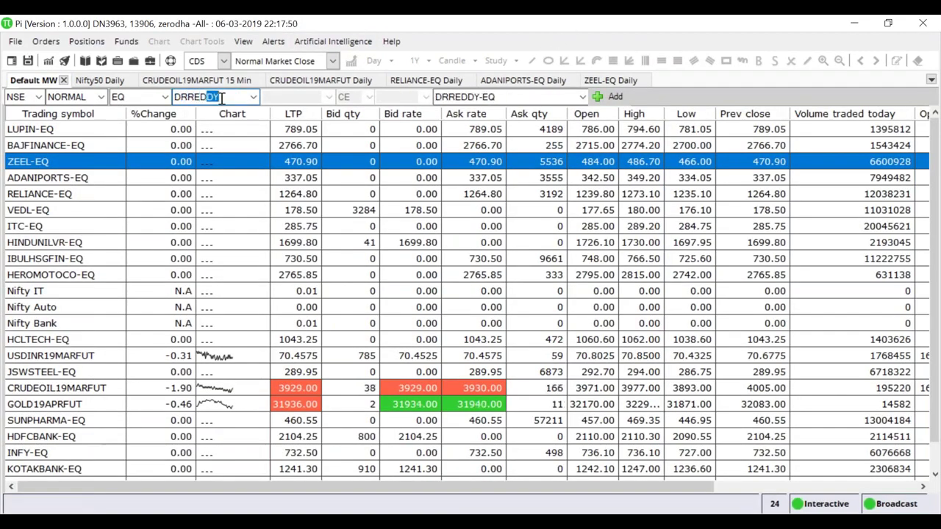
text(D)
key(Return)
- Open a 12-month daily chart of DRREDDY-EQ
click(54, 163)
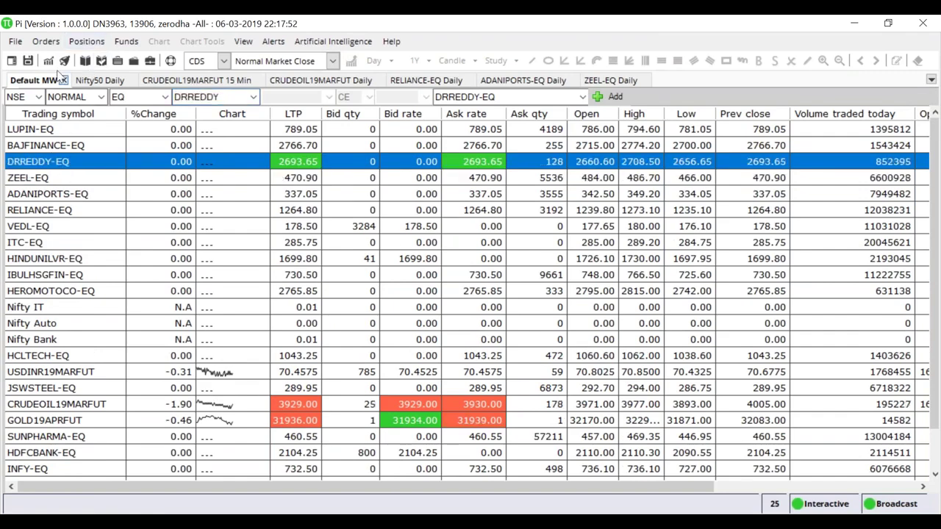
click(48, 60)
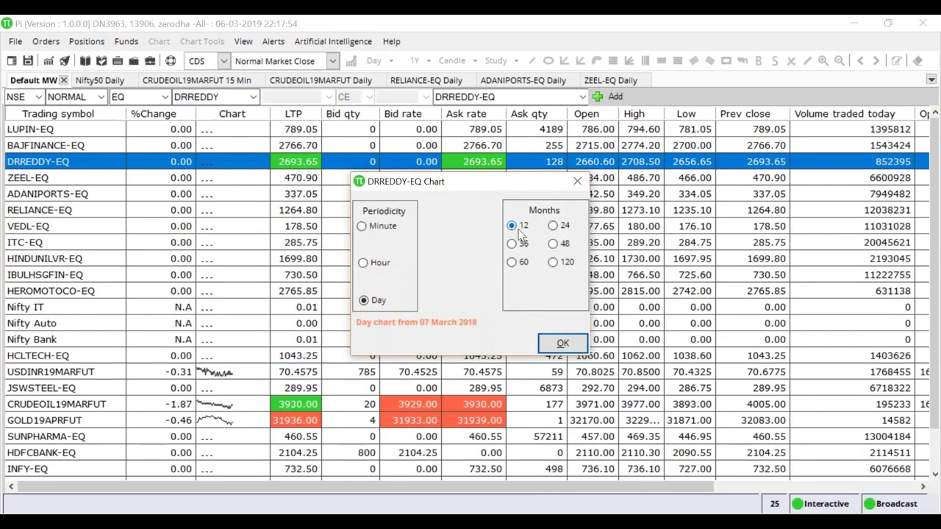
click(563, 344)
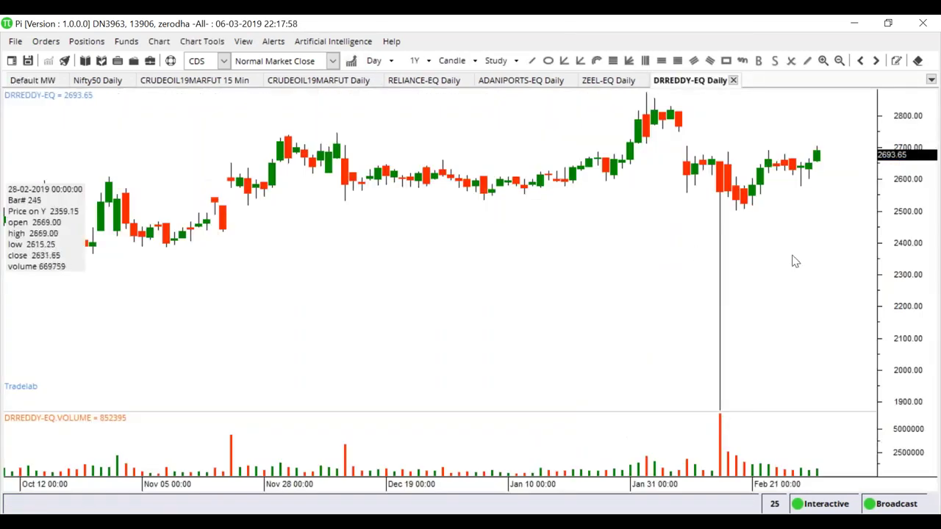
- Insert a horizontal line at the 4 Feb high, about 2874.5, on the DRREDDY-EQ daily chart and examine the latest candles
scroll(794, 251, up, 5)
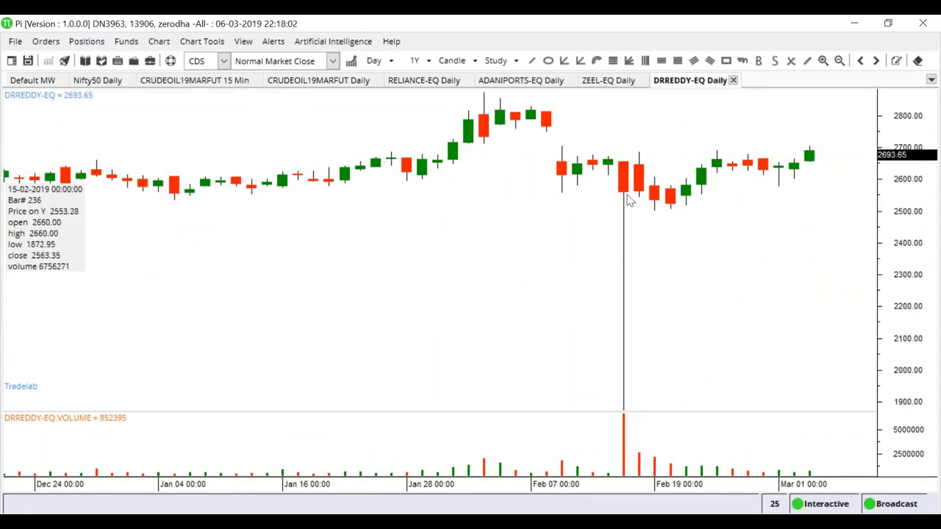
scroll(758, 312, up, 1)
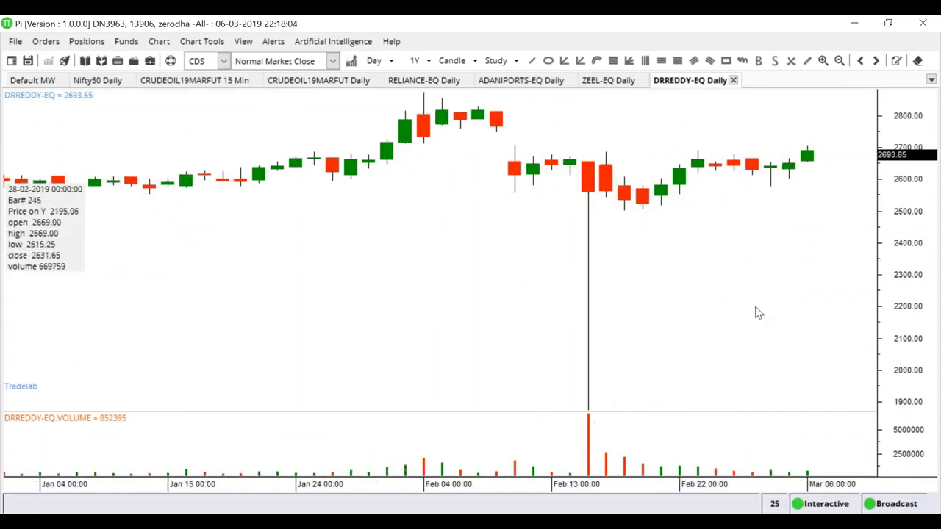
scroll(756, 312, up, 1)
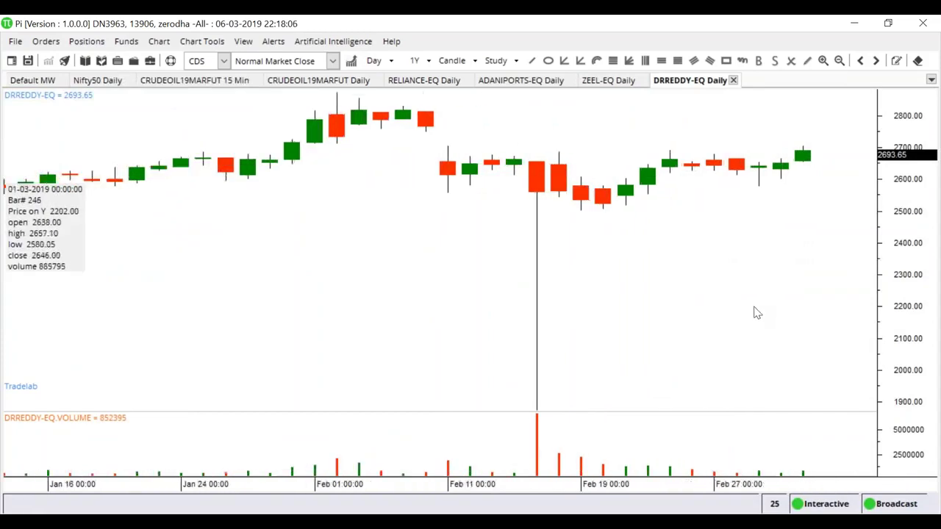
scroll(757, 312, up, 1)
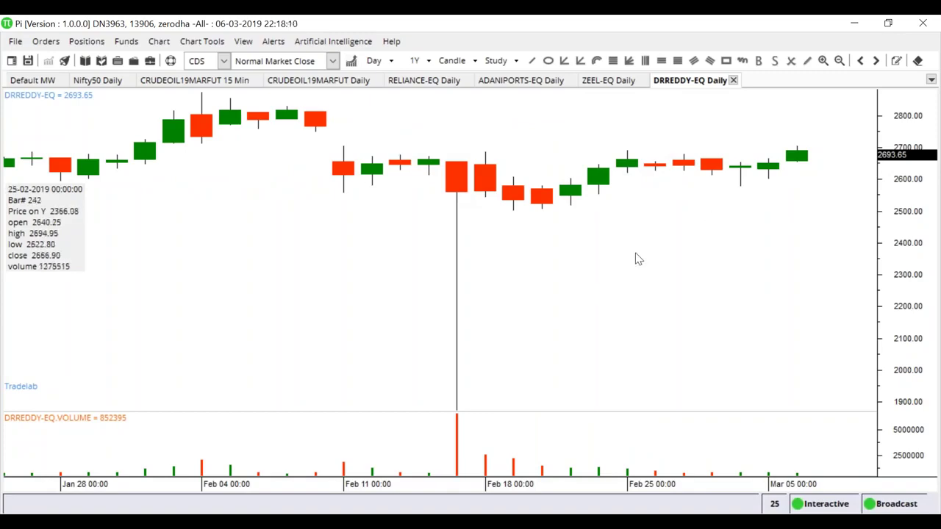
scroll(640, 257, down, 4)
scroll(644, 255, down, 3)
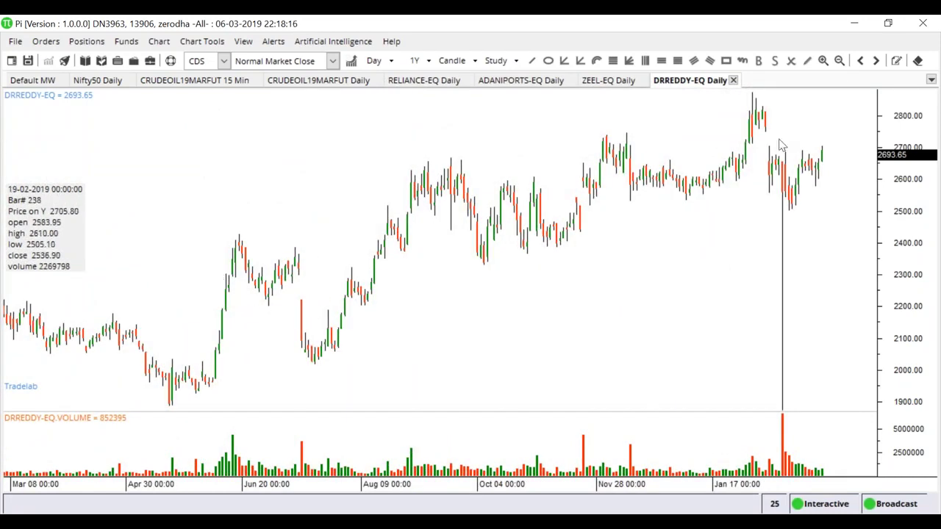
right_click(753, 95)
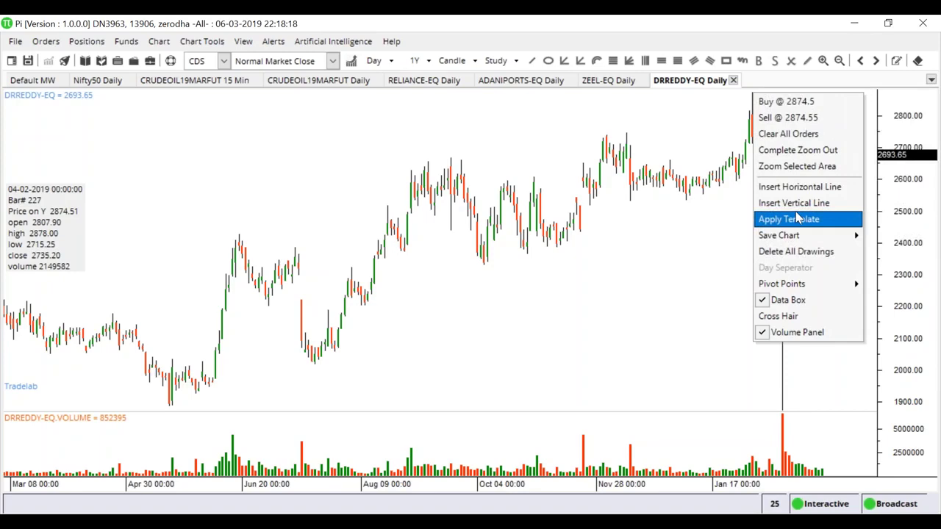
click(765, 186)
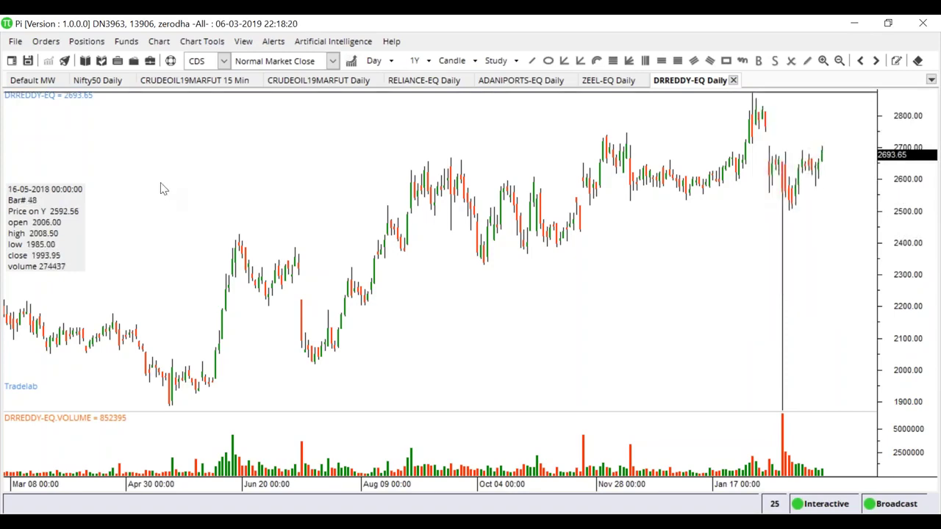
scroll(164, 189, up, 5)
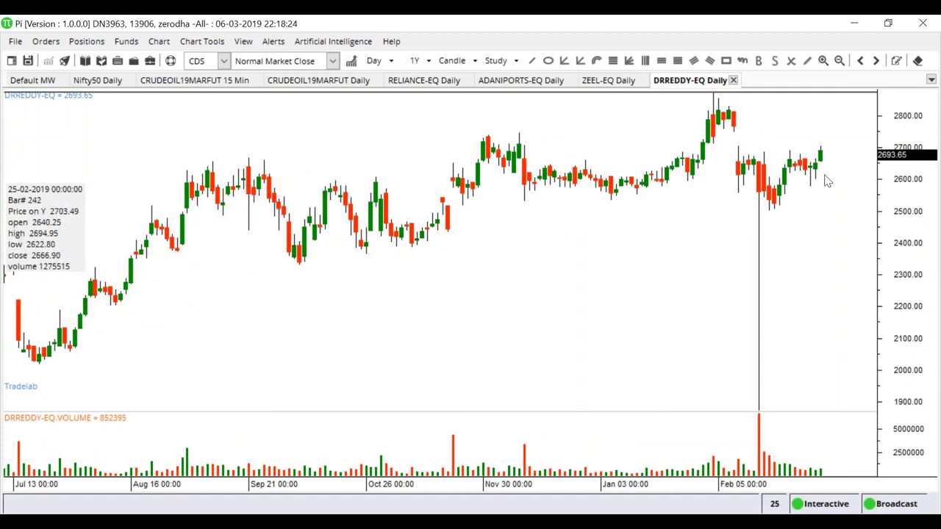
scroll(810, 249, up, 3)
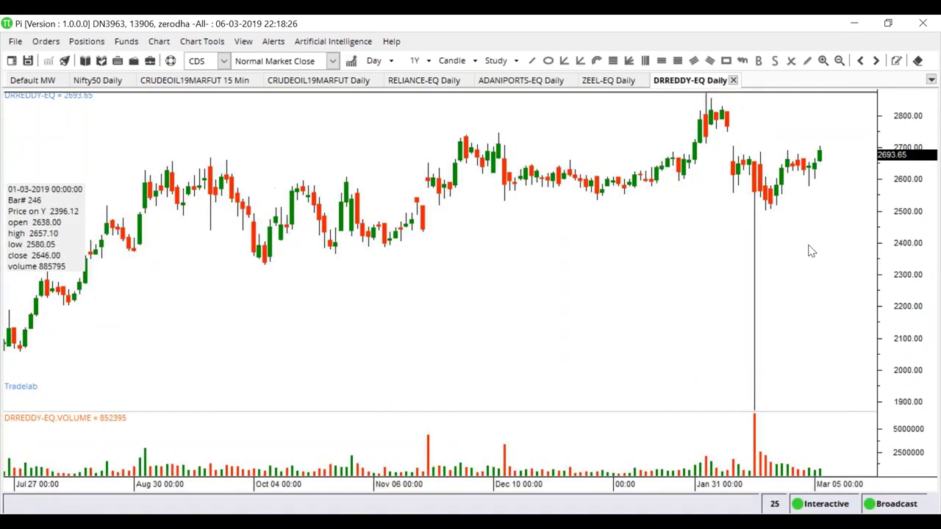
scroll(809, 250, up, 4)
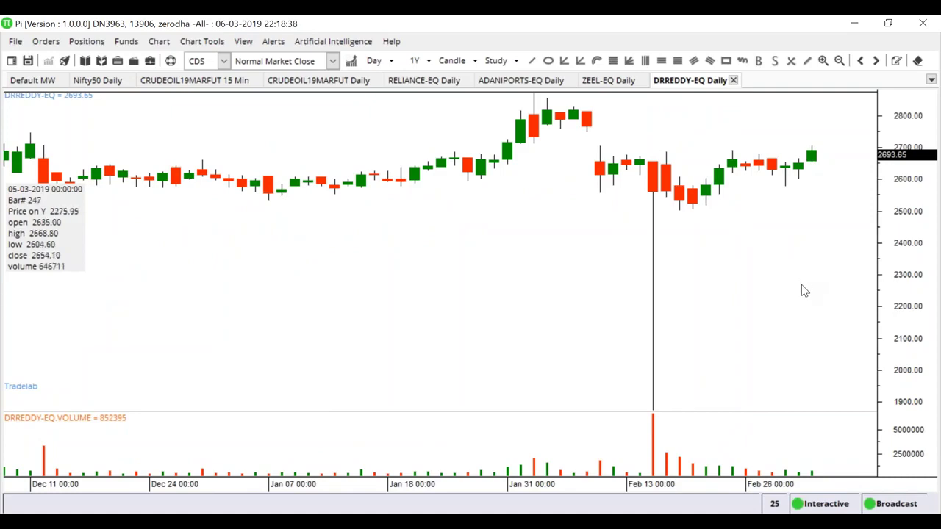
- Open a 5-minute chart of DRREDDY-EQ covering 30 days from the Default MW market watch and examine the latest sessions
click(34, 81)
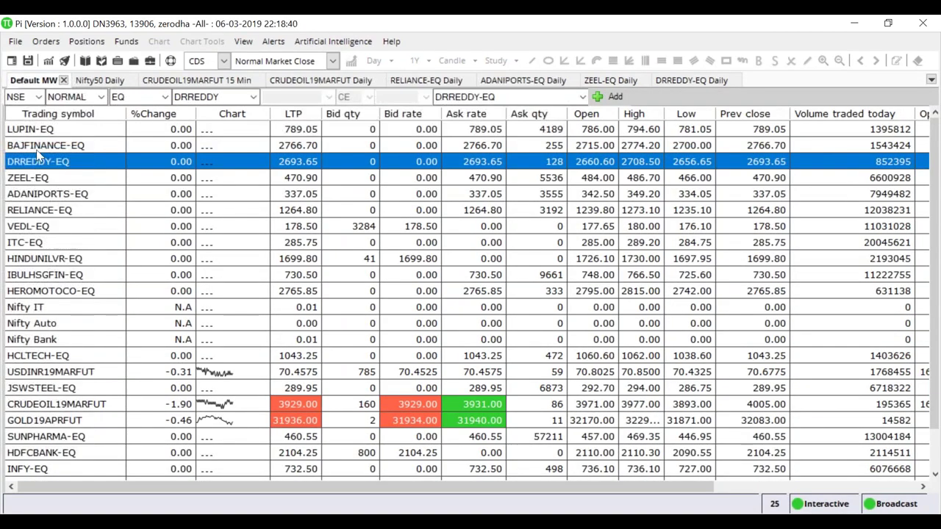
click(48, 60)
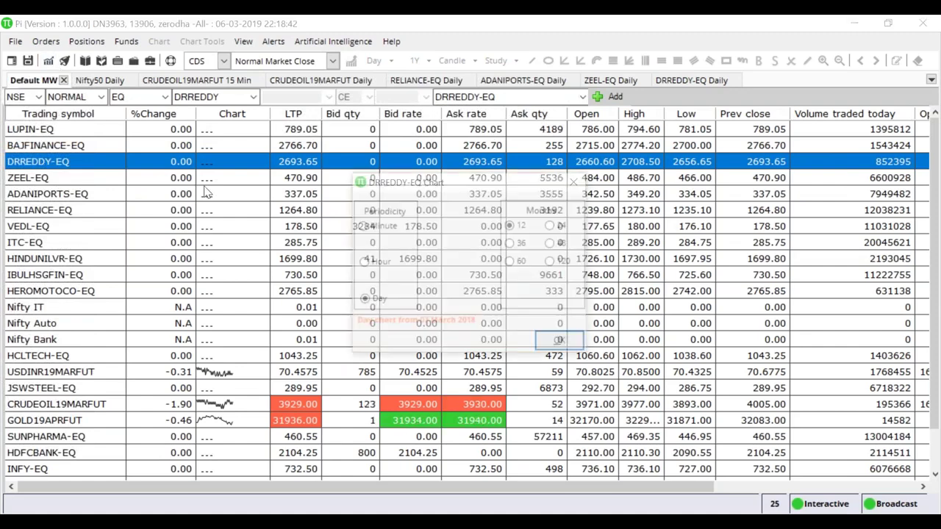
click(364, 226)
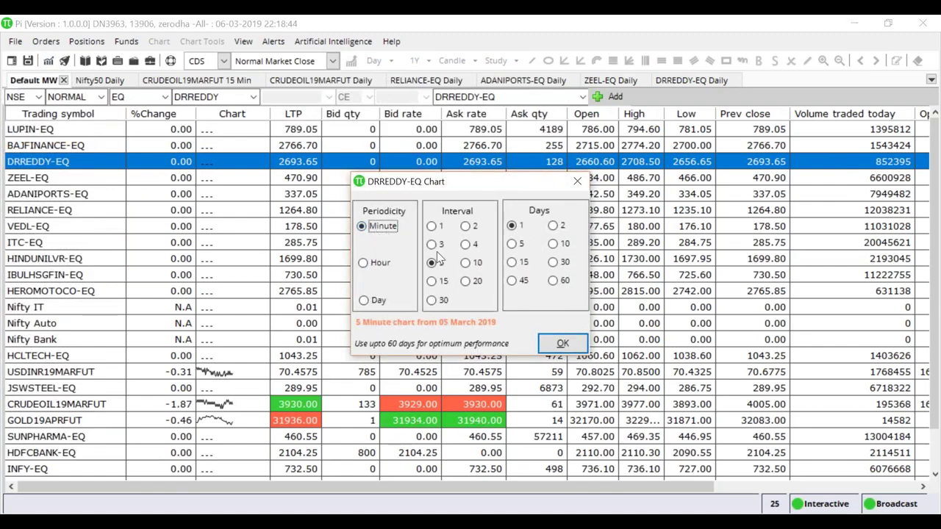
click(552, 264)
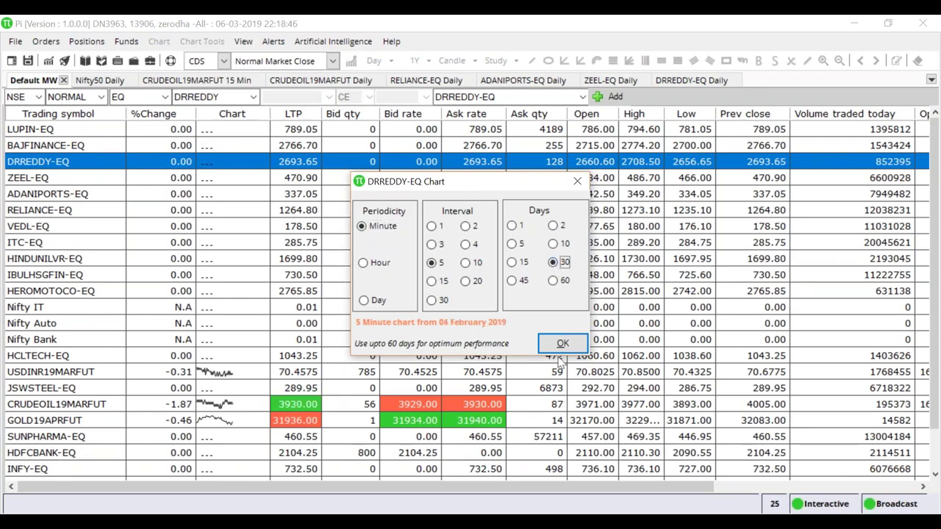
click(563, 343)
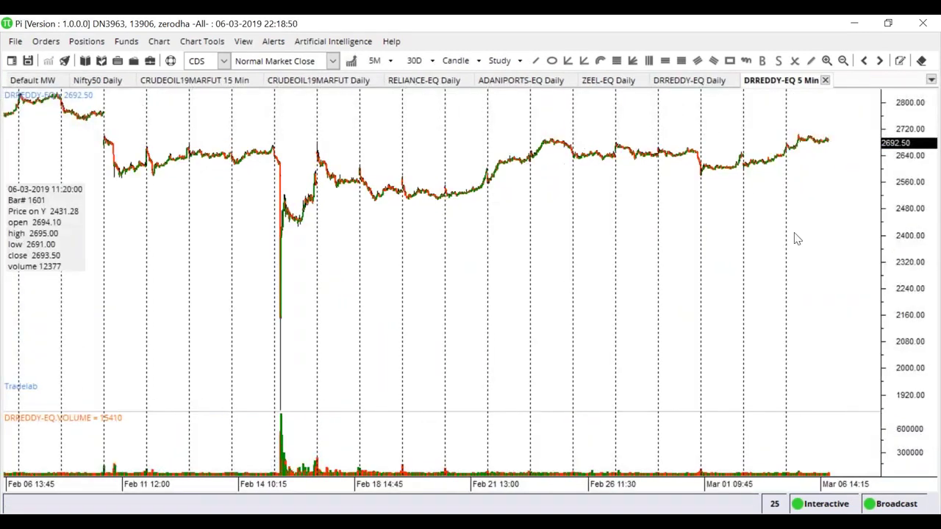
scroll(796, 239, up, 10)
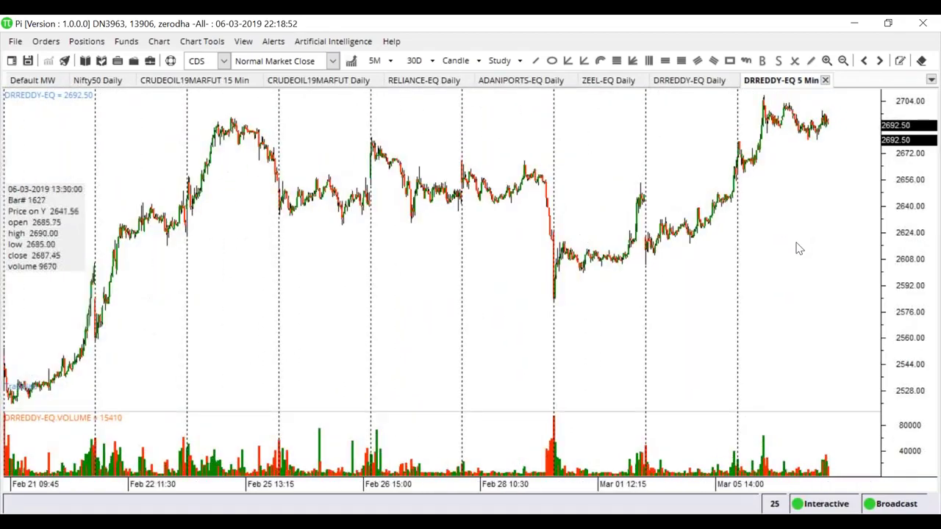